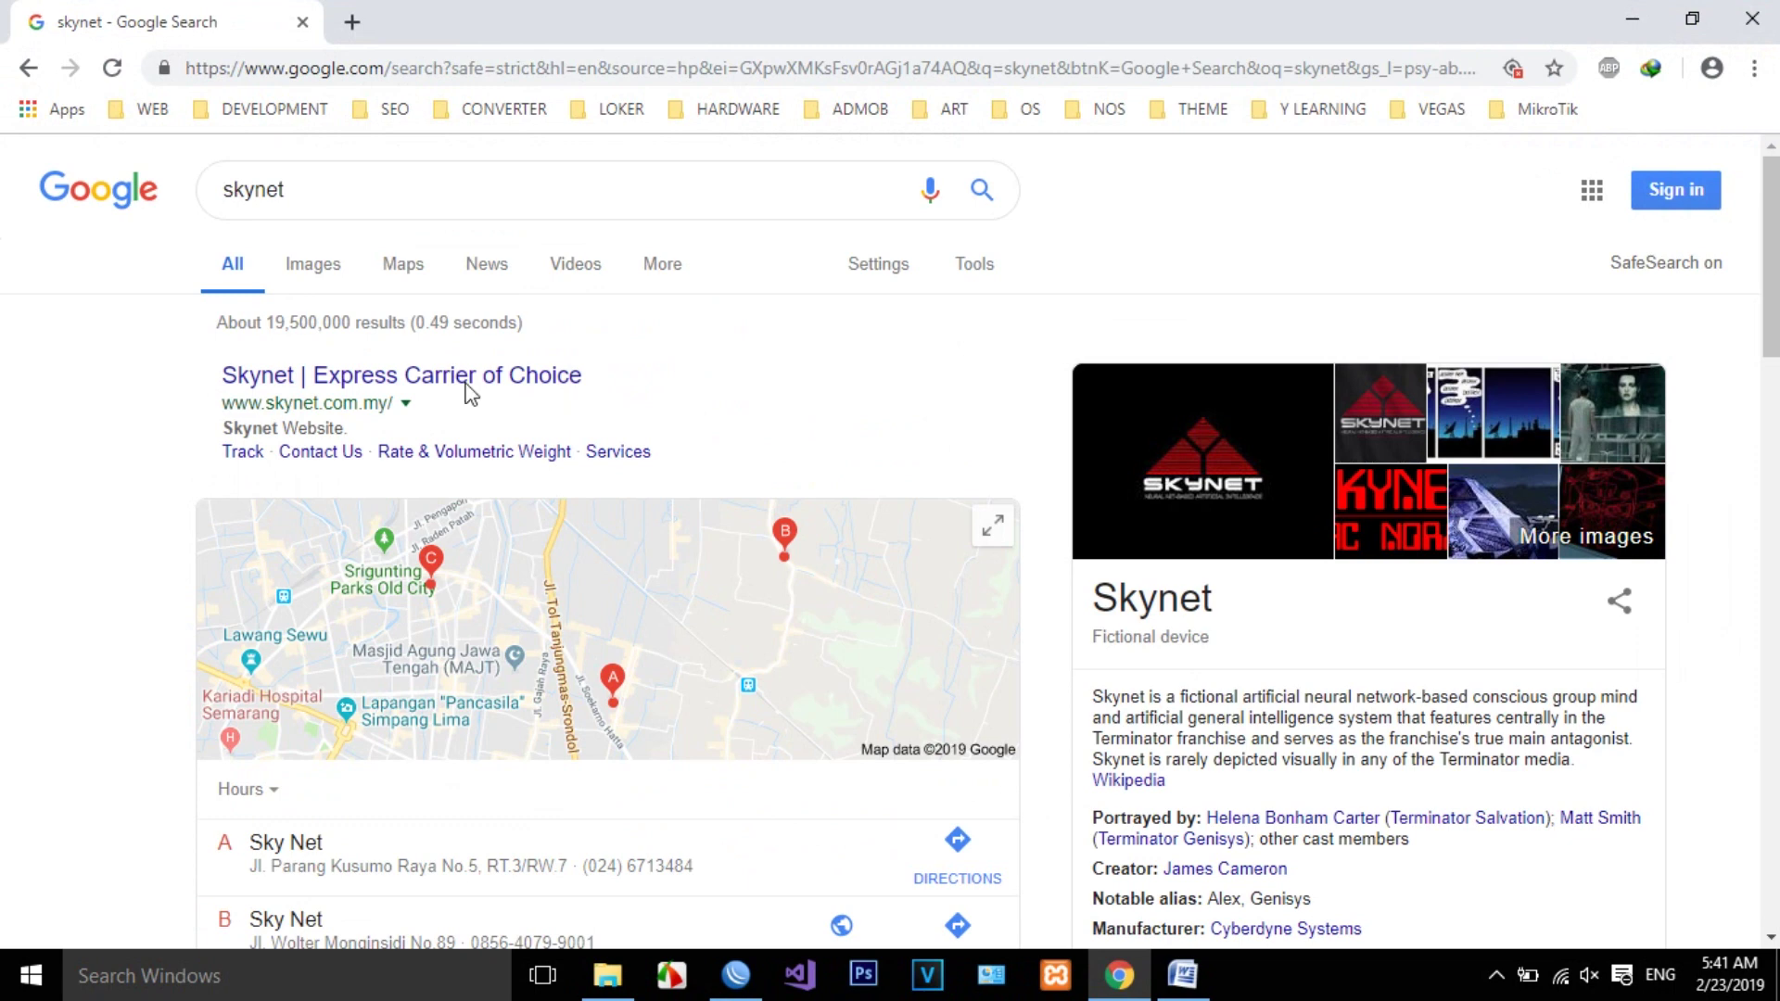
# Switch to Word and review the laptop, MikroTik router and internet-side wireless router in the network topology diagram
pyautogui.click(51, 190)
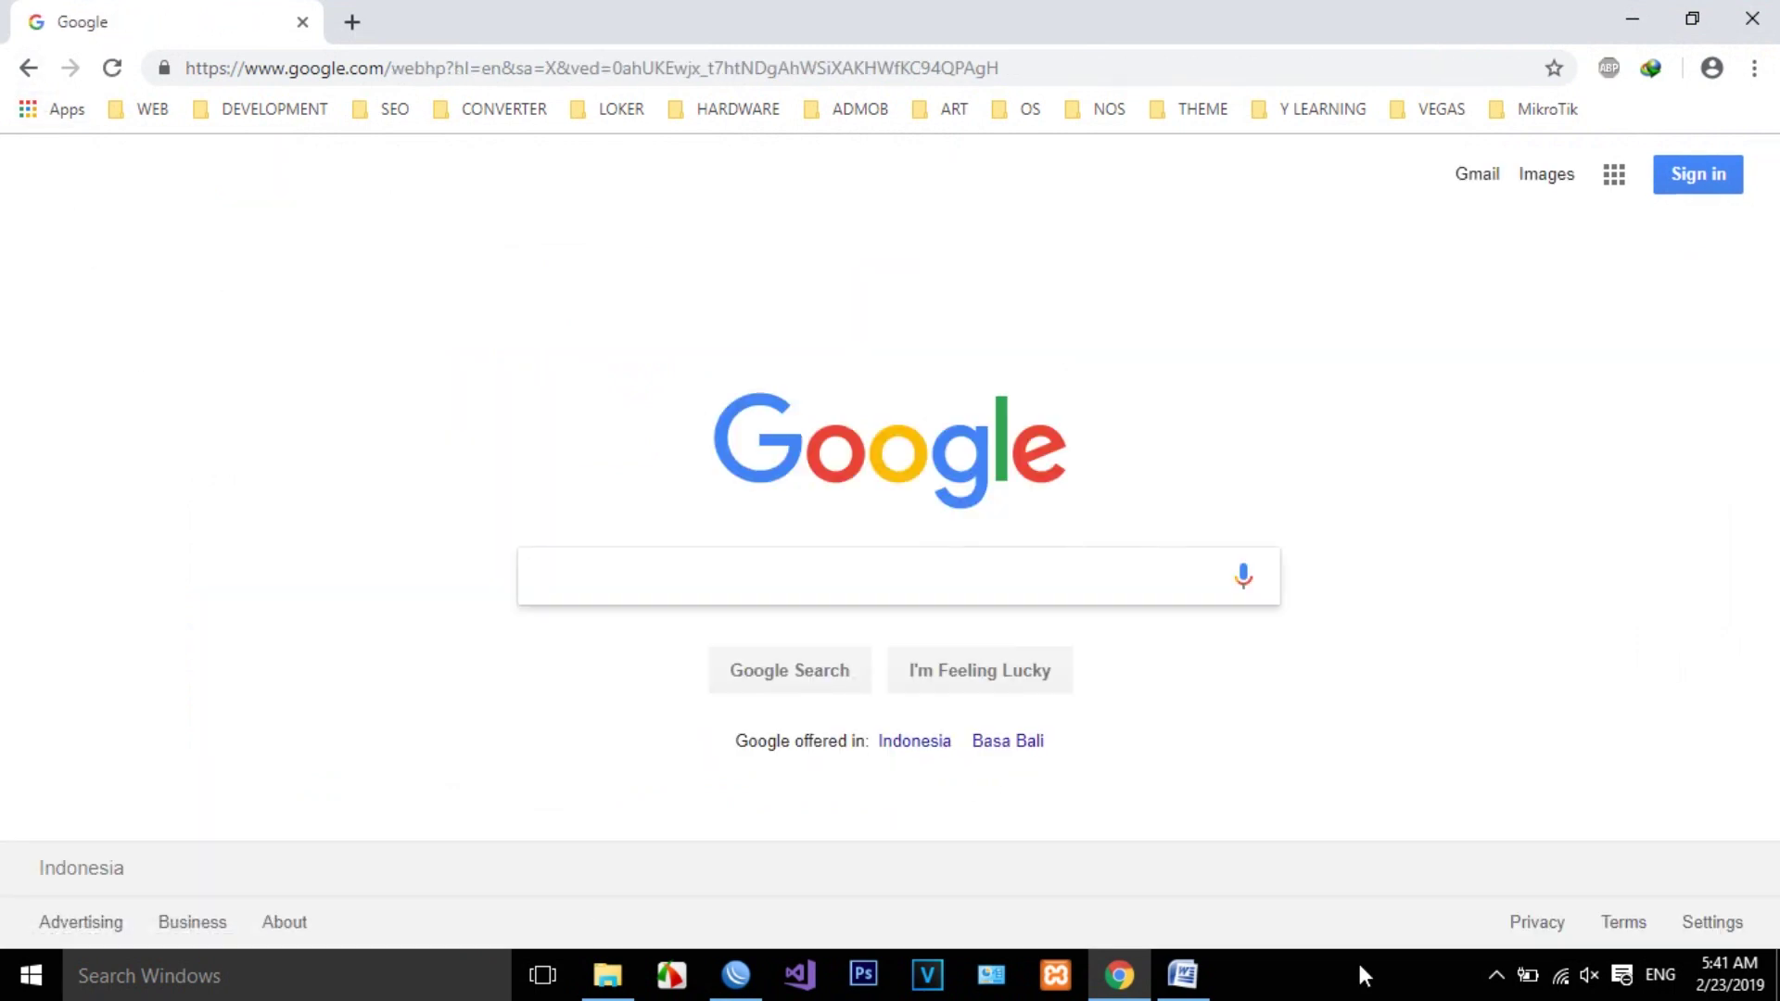
pyautogui.click(1183, 975)
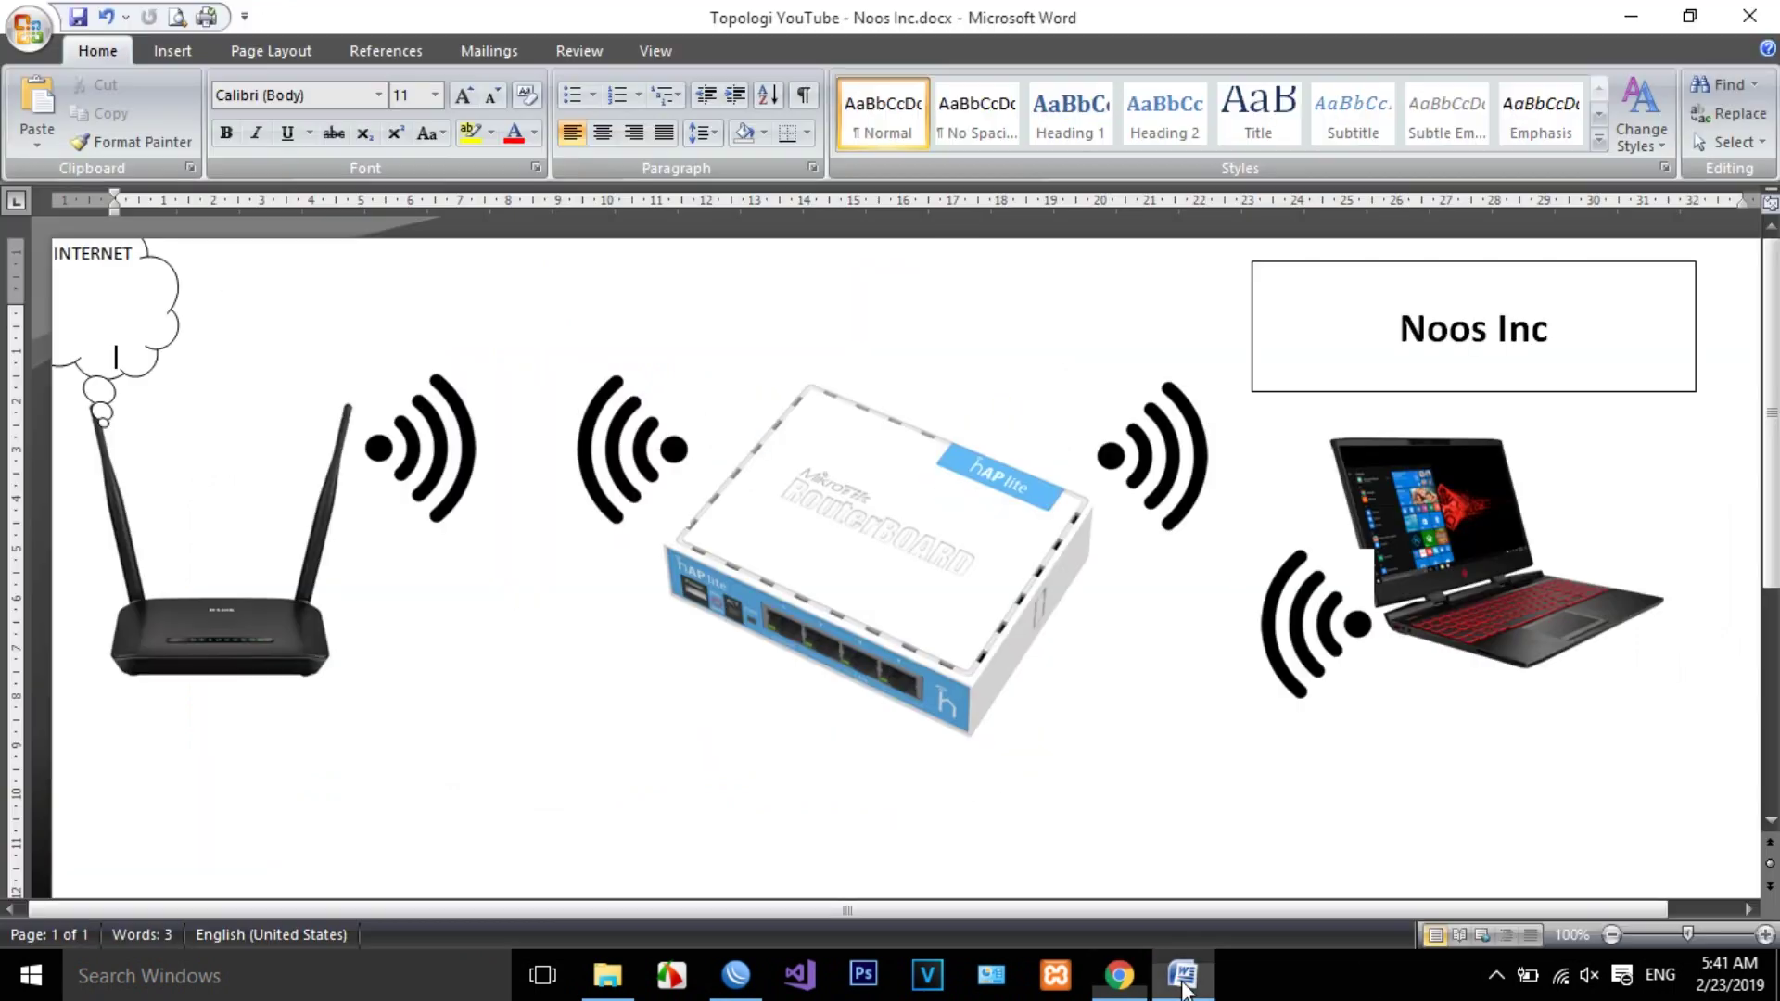
pyautogui.click(1437, 633)
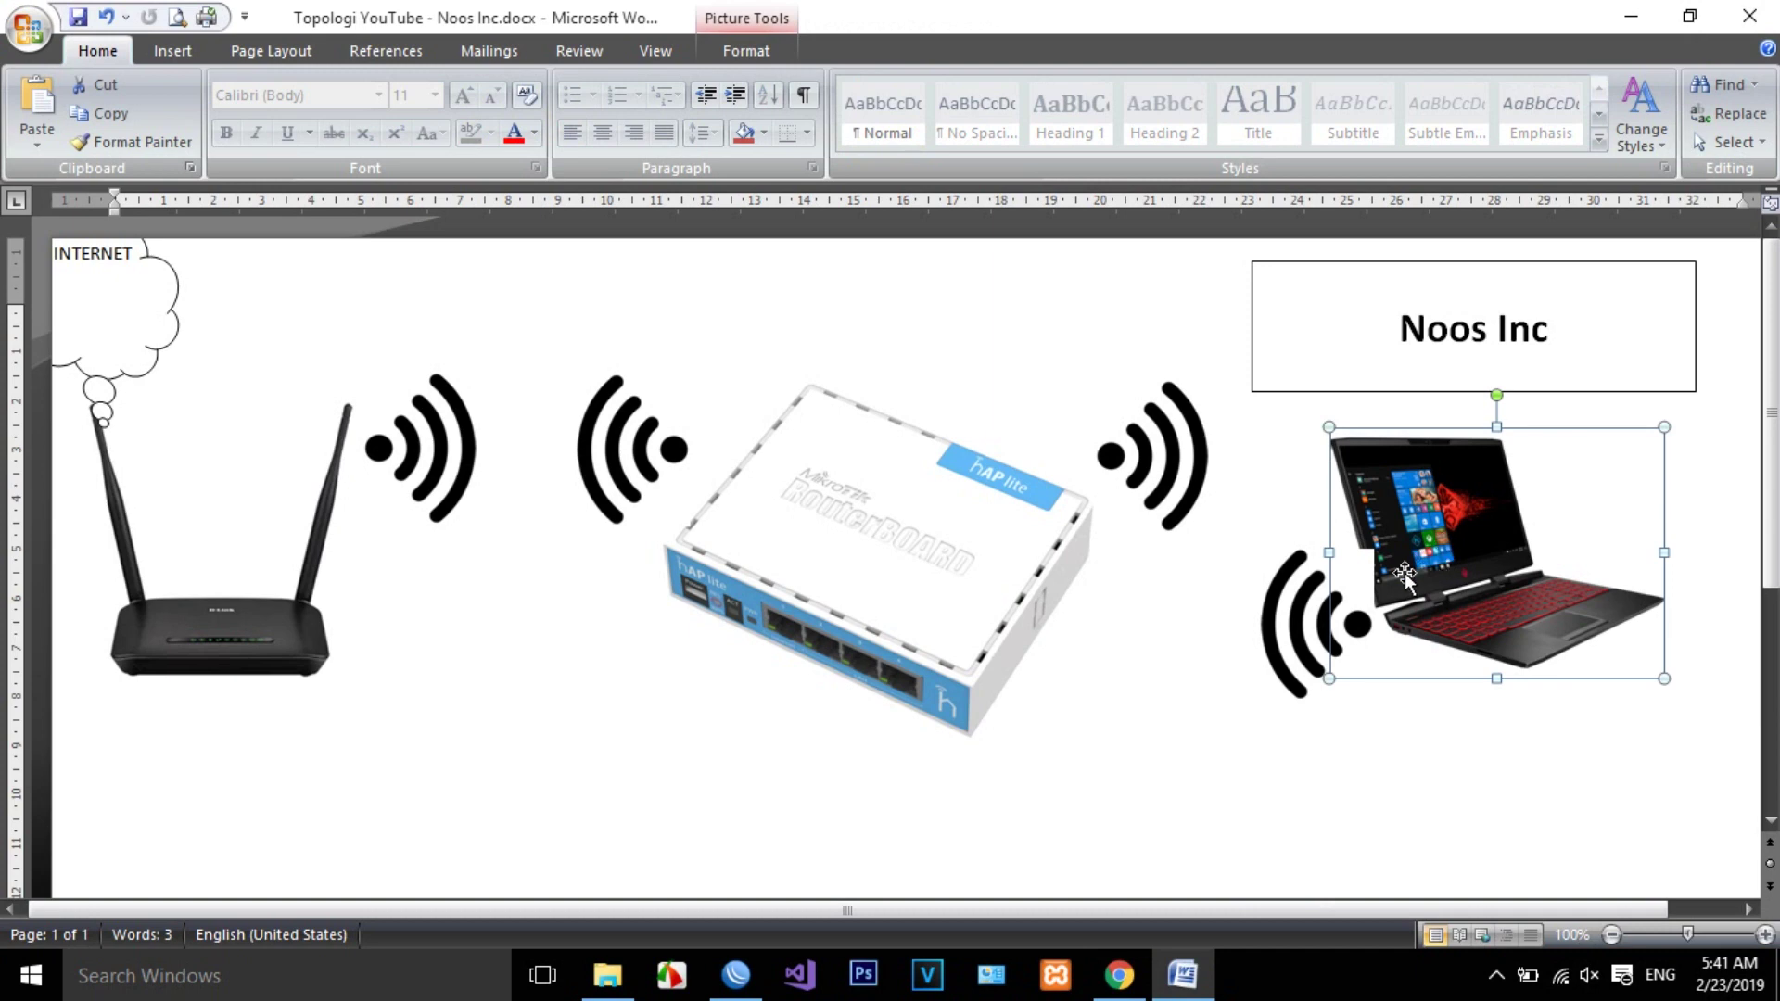
pyautogui.click(735, 974)
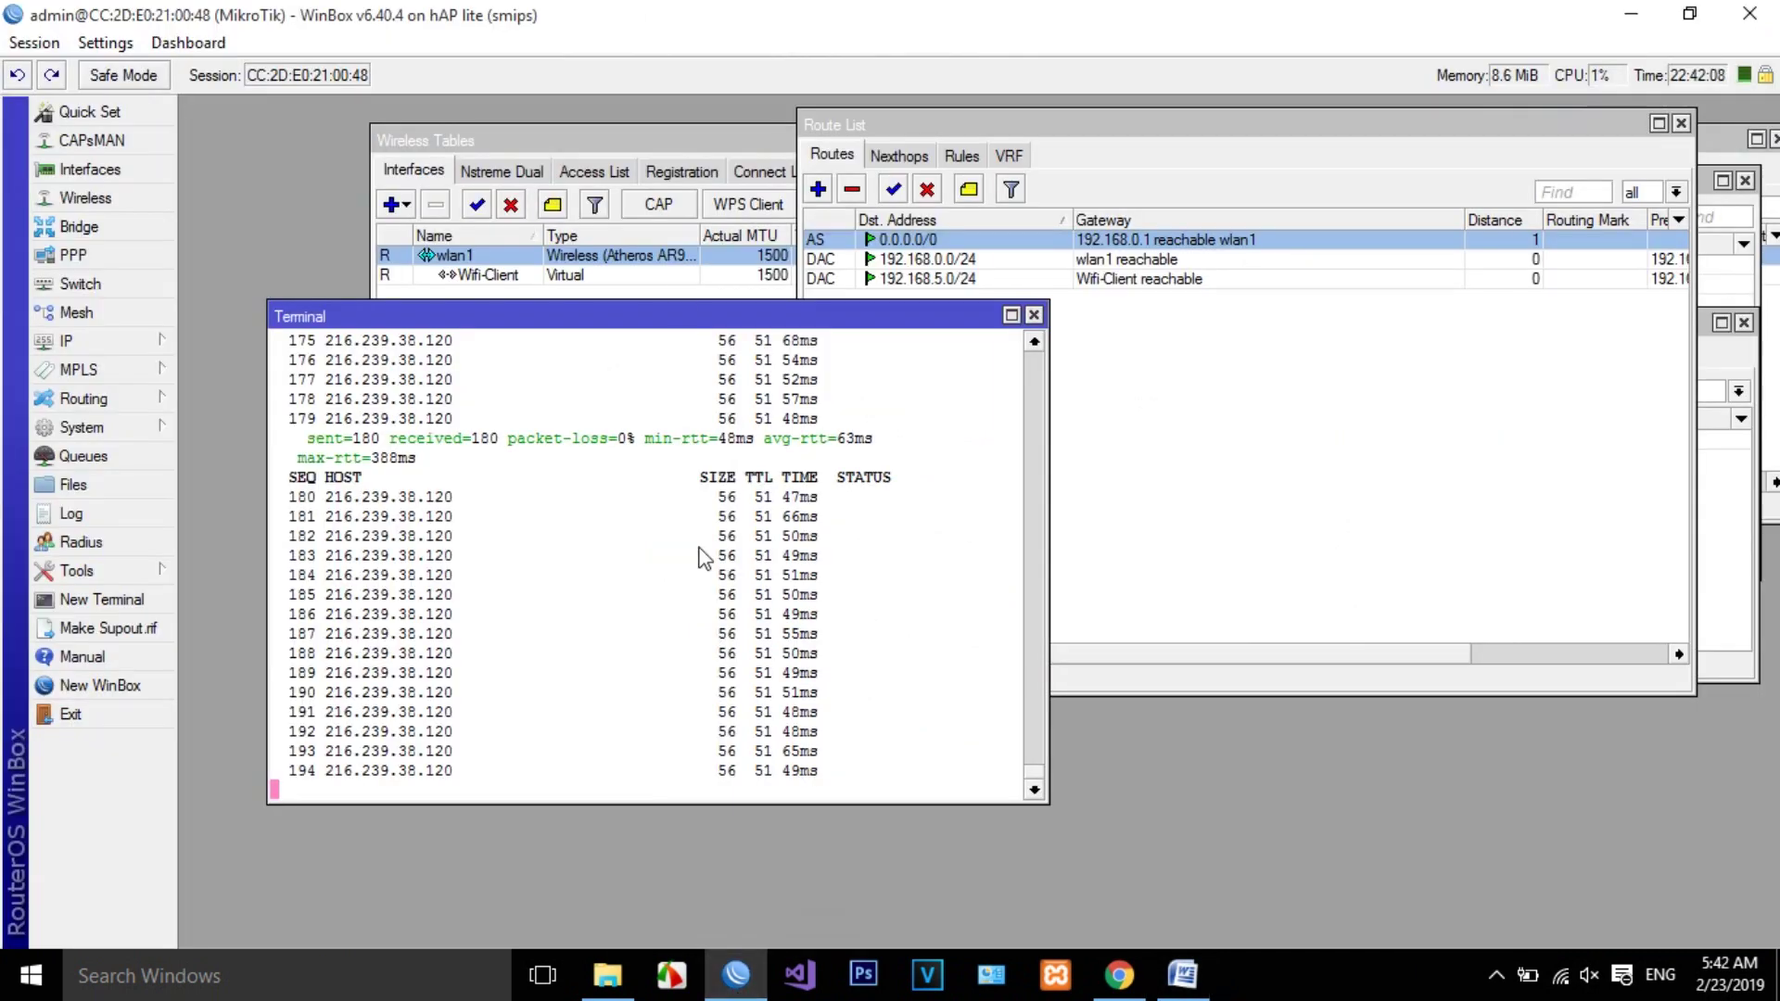
pyautogui.hotkey('alt', 'Tab')
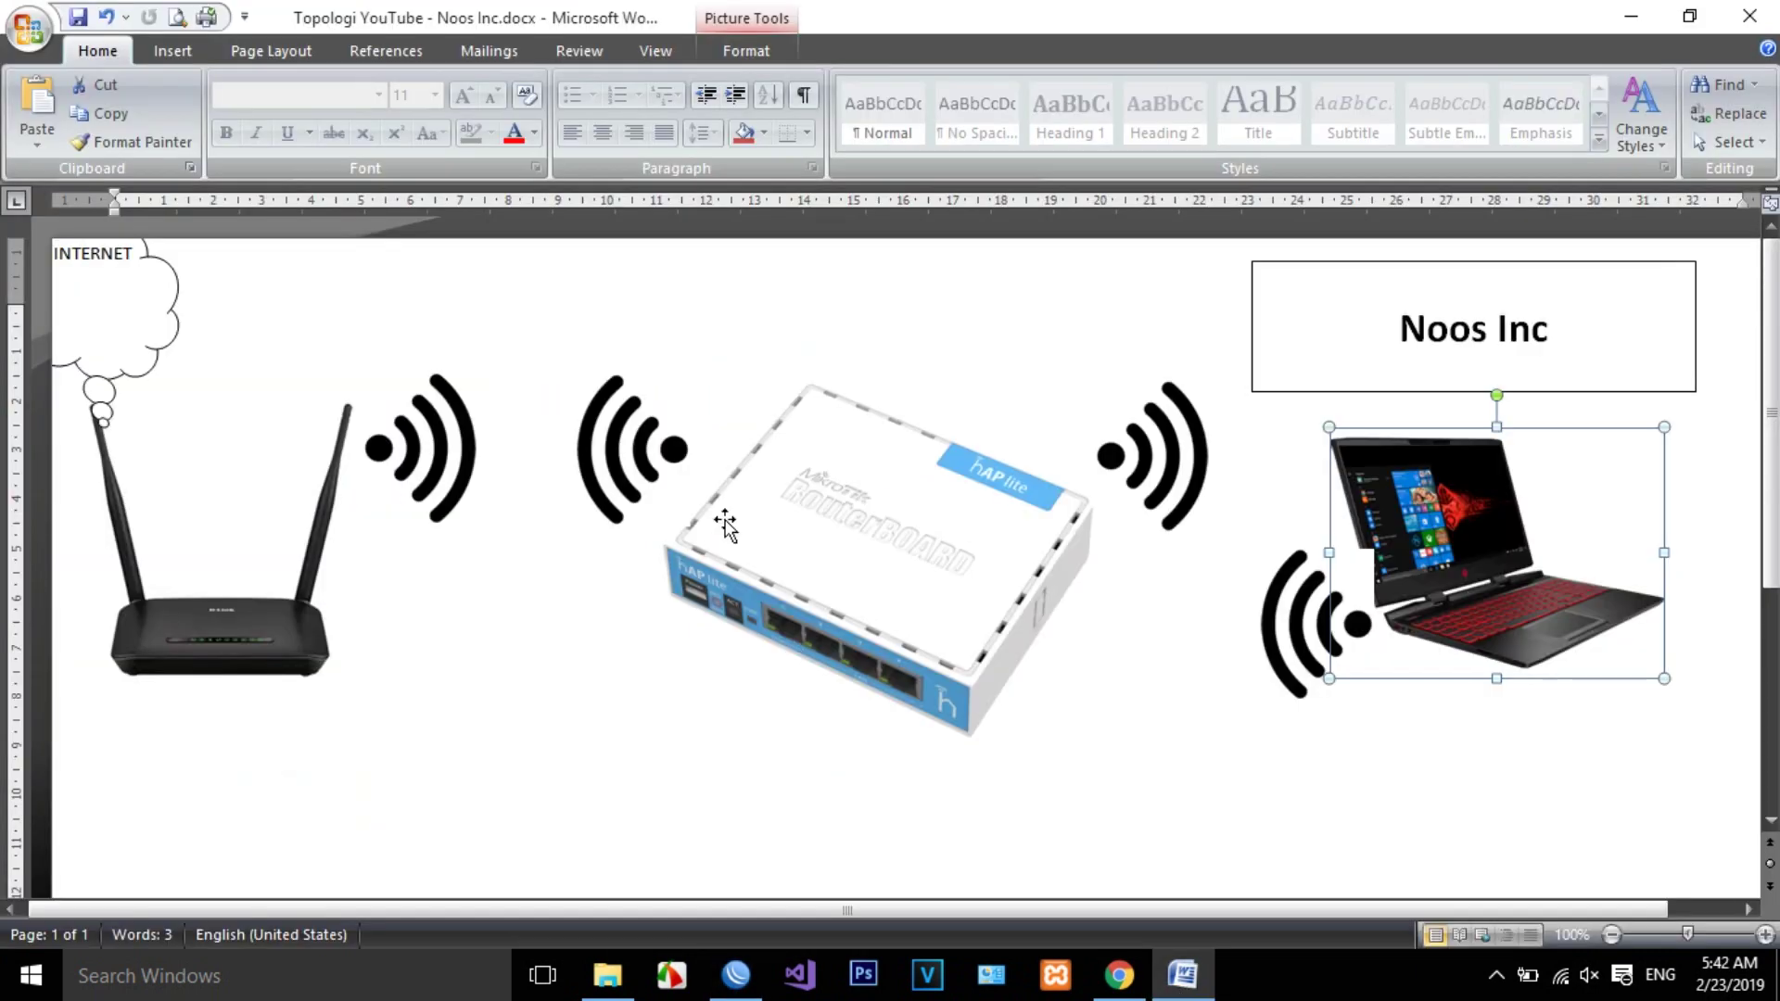
pyautogui.click(726, 525)
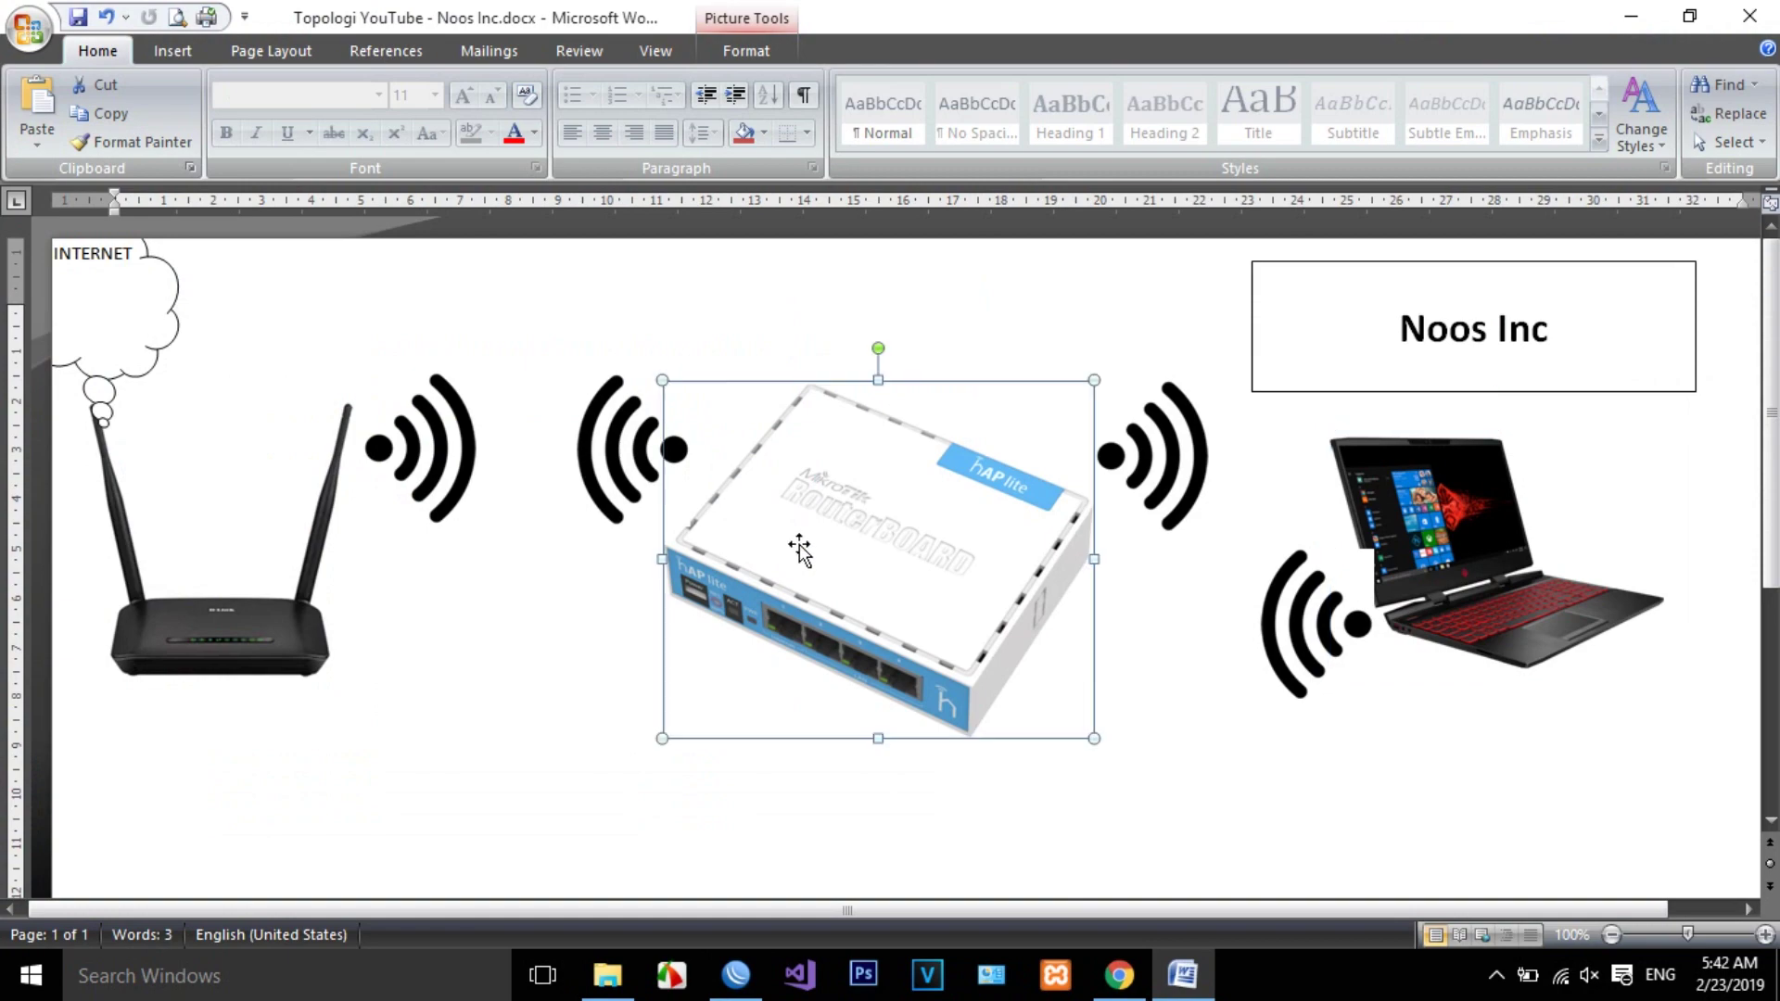
pyautogui.click(254, 635)
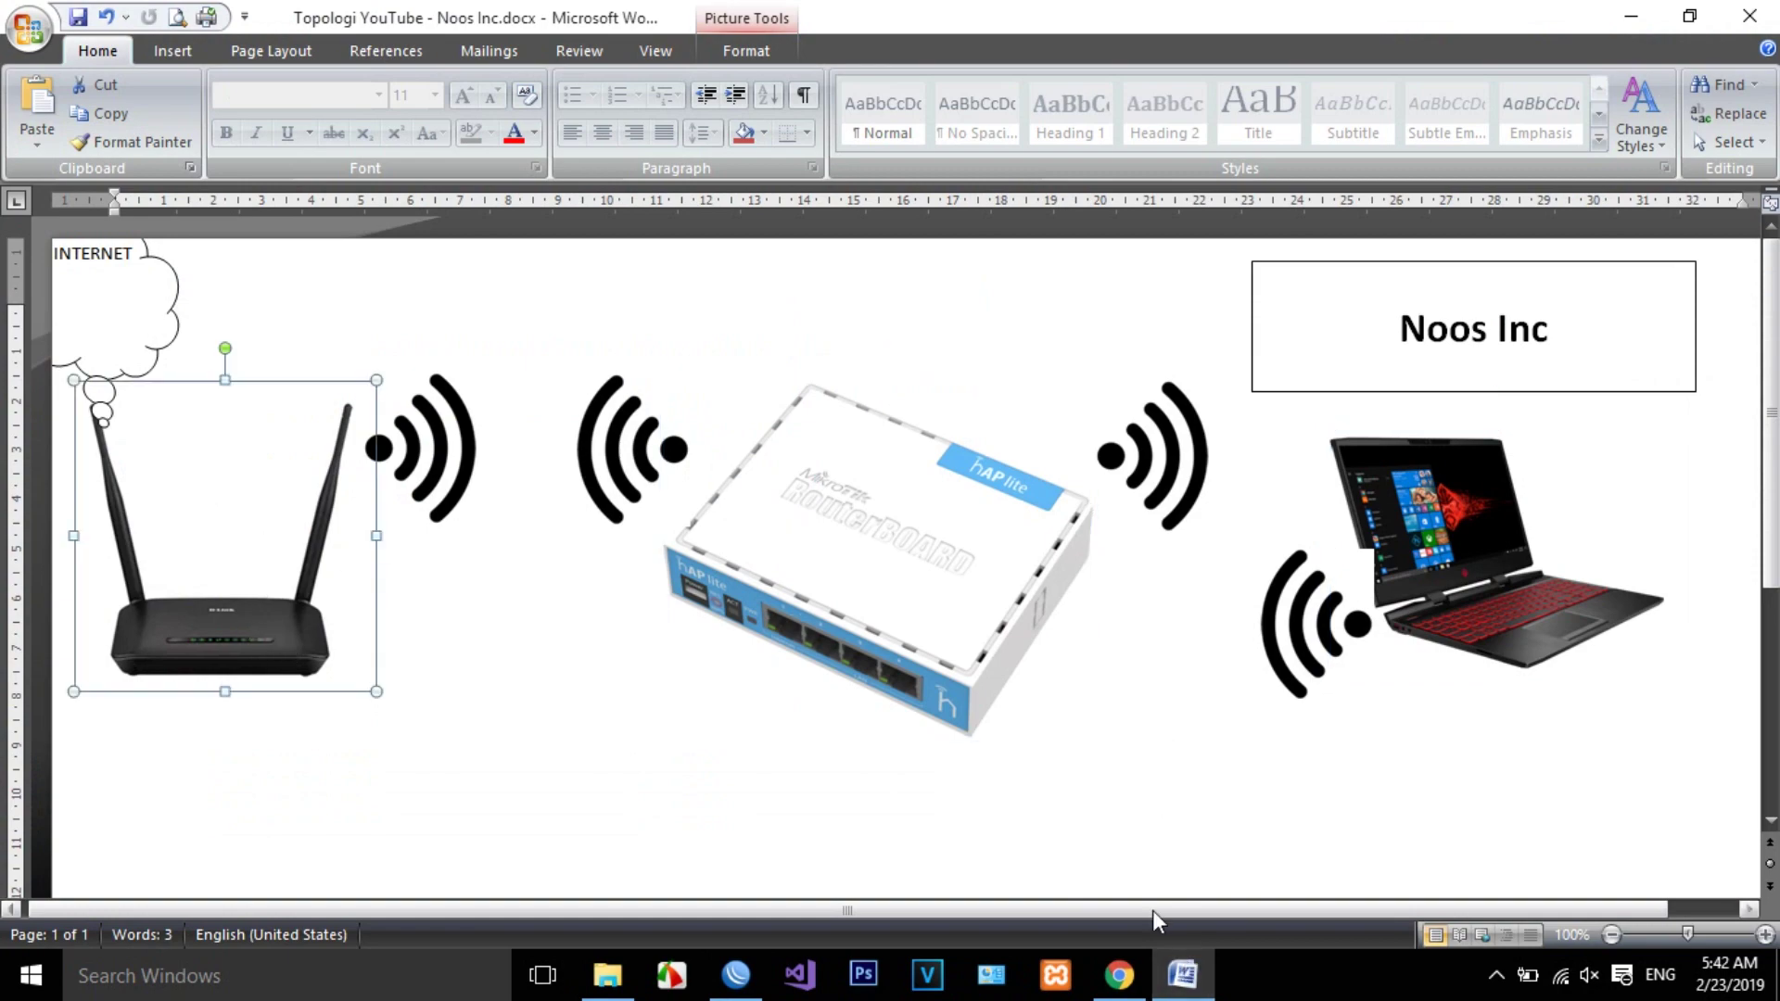
# In WinBox, reset the MikroTik router's configuration with No Default Configuration enabled and let it reboot
pyautogui.click(1170, 983)
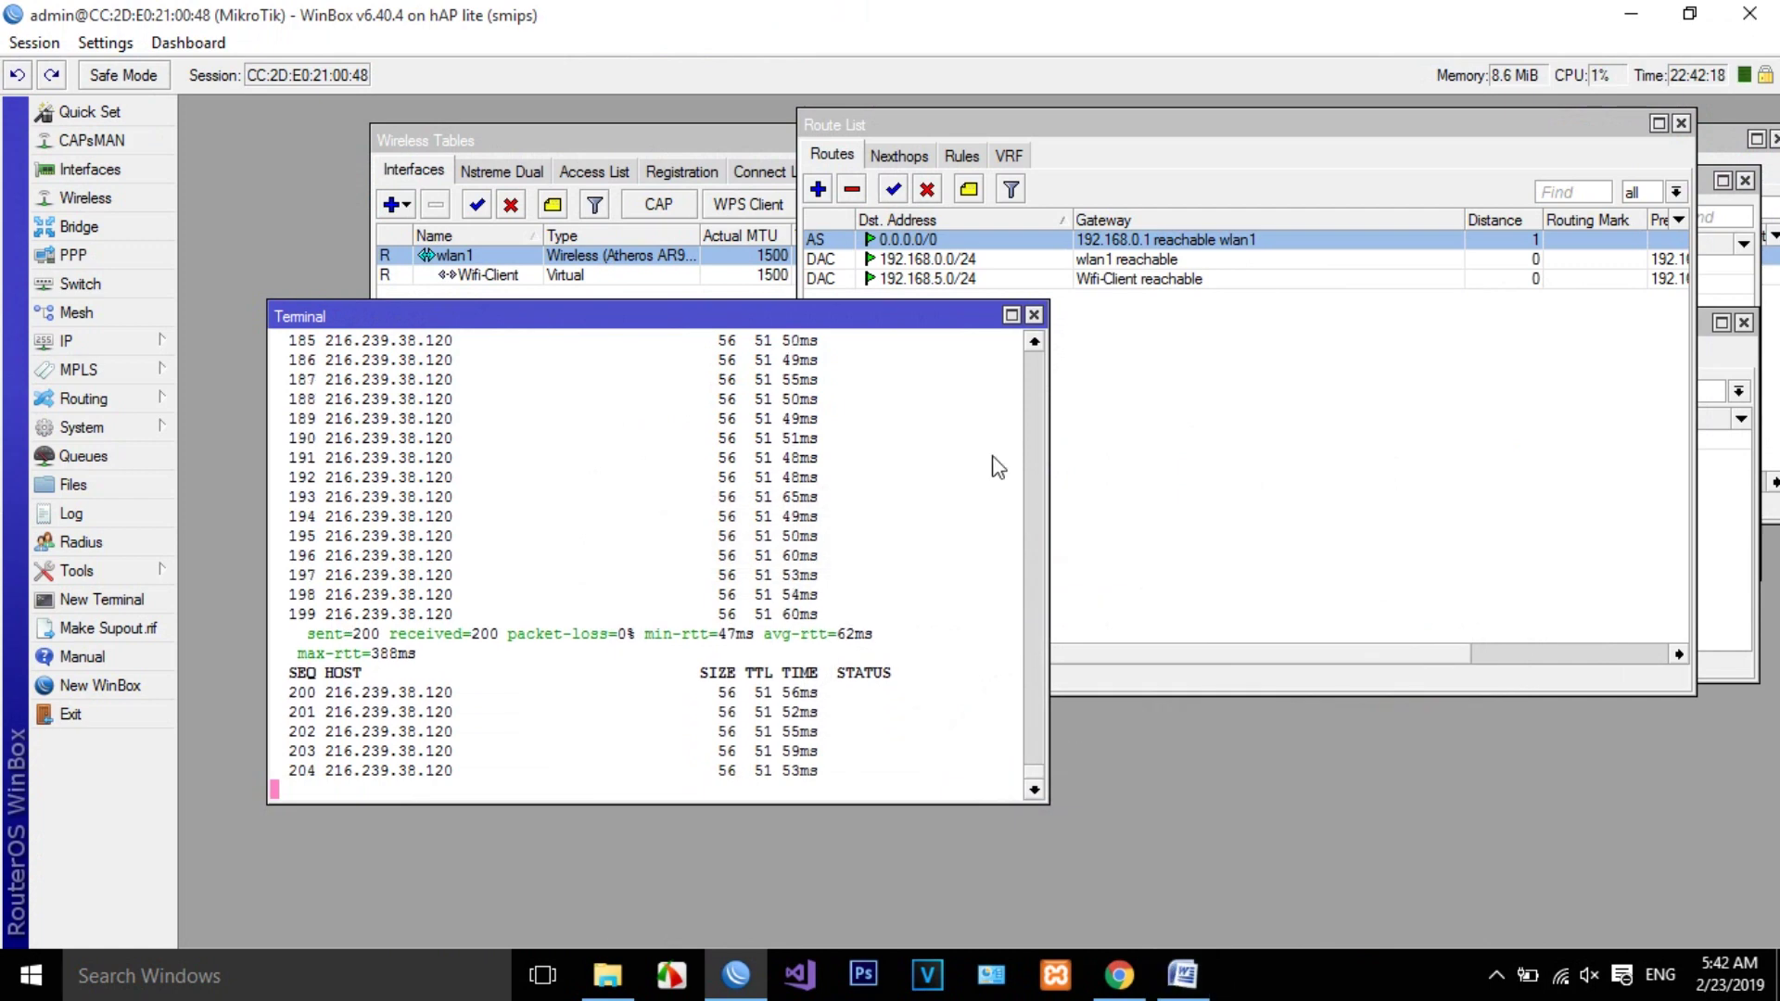
pyautogui.click(141, 436)
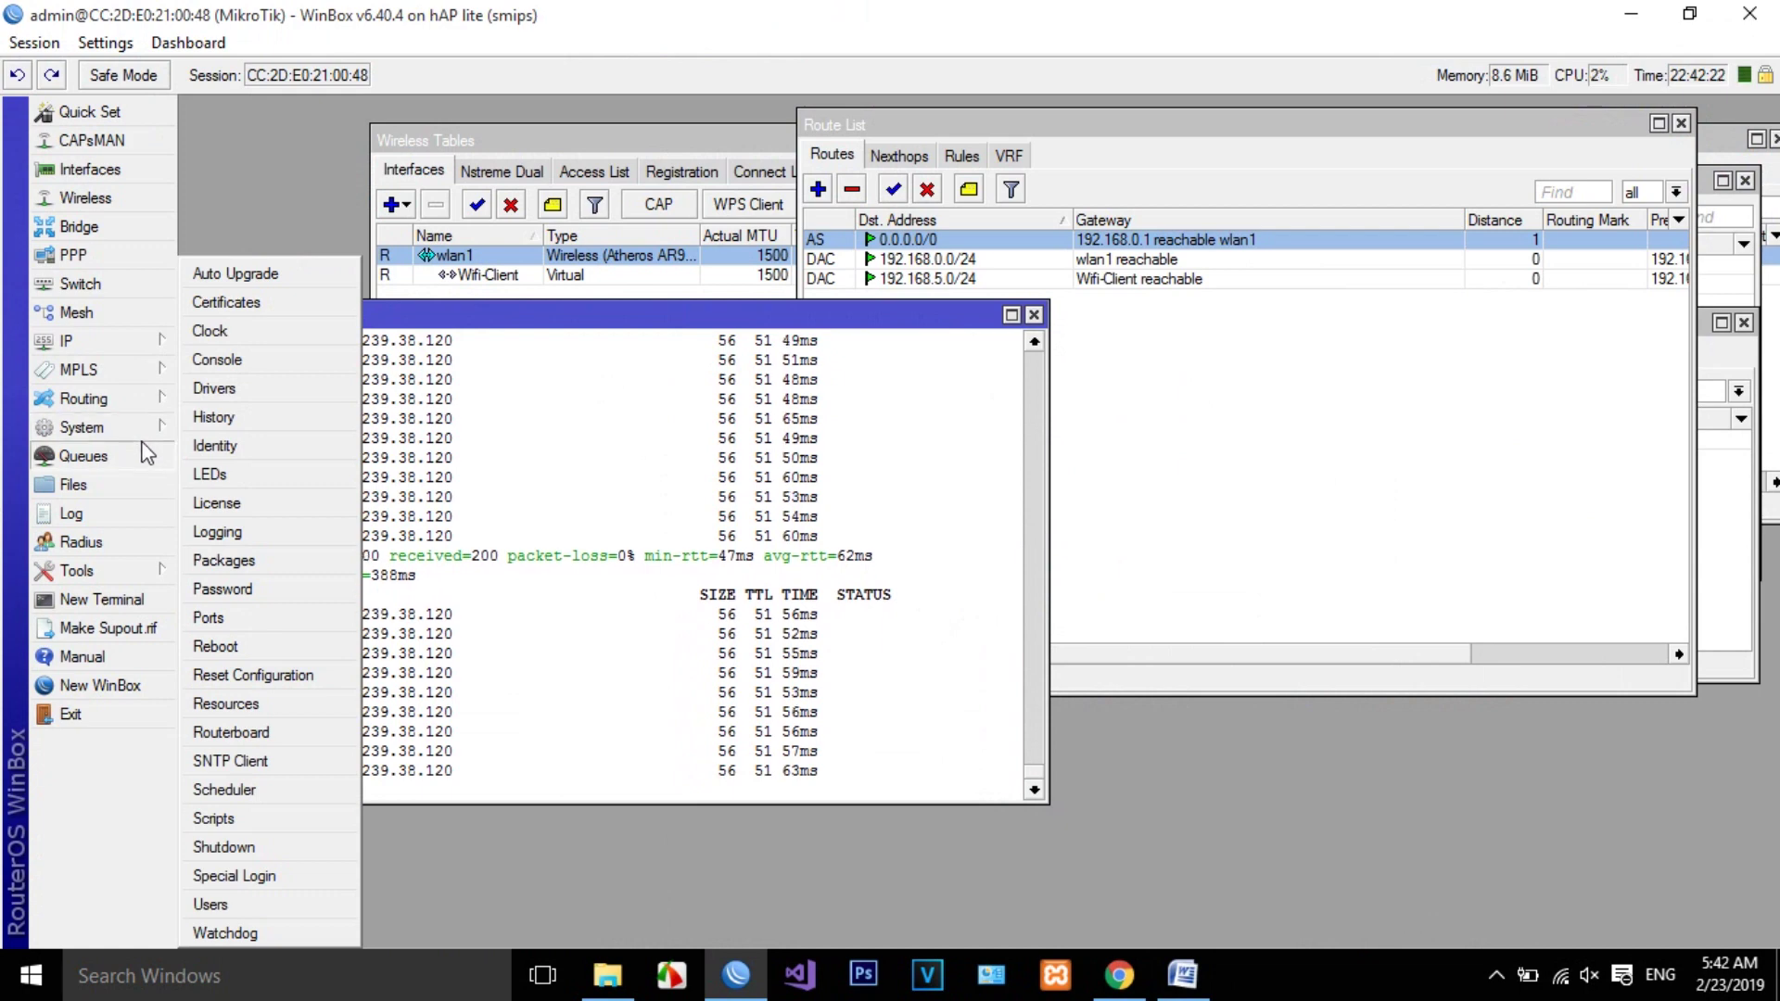
pyautogui.click(295, 677)
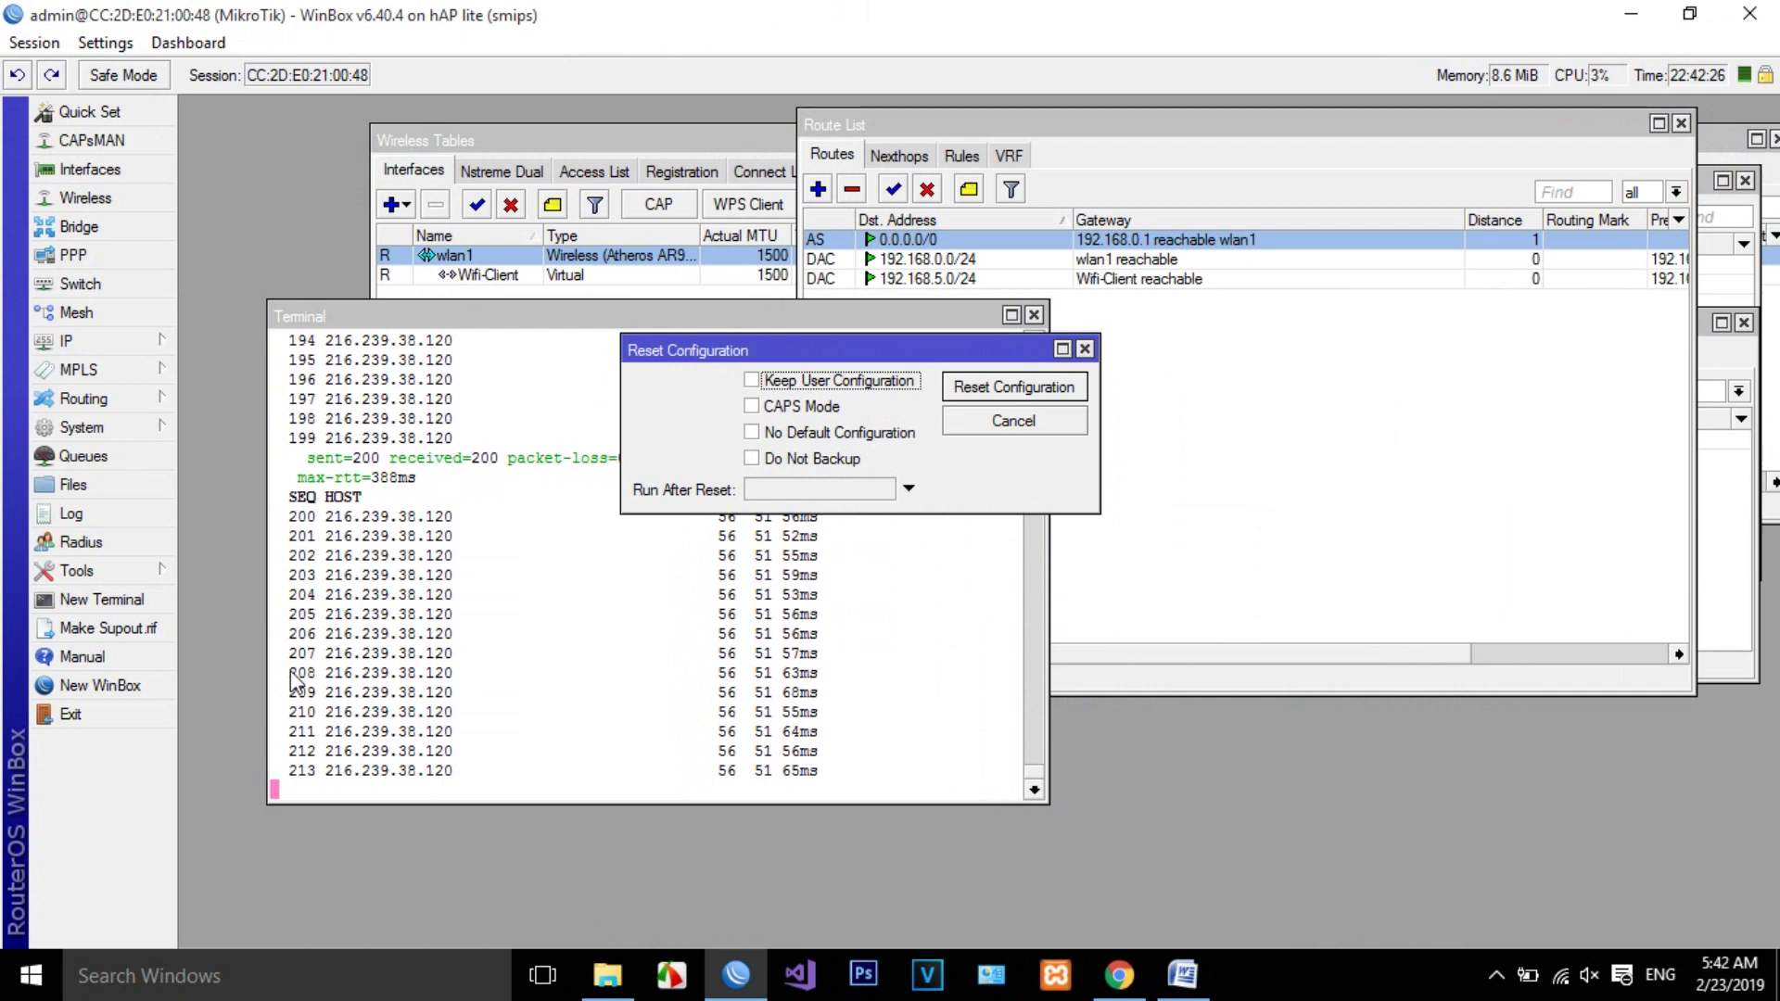
pyautogui.click(783, 438)
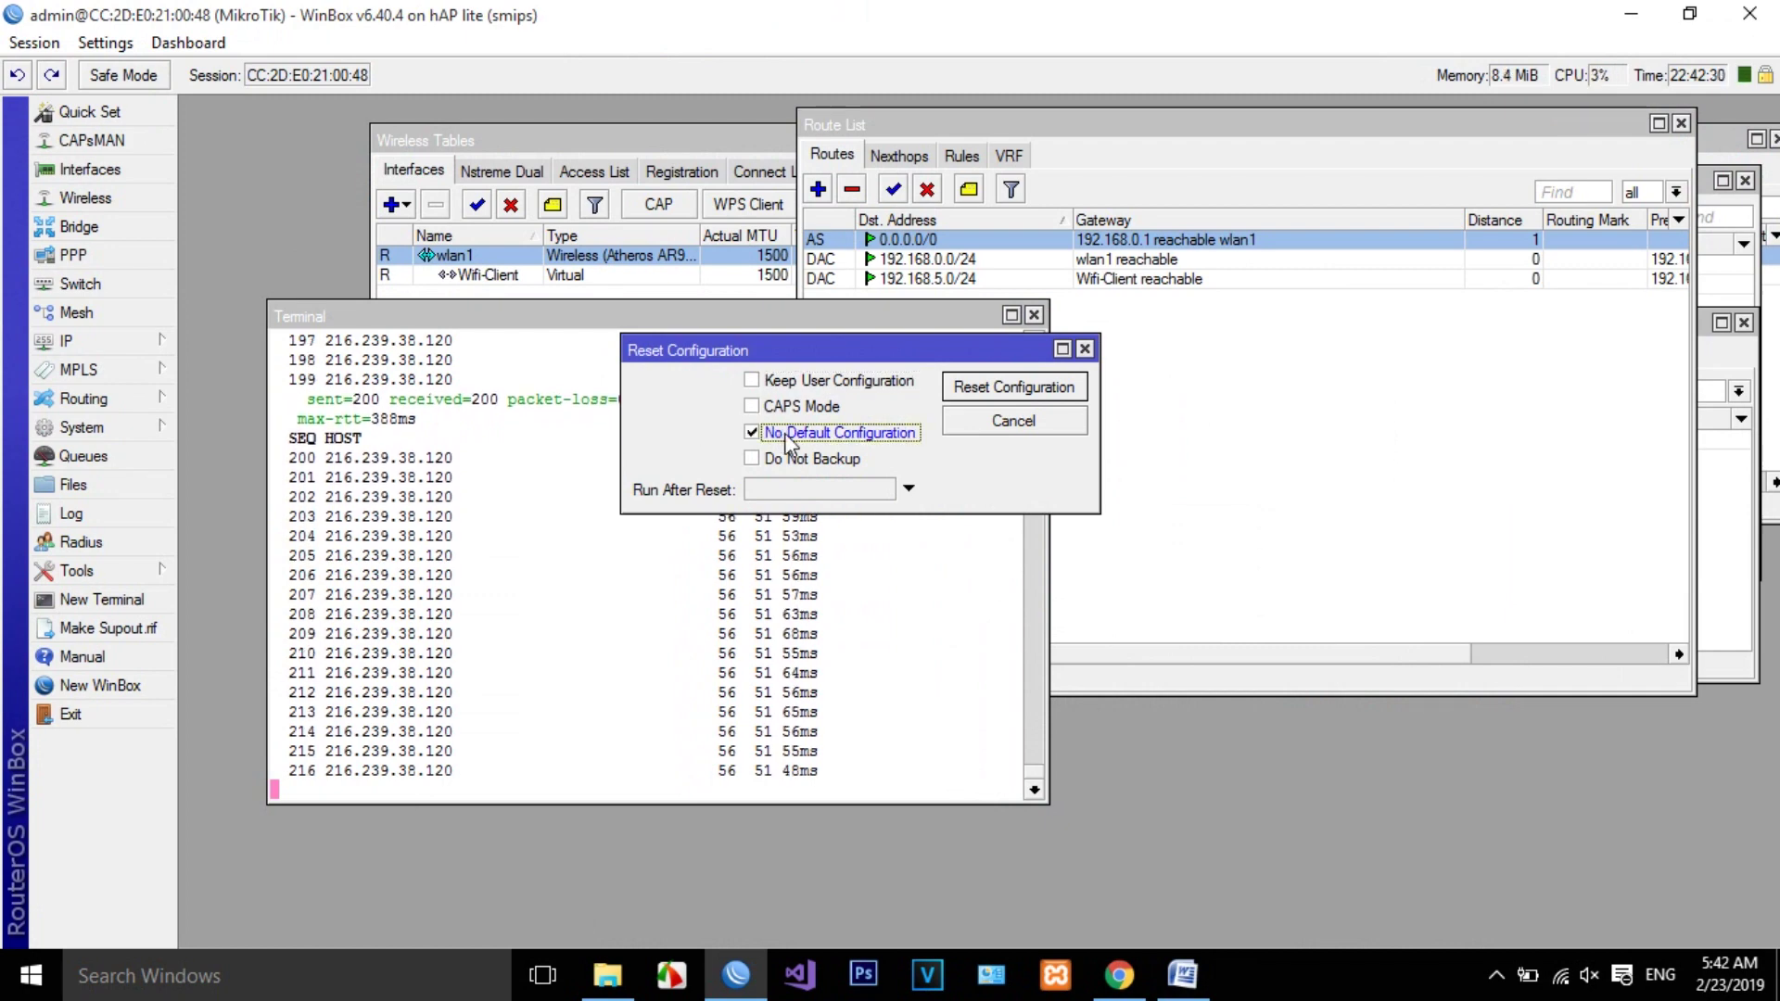
pyautogui.click(1022, 396)
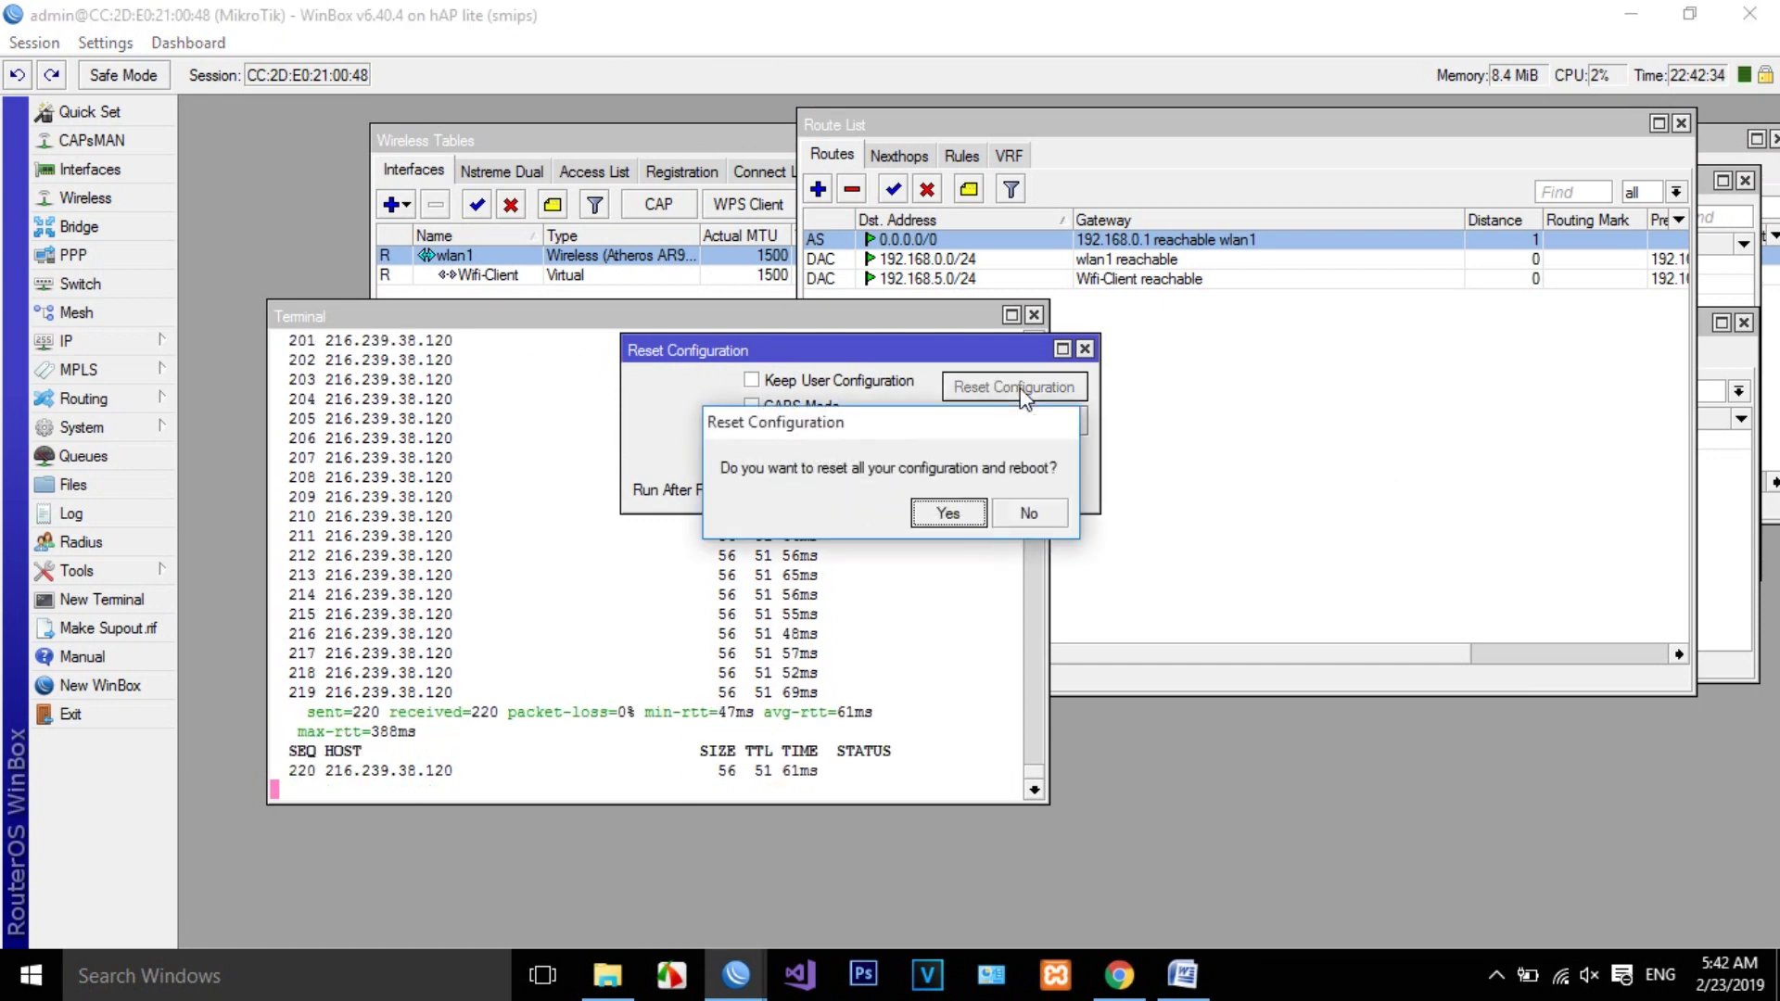
pyautogui.click(946, 513)
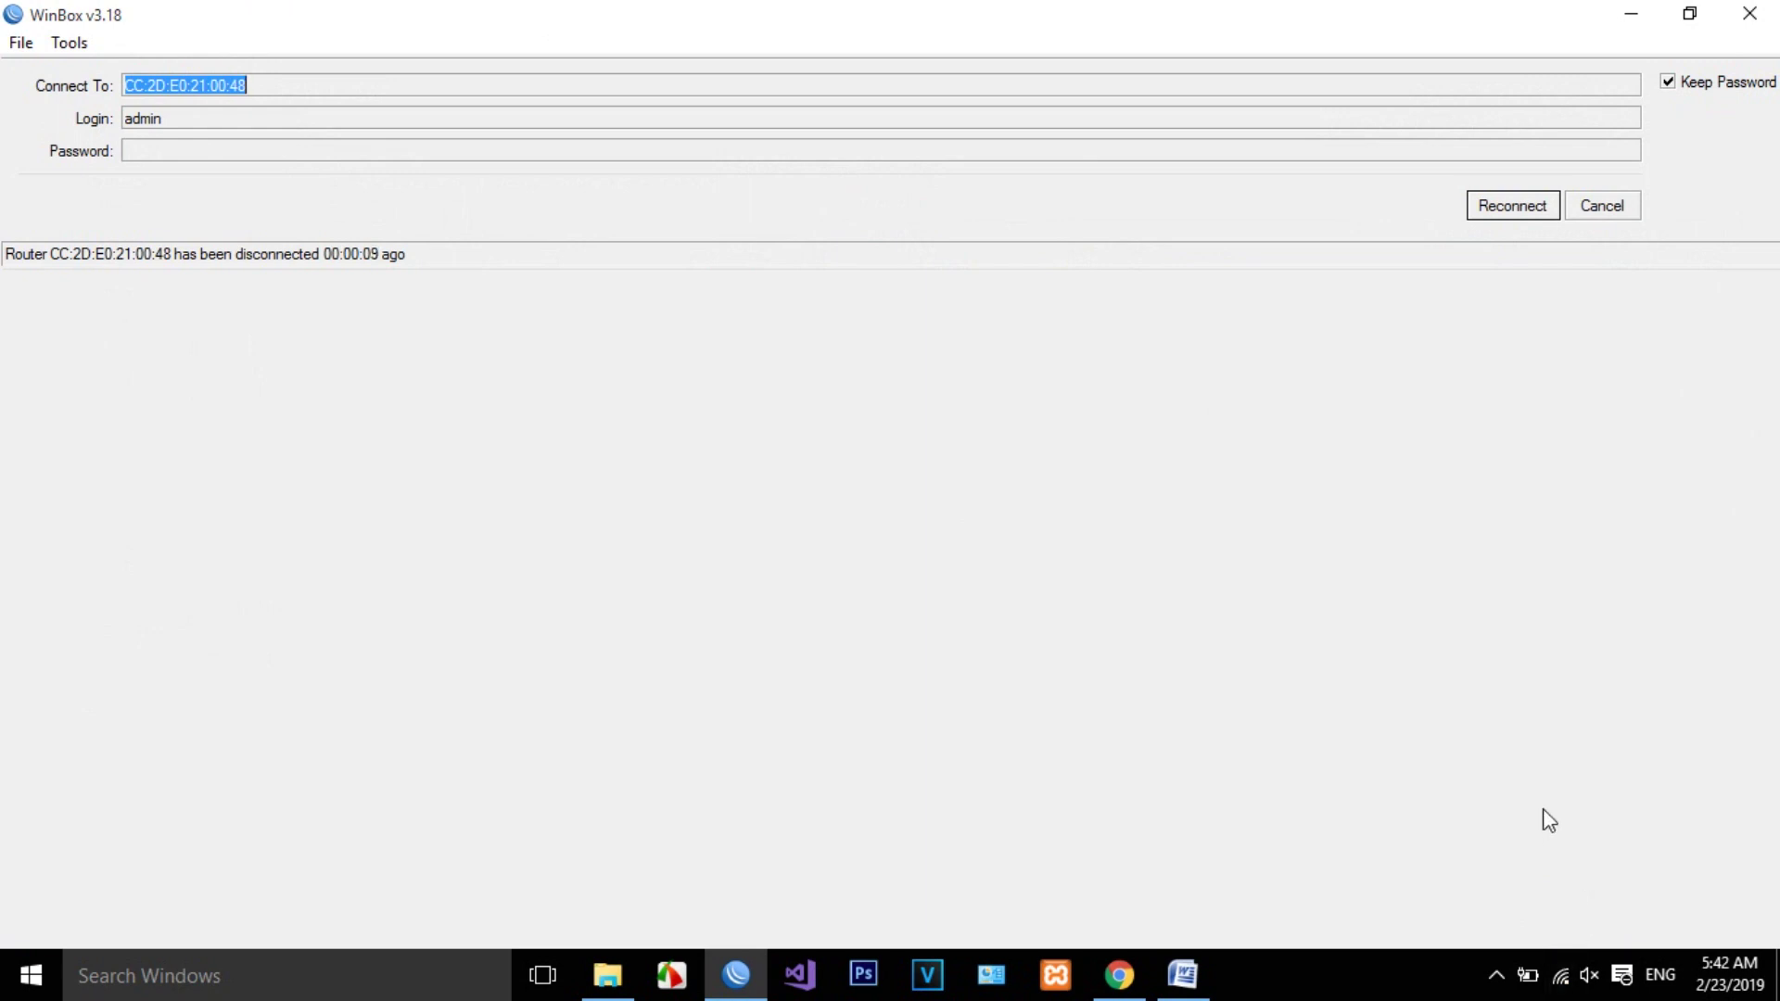
# Disconnect Windows from the Noos Inc. Wi-Fi network and turn off its automatic connection
pyautogui.click(1119, 975)
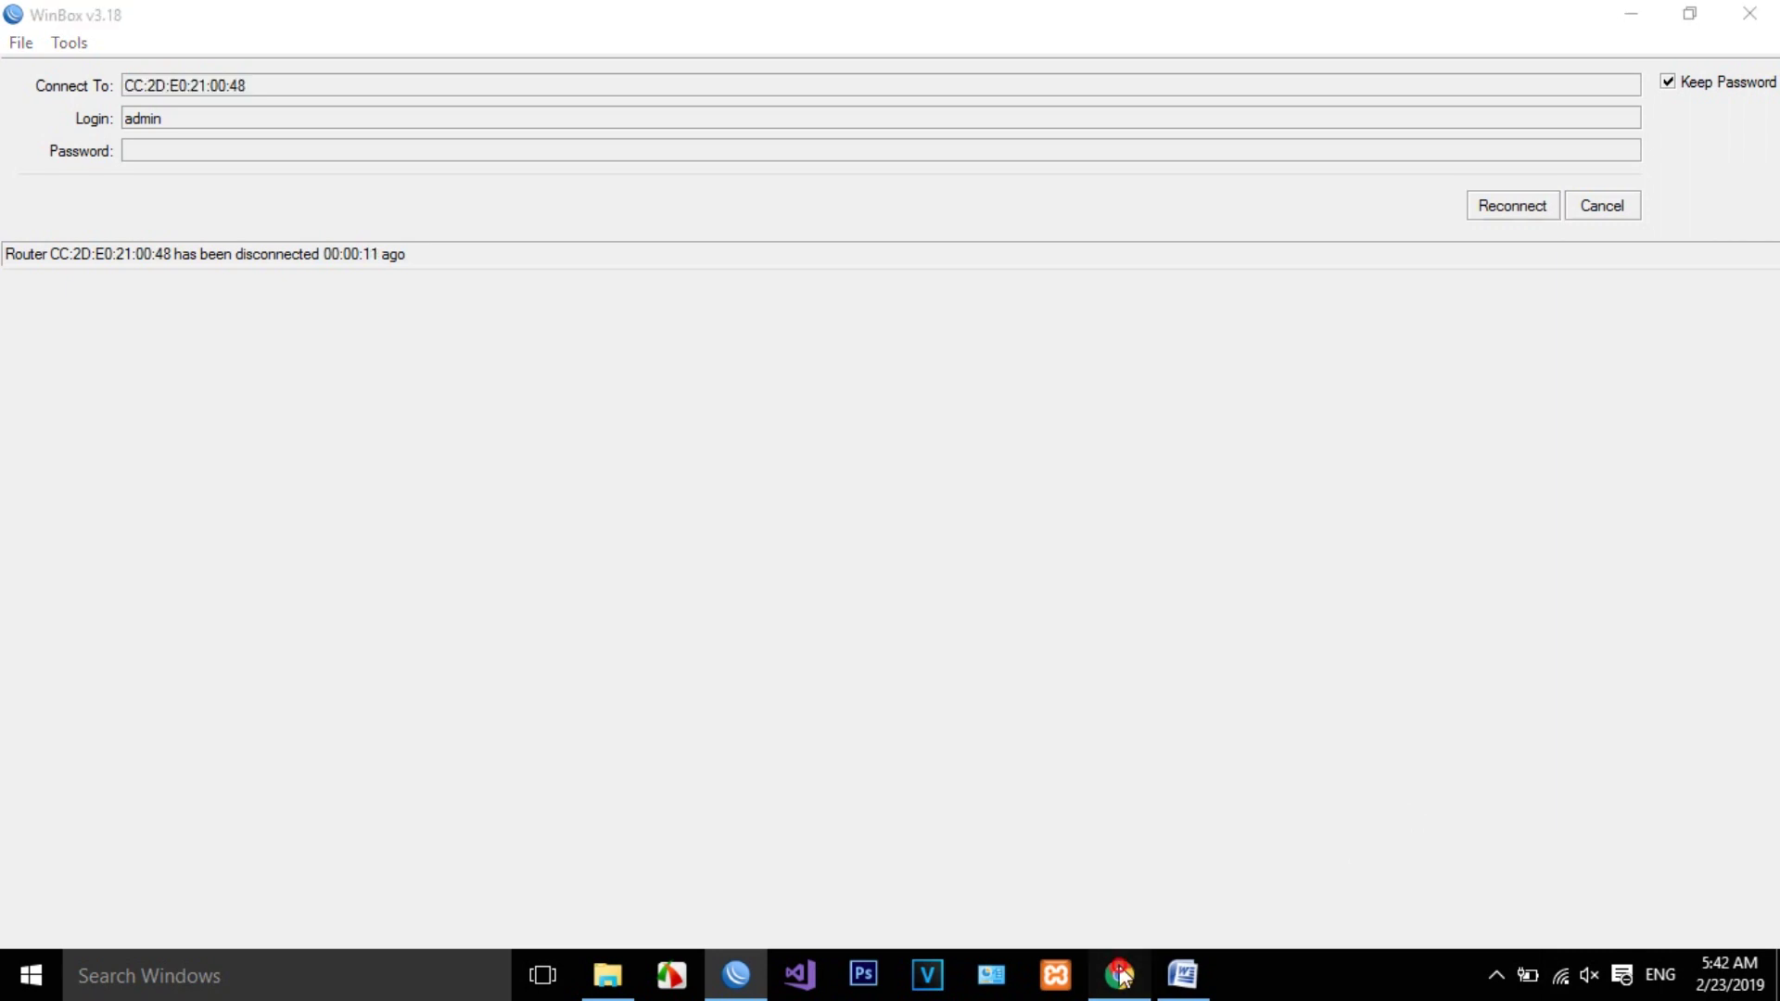
pyautogui.click(1561, 976)
pyautogui.click(1487, 342)
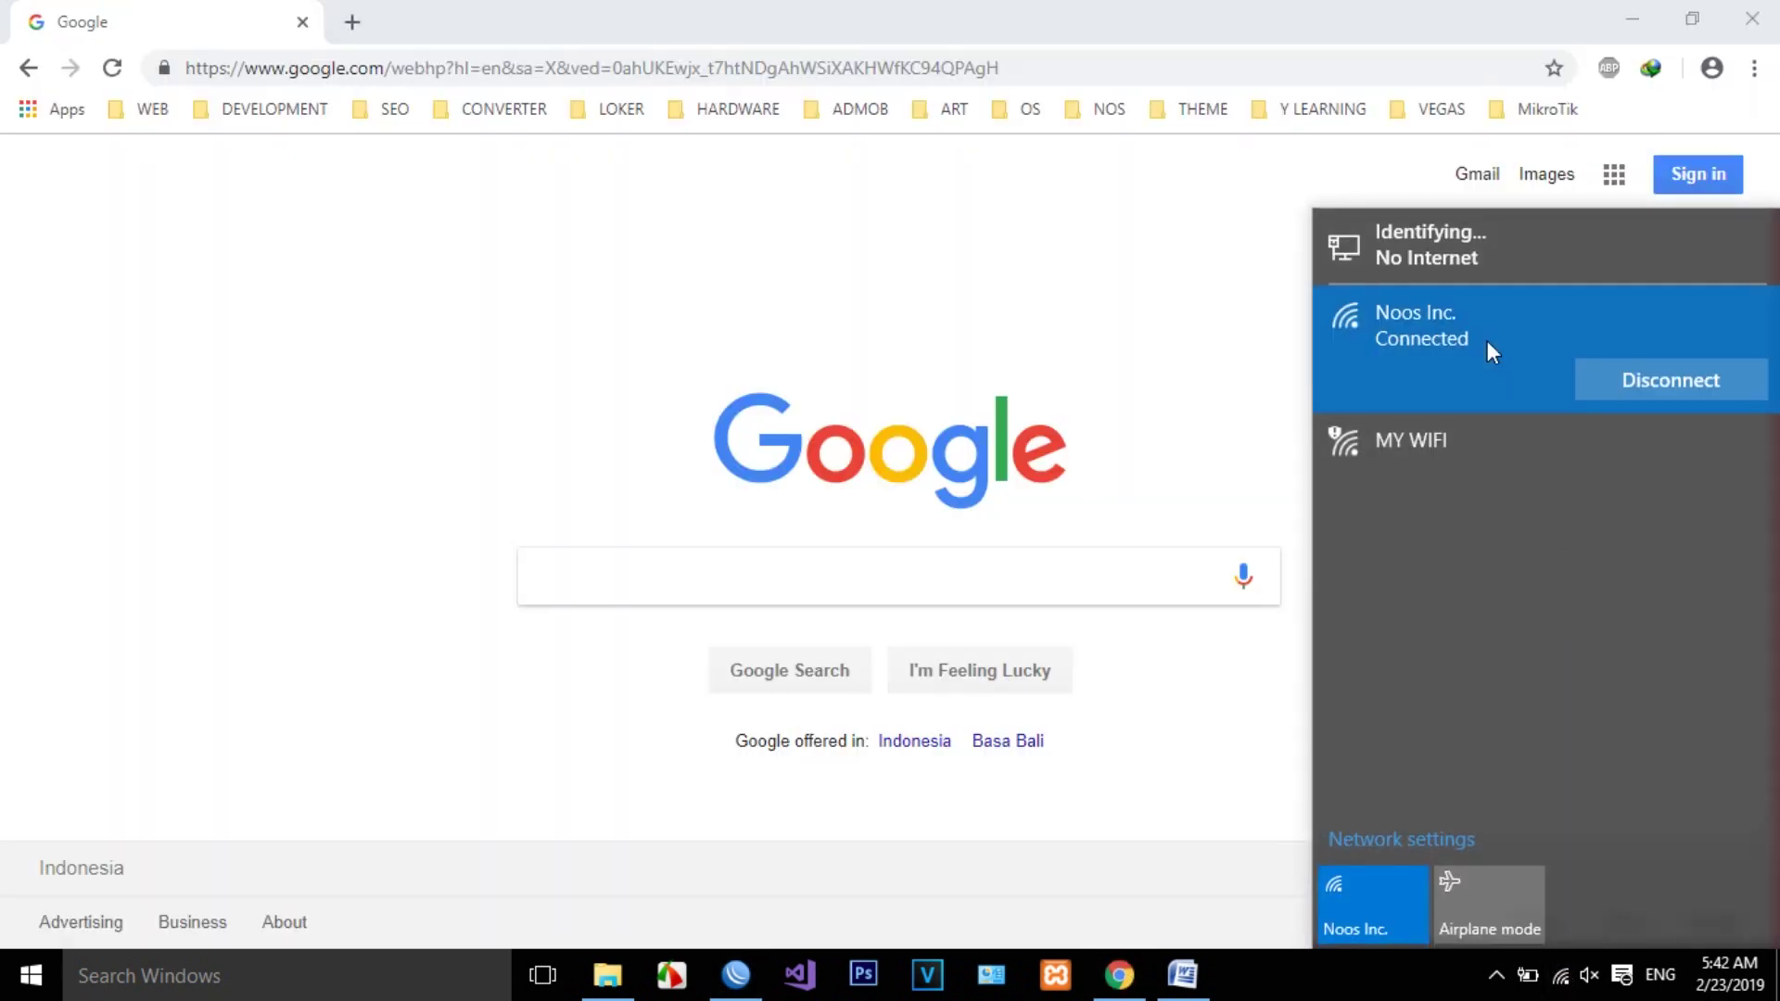
pyautogui.click(1639, 376)
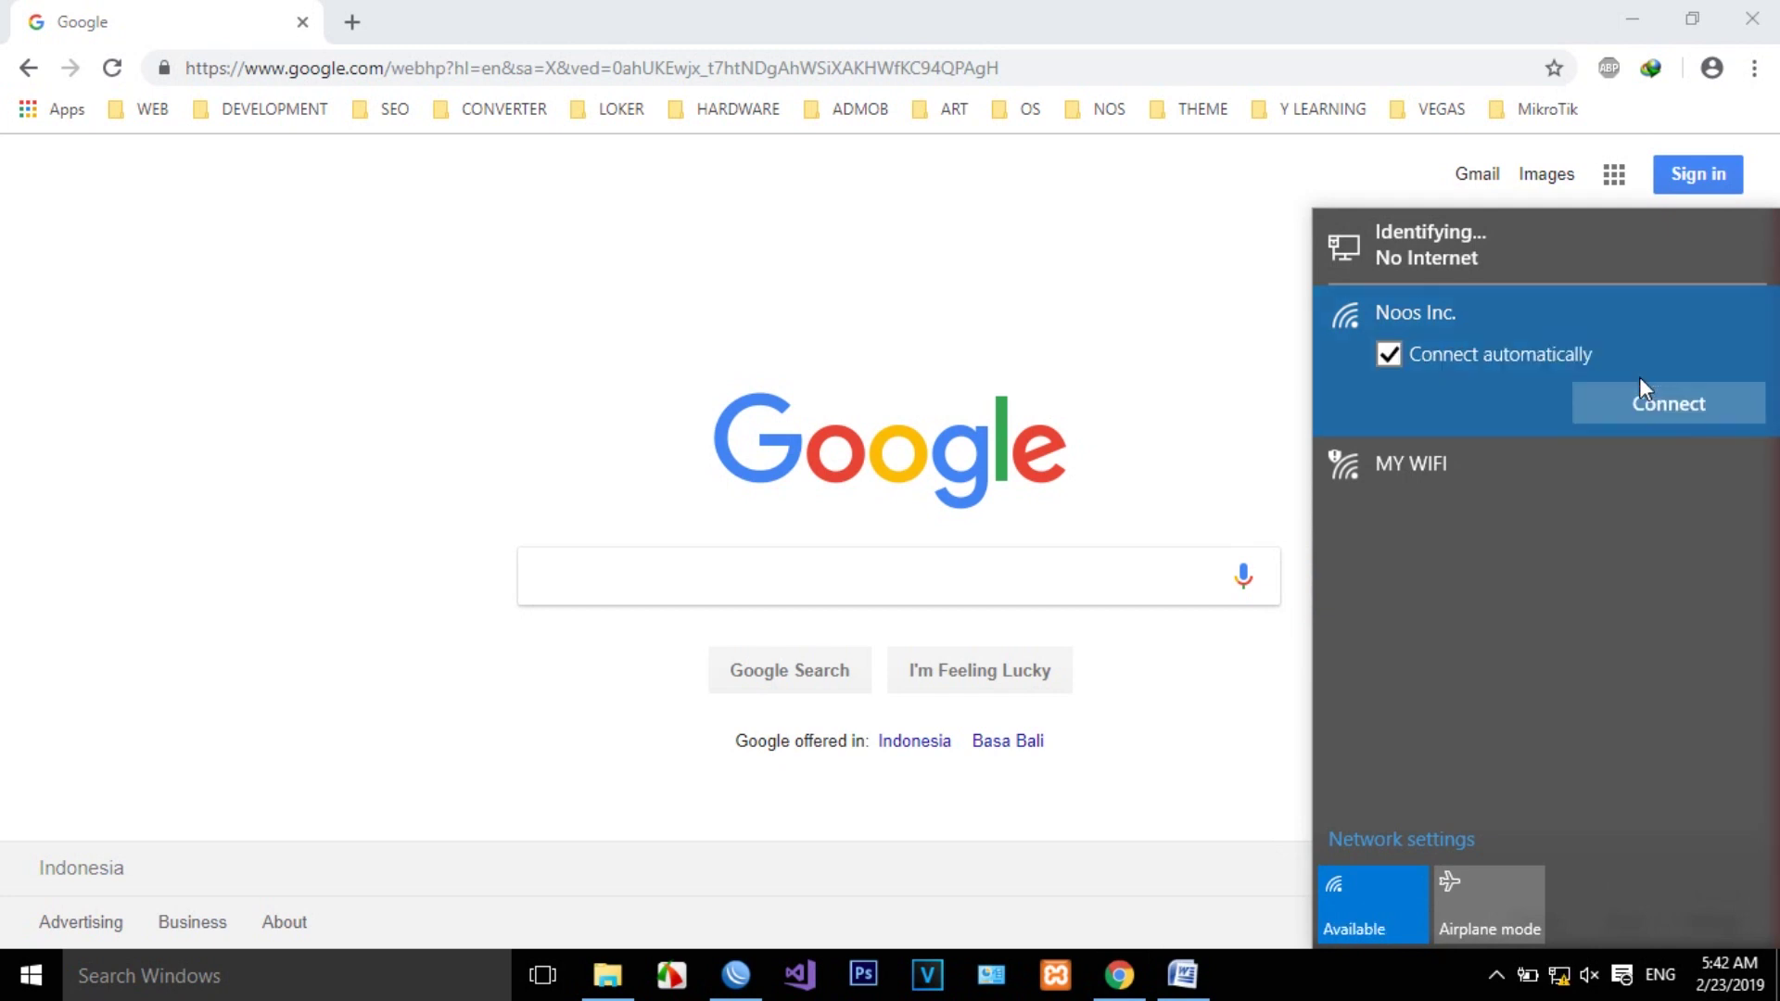
pyautogui.click(1466, 350)
pyautogui.click(1222, 293)
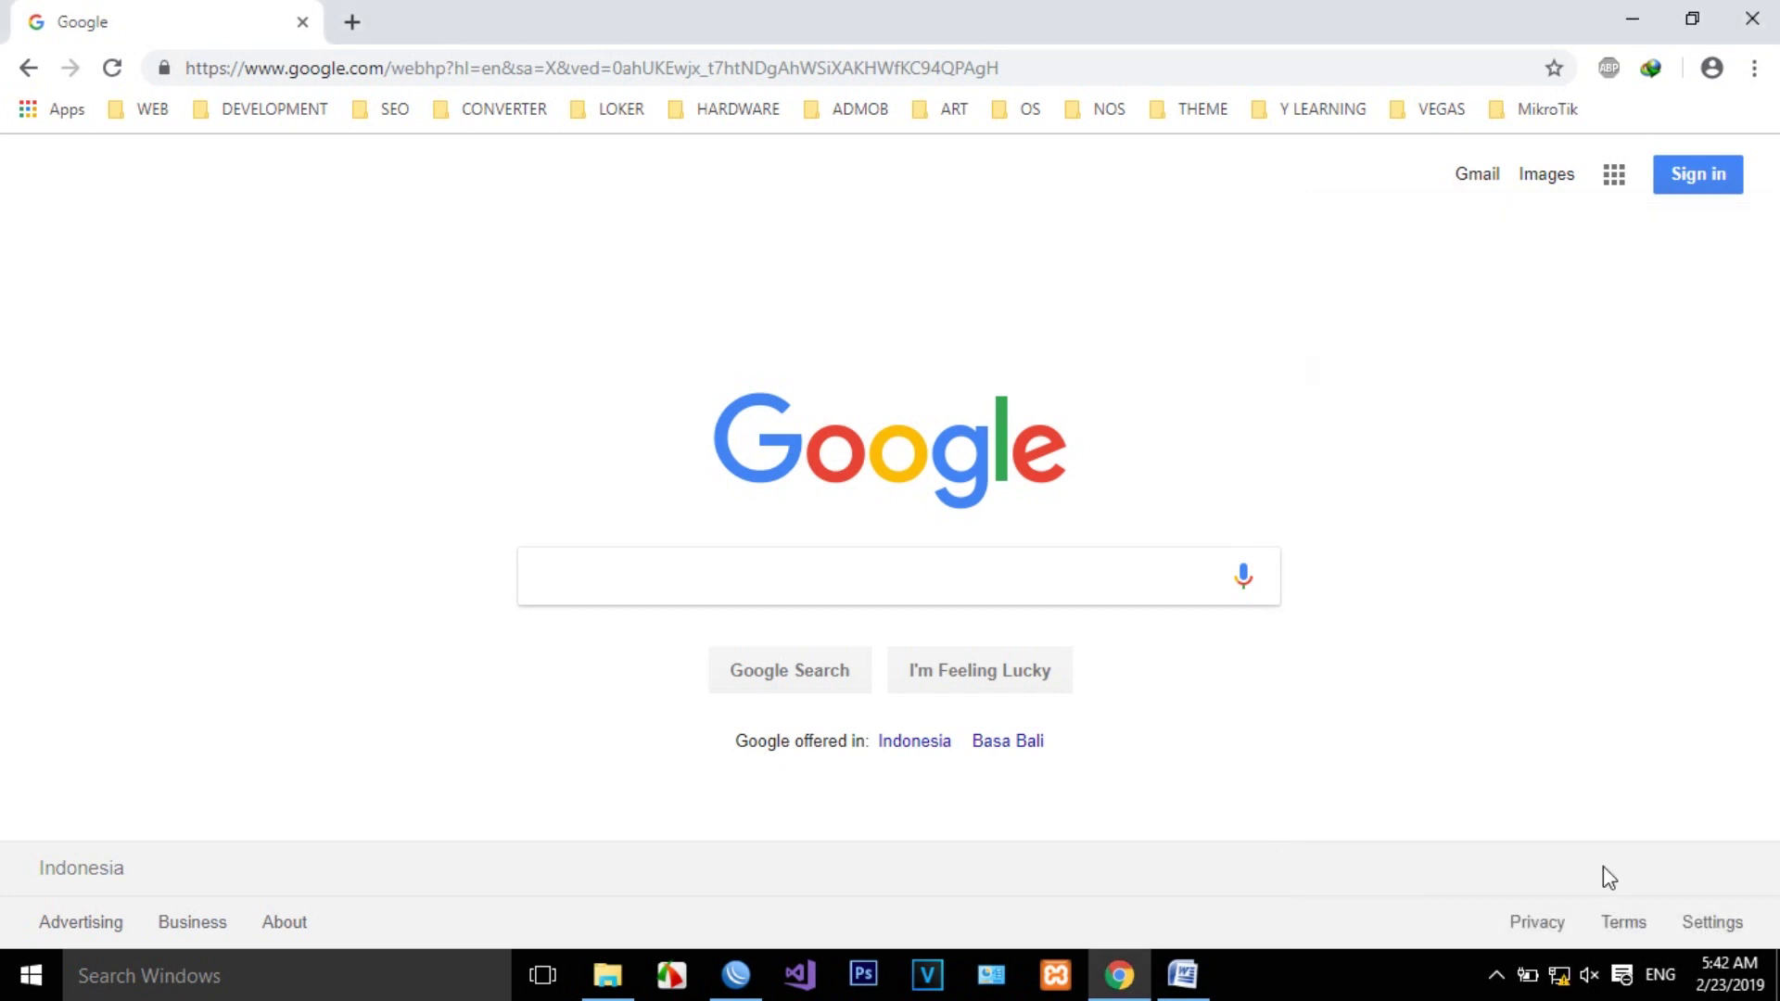
pyautogui.click(1561, 976)
pyautogui.click(1562, 975)
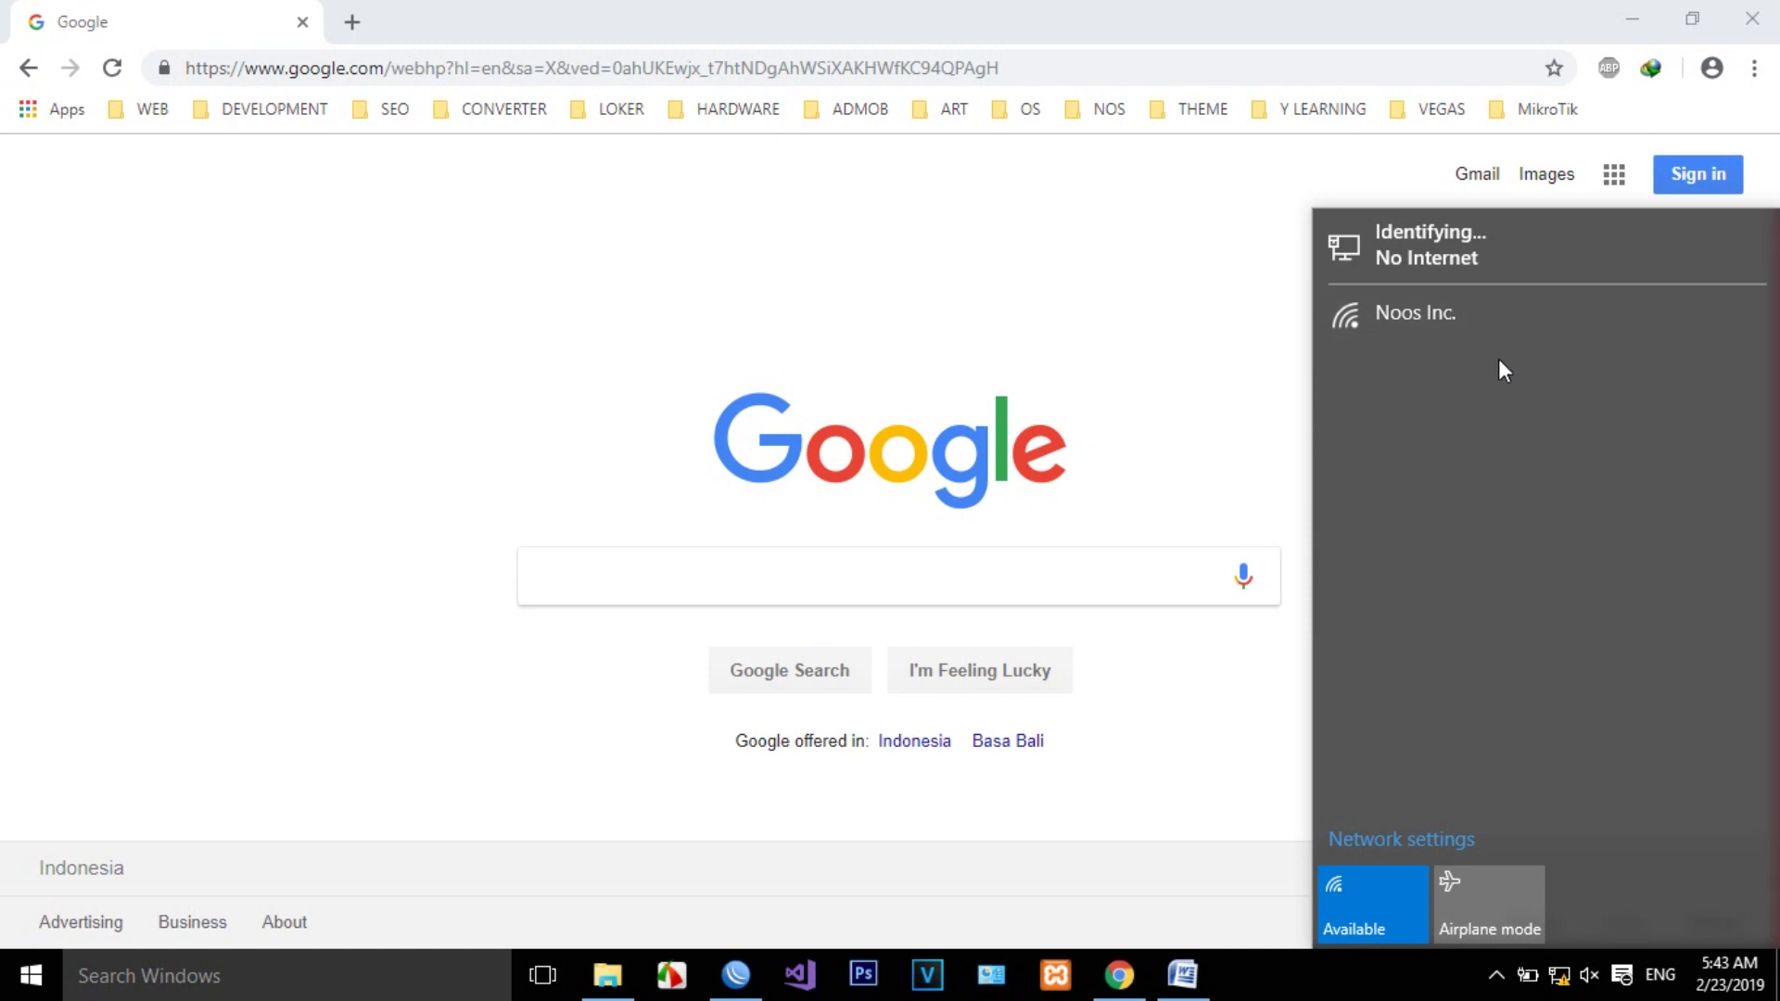
pyautogui.click(1010, 211)
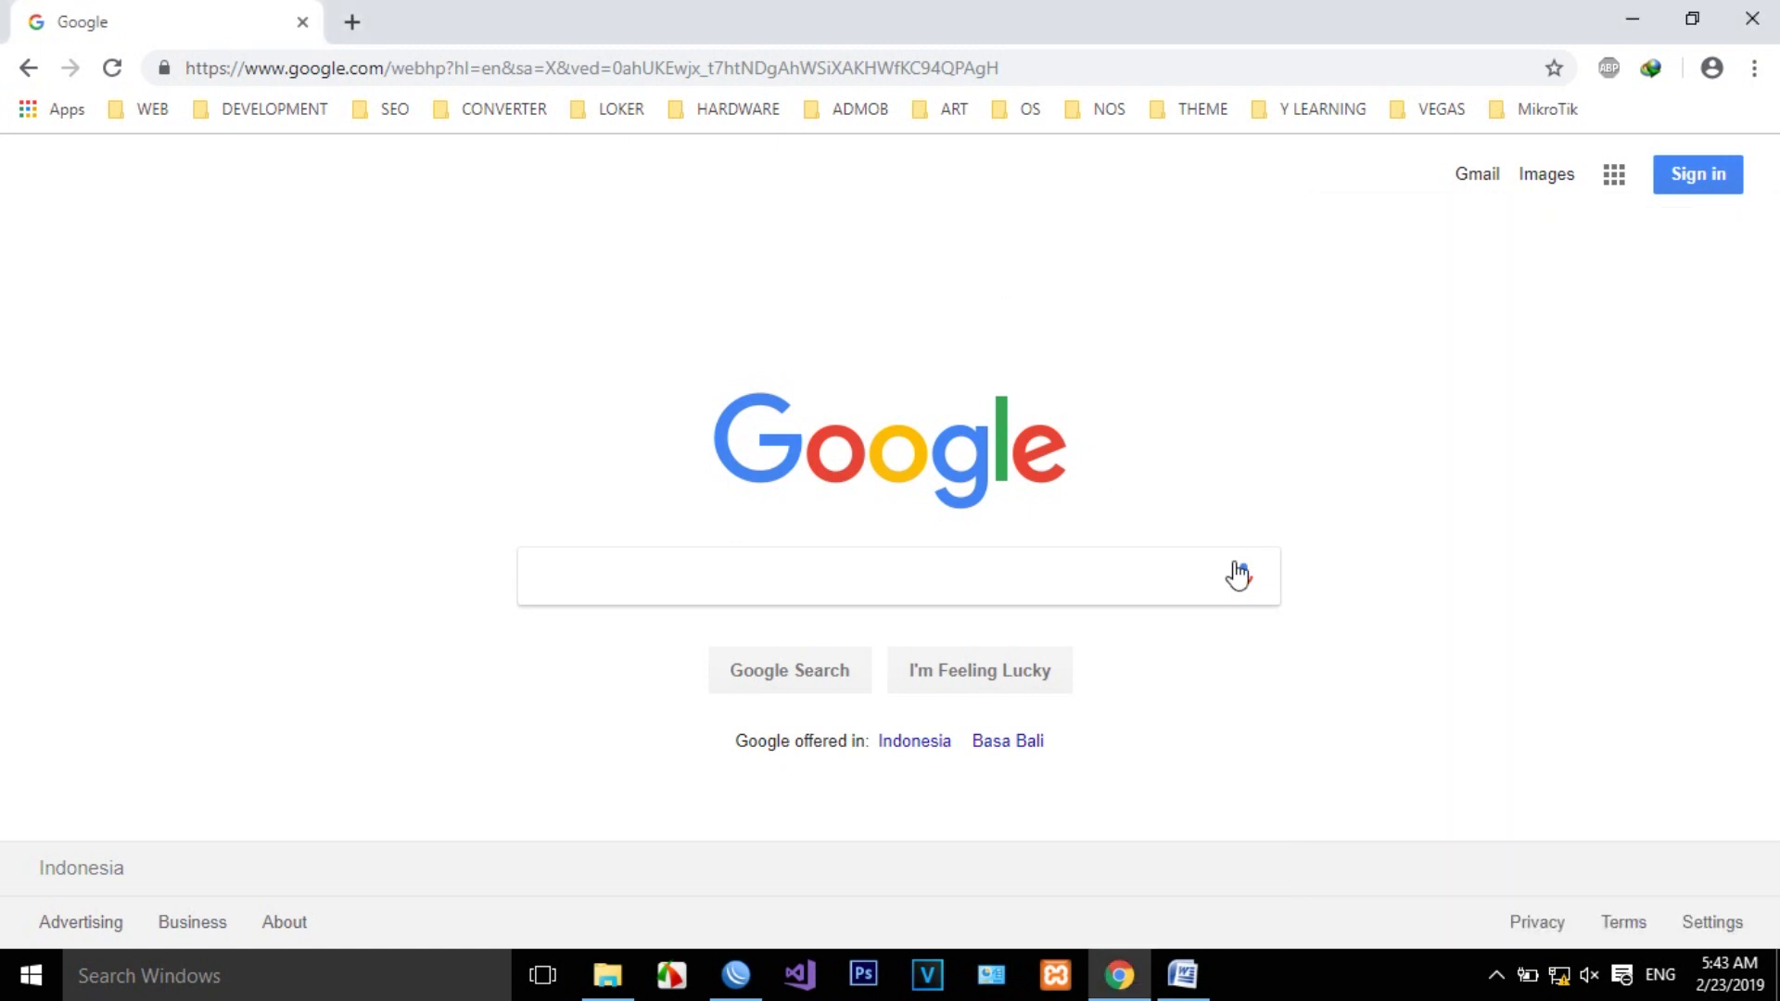
# Return to WinBox, refresh the neighbor list and connect to the MikroTik router by its MAC address as admin
pyautogui.click(737, 976)
pyautogui.click(1630, 211)
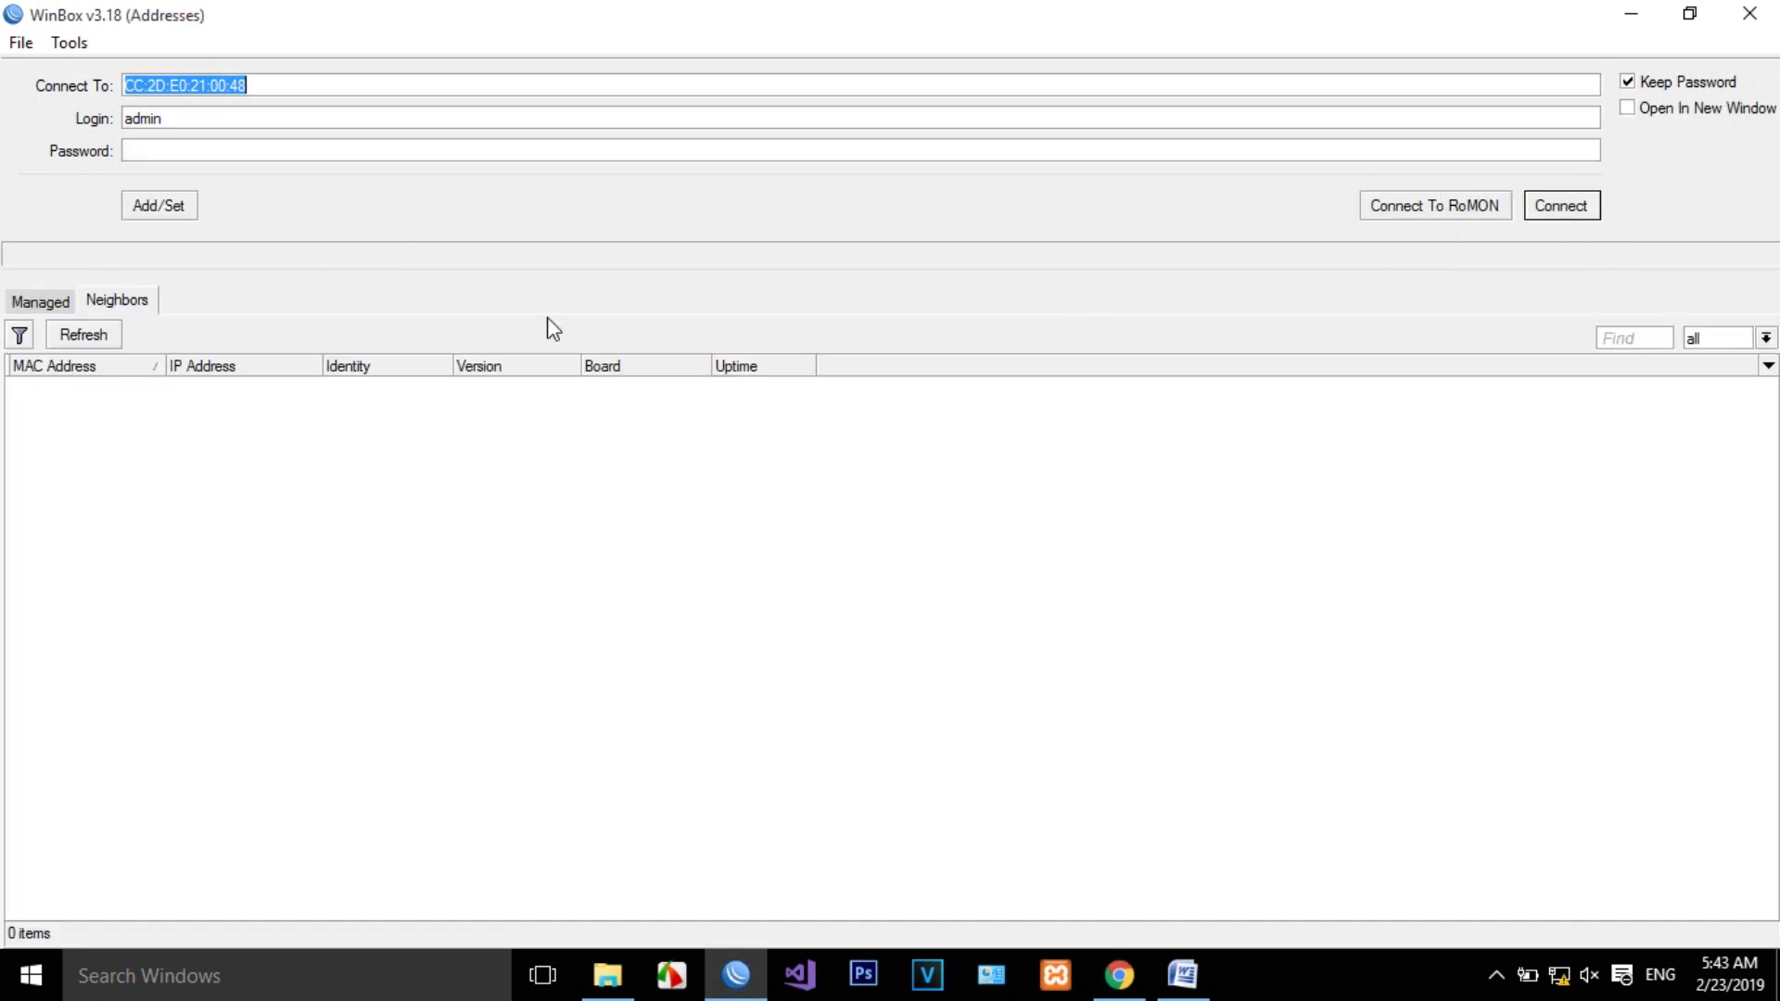
pyautogui.click(104, 339)
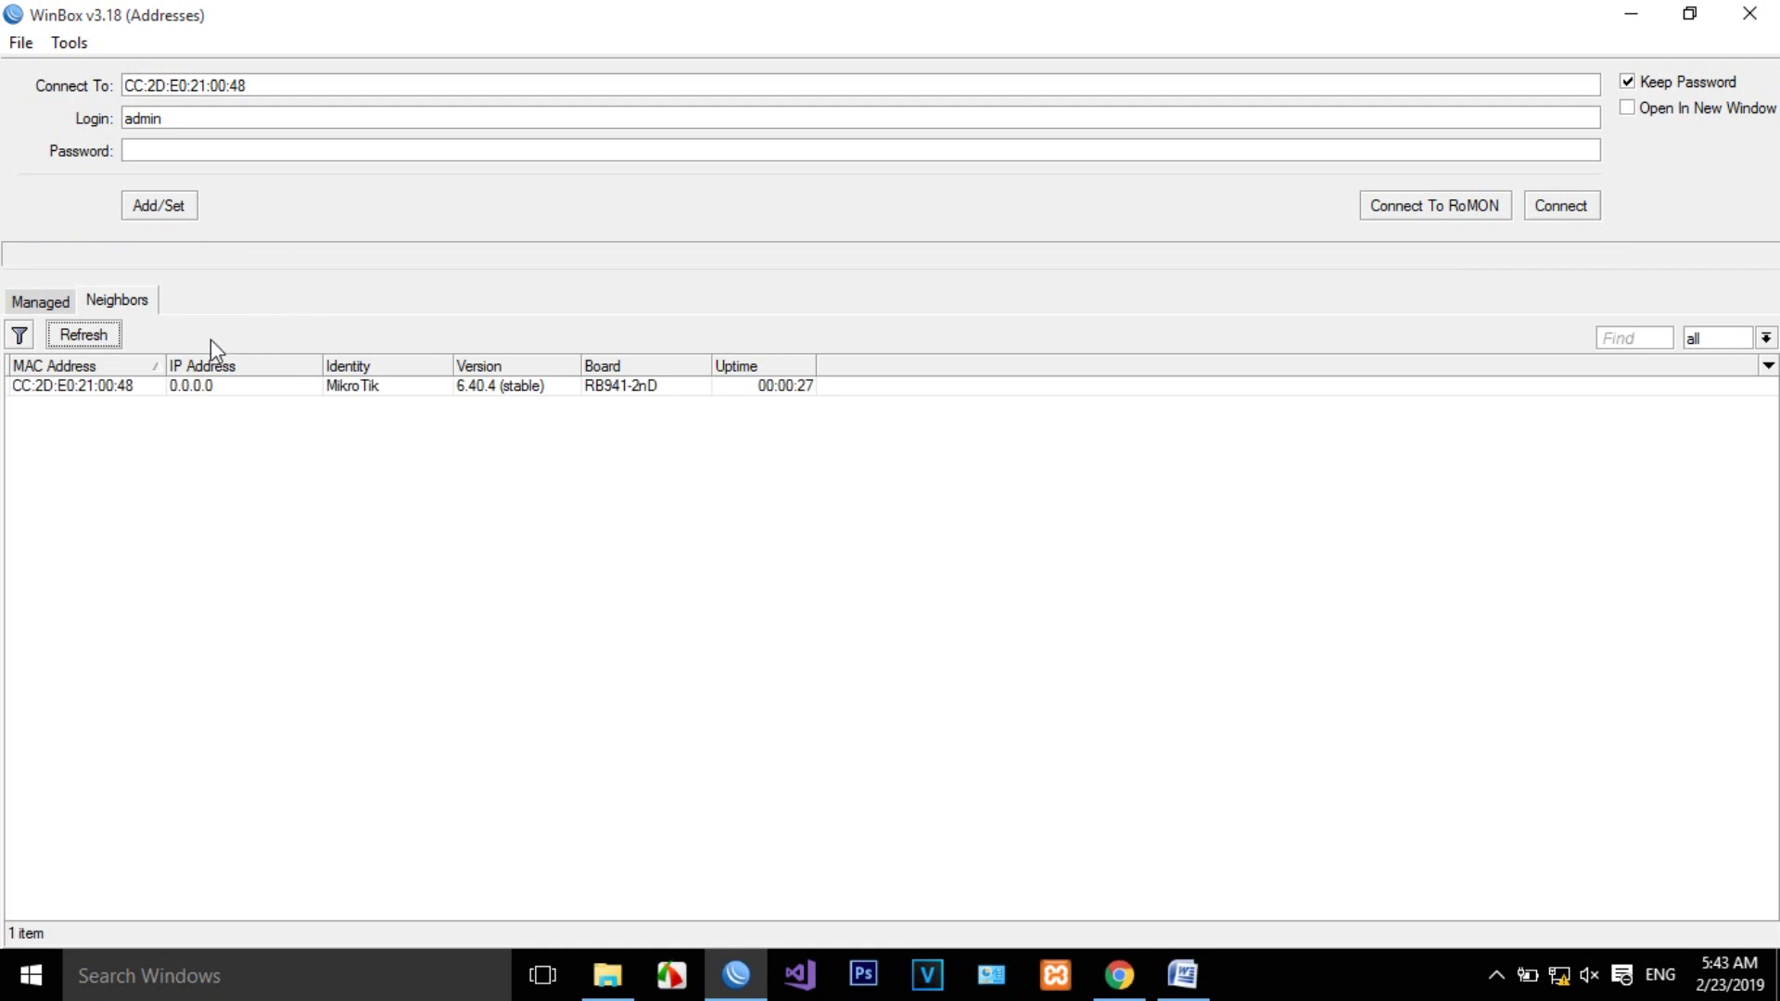
pyautogui.click(97, 388)
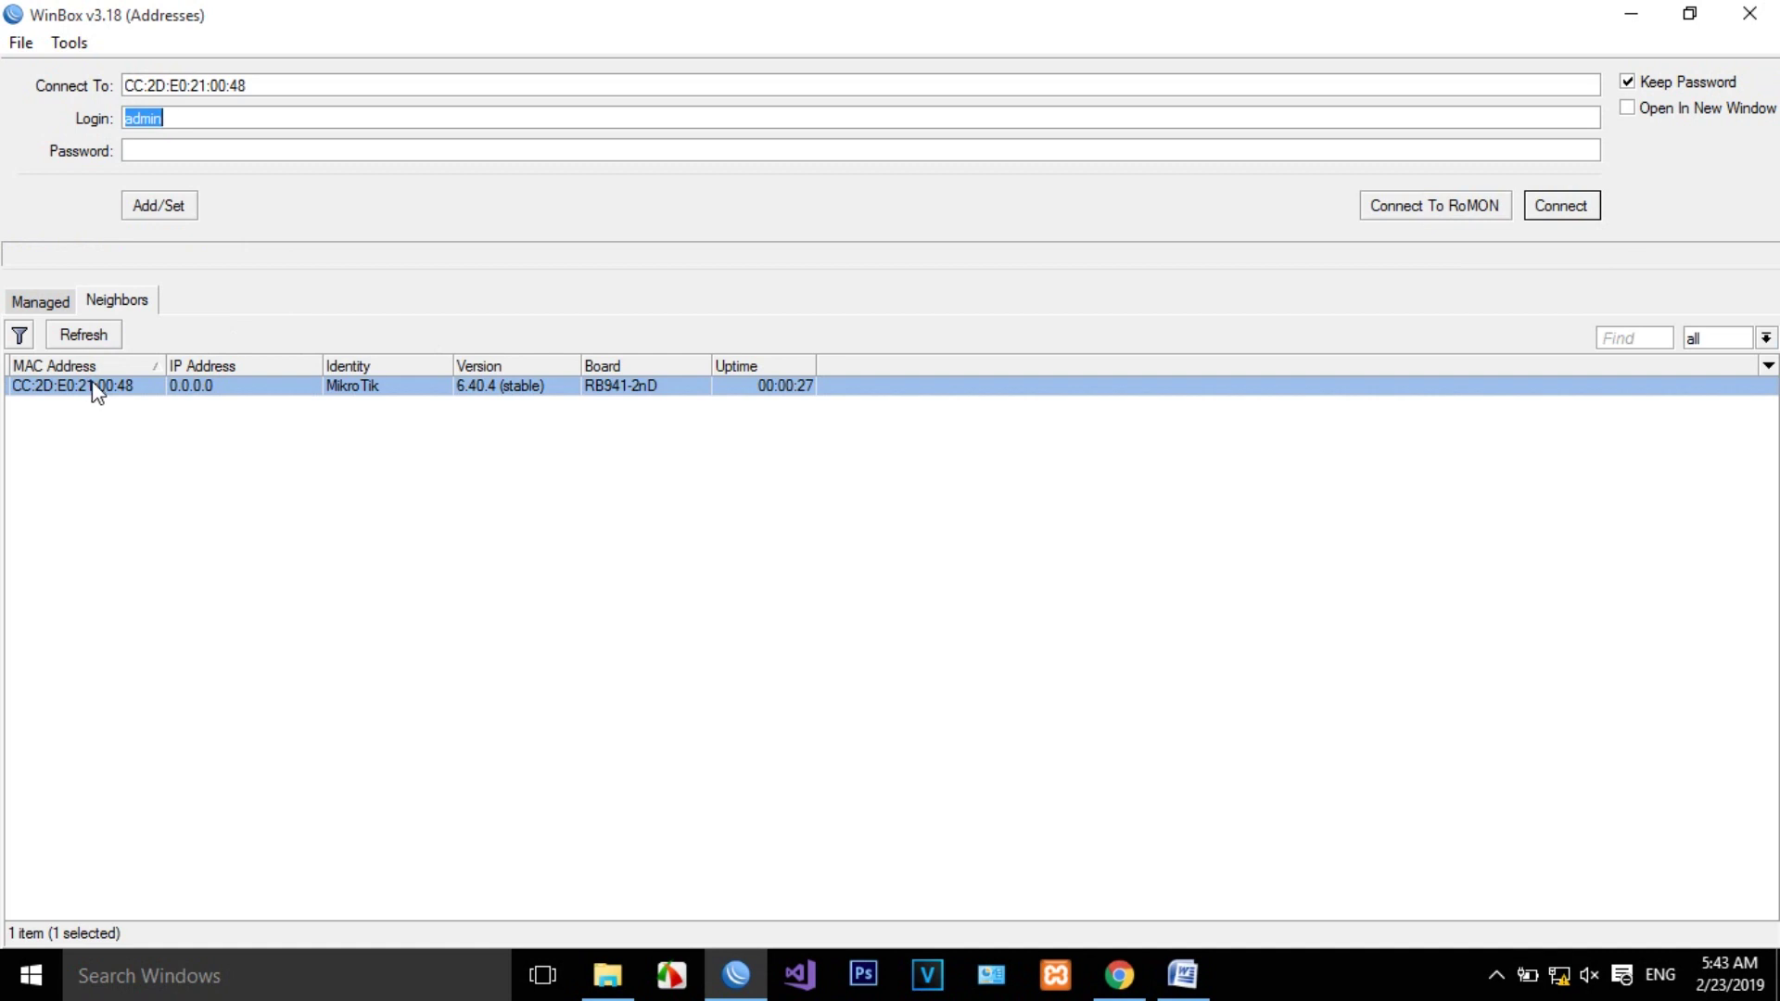
pyautogui.click(1550, 205)
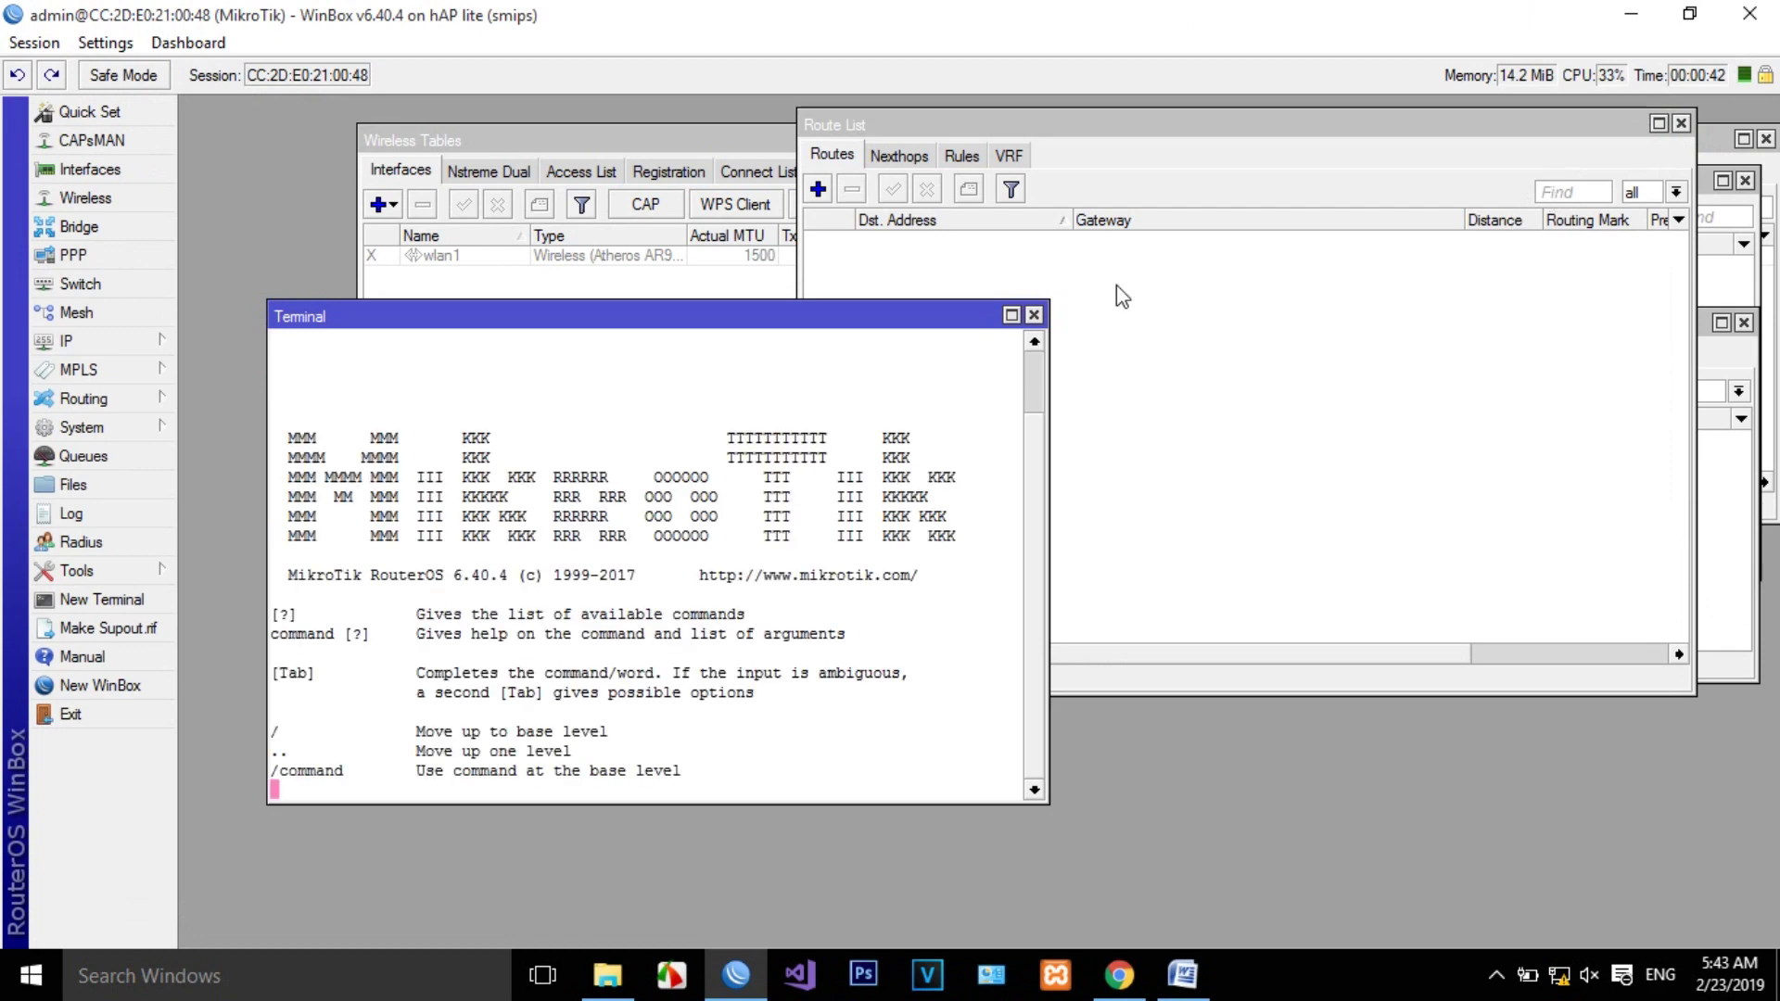
# Close every open WinBox window except Wireless Tables, and move that window fully into view with wlan1 selected
pyautogui.click(1034, 317)
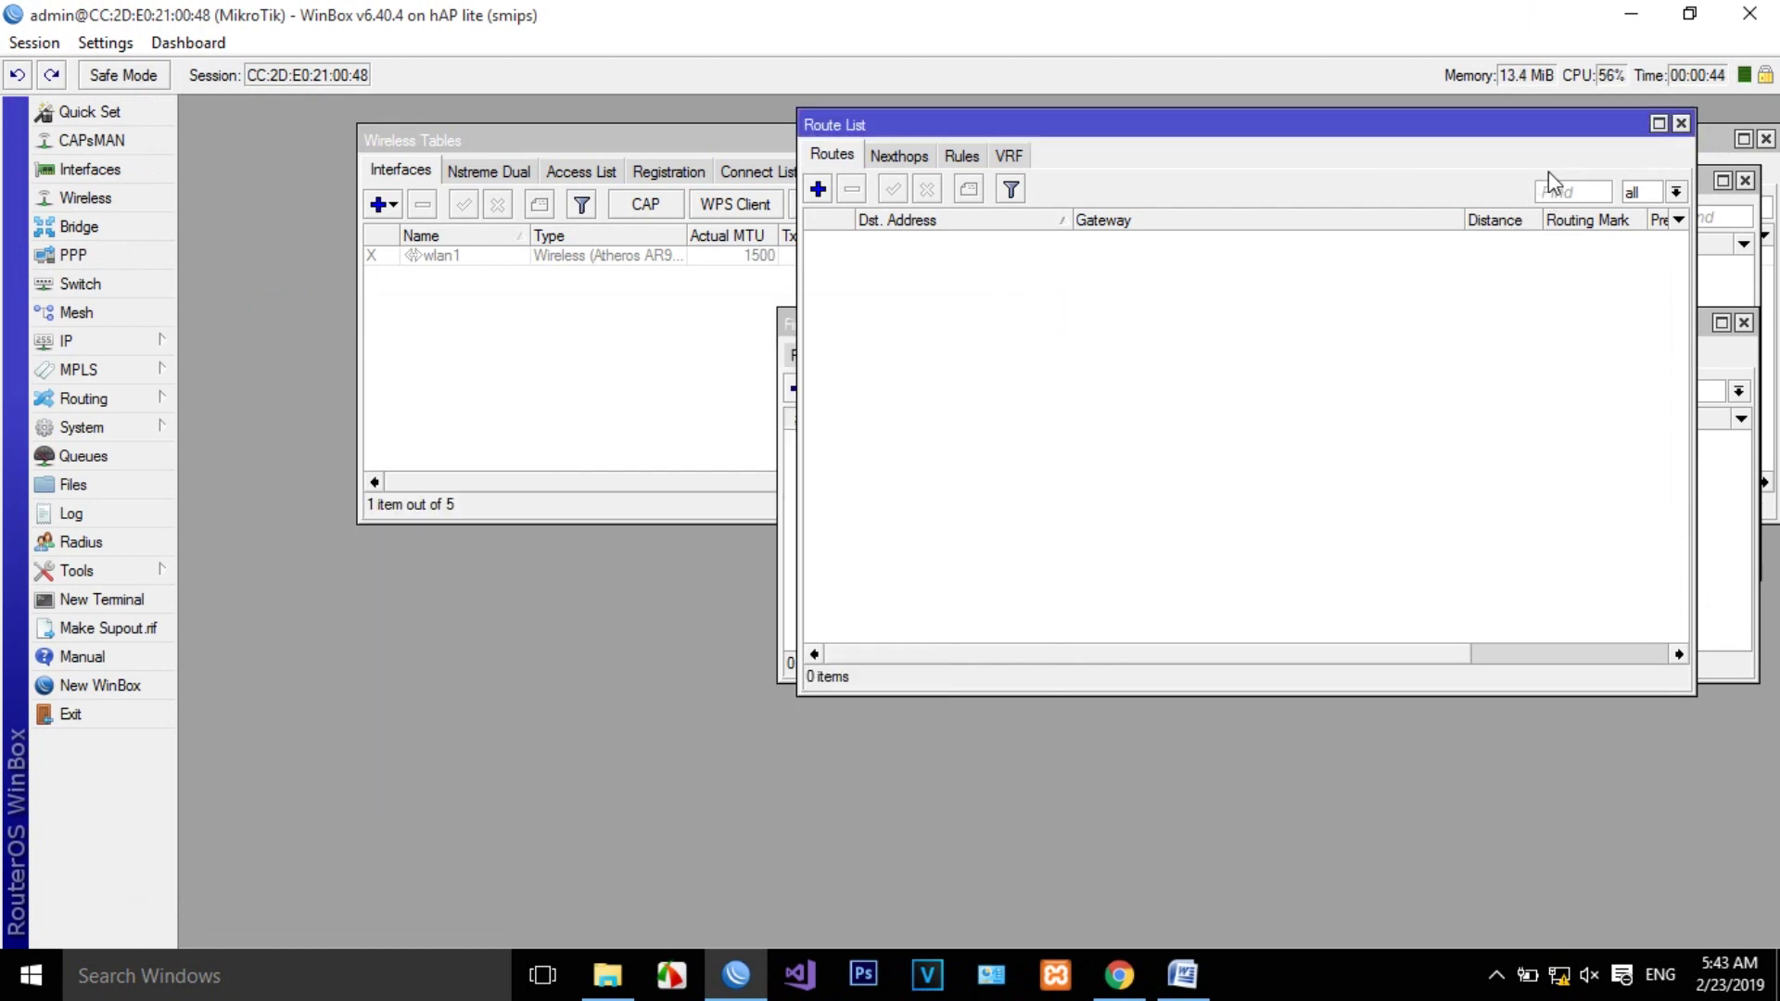
pyautogui.click(1680, 123)
pyautogui.moveTo(1445, 324); pyautogui.dragTo(1126, 349)
pyautogui.click(1426, 349)
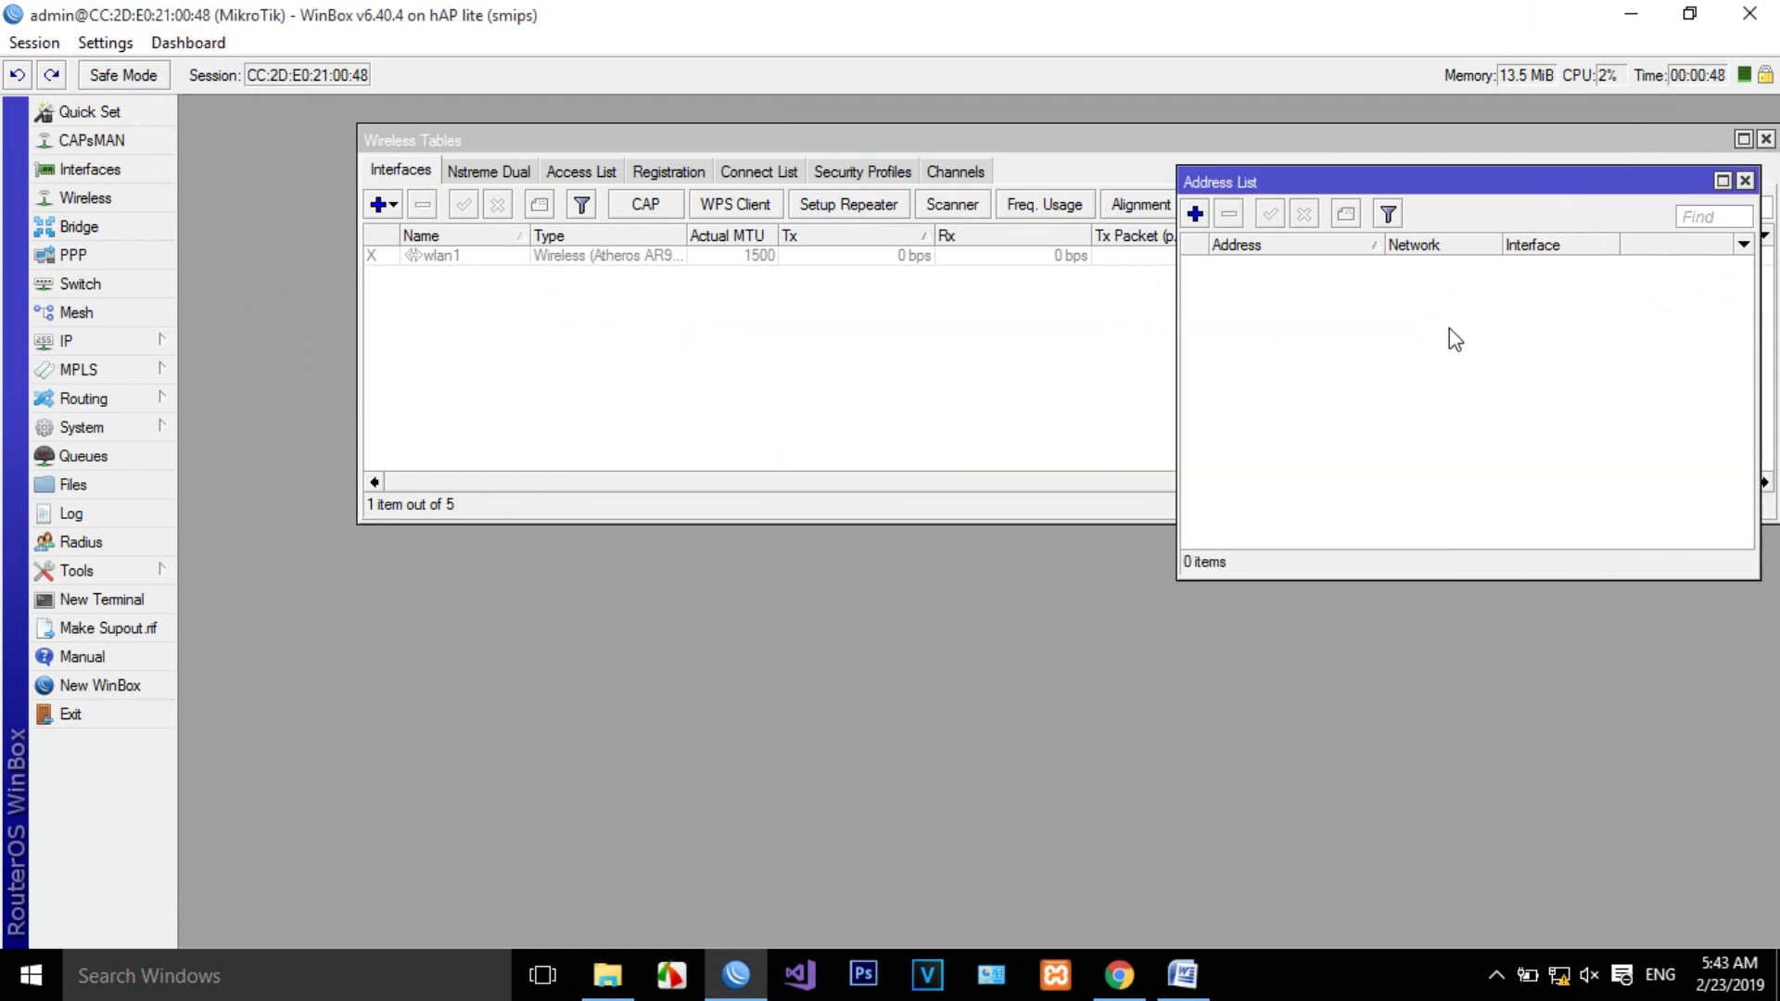
pyautogui.click(1745, 181)
pyautogui.click(484, 263)
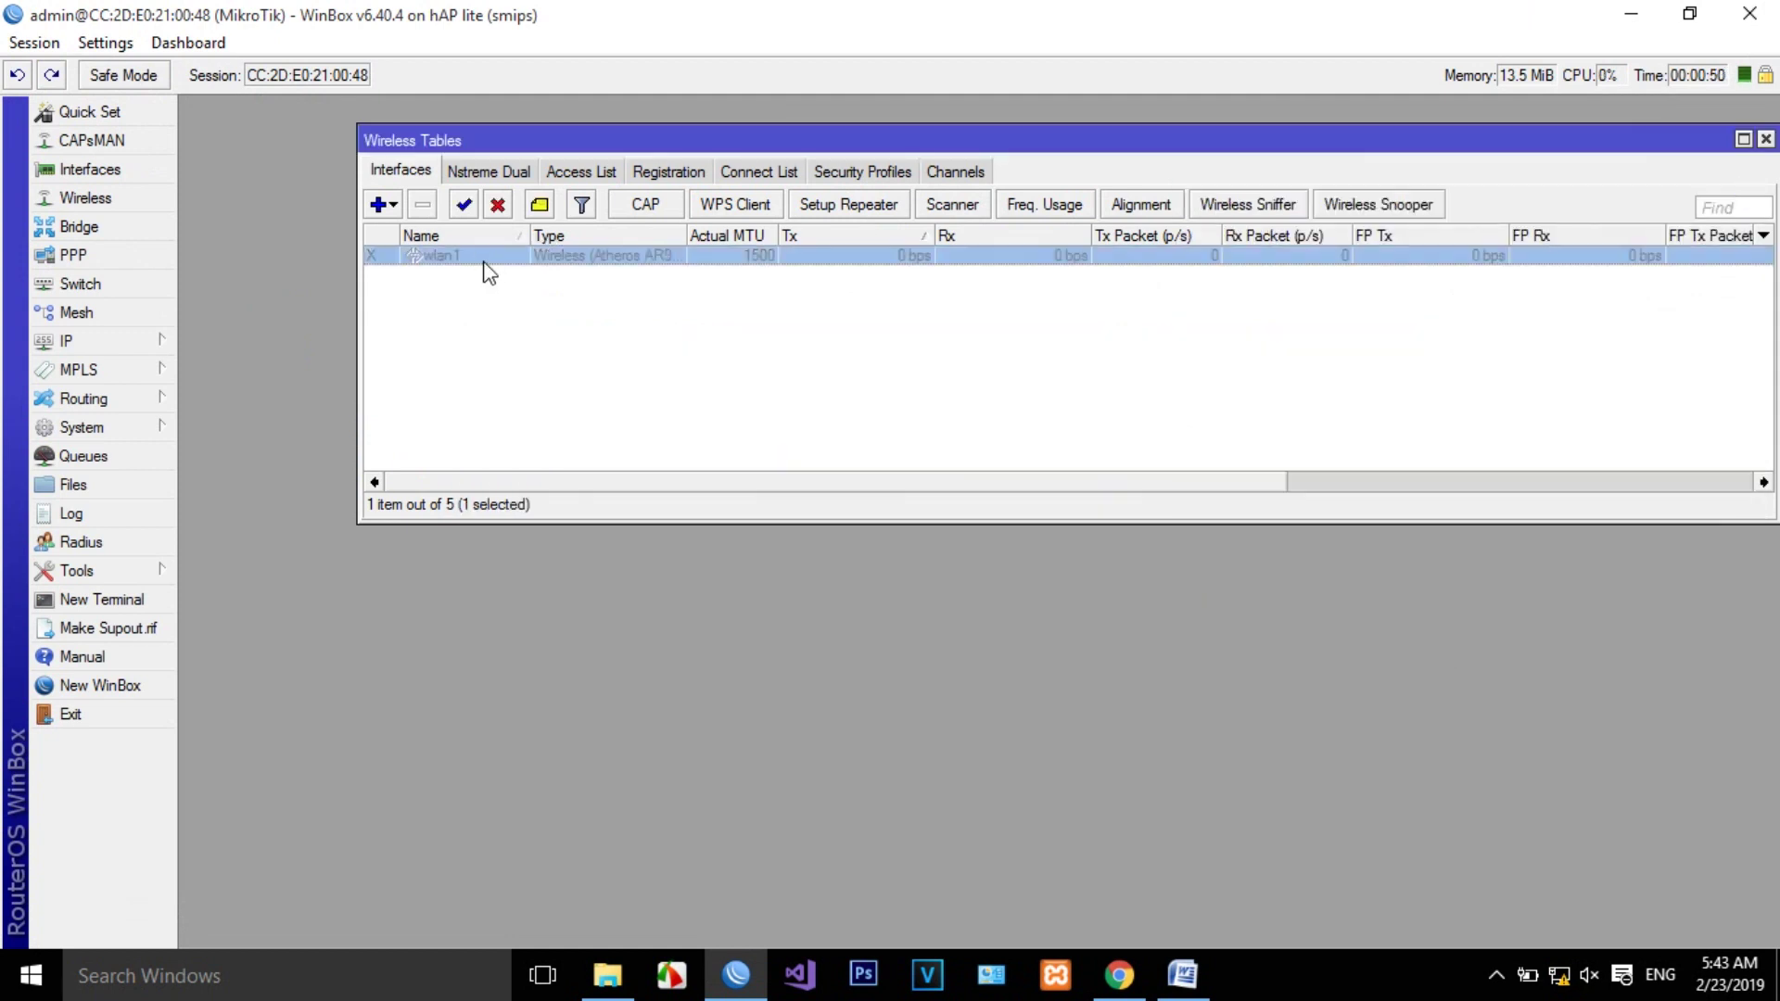
pyautogui.moveTo(624, 147); pyautogui.dragTo(517, 253)
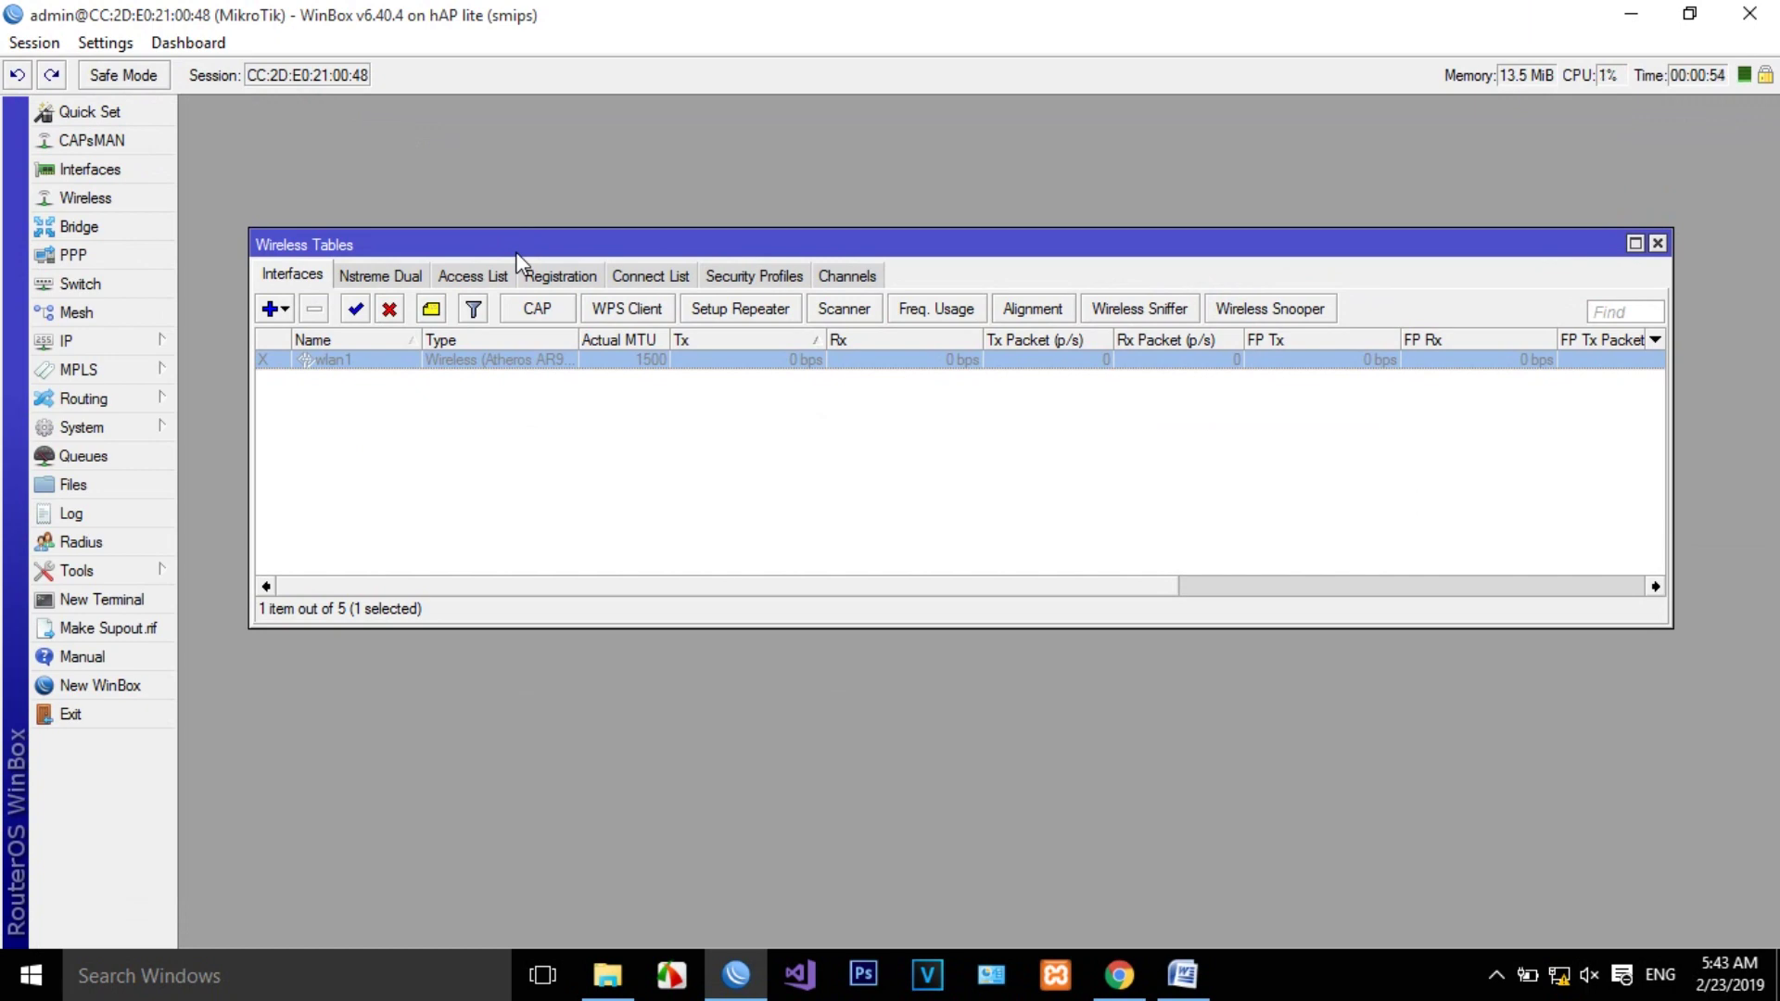
# Switch to Word and examine the MikroTik router and its wireless signal facing the internet-side router in the diagram
pyautogui.click(1184, 974)
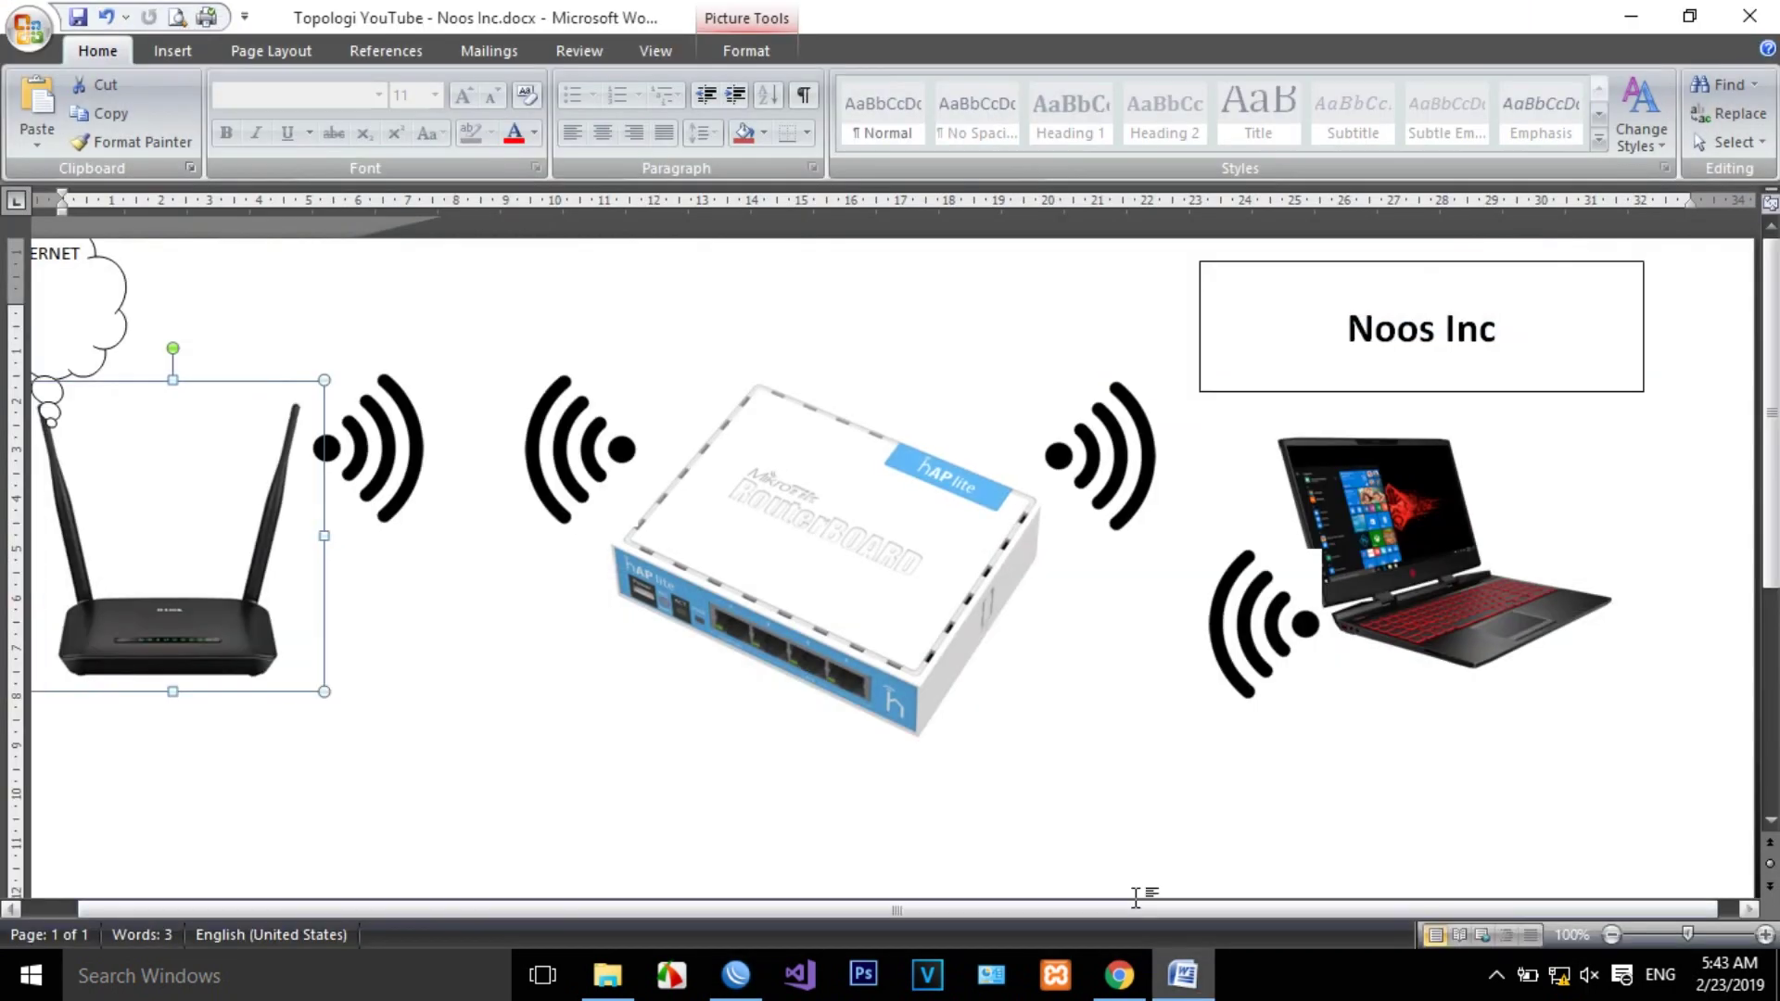
pyautogui.click(659, 473)
pyautogui.click(588, 447)
pyautogui.moveTo(599, 444)
pyautogui.mouseDown()
pyautogui.moveTo(605, 429)
pyautogui.moveTo(597, 446)
pyautogui.mouseUp()
pyautogui.click(728, 695)
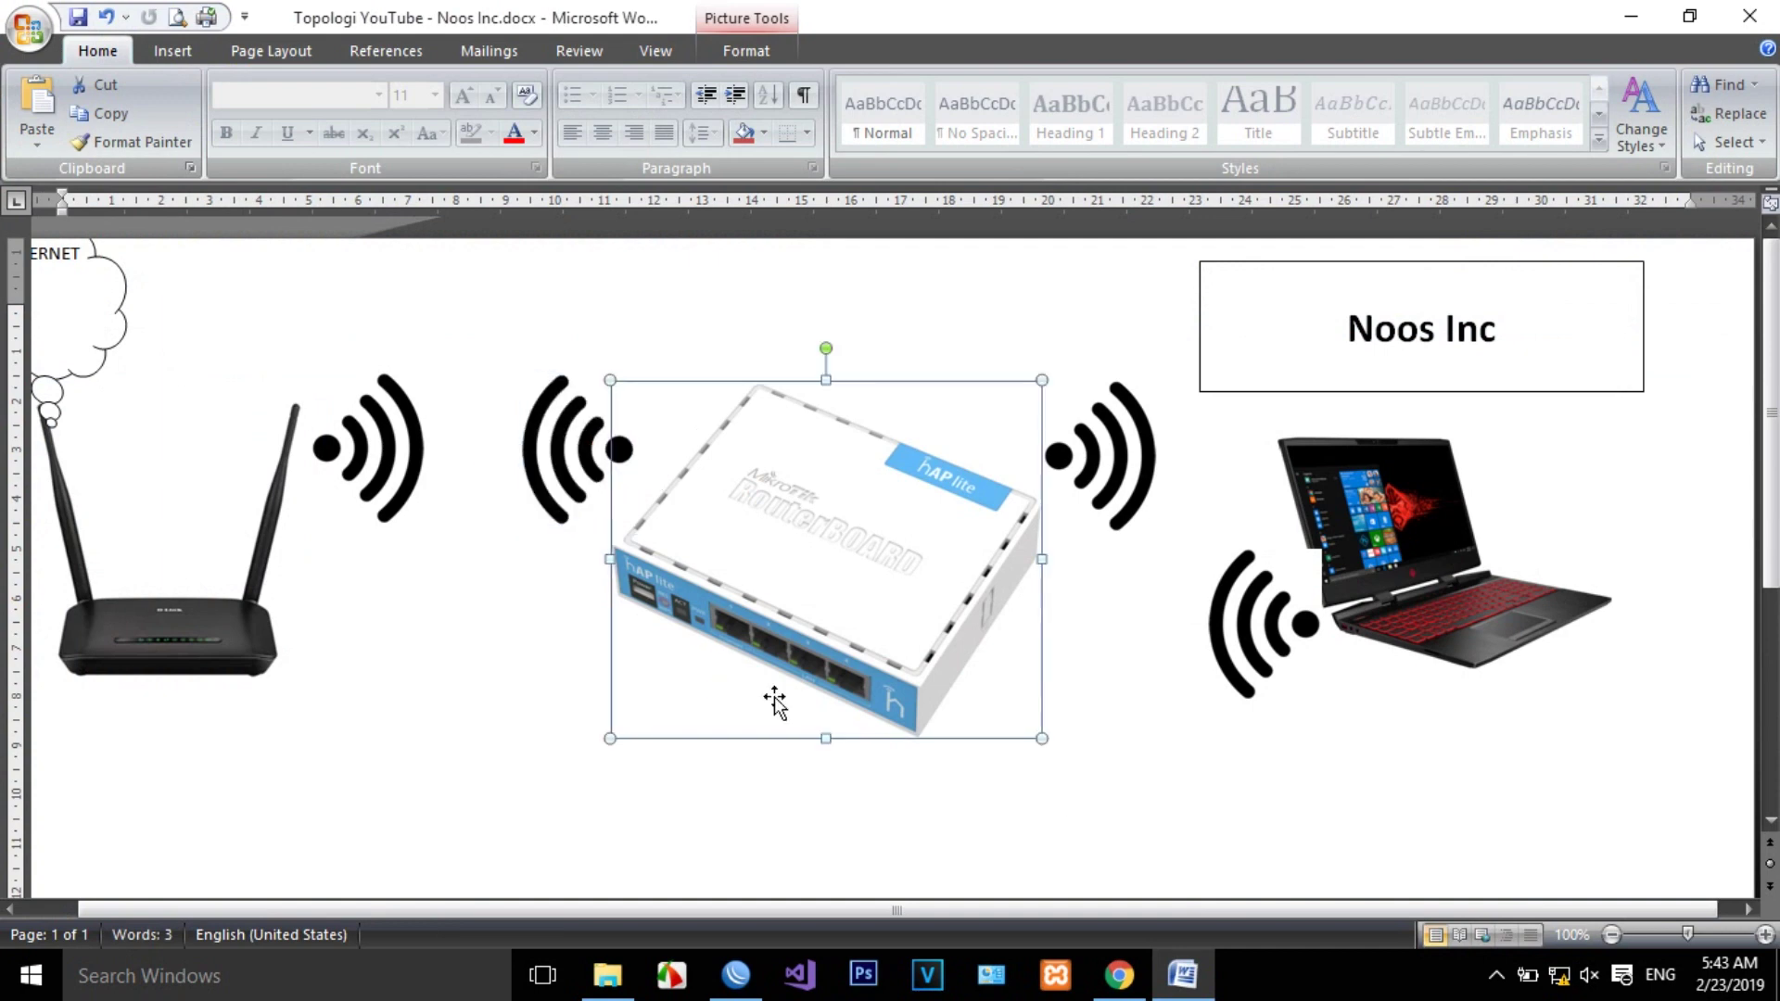
# In WinBox, enable the wlan1 wireless interface and set its mode to station pseudobridge
pyautogui.click(737, 974)
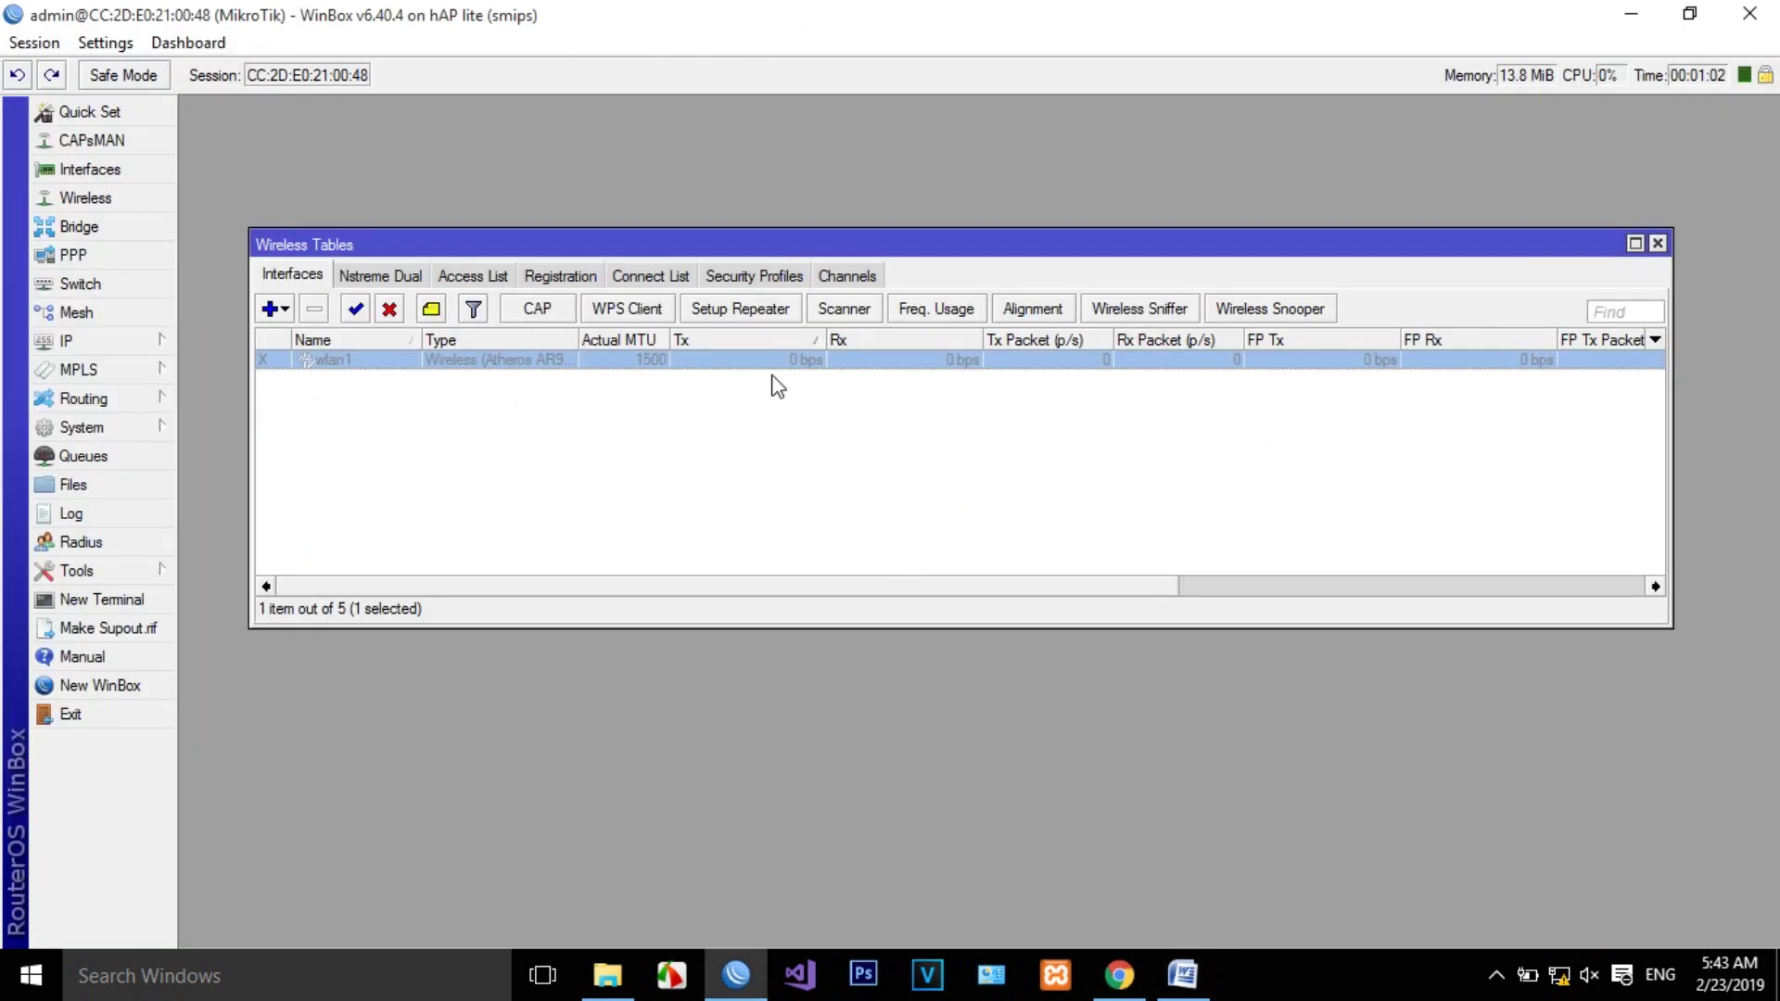
pyautogui.click(355, 316)
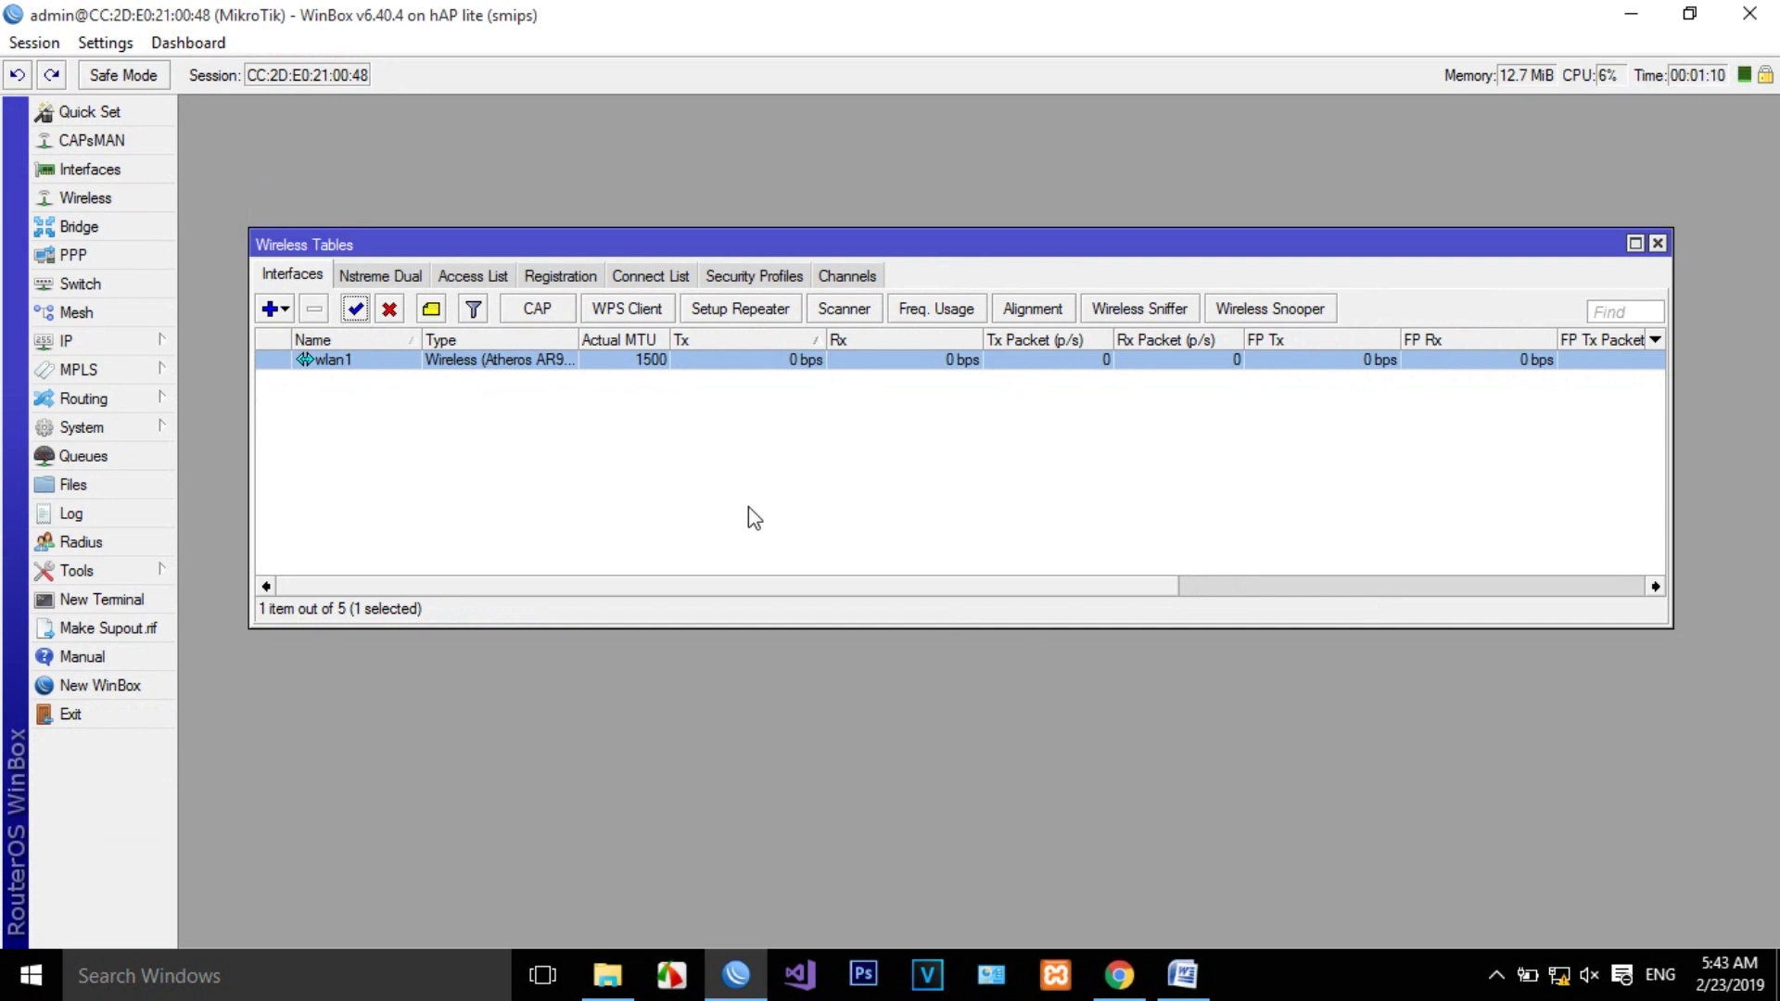
pyautogui.doubleClick(367, 359)
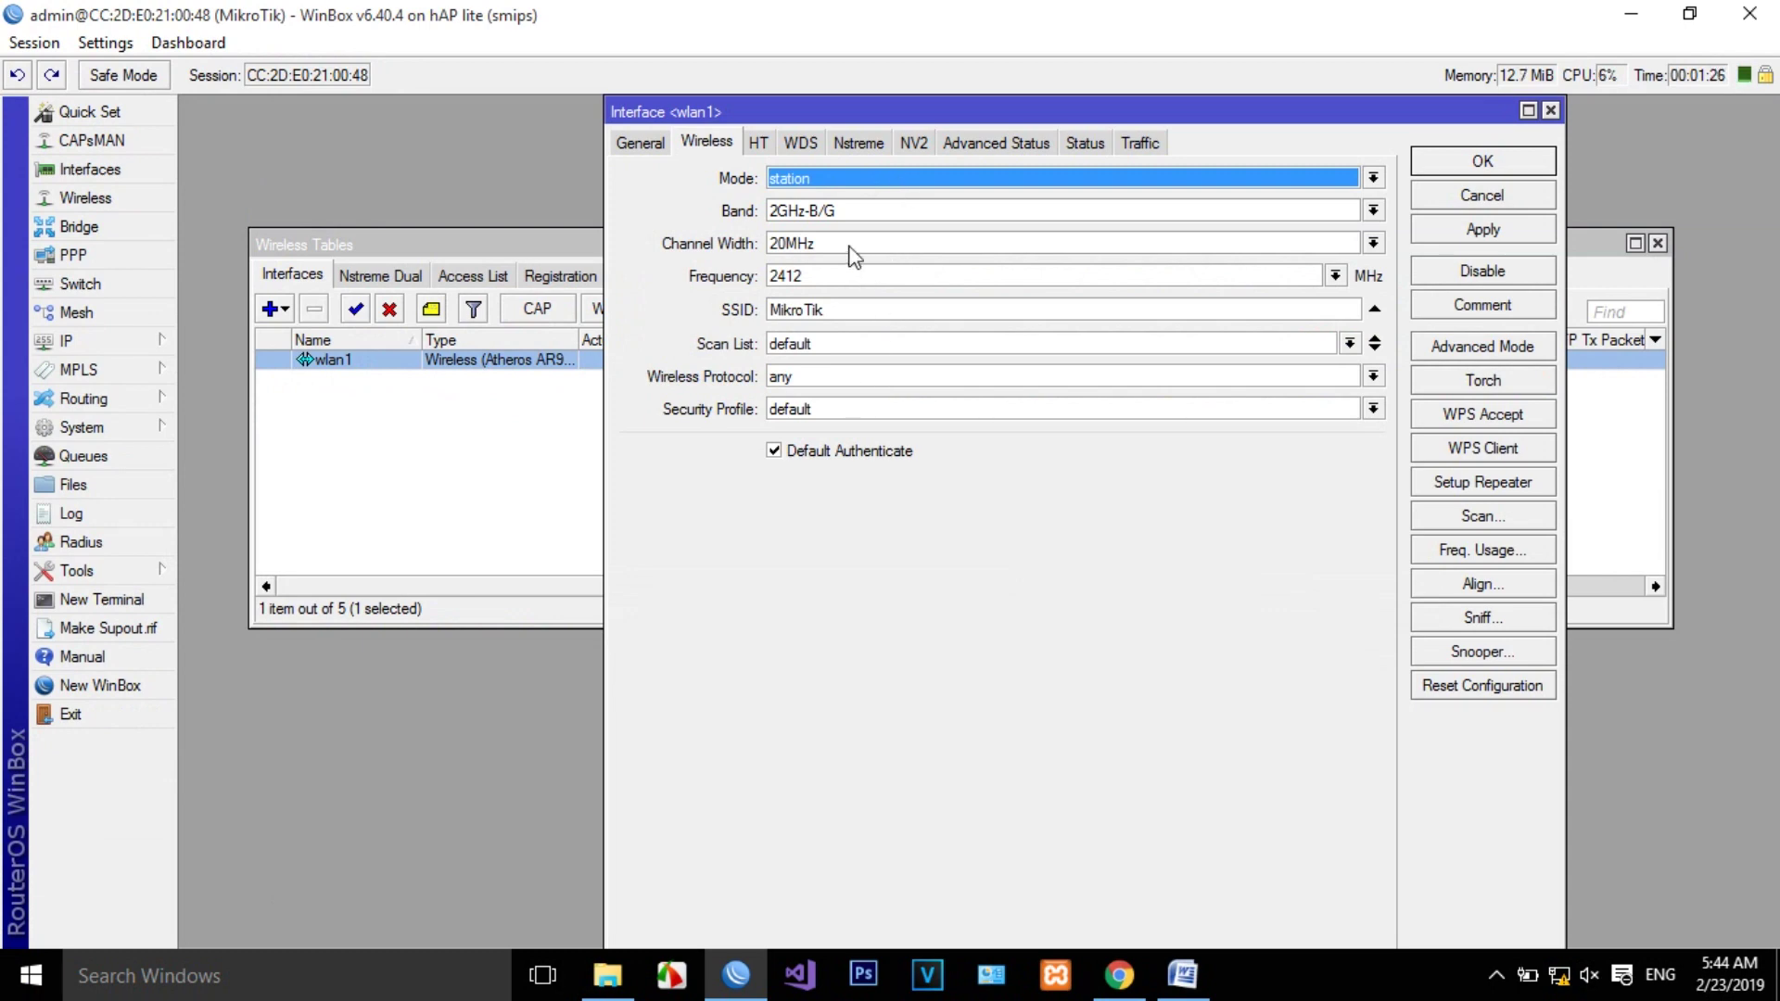
pyautogui.click(857, 180)
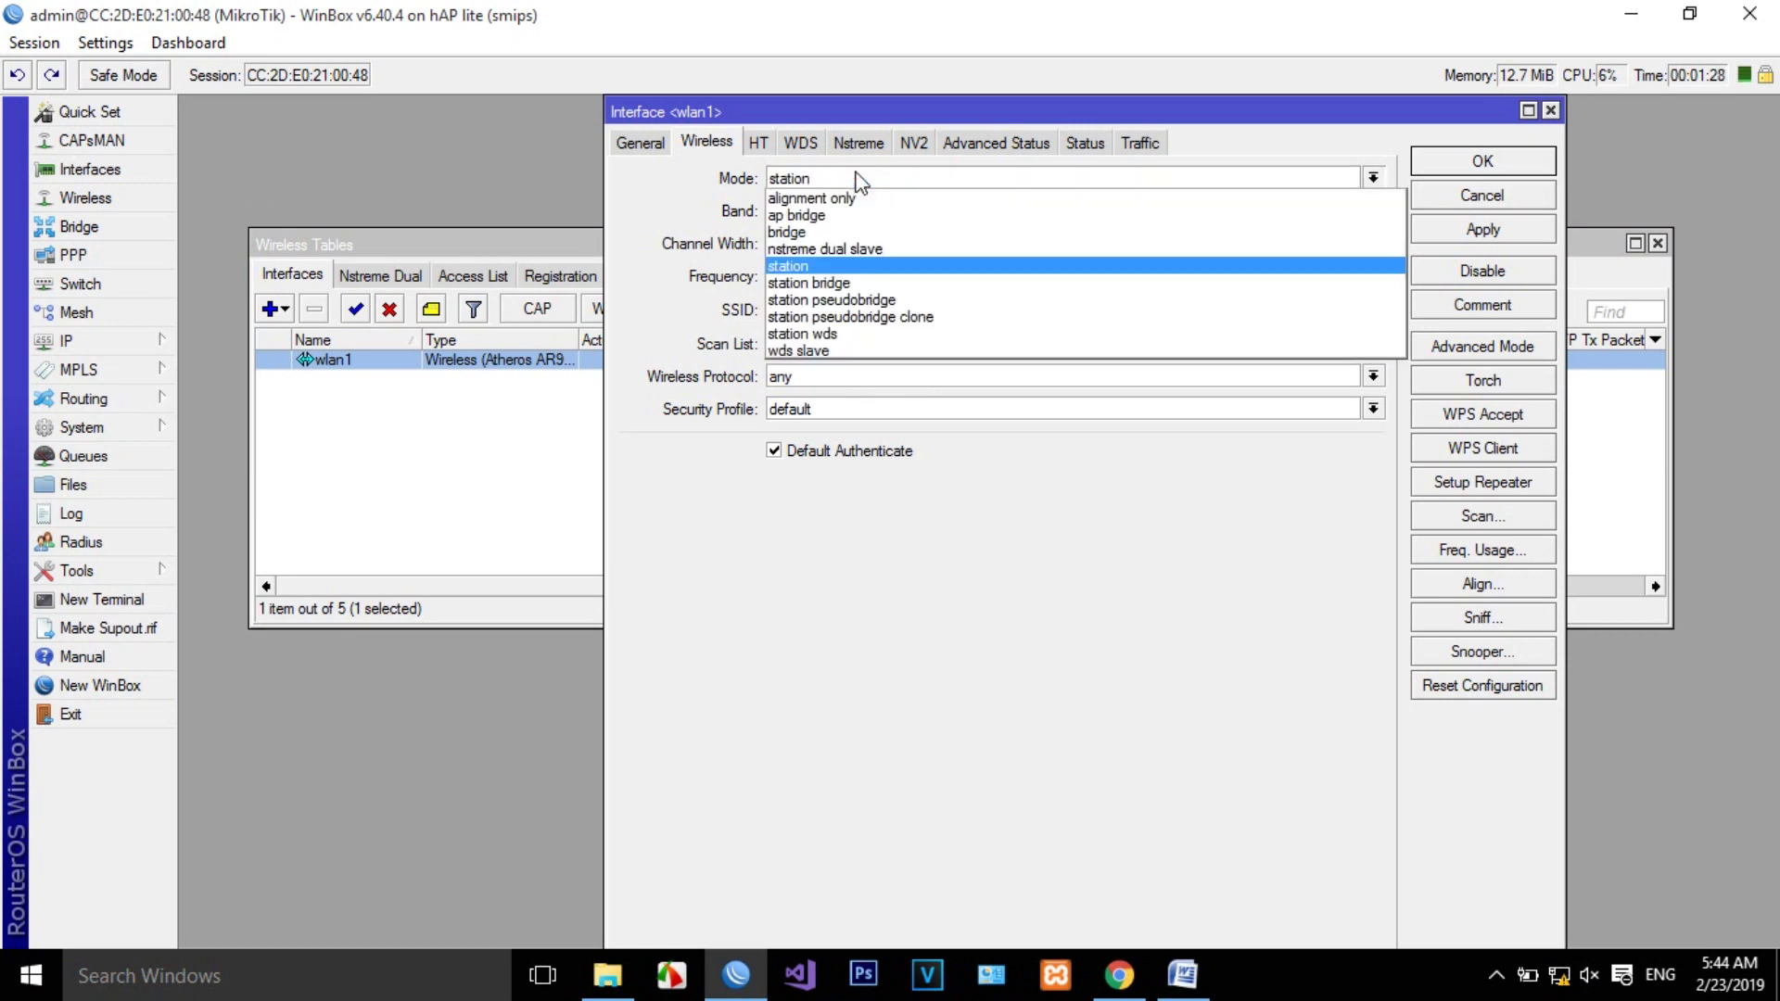
pyautogui.click(865, 298)
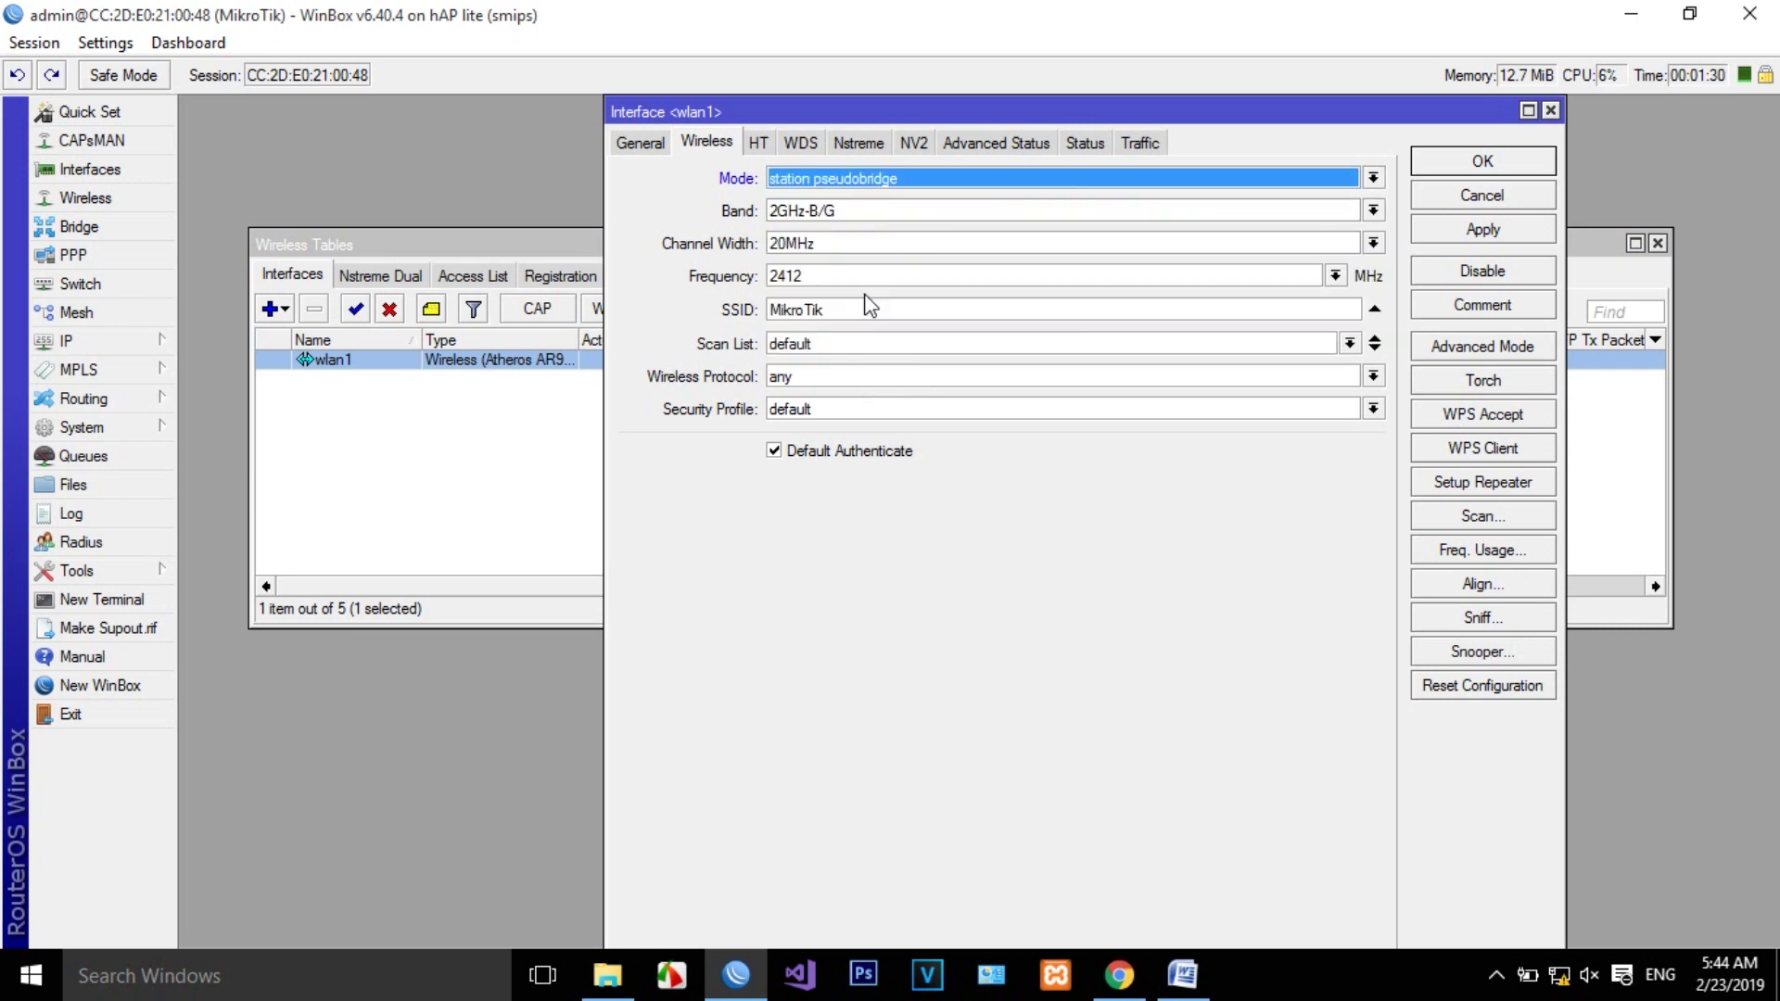
# Switch to Word, select the internet-side router in the topology diagram, and return to WinBox
pyautogui.click(1182, 975)
pyautogui.click(134, 580)
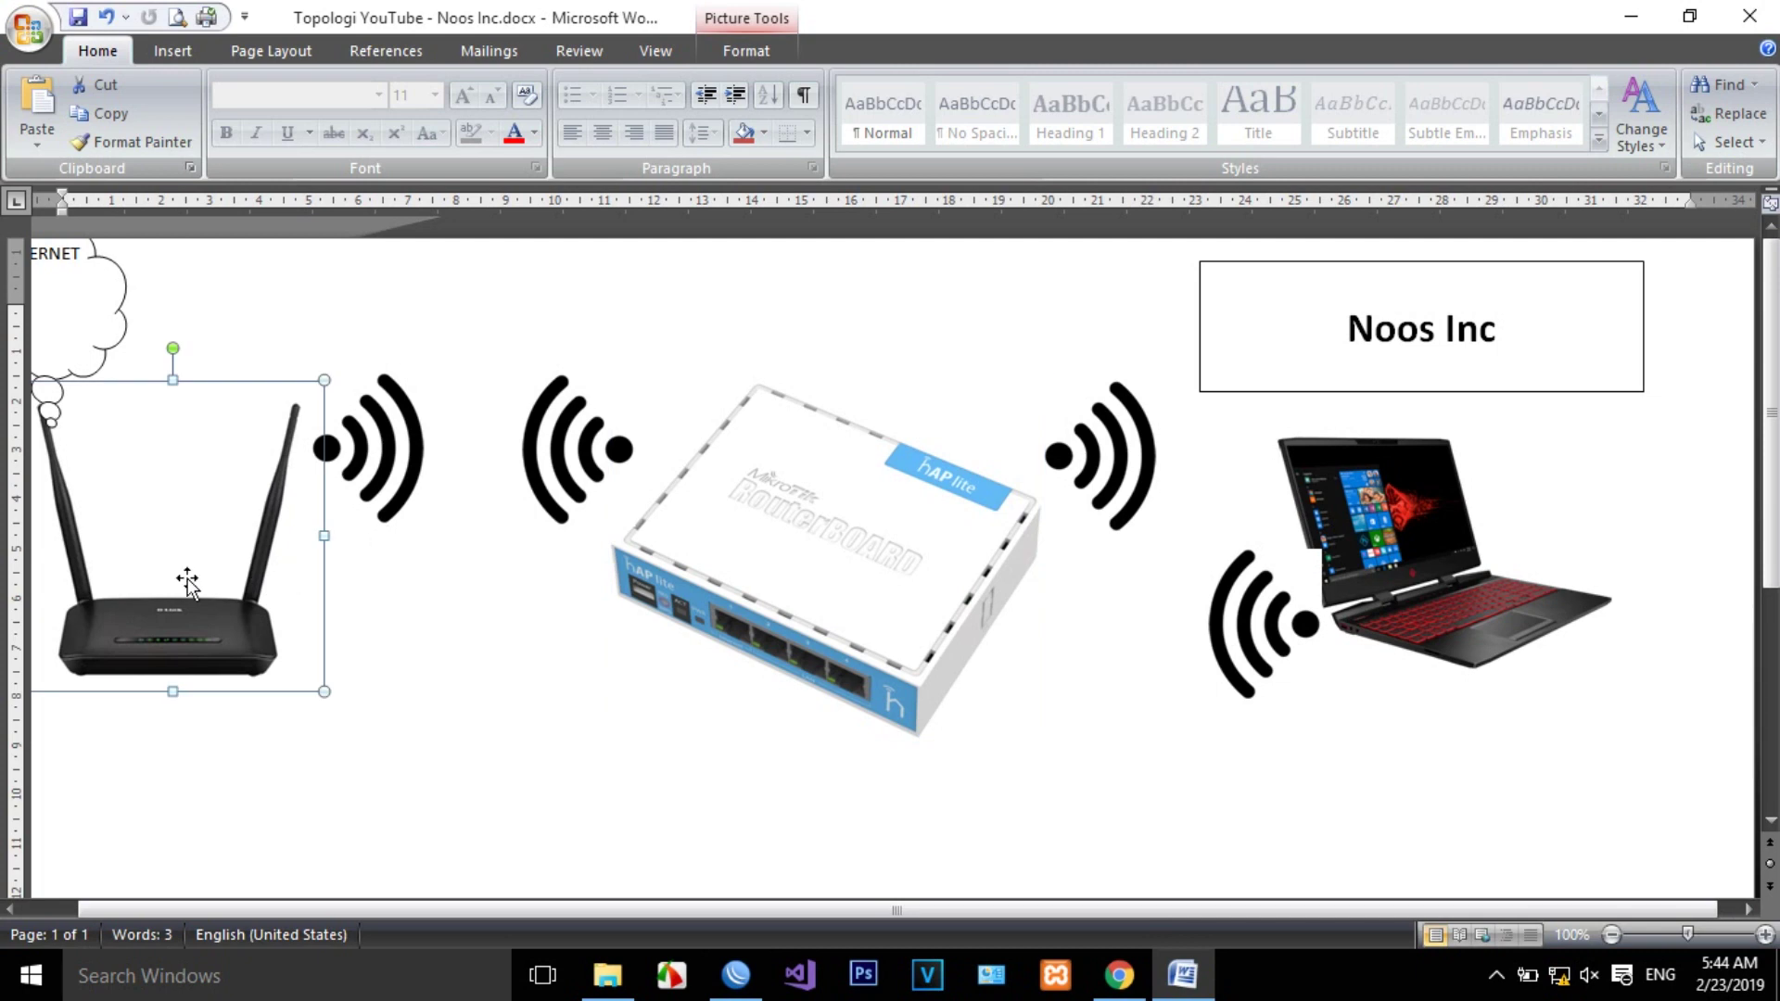
pyautogui.click(1182, 975)
# Set wlan1's mode to station pseudobridge, keep its security profile at default, and save the interface settings
pyautogui.click(966, 185)
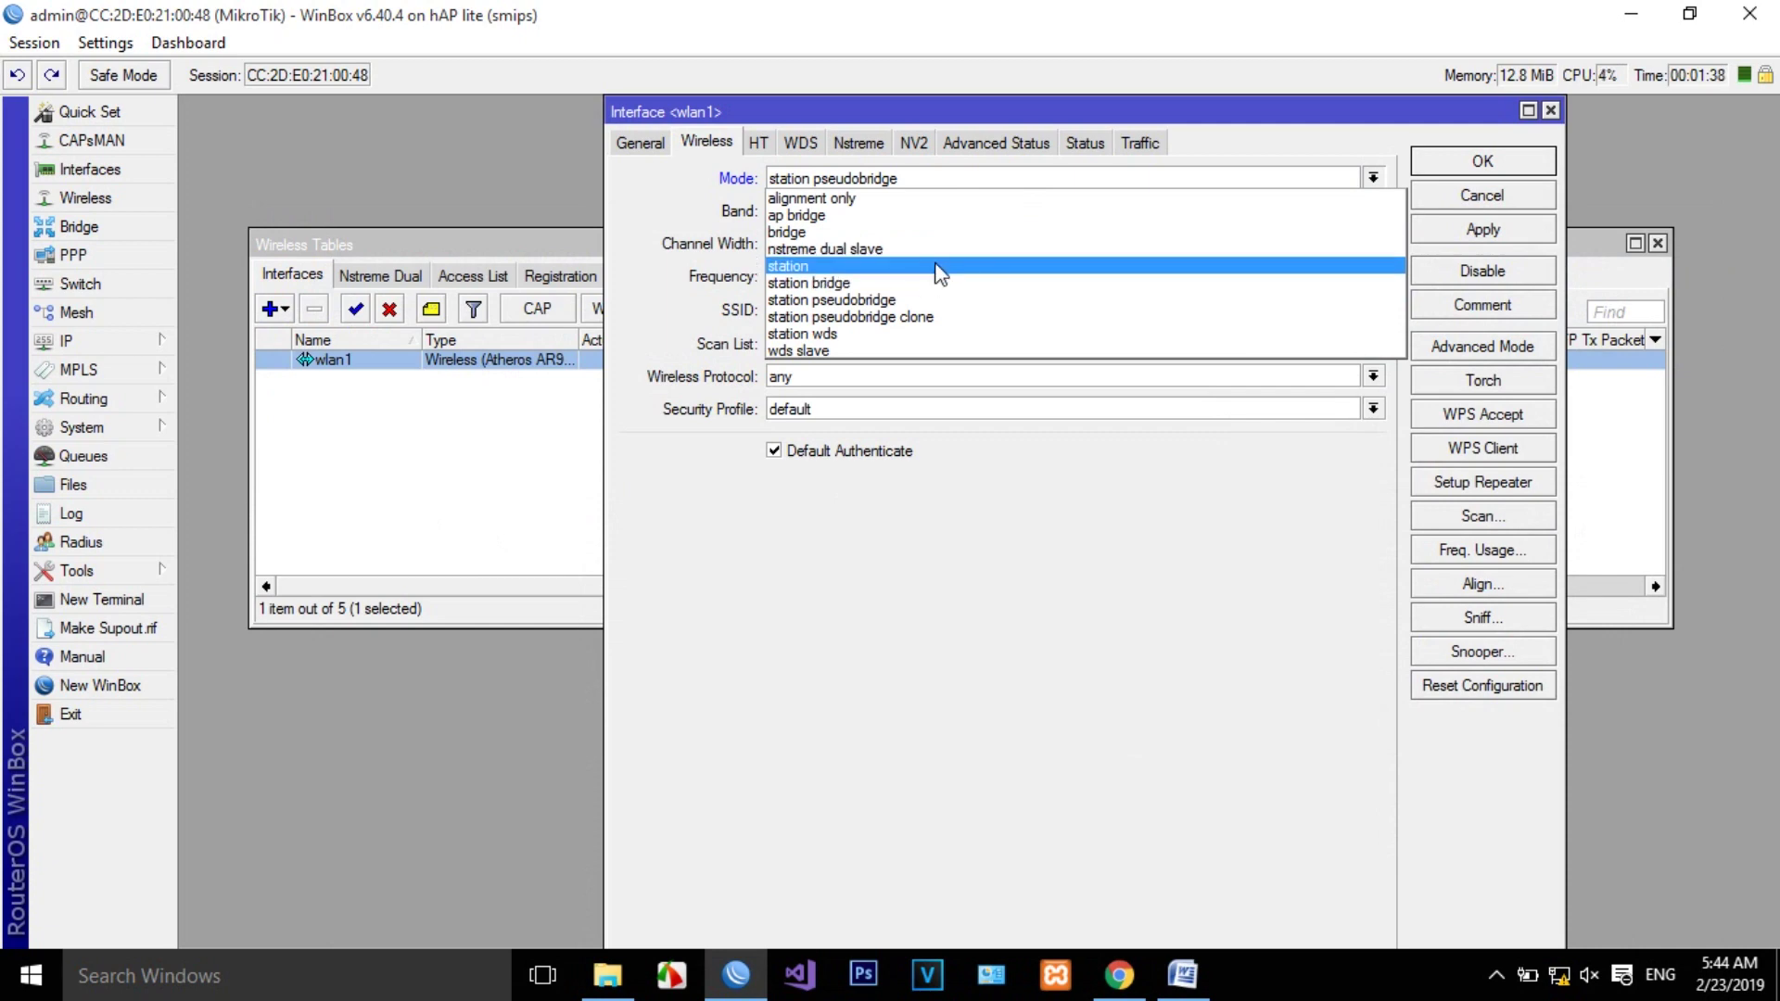
pyautogui.click(940, 261)
pyautogui.click(940, 185)
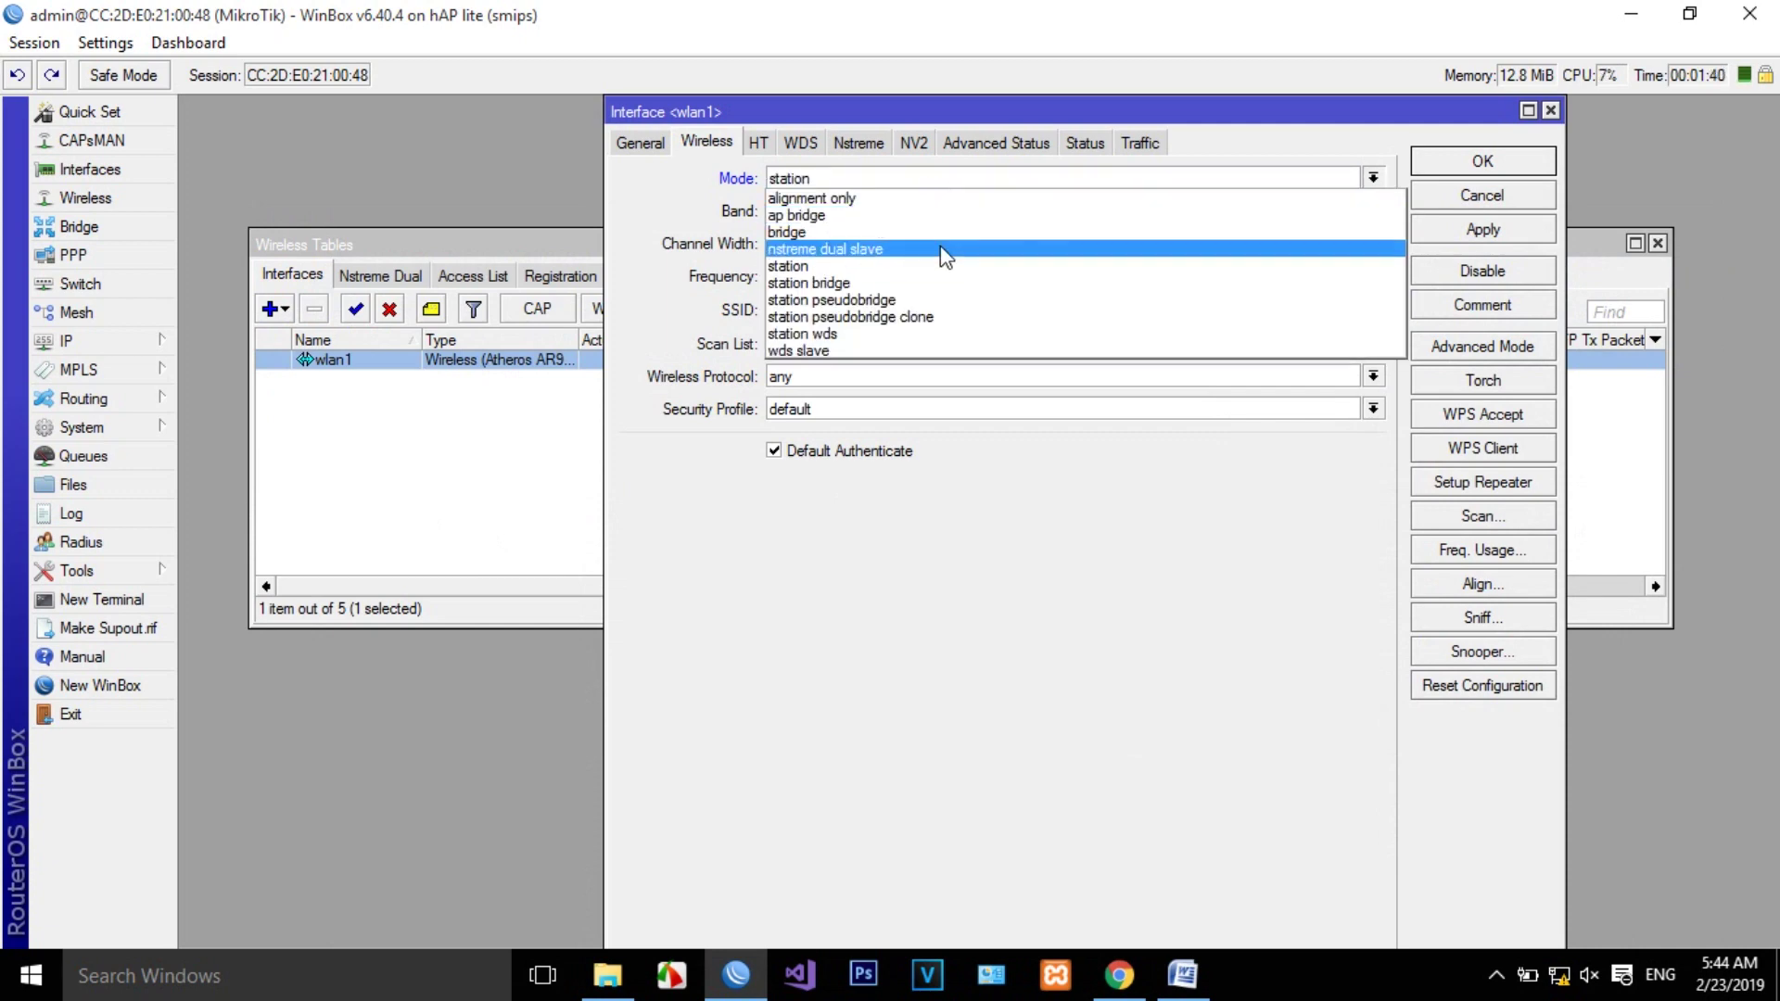
pyautogui.click(938, 306)
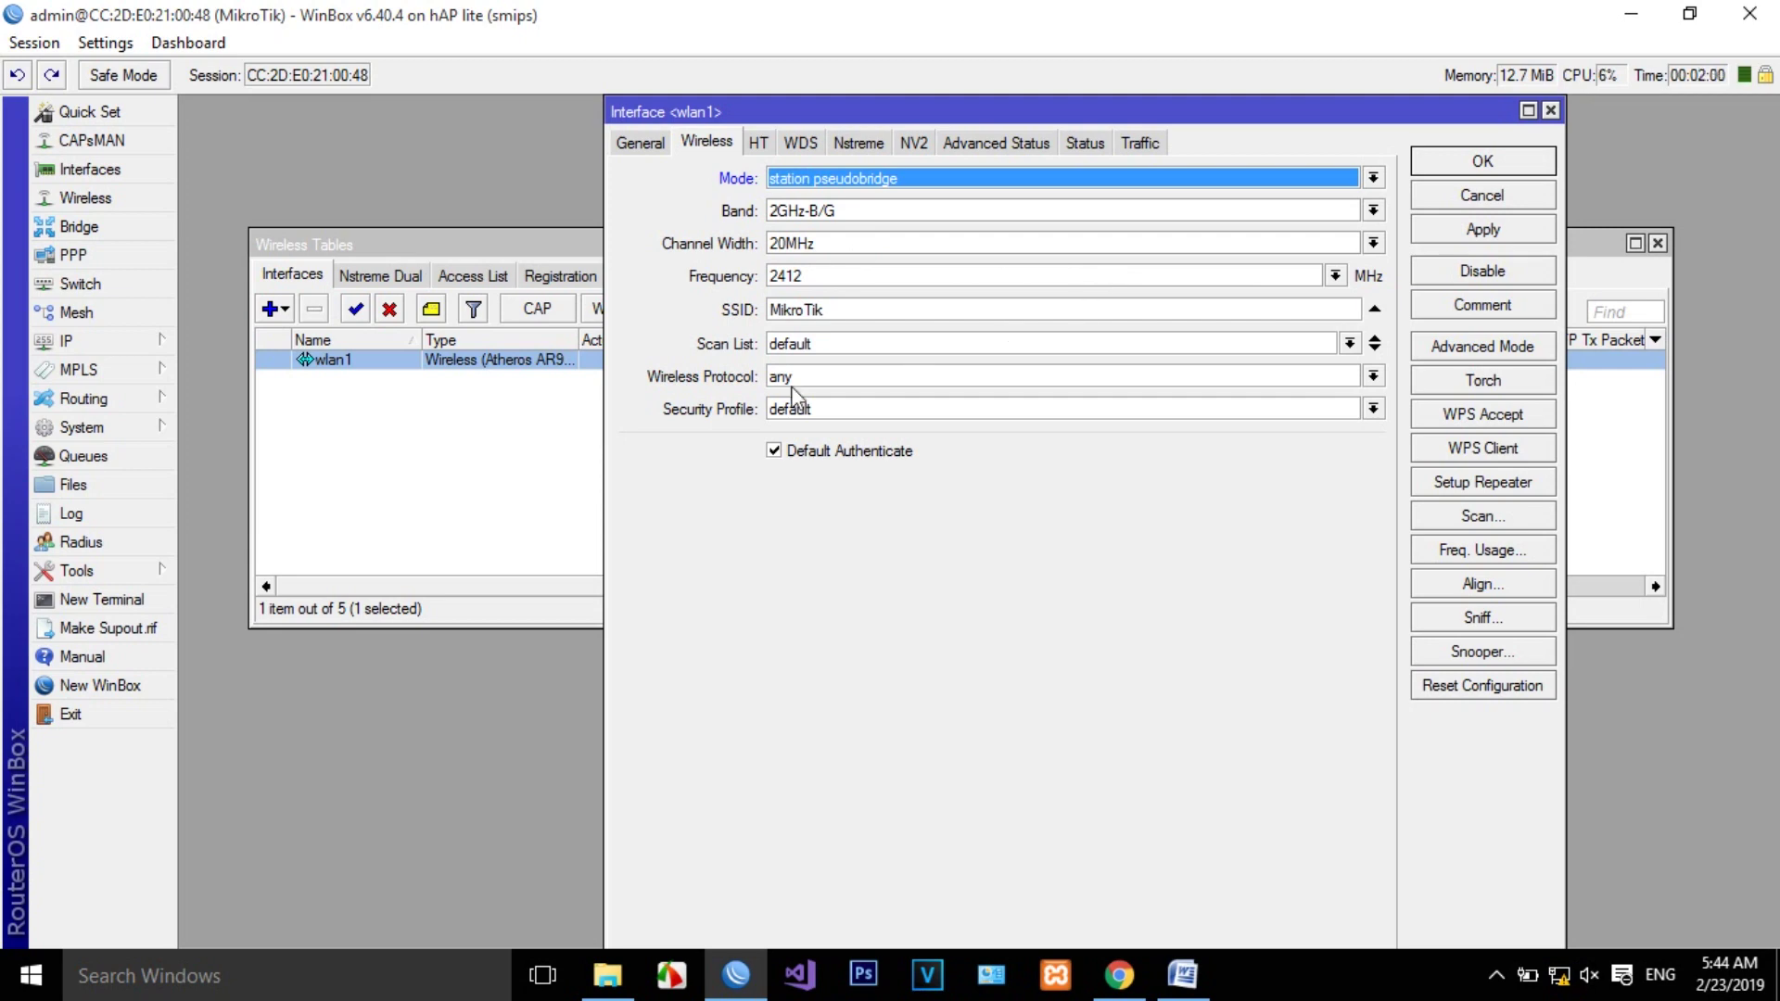
pyautogui.click(883, 410)
pyautogui.click(886, 427)
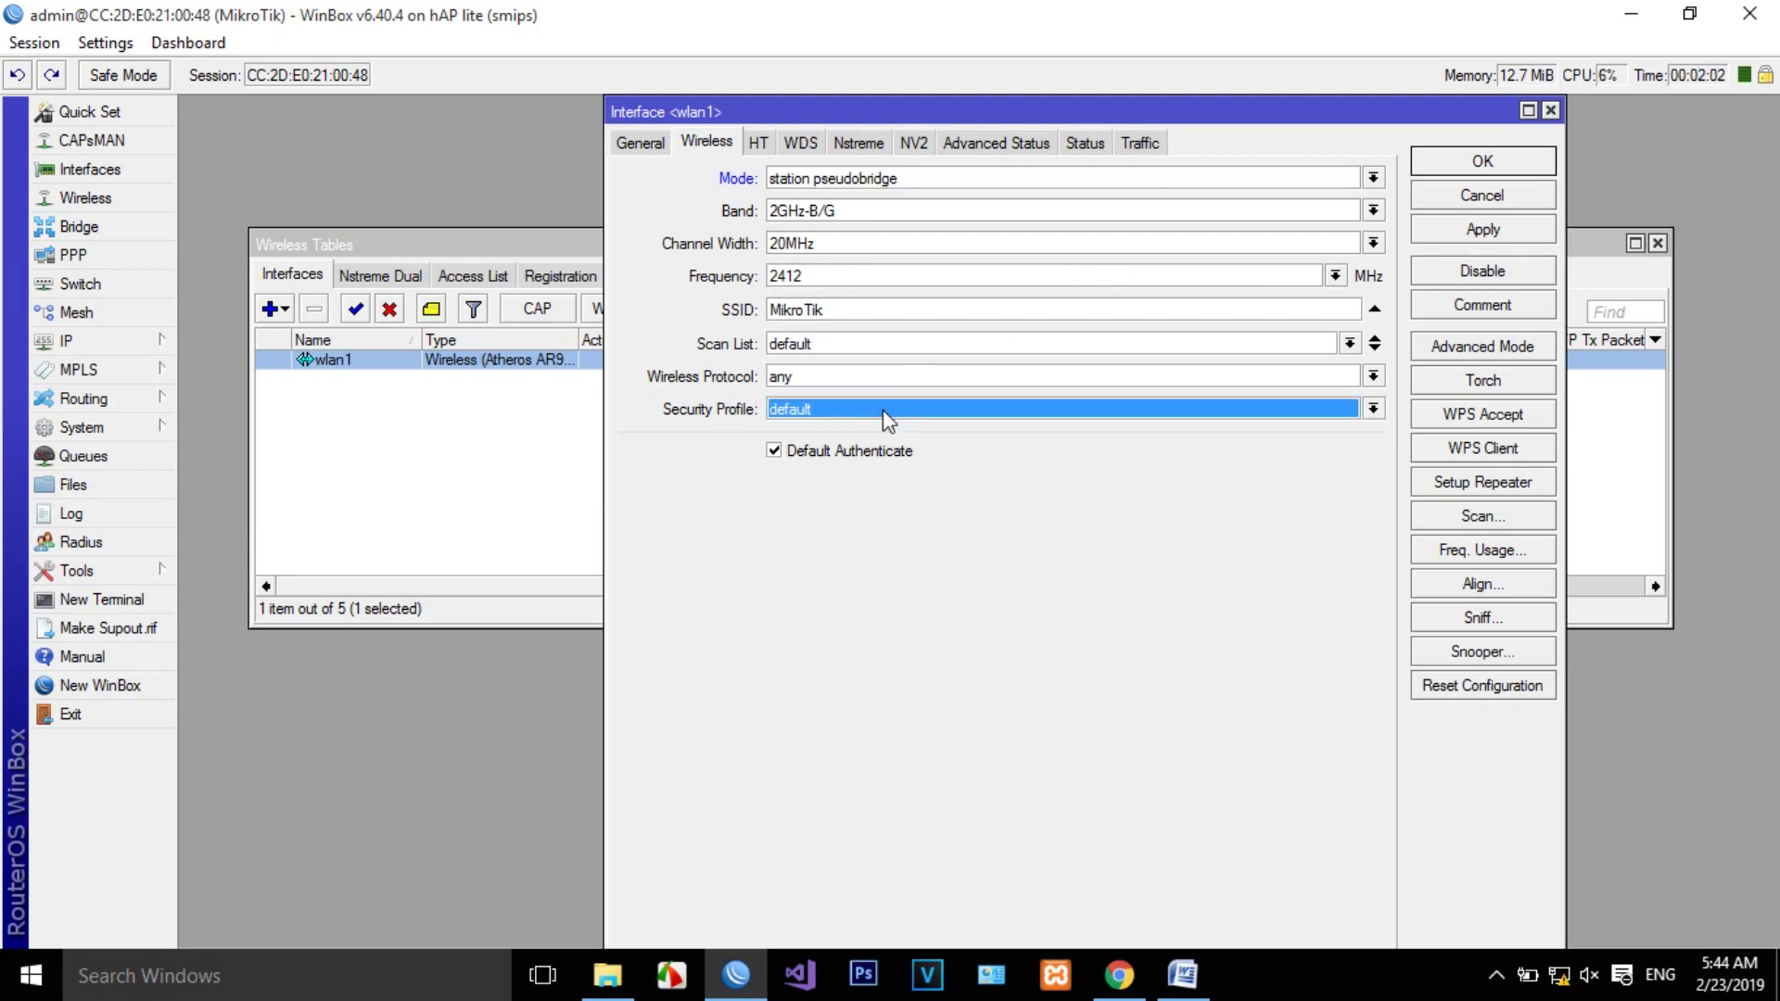
pyautogui.click(1448, 234)
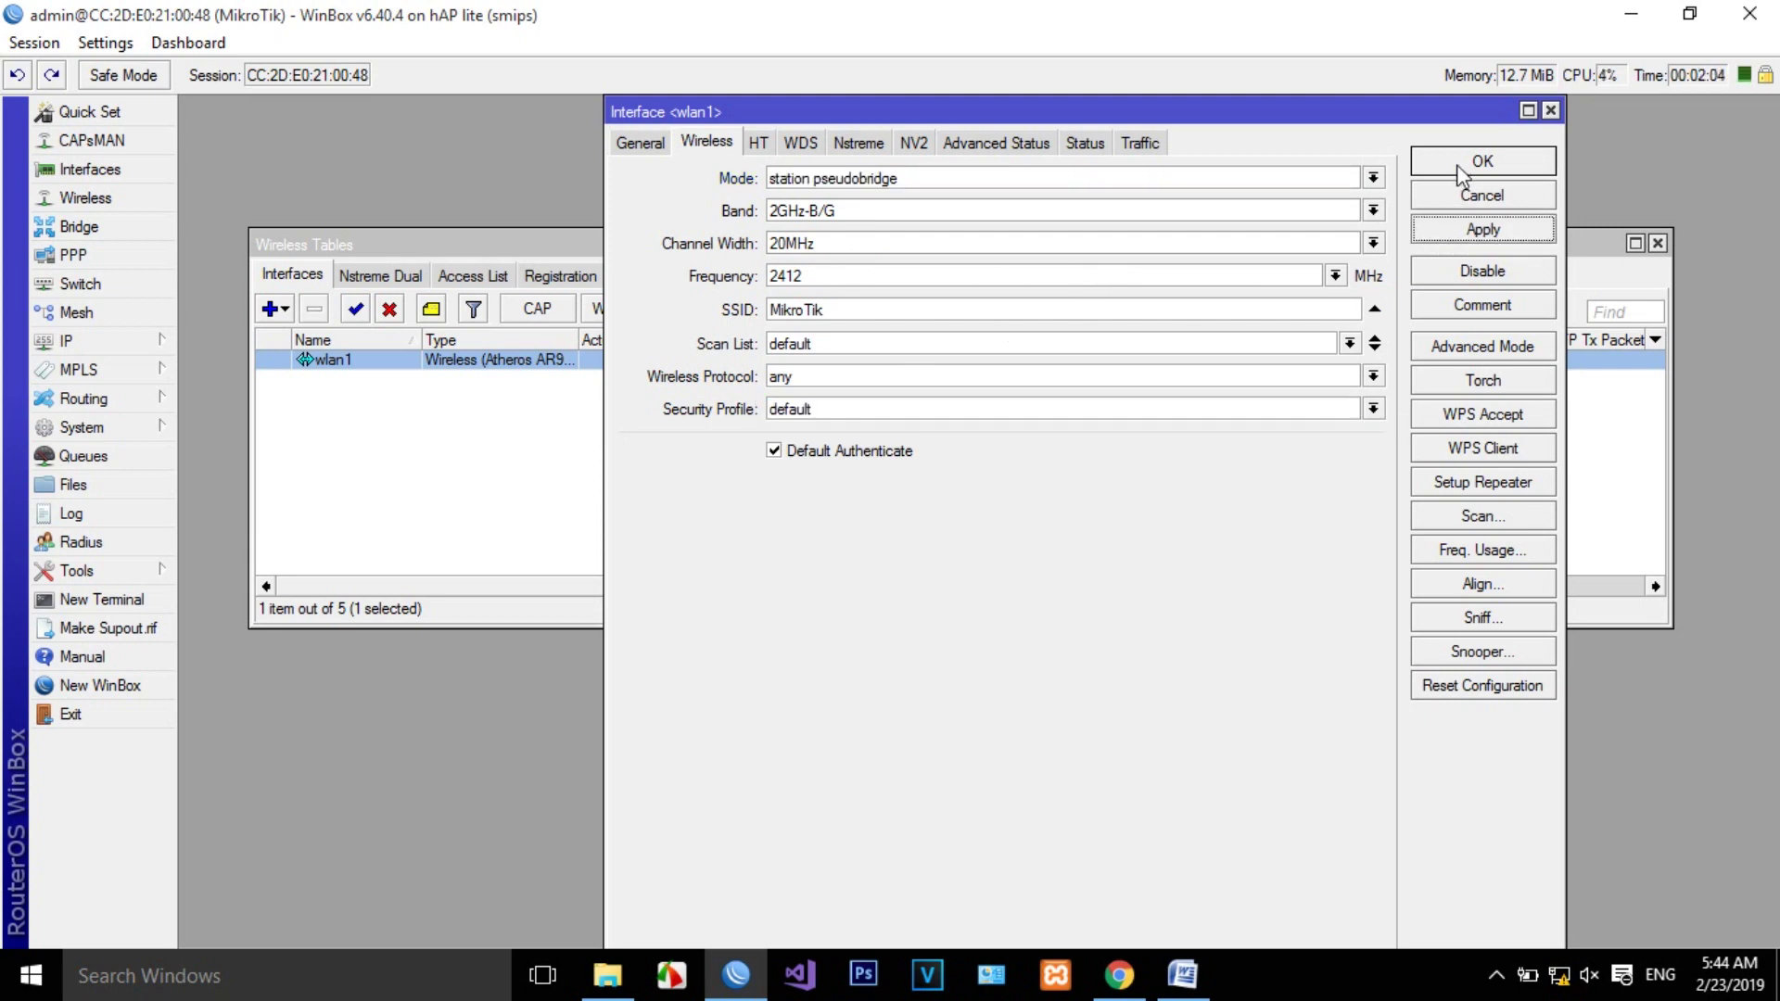
pyautogui.click(1472, 161)
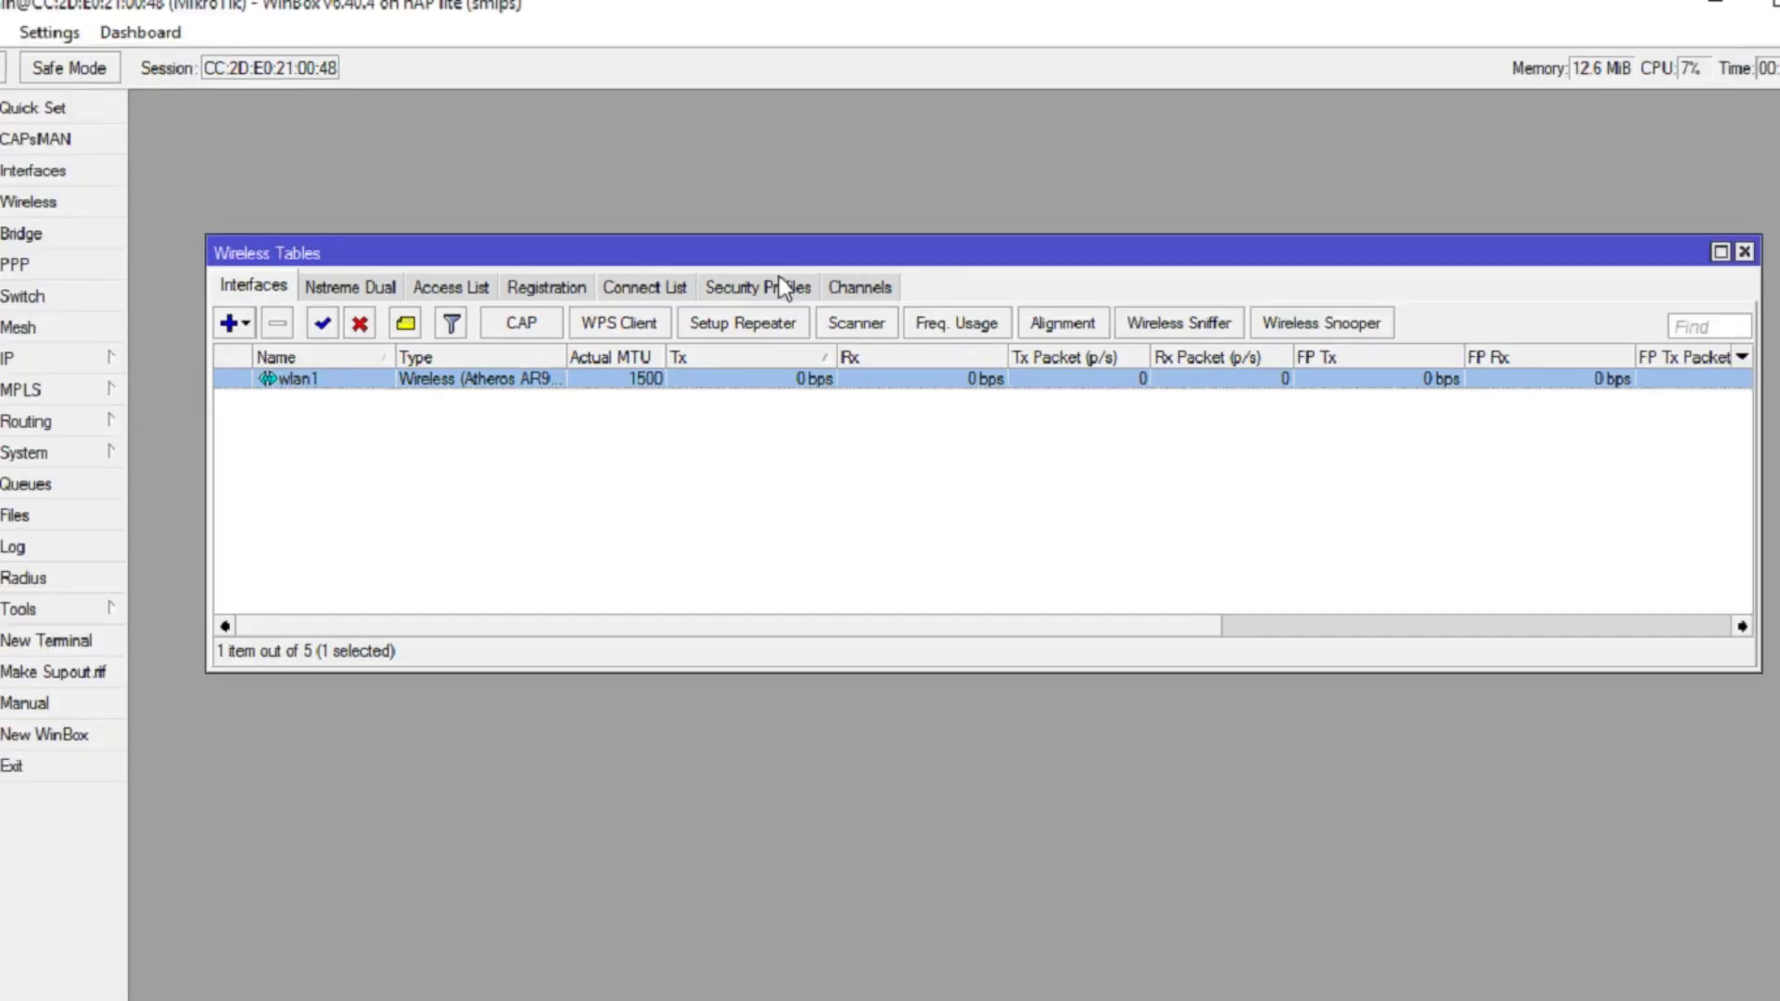
# Add a new wireless security profile named MYWIFIPROFILE
pyautogui.click(775, 276)
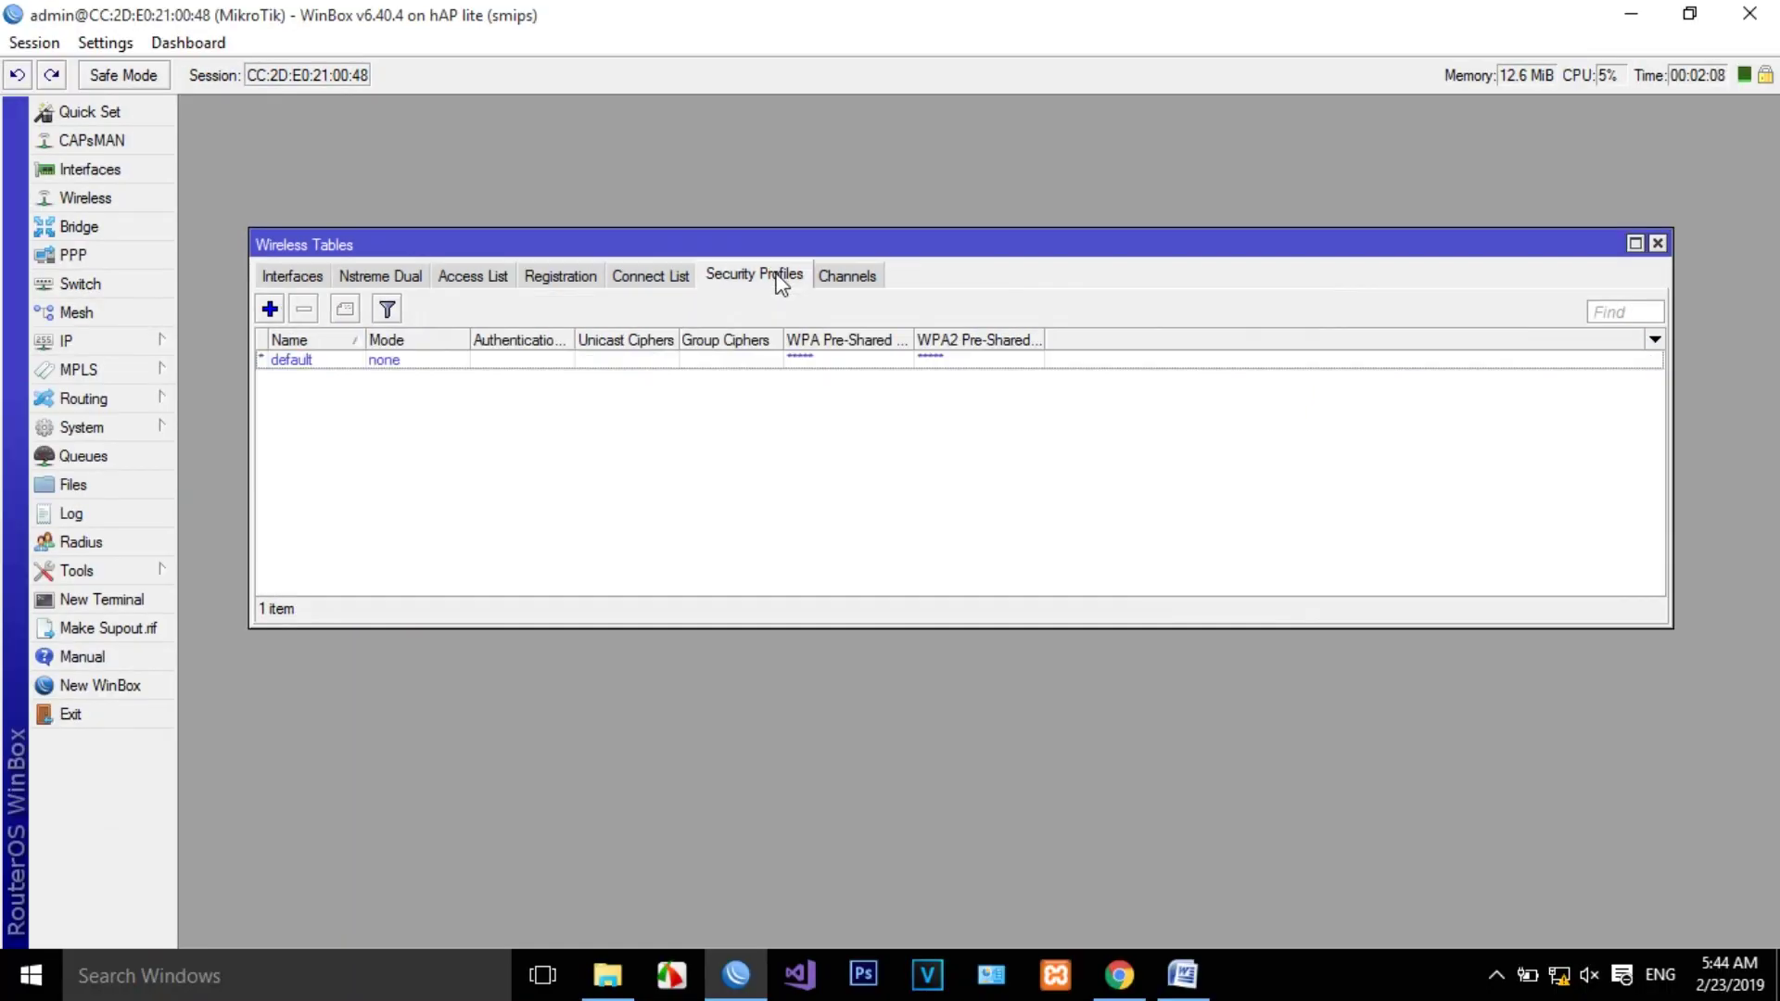
pyautogui.click(271, 309)
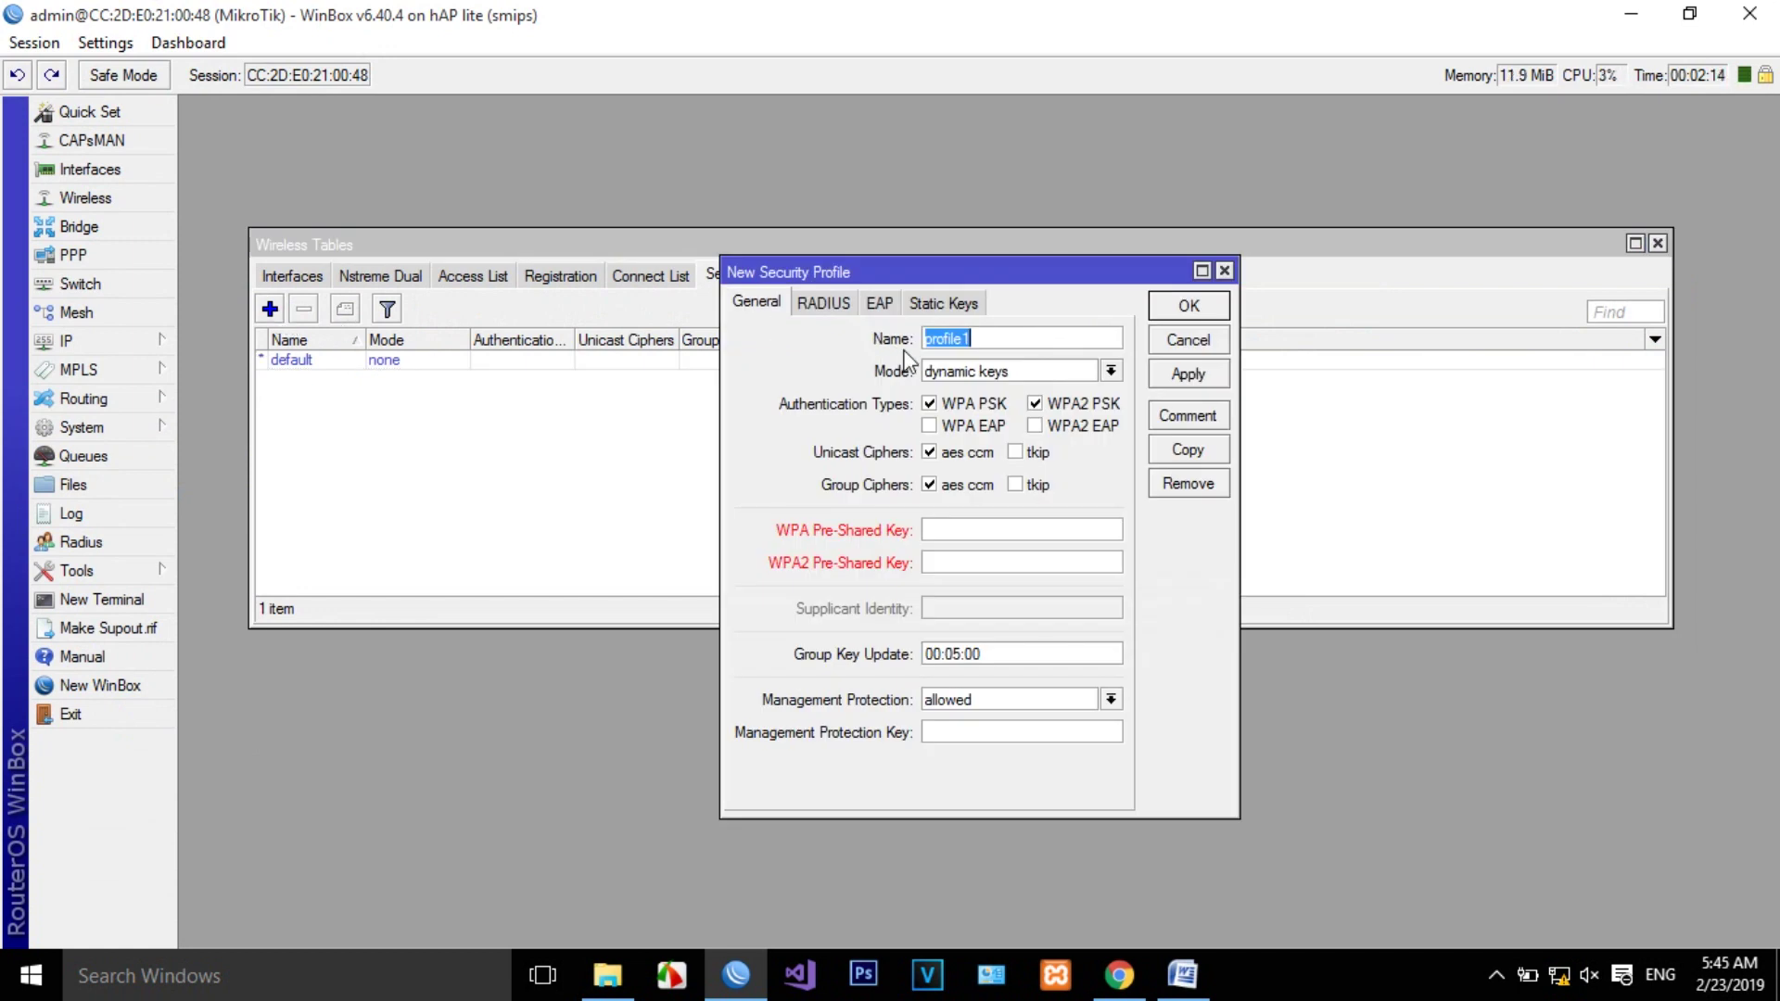
pyautogui.write('MYWIFIPROFILE')
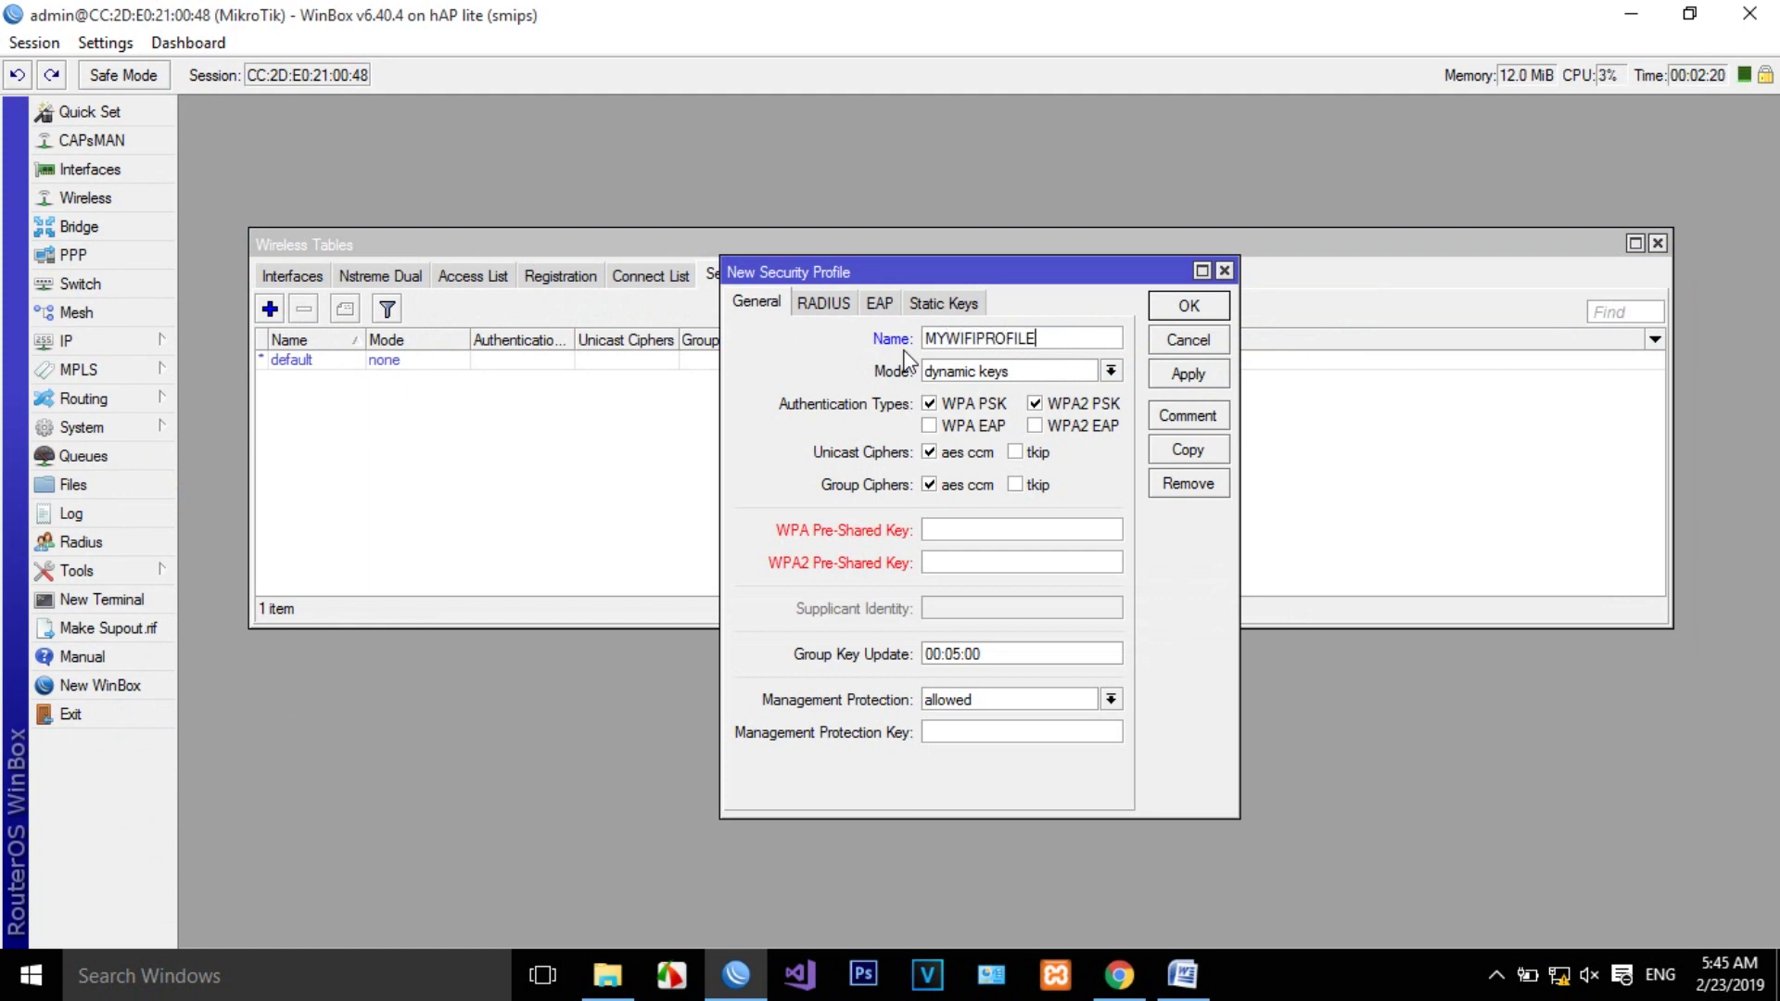
# Enable WPA EAP and WPA2 EAP authentication plus tkip for both unicast and group ciphers in the new security profile
pyautogui.click(957, 428)
pyautogui.click(1086, 427)
pyautogui.click(1036, 452)
pyautogui.click(1035, 486)
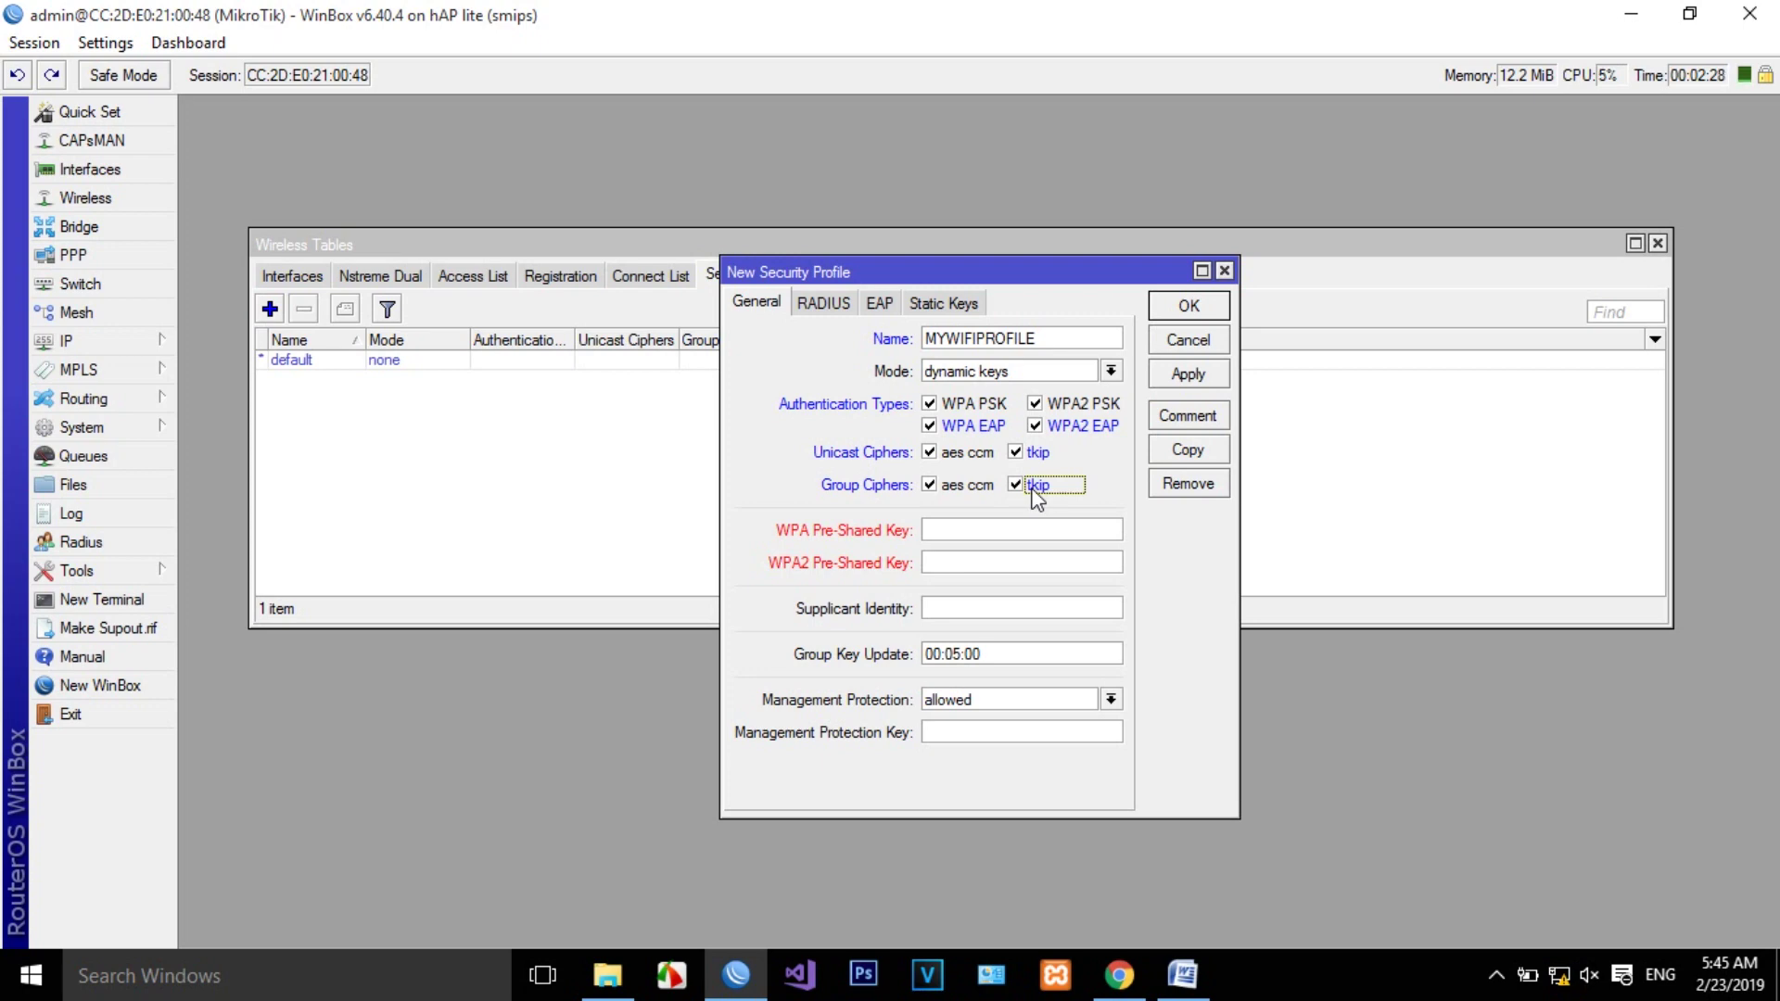
# Check the source Wi-Fi router in the Word diagram, and return to the profile's WPA pre-shared key in WinBox
pyautogui.click(1020, 530)
pyautogui.click(1183, 975)
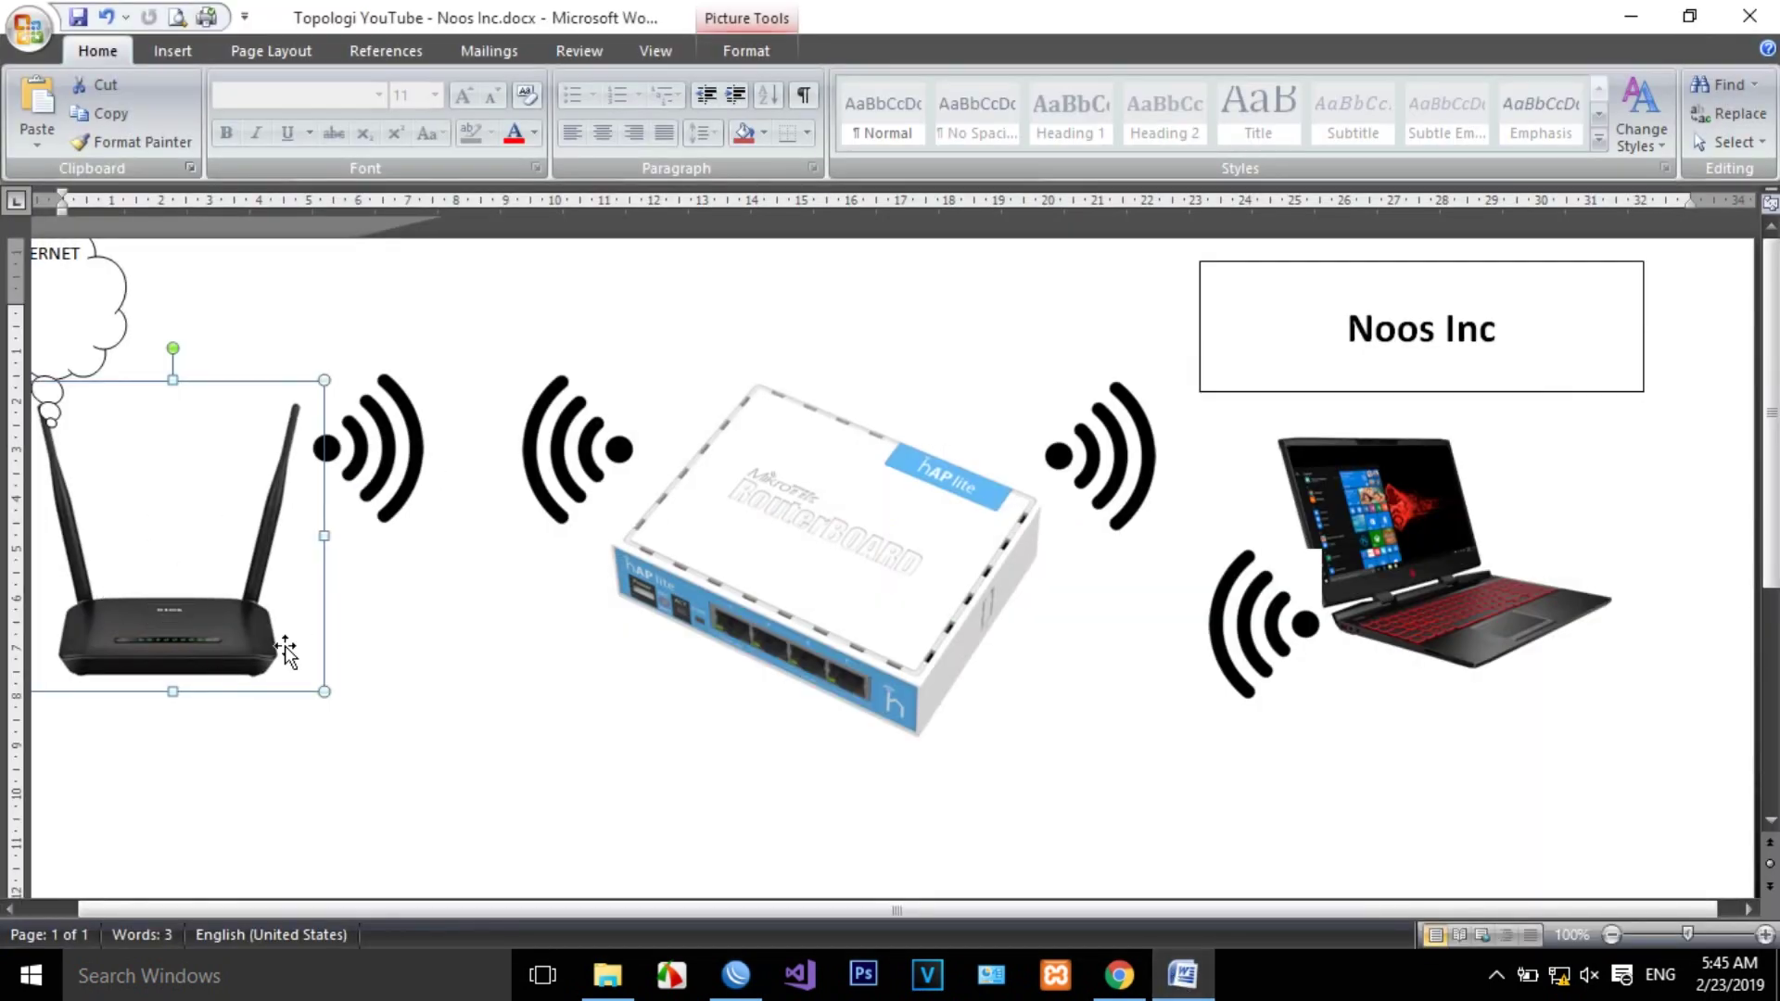
pyautogui.click(1182, 974)
pyautogui.click(979, 533)
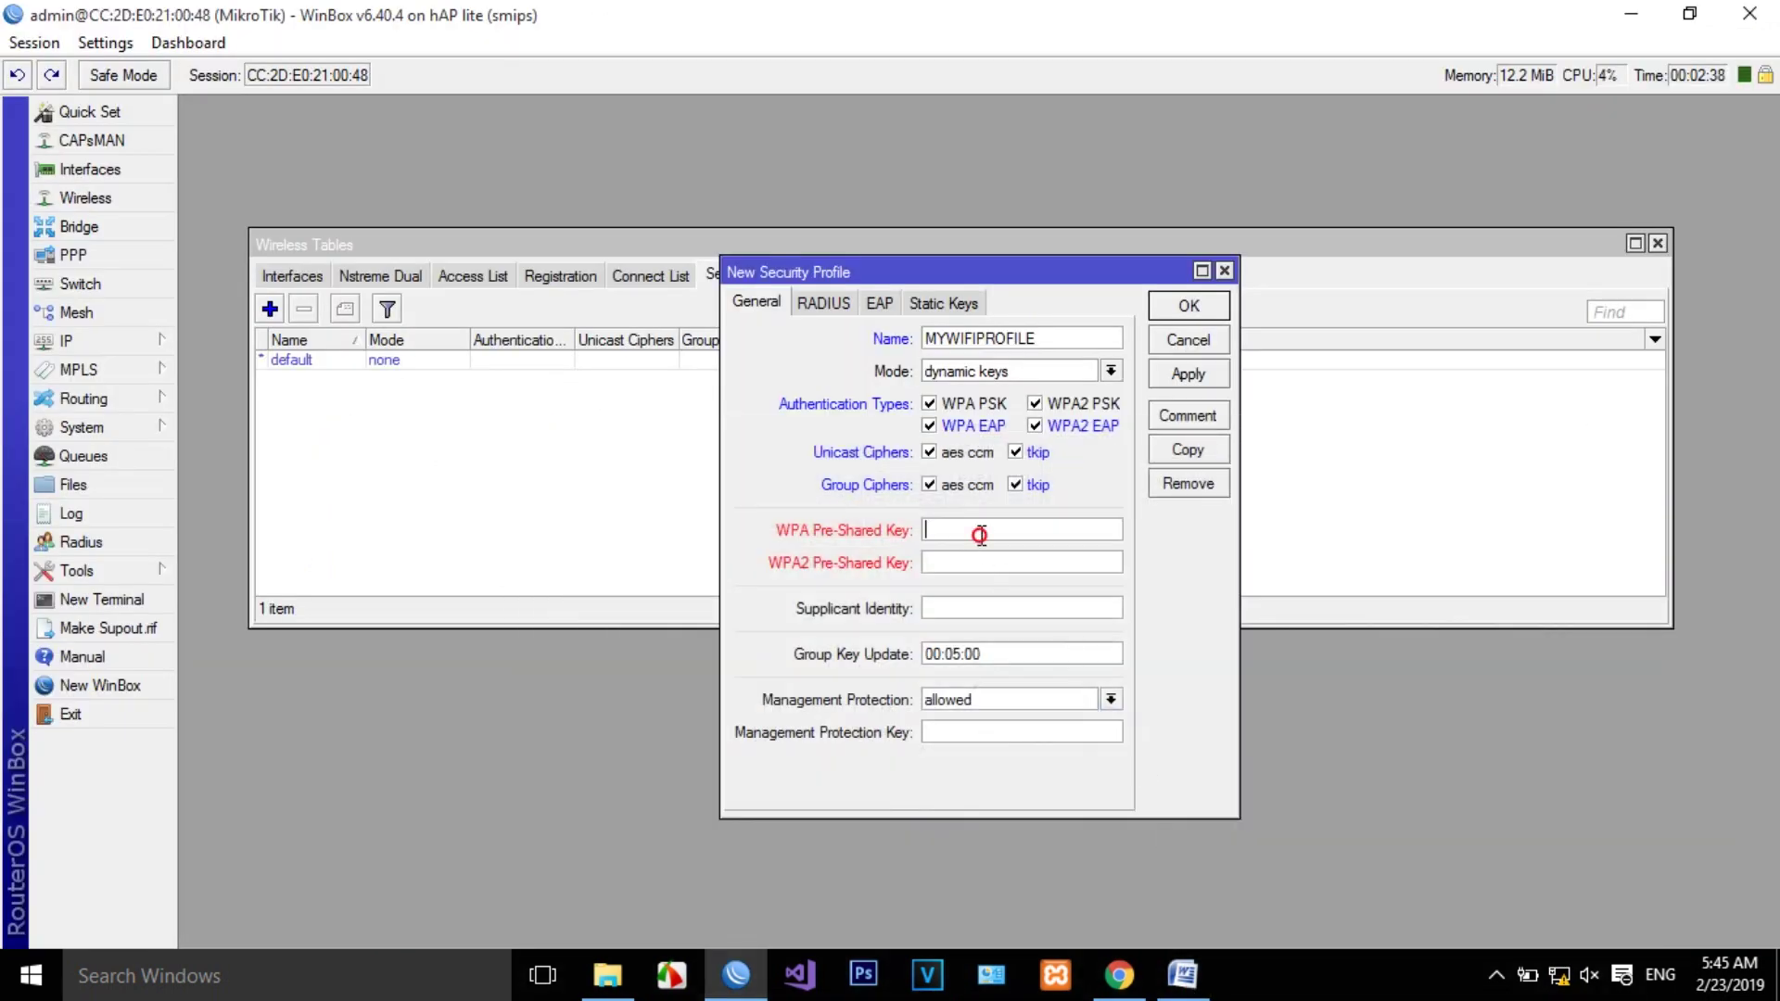
# Enter the Wi-Fi password as both the WPA and WPA2 pre-shared keys, and save the security profile
pyautogui.click(1060, 340)
pyautogui.click(1027, 525)
pyautogui.write('**********')
pyautogui.press('Tab')
pyautogui.write('****')
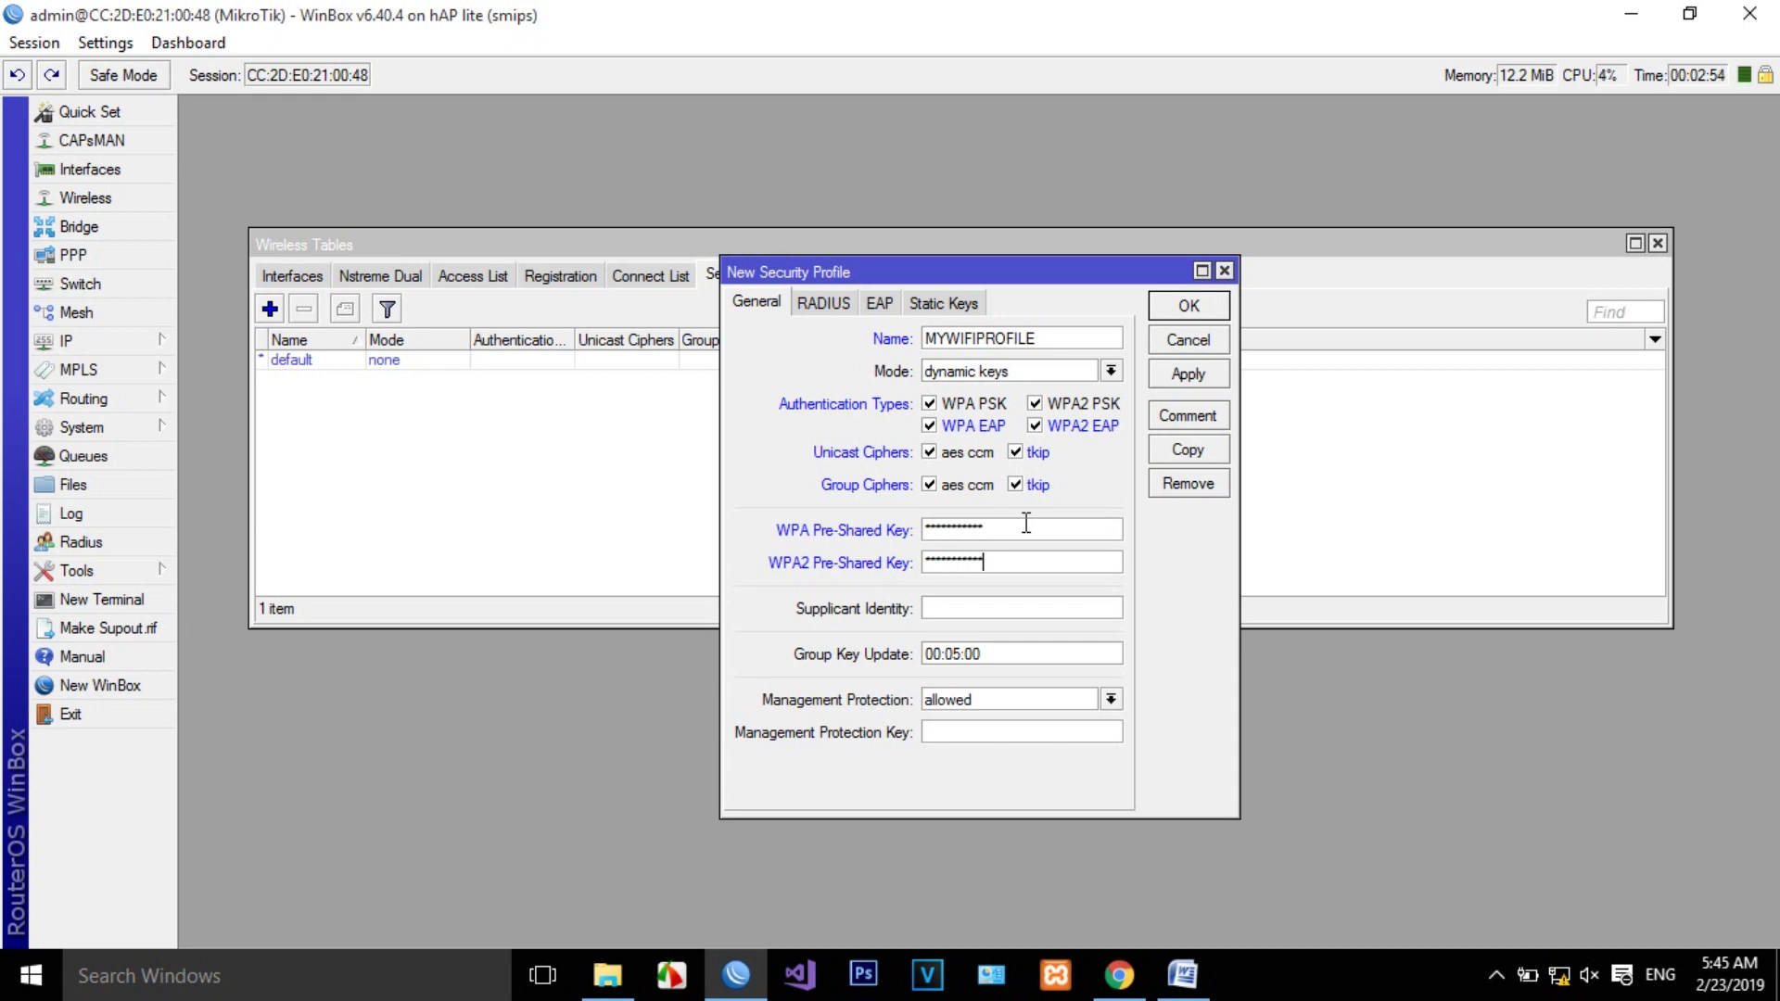
pyautogui.click(1202, 378)
pyautogui.click(1188, 309)
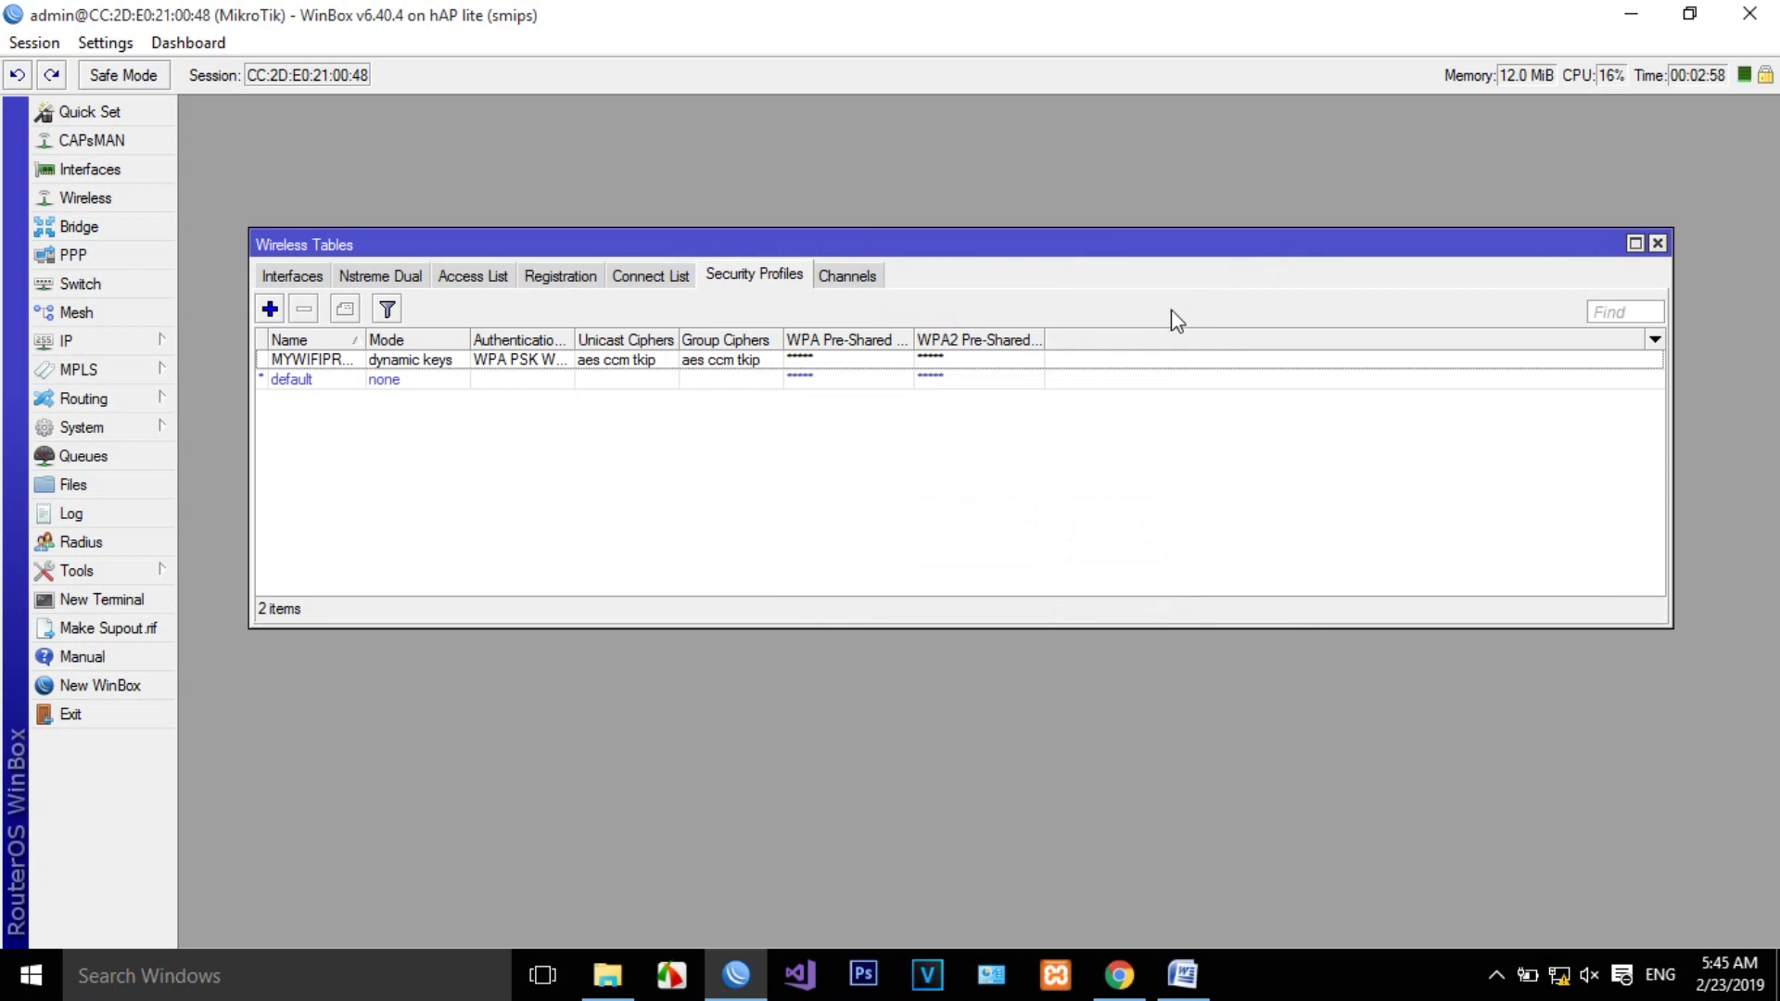
# Assign the MYWIFIPROFILE security profile to the wlan1 interface and apply it
pyautogui.click(280, 278)
pyautogui.doubleClick(390, 361)
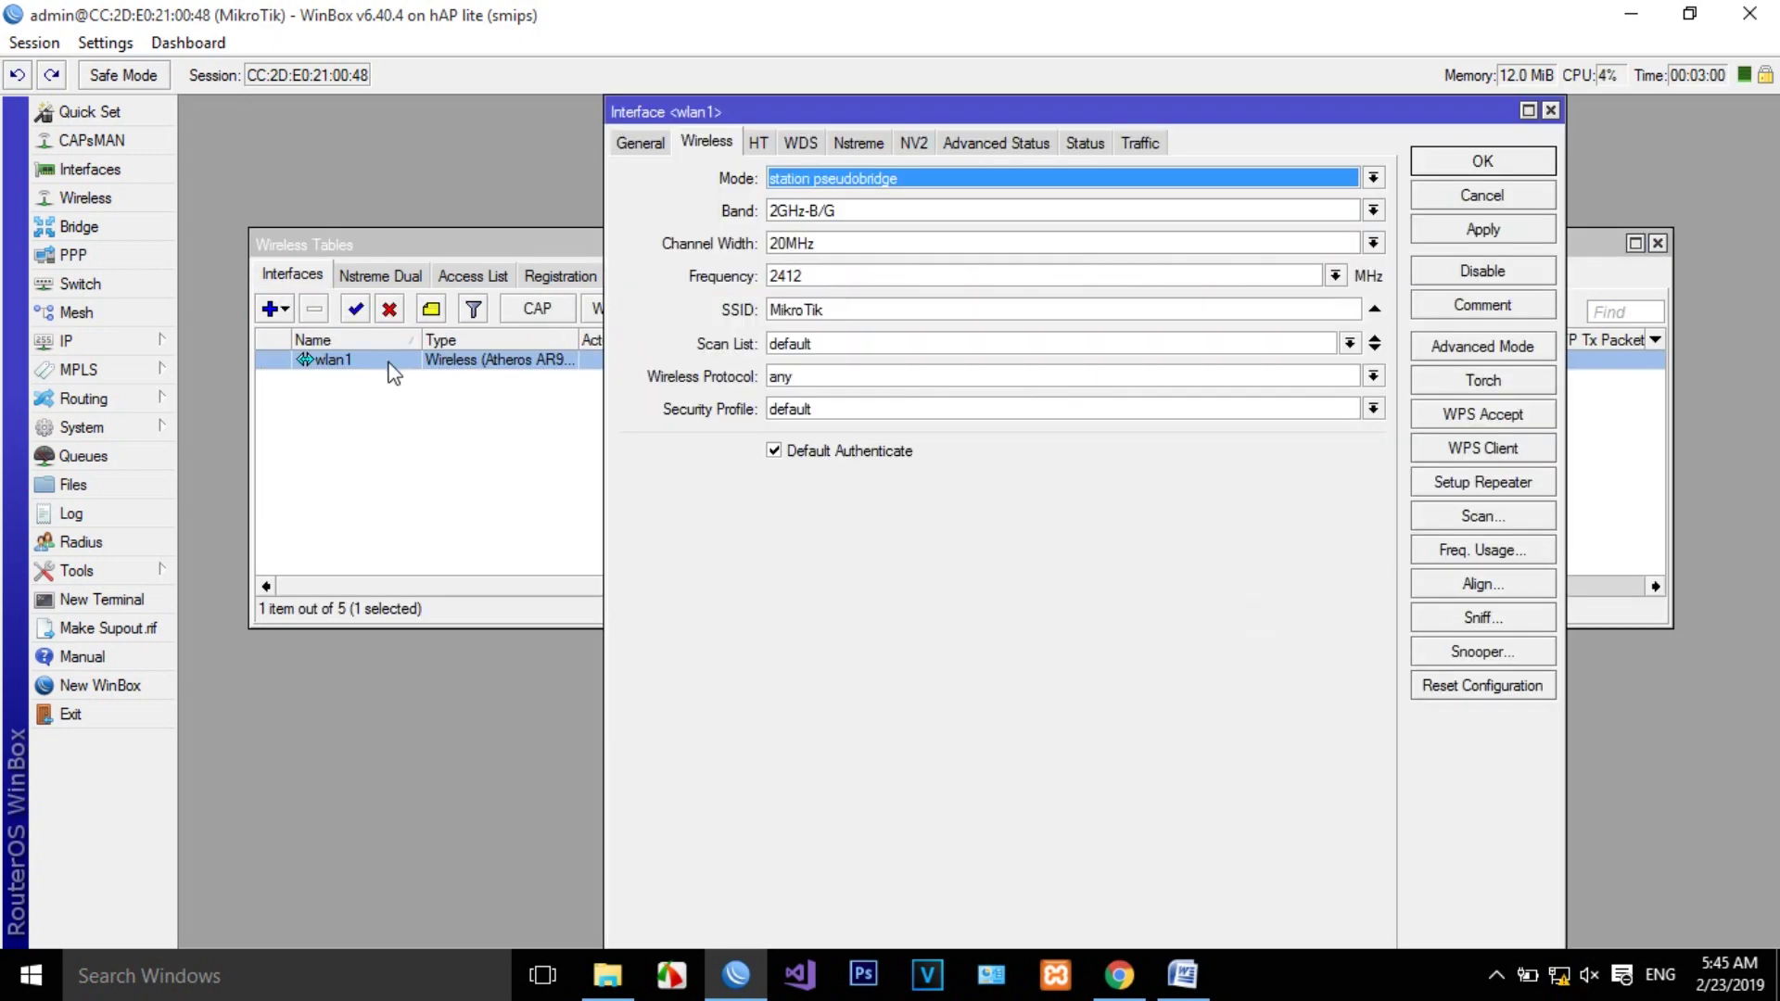
pyautogui.click(883, 410)
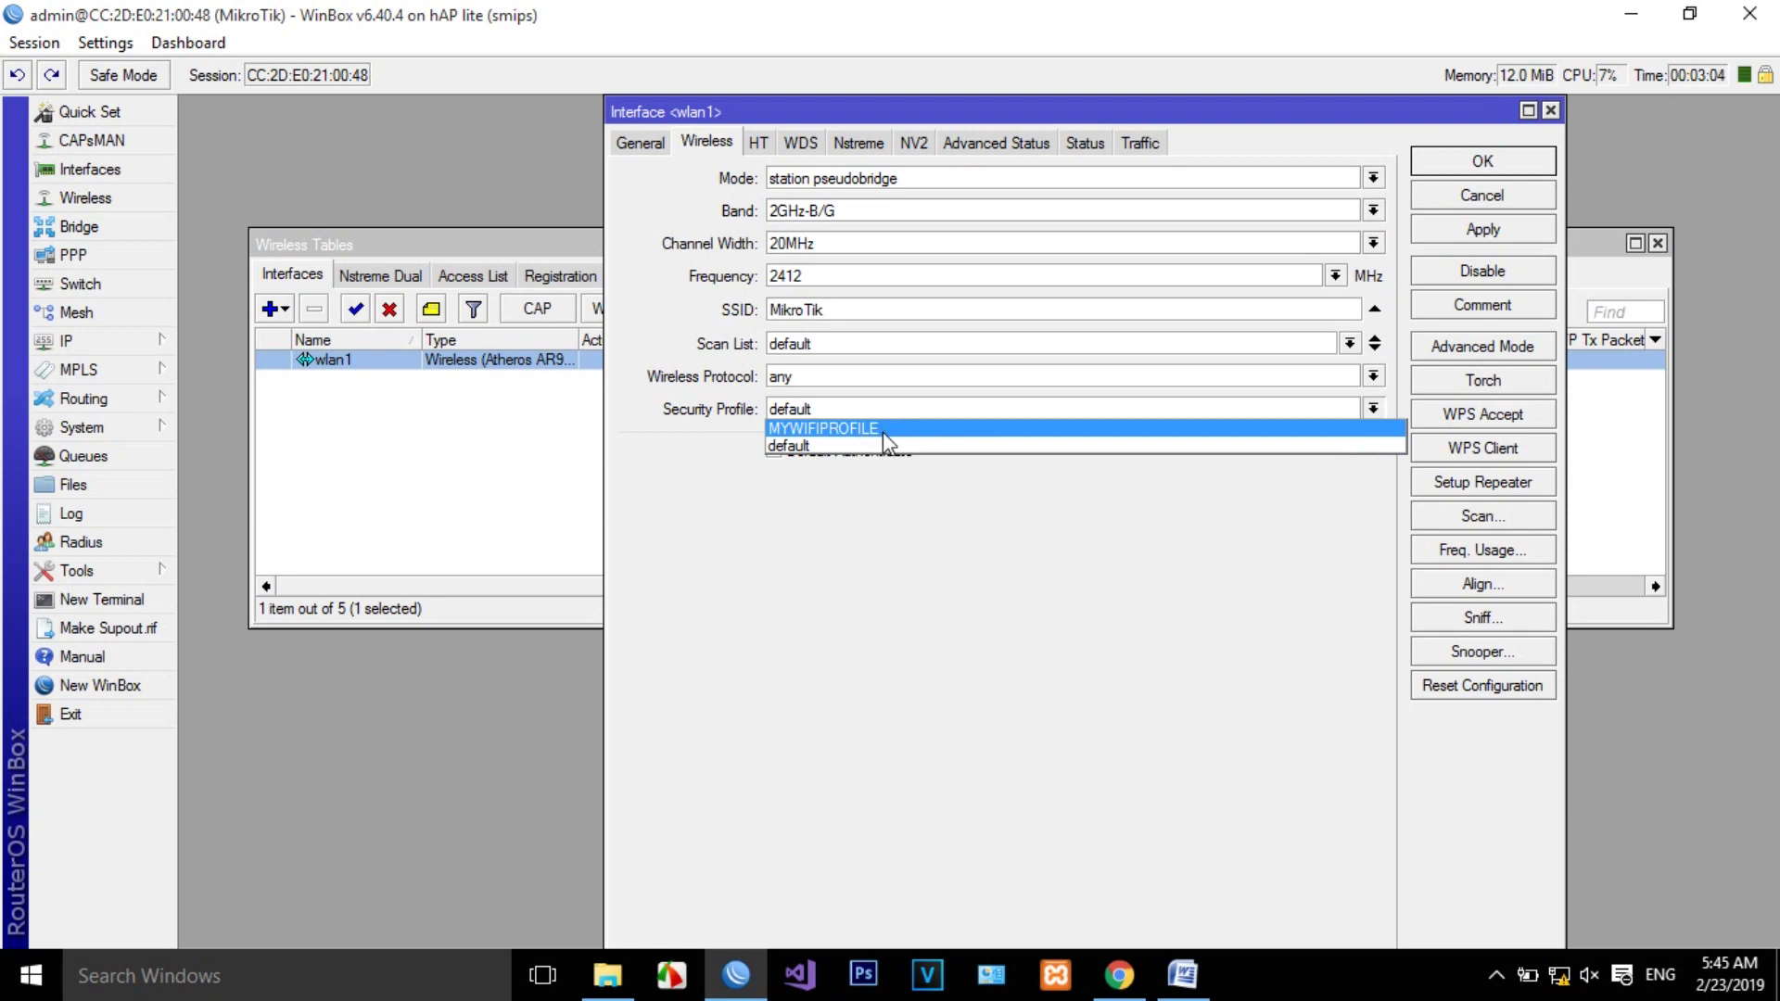
pyautogui.click(883, 431)
pyautogui.click(1470, 236)
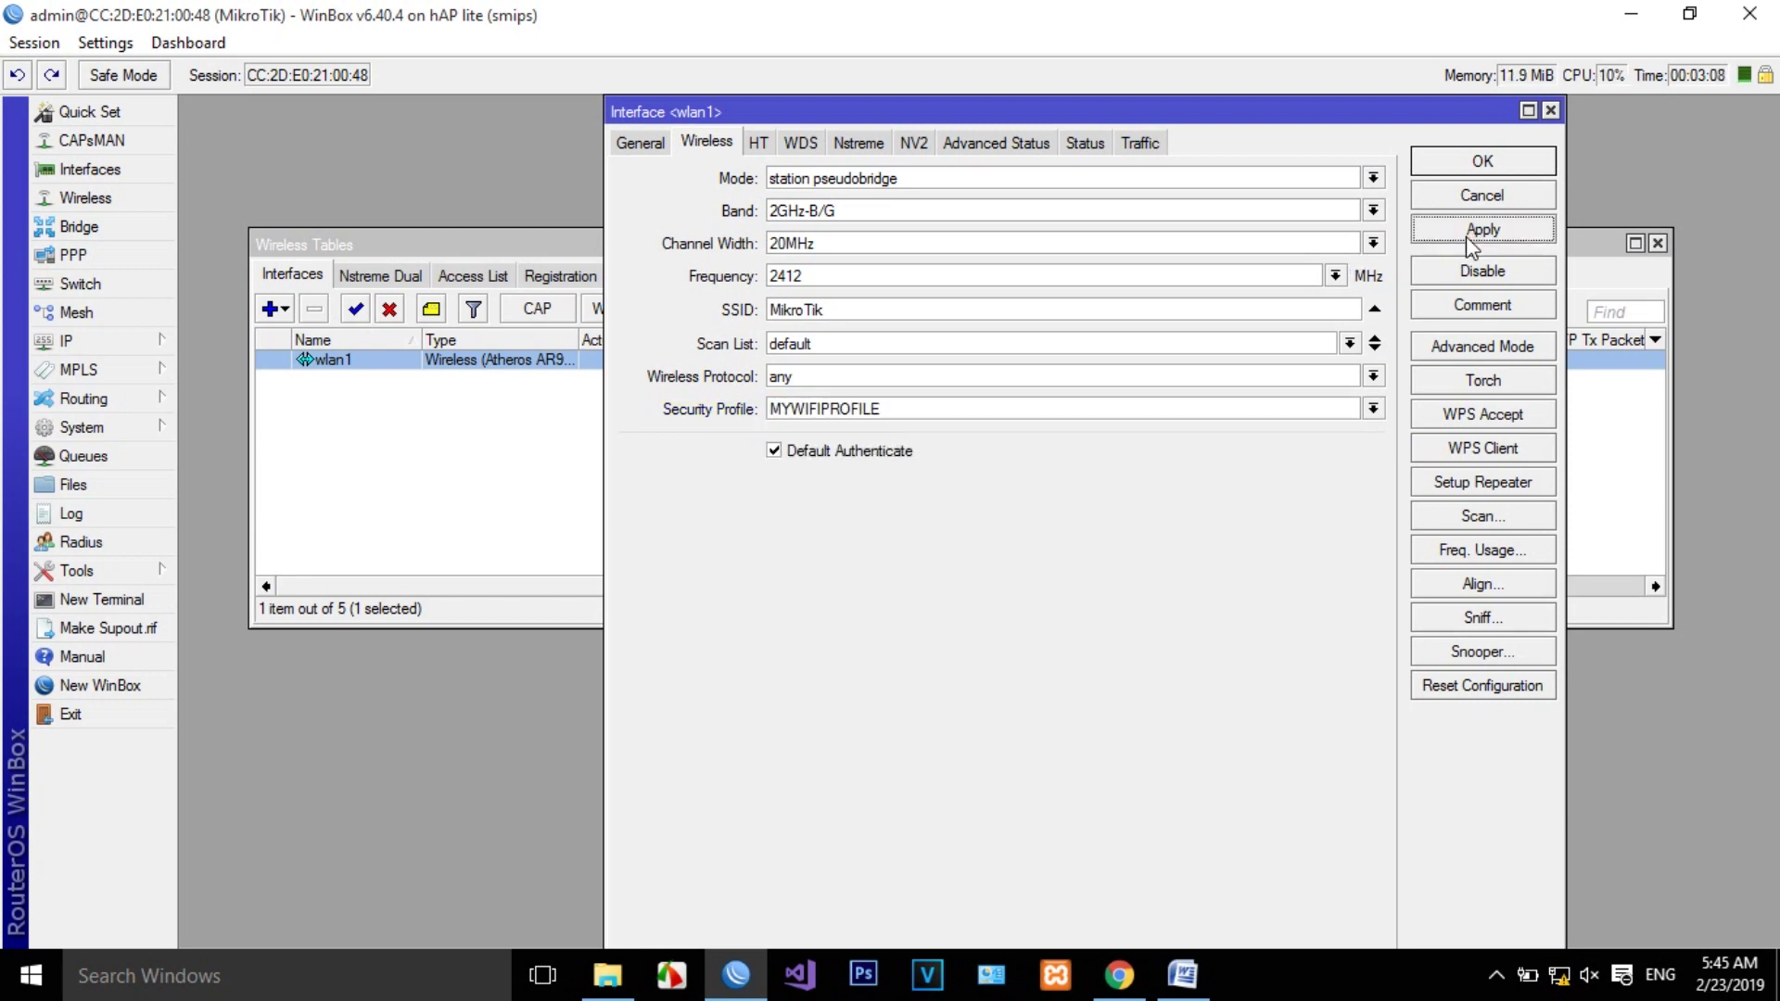
# Scan for access points from wlan1, connect to the Noos Inc. network, and save the interface settings
pyautogui.click(1447, 525)
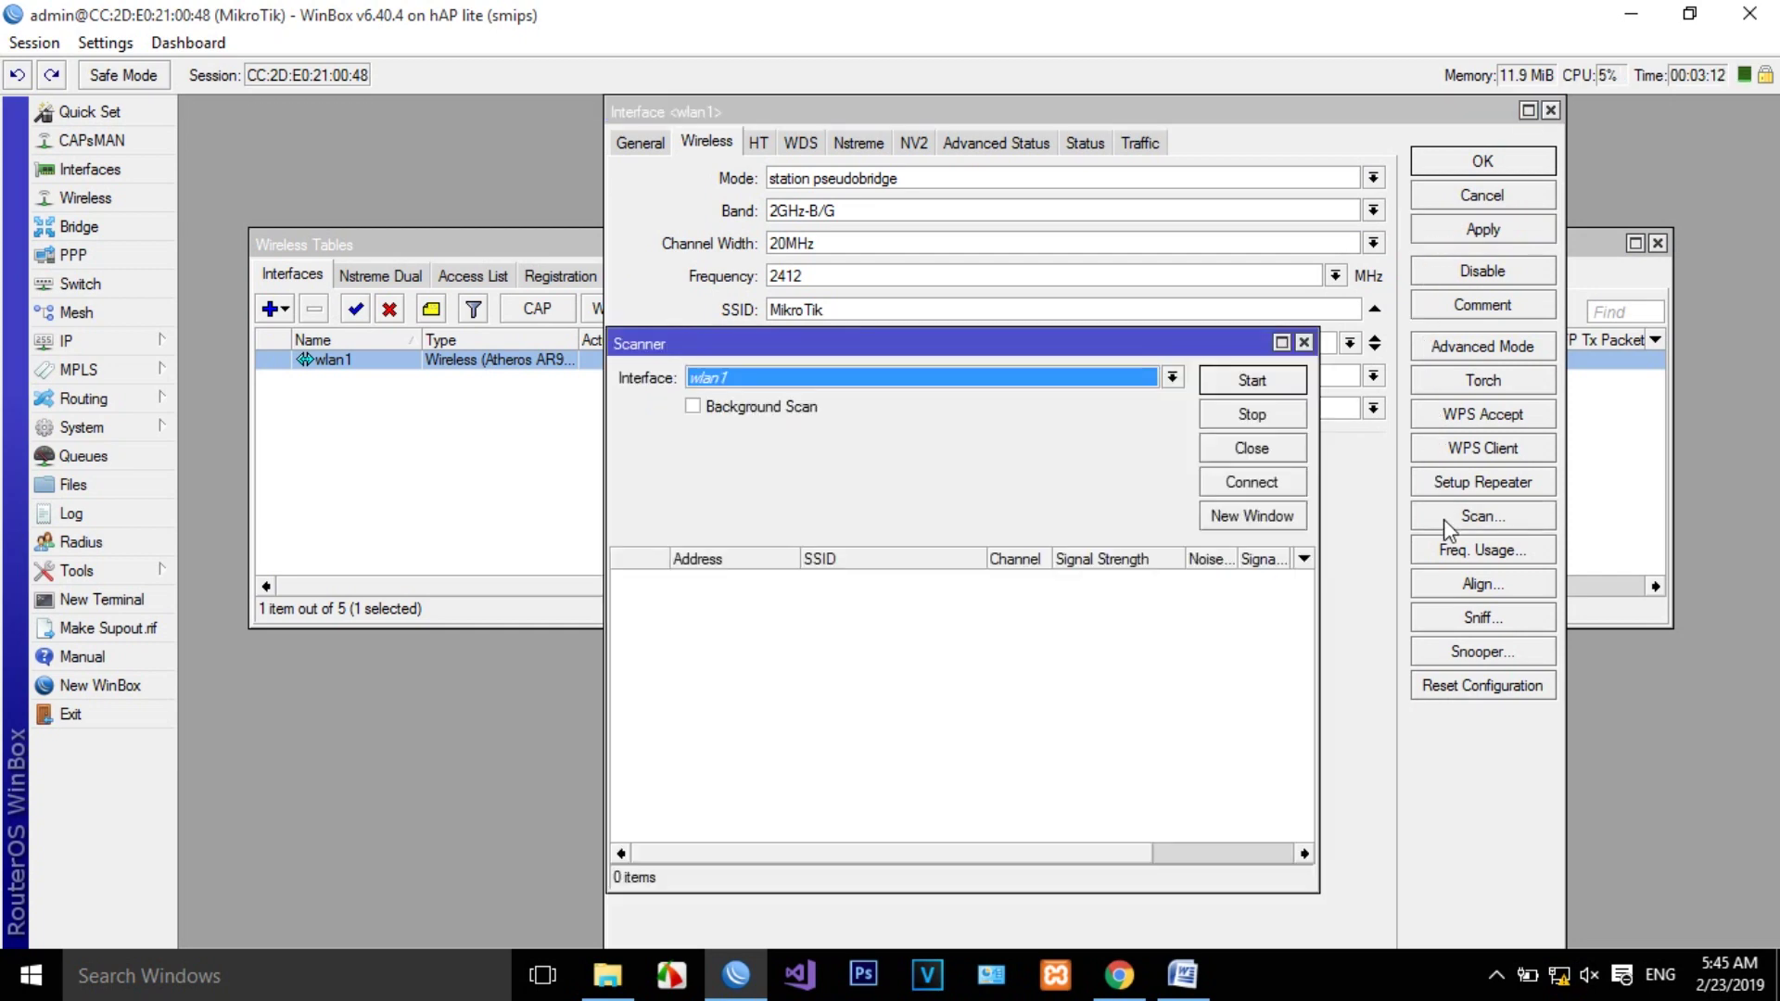
pyautogui.click(1248, 380)
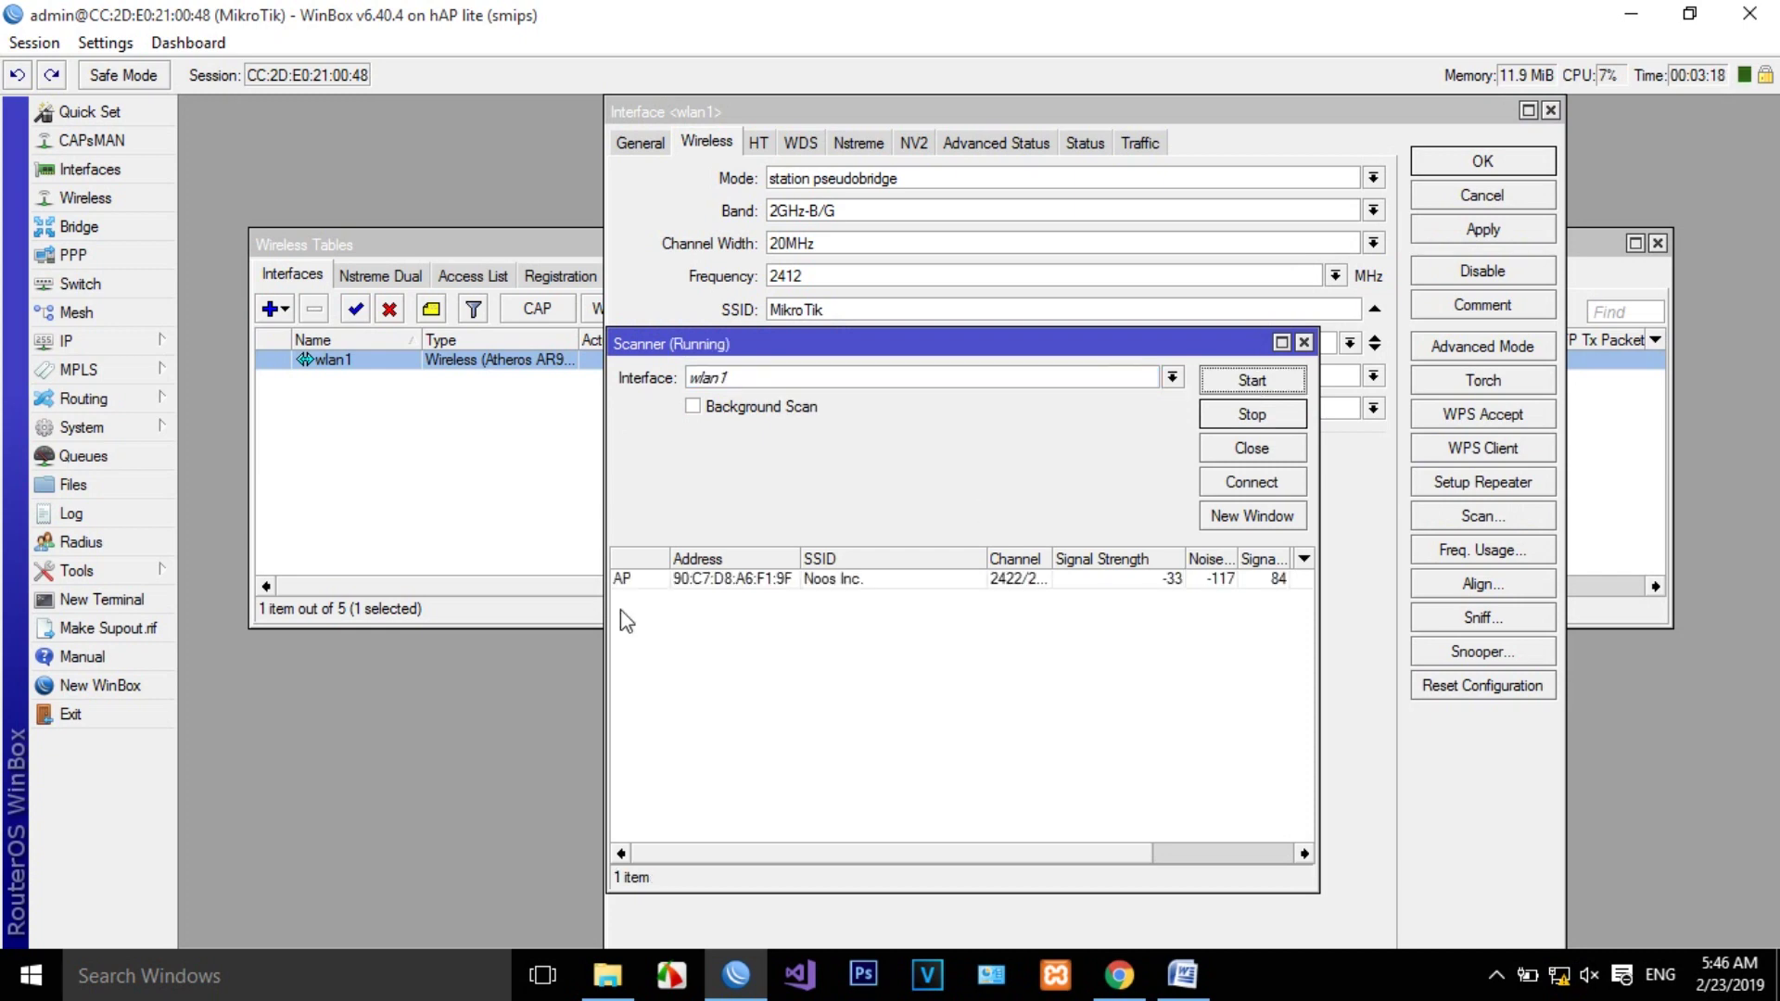
pyautogui.click(844, 584)
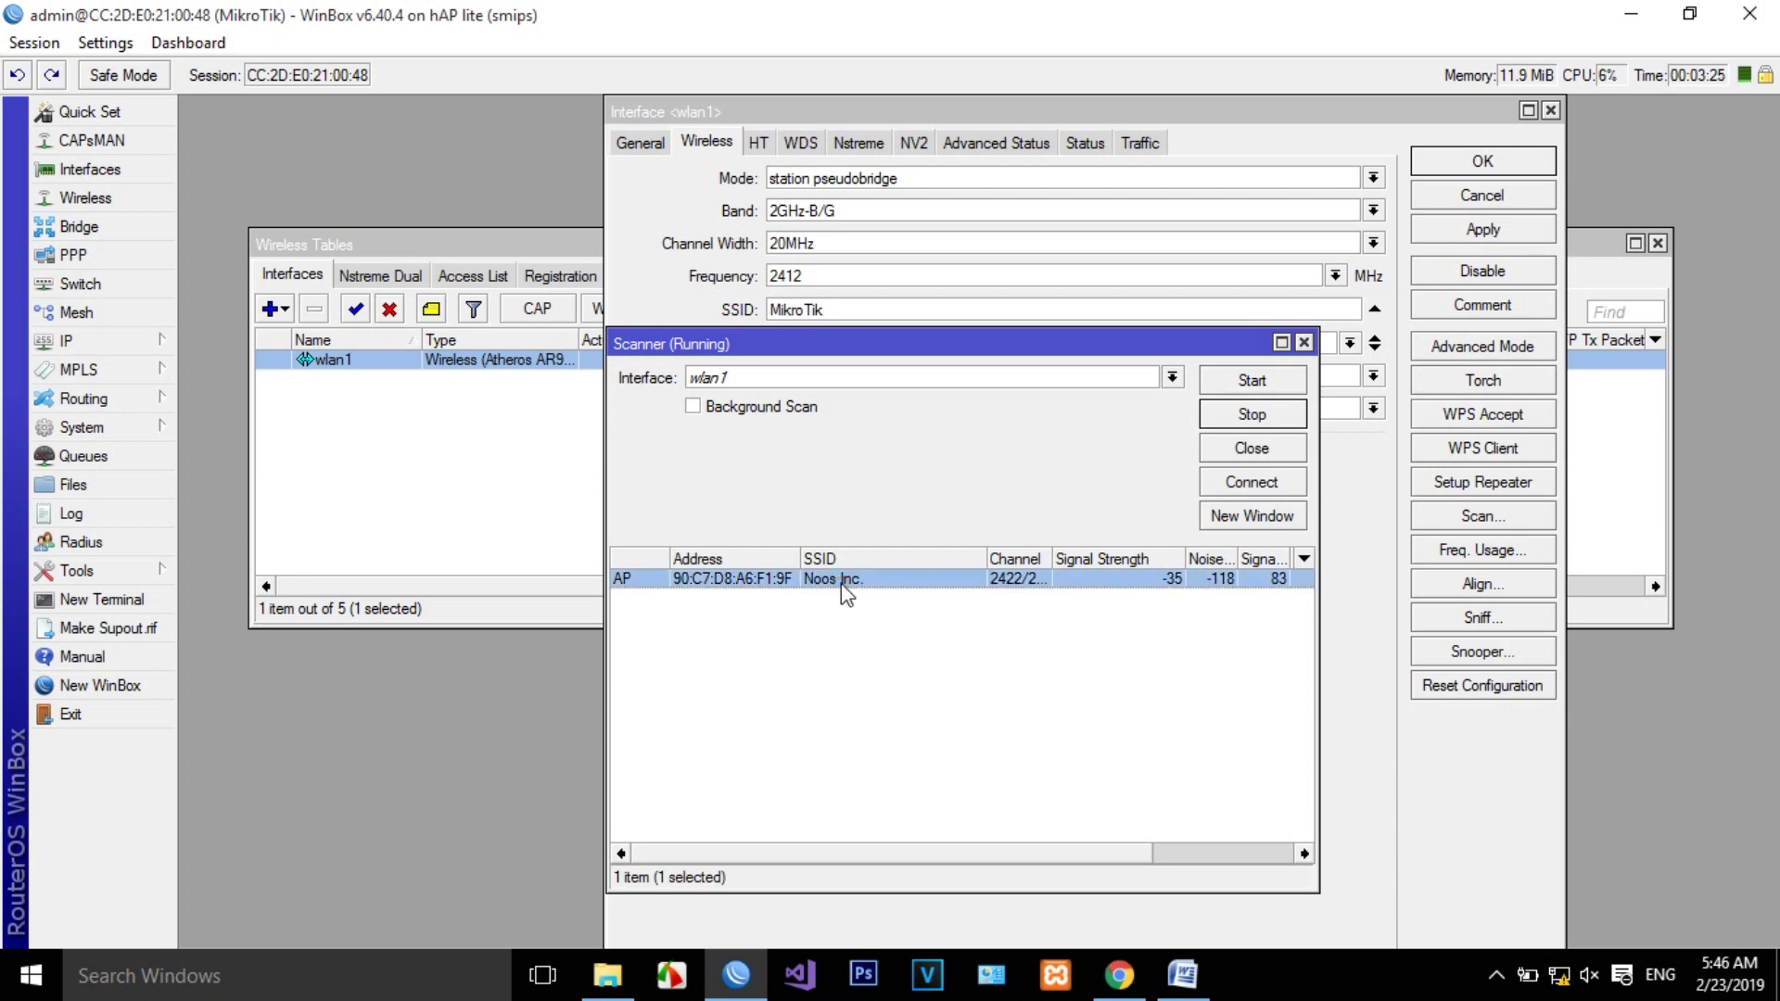
pyautogui.click(1275, 484)
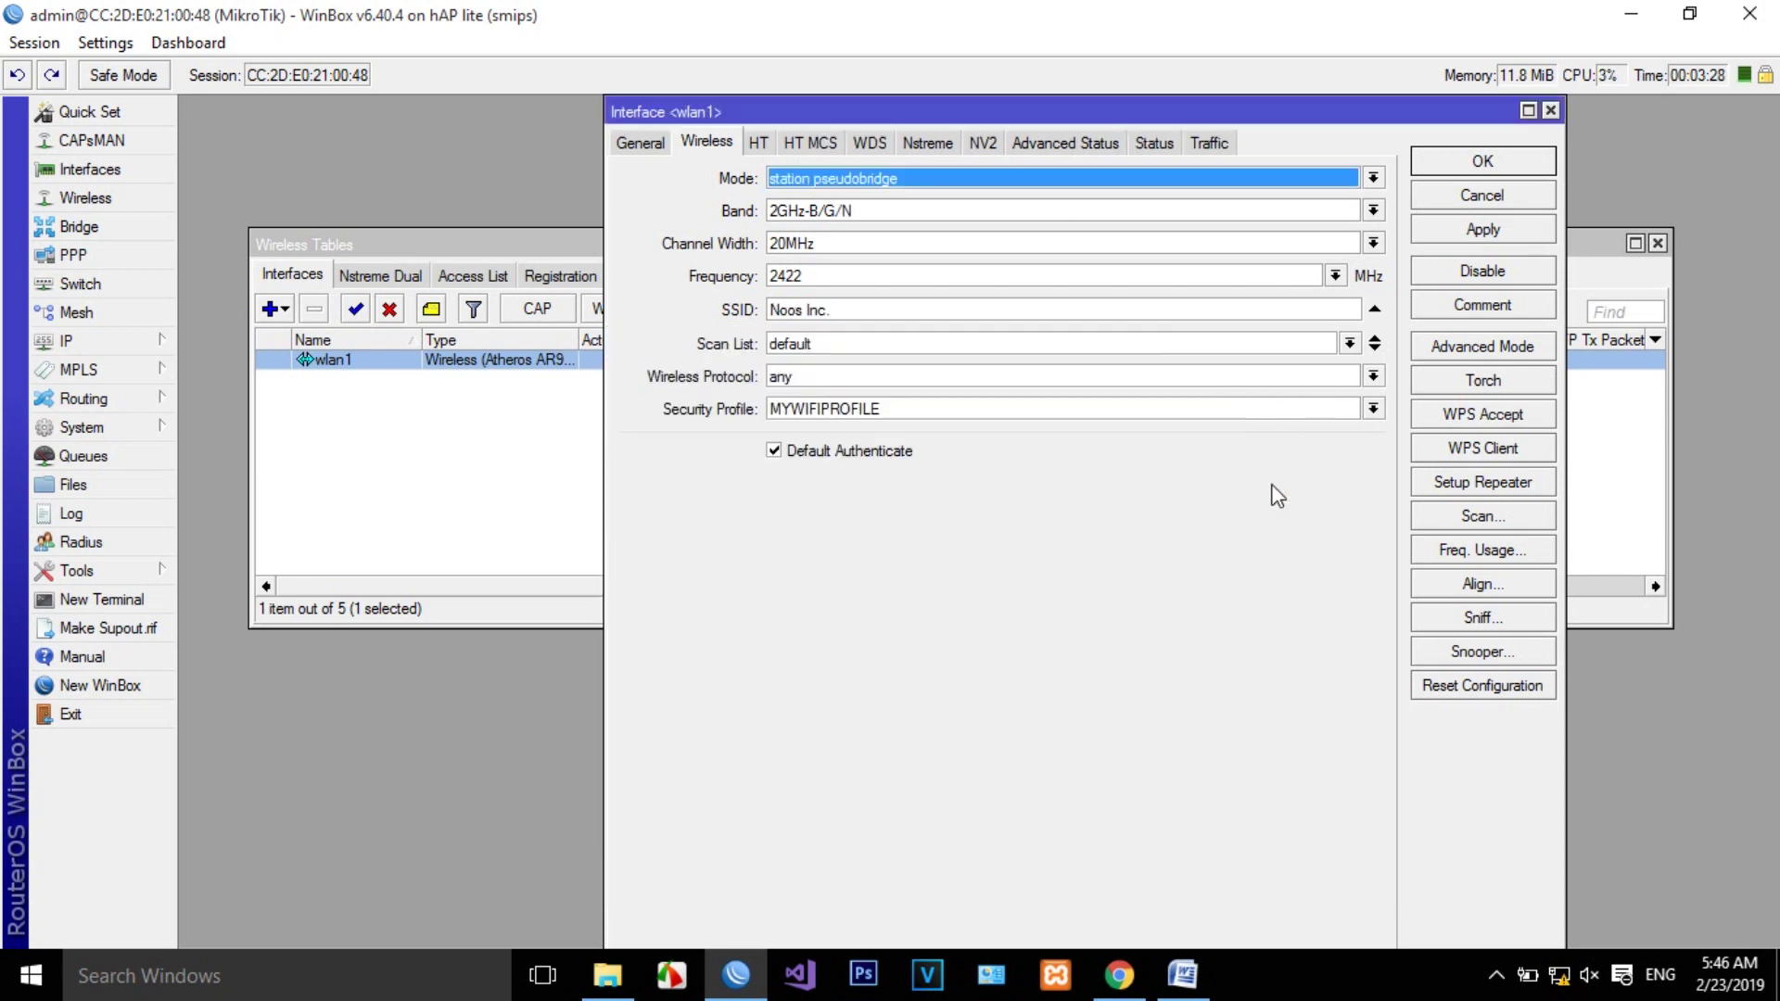
pyautogui.click(1482, 231)
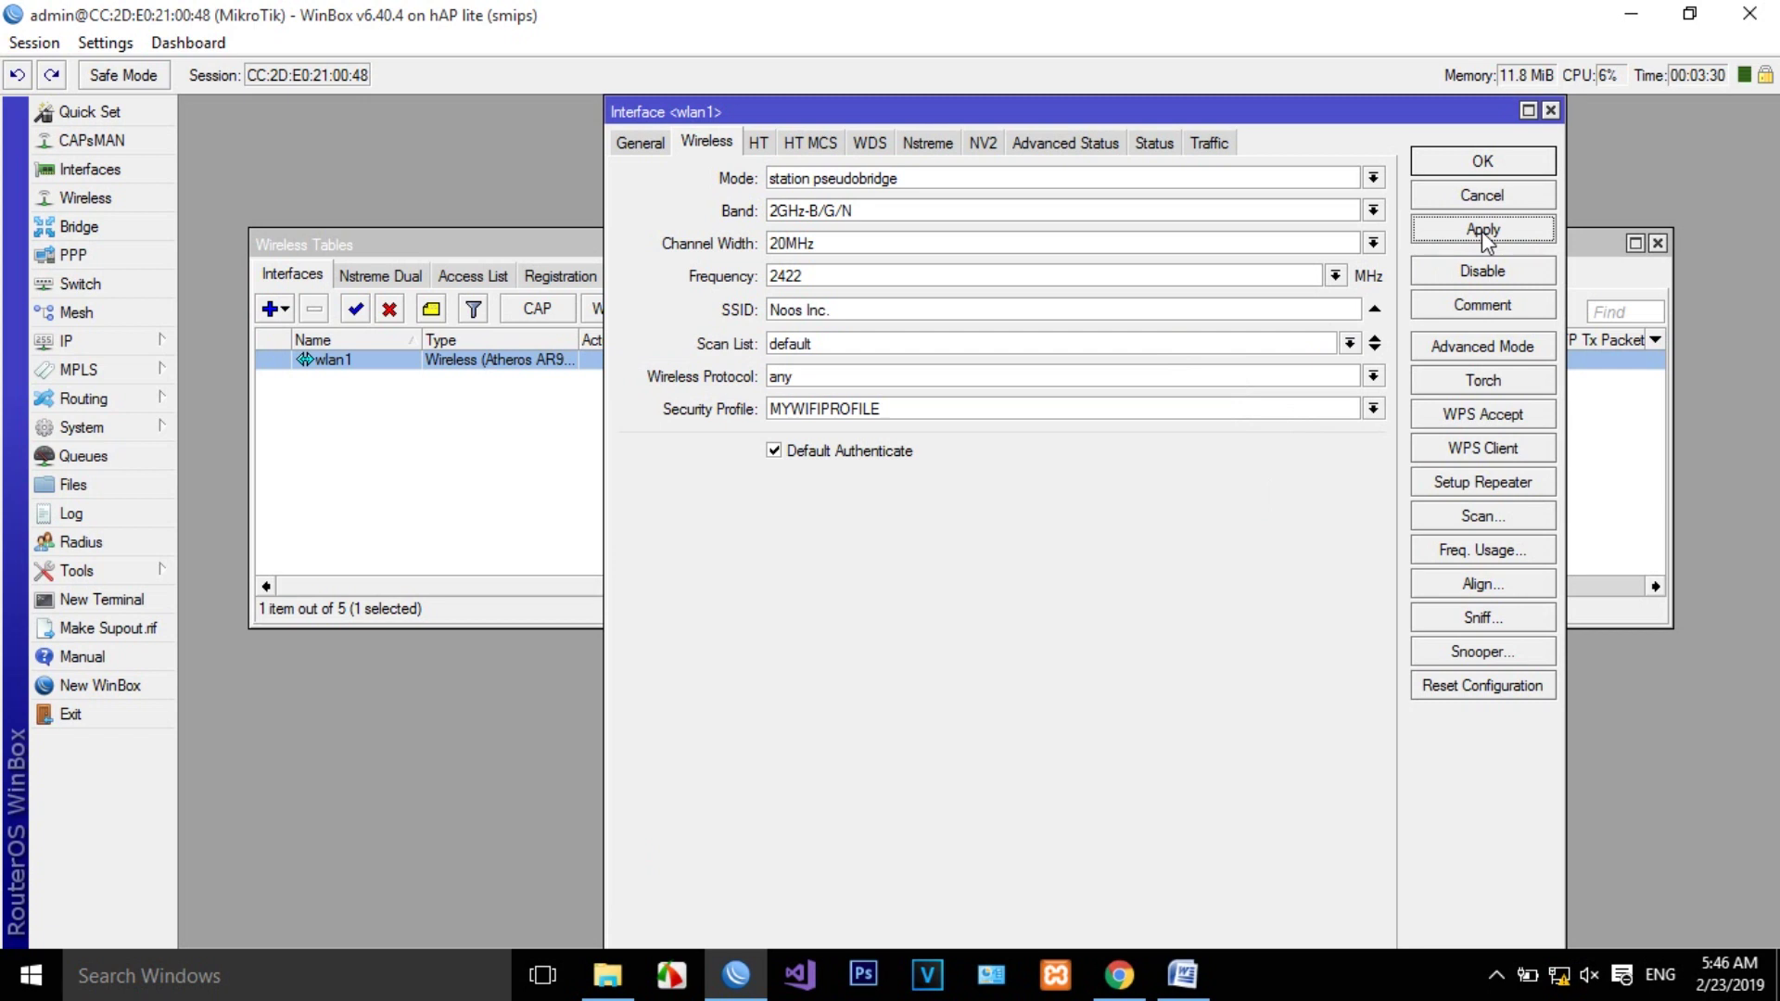
pyautogui.click(1478, 167)
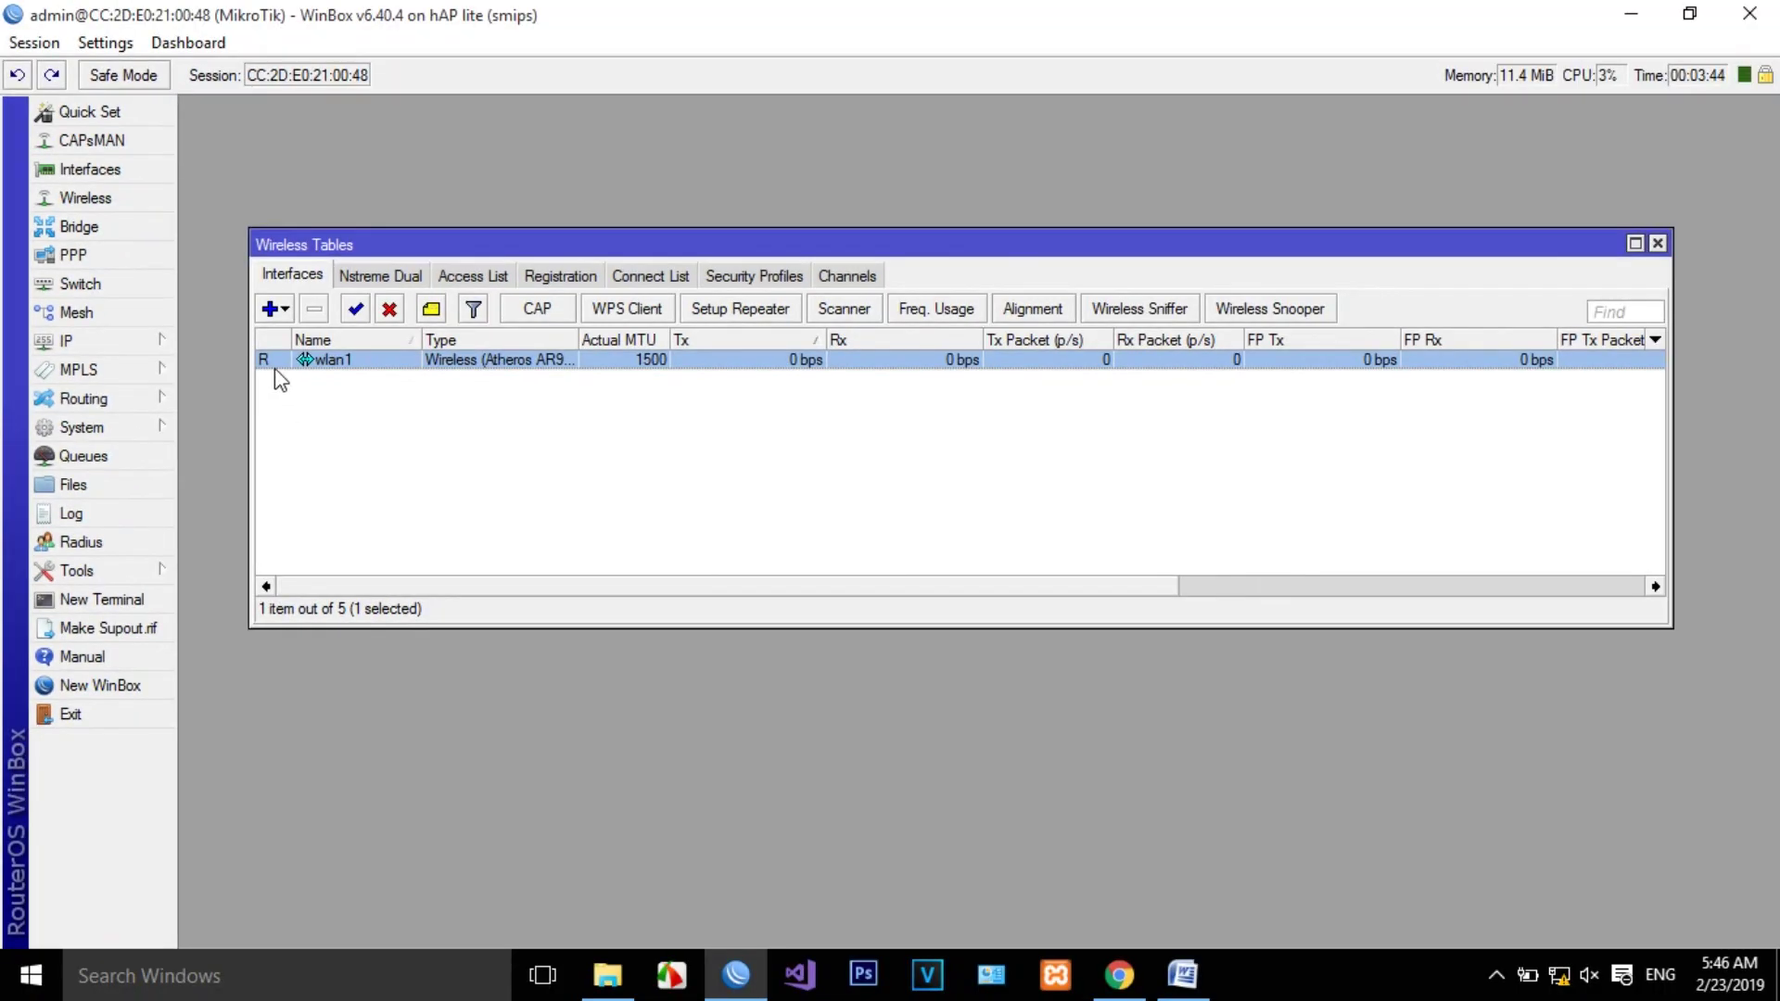
# Add a new virtual interface to the wireless interfaces
pyautogui.moveTo(275, 369)
pyautogui.click(286, 317)
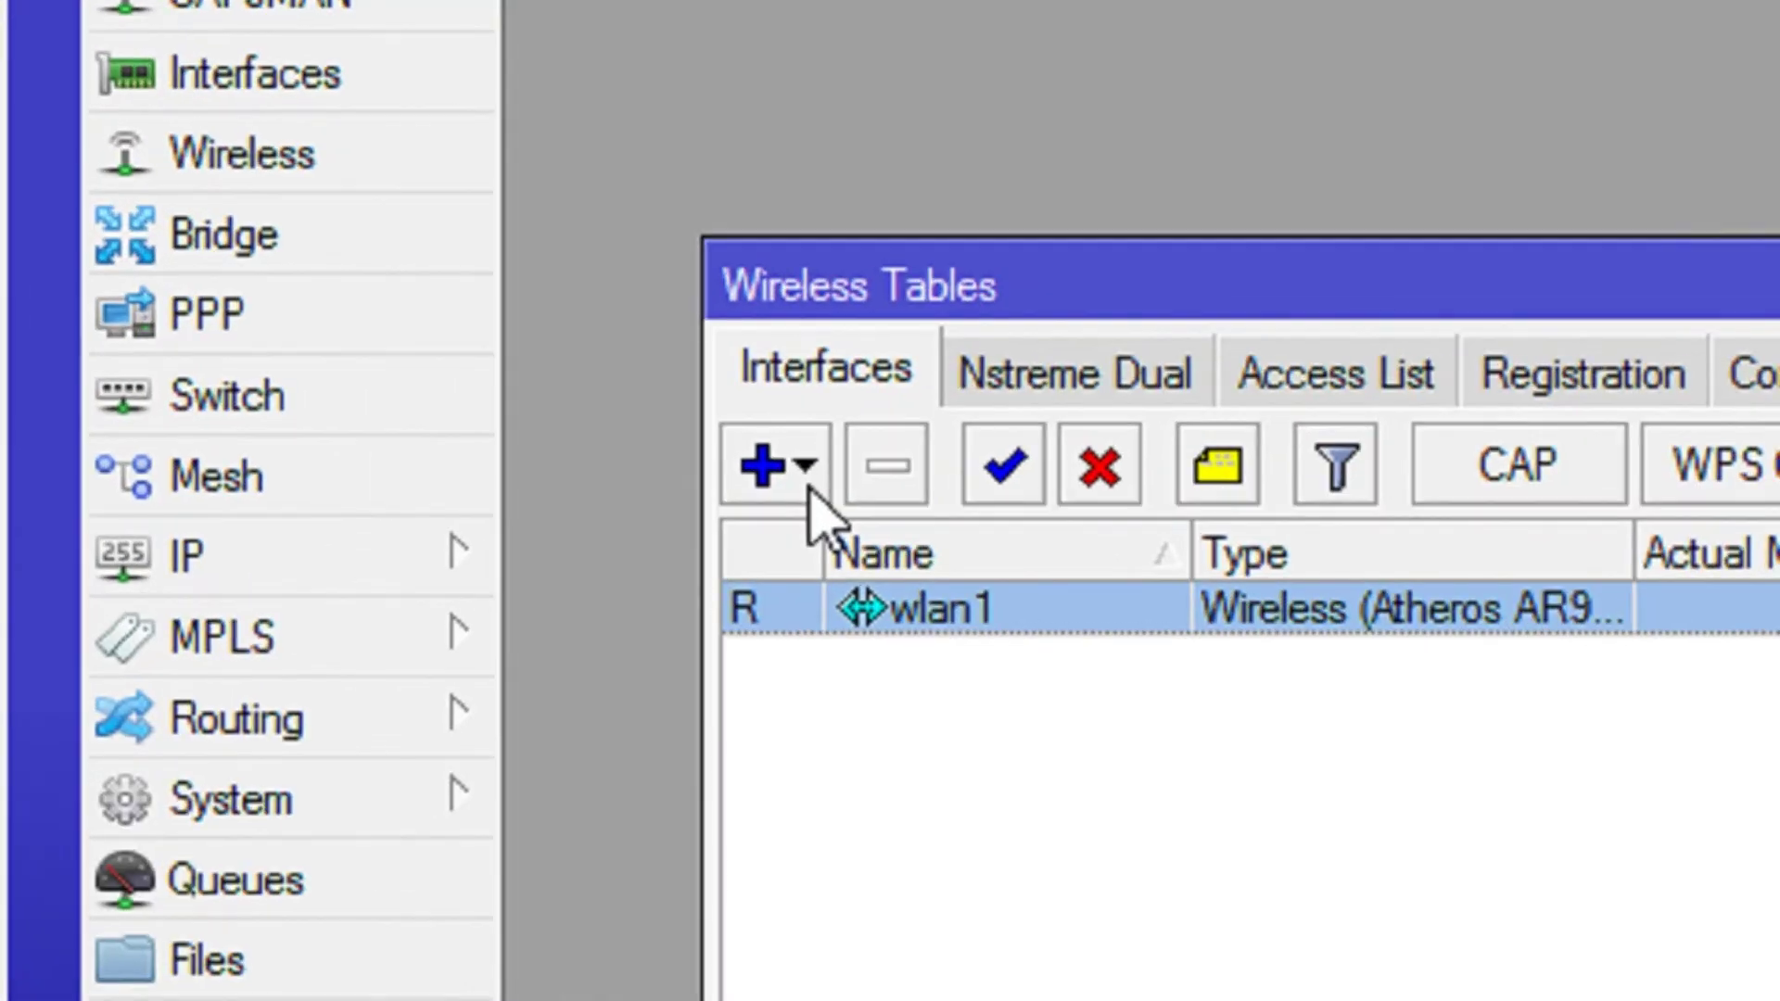
pyautogui.click(286, 314)
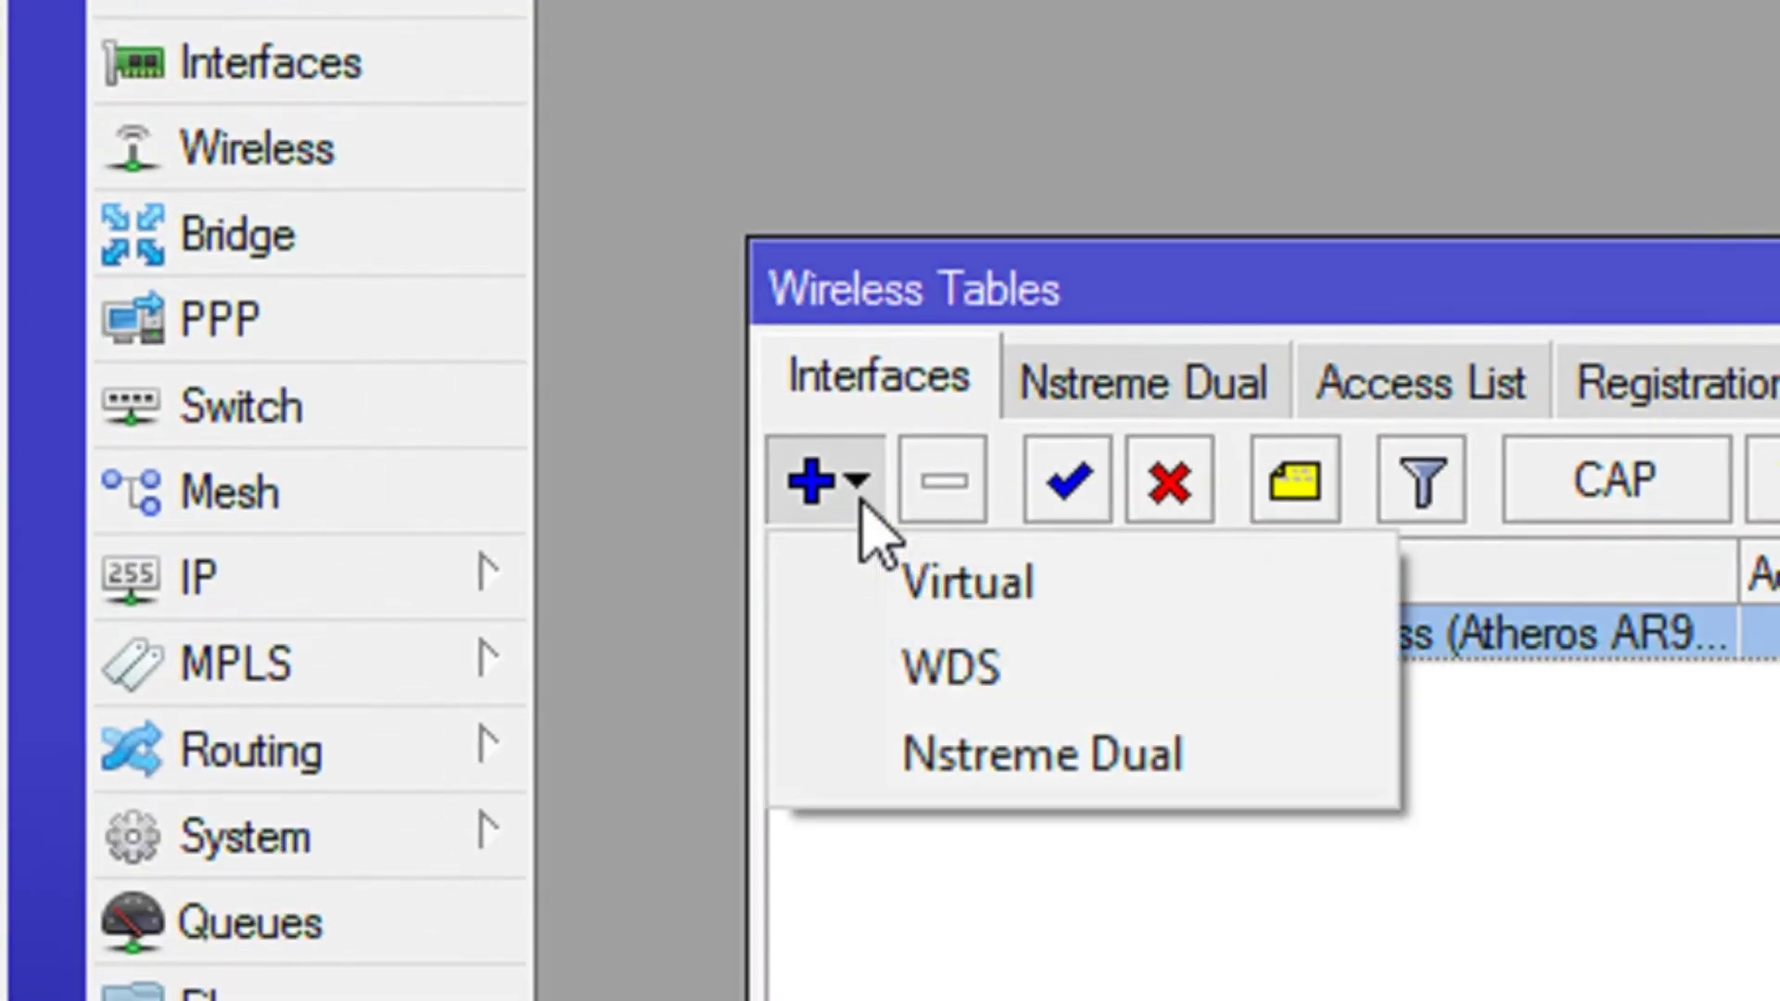
pyautogui.click(918, 594)
pyautogui.click(279, 309)
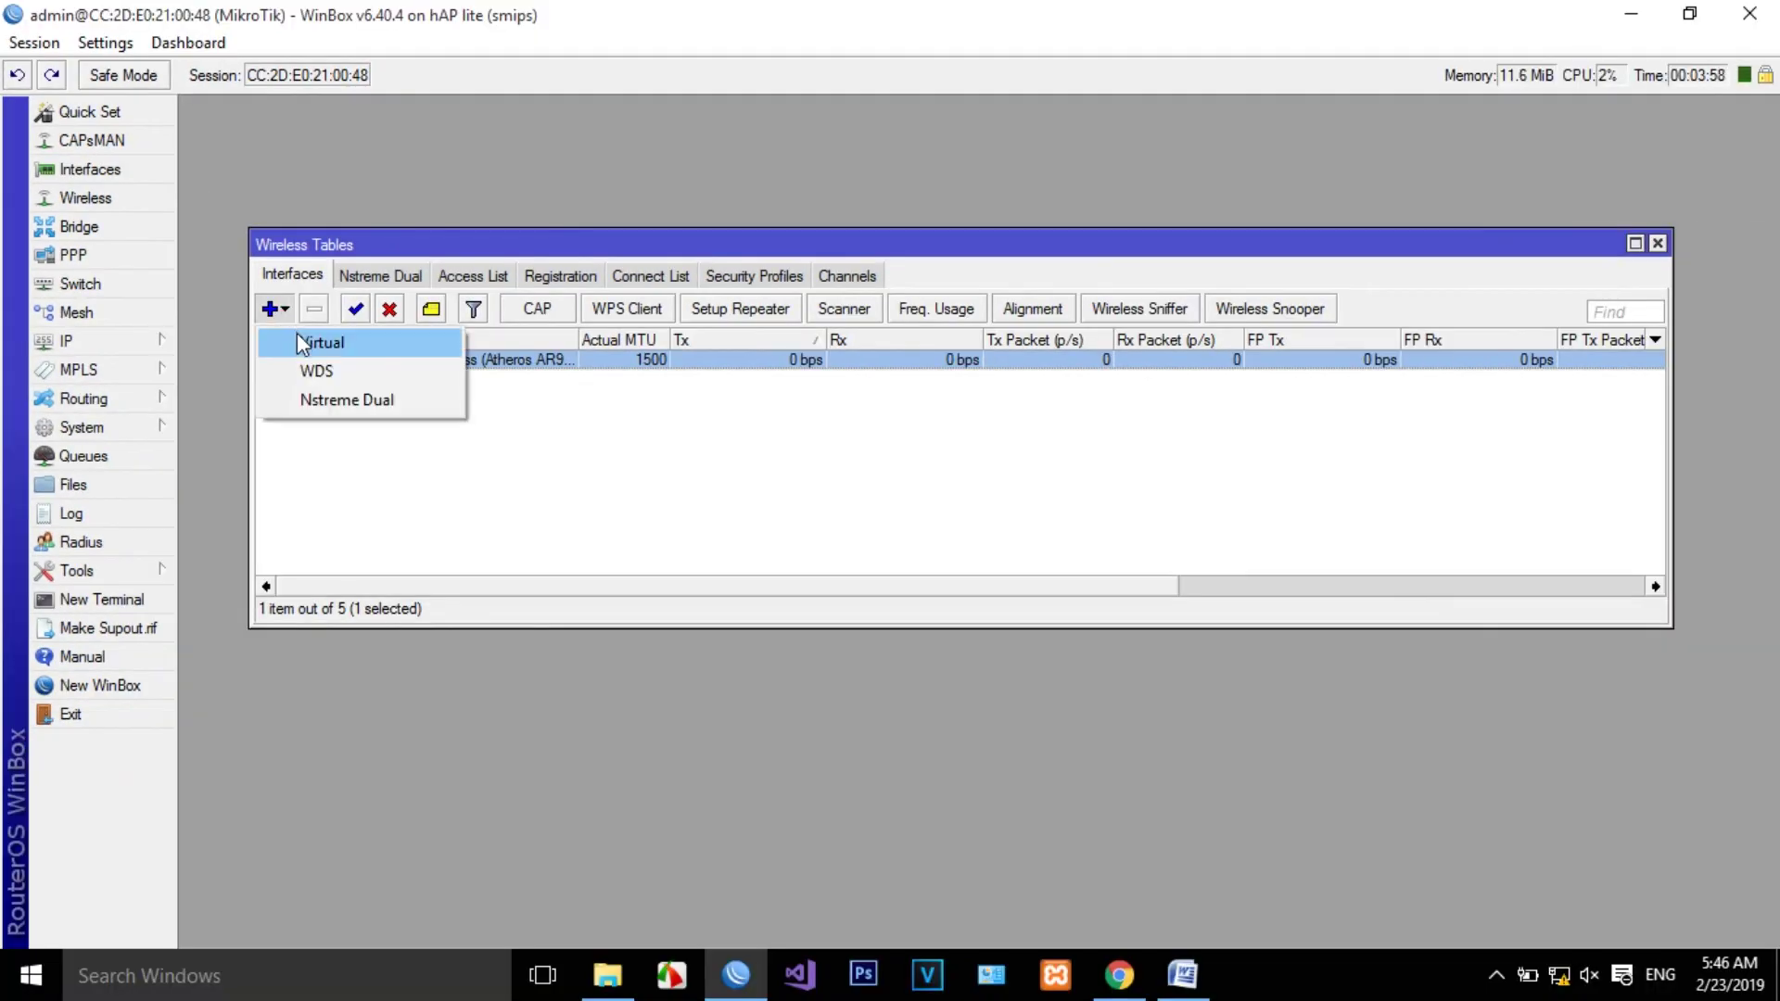
pyautogui.click(299, 343)
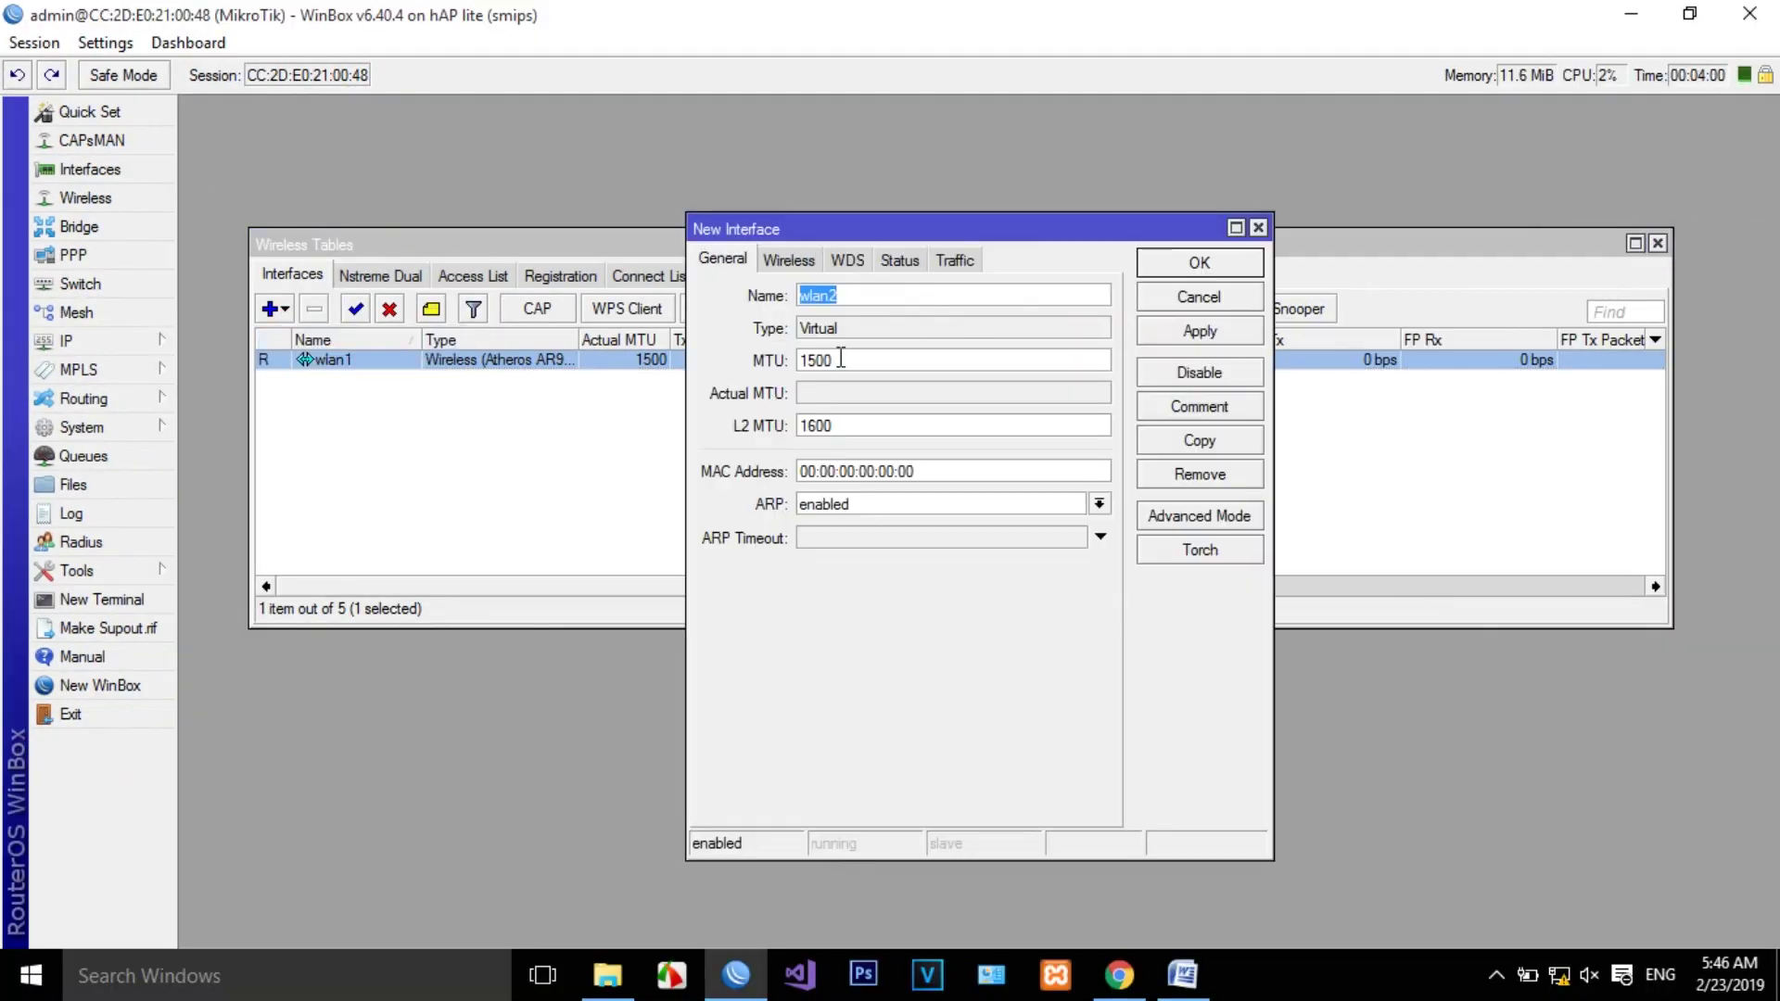
# Name the virtual interface WLAN-CLIENT
pyautogui.write('WLAN0CLIENT')
pyautogui.press('BackSpace')
pyautogui.press('BackSpace')
pyautogui.press('BackSpace')
pyautogui.press('BackSpace')
pyautogui.press('BackSpace')
pyautogui.press('BackSpace')
pyautogui.write('-CLIENT')
# Set the virtual interface's SSID to MY WIFI, keeping ap bridge mode and wlan1 as master, and save it
pyautogui.click(789, 262)
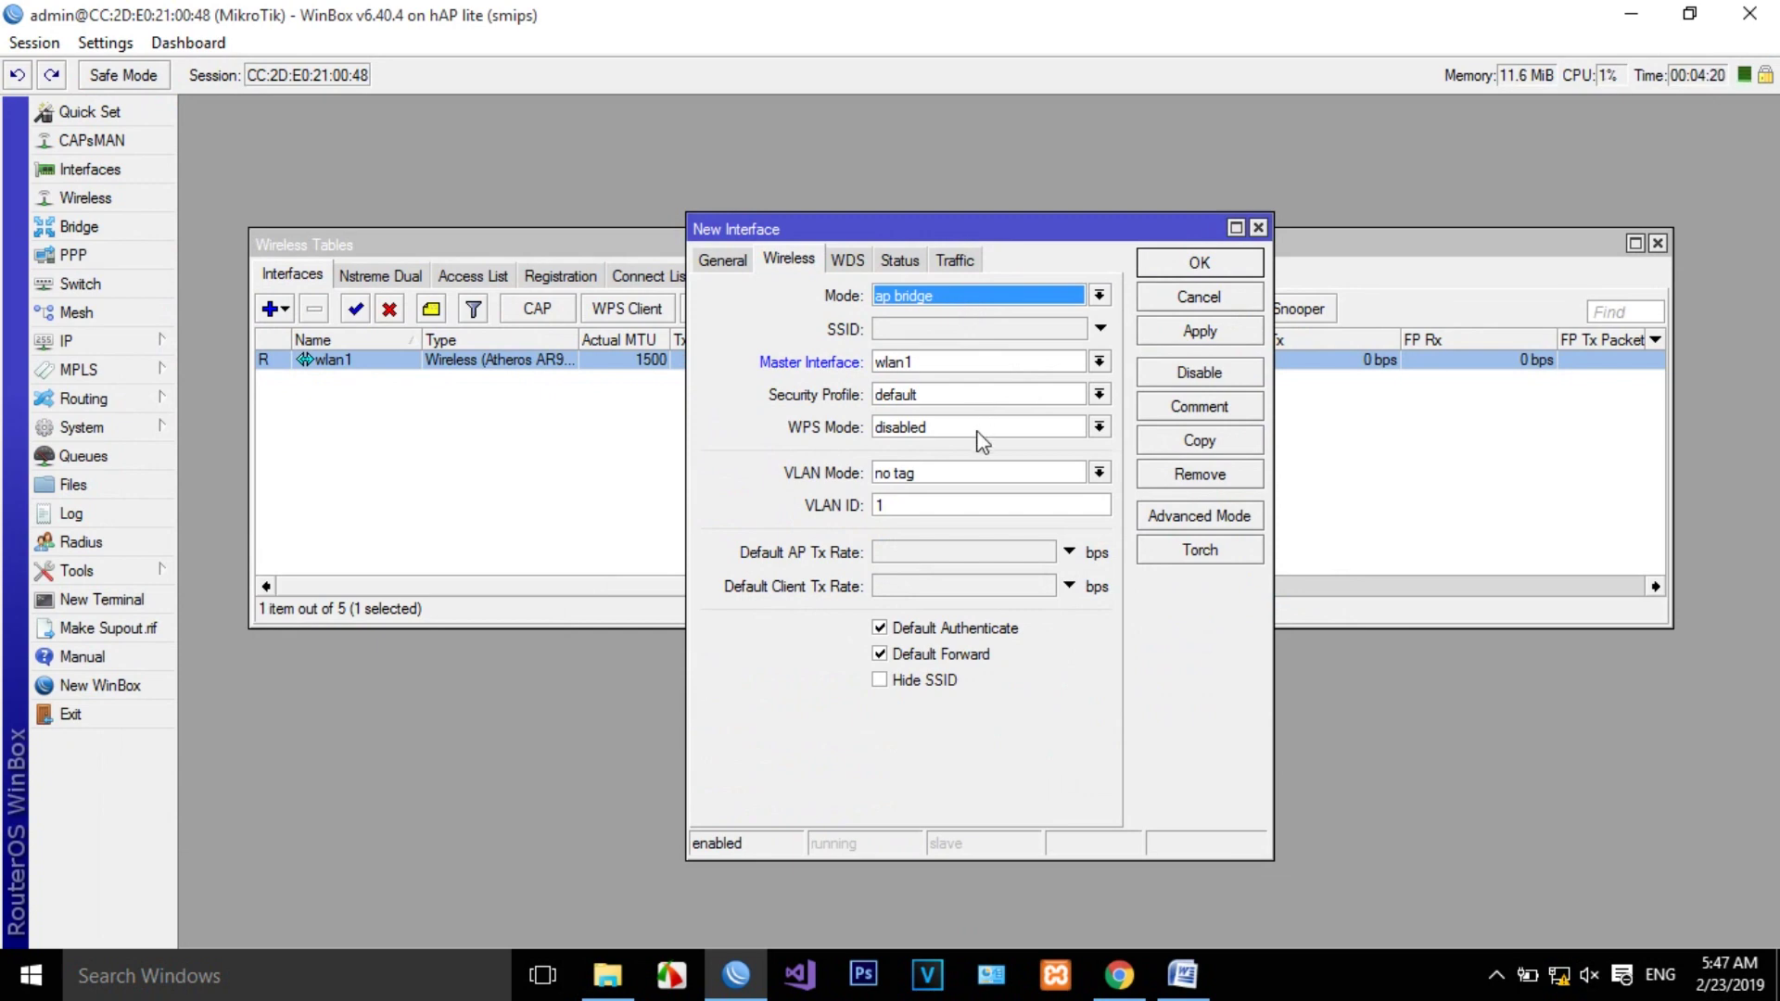
pyautogui.click(945, 331)
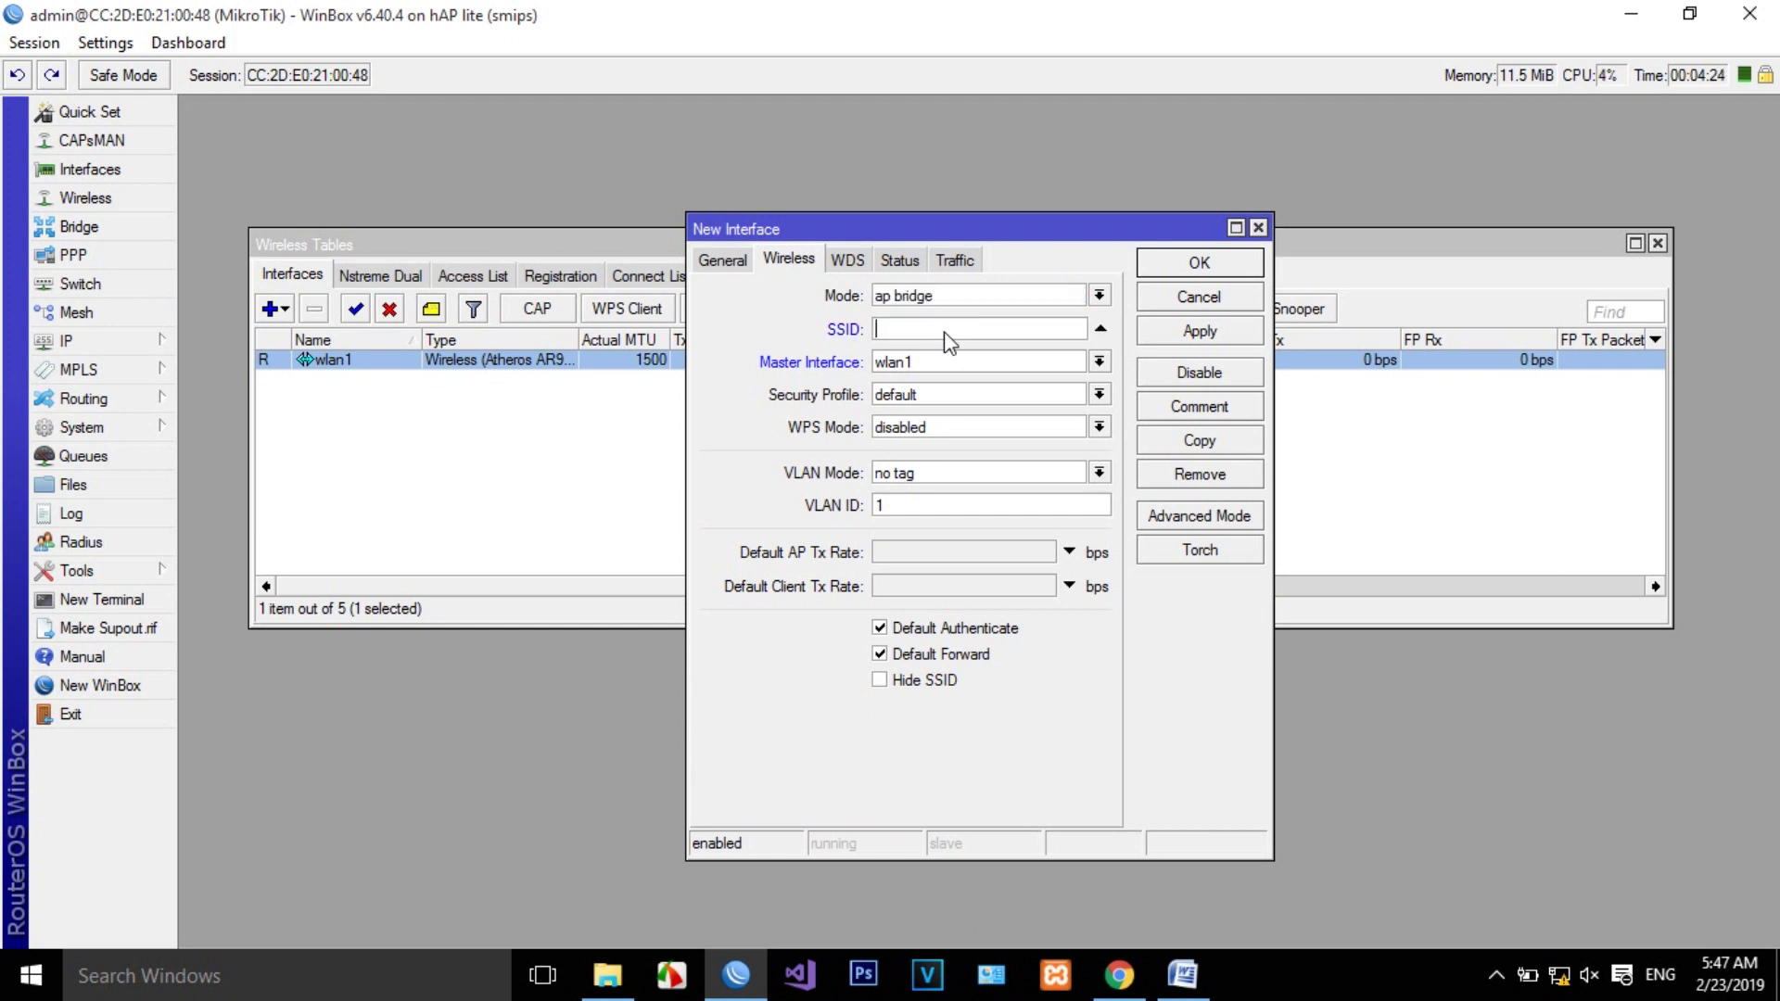
pyautogui.write('MY WIFI')
pyautogui.click(1198, 331)
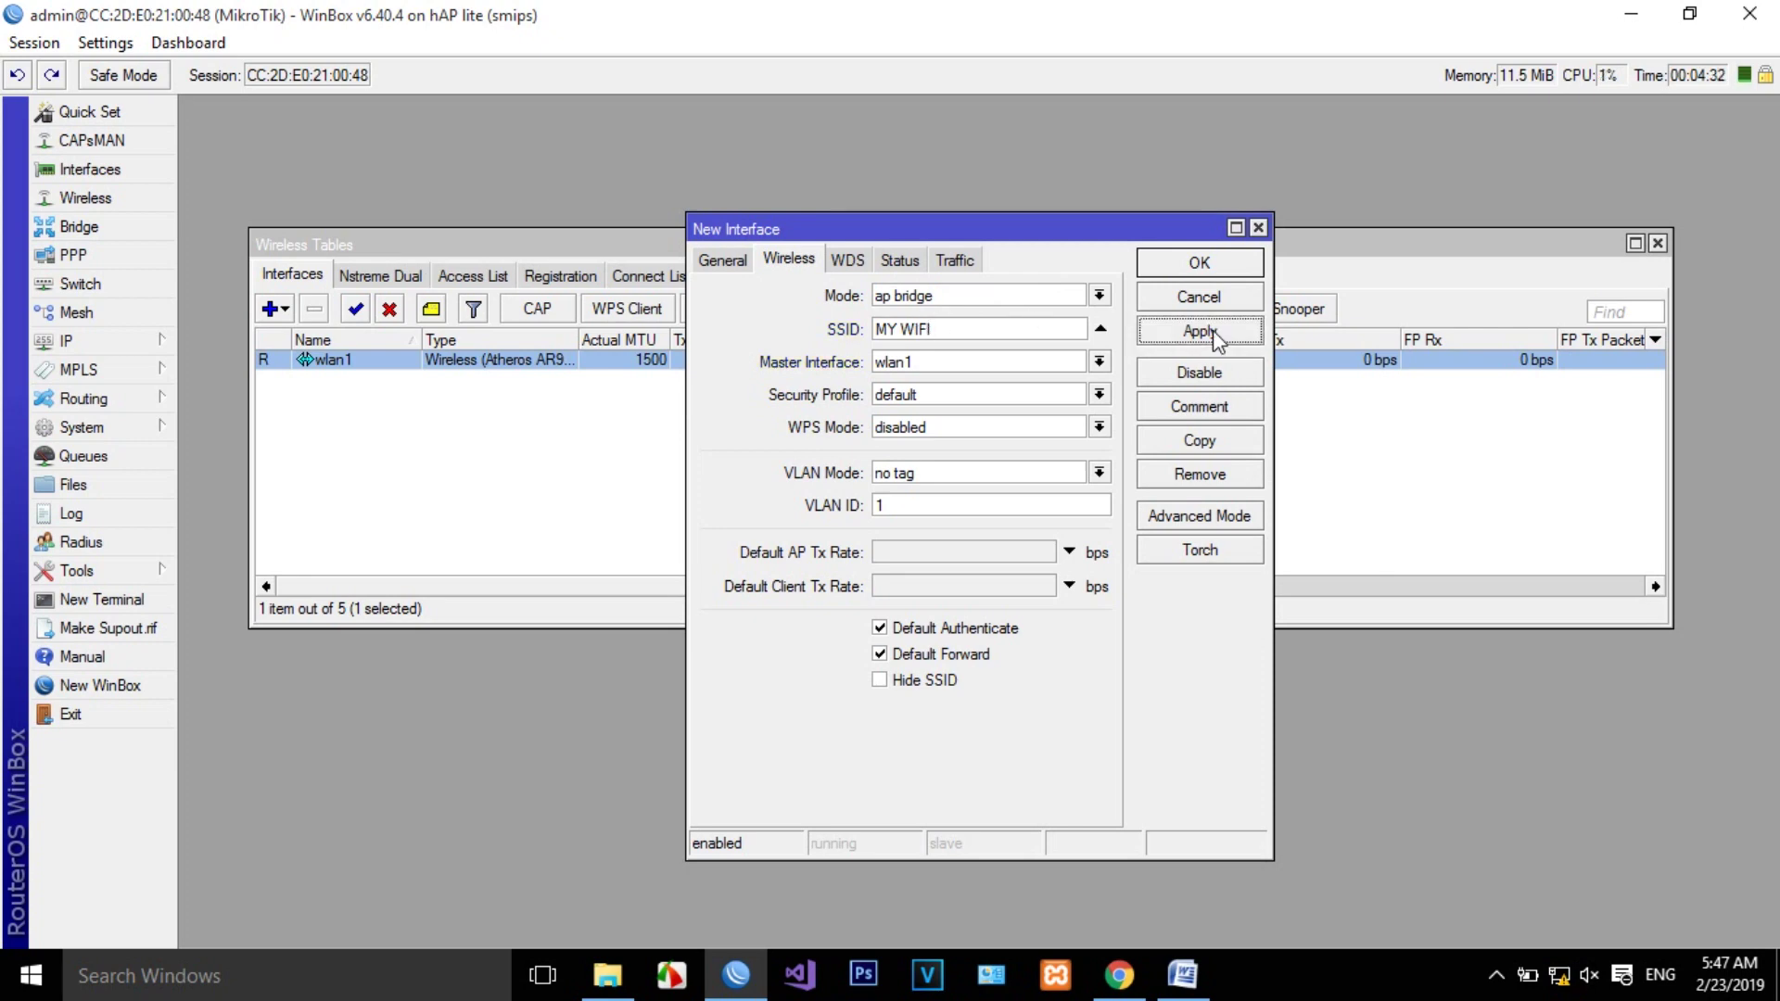
pyautogui.click(1212, 274)
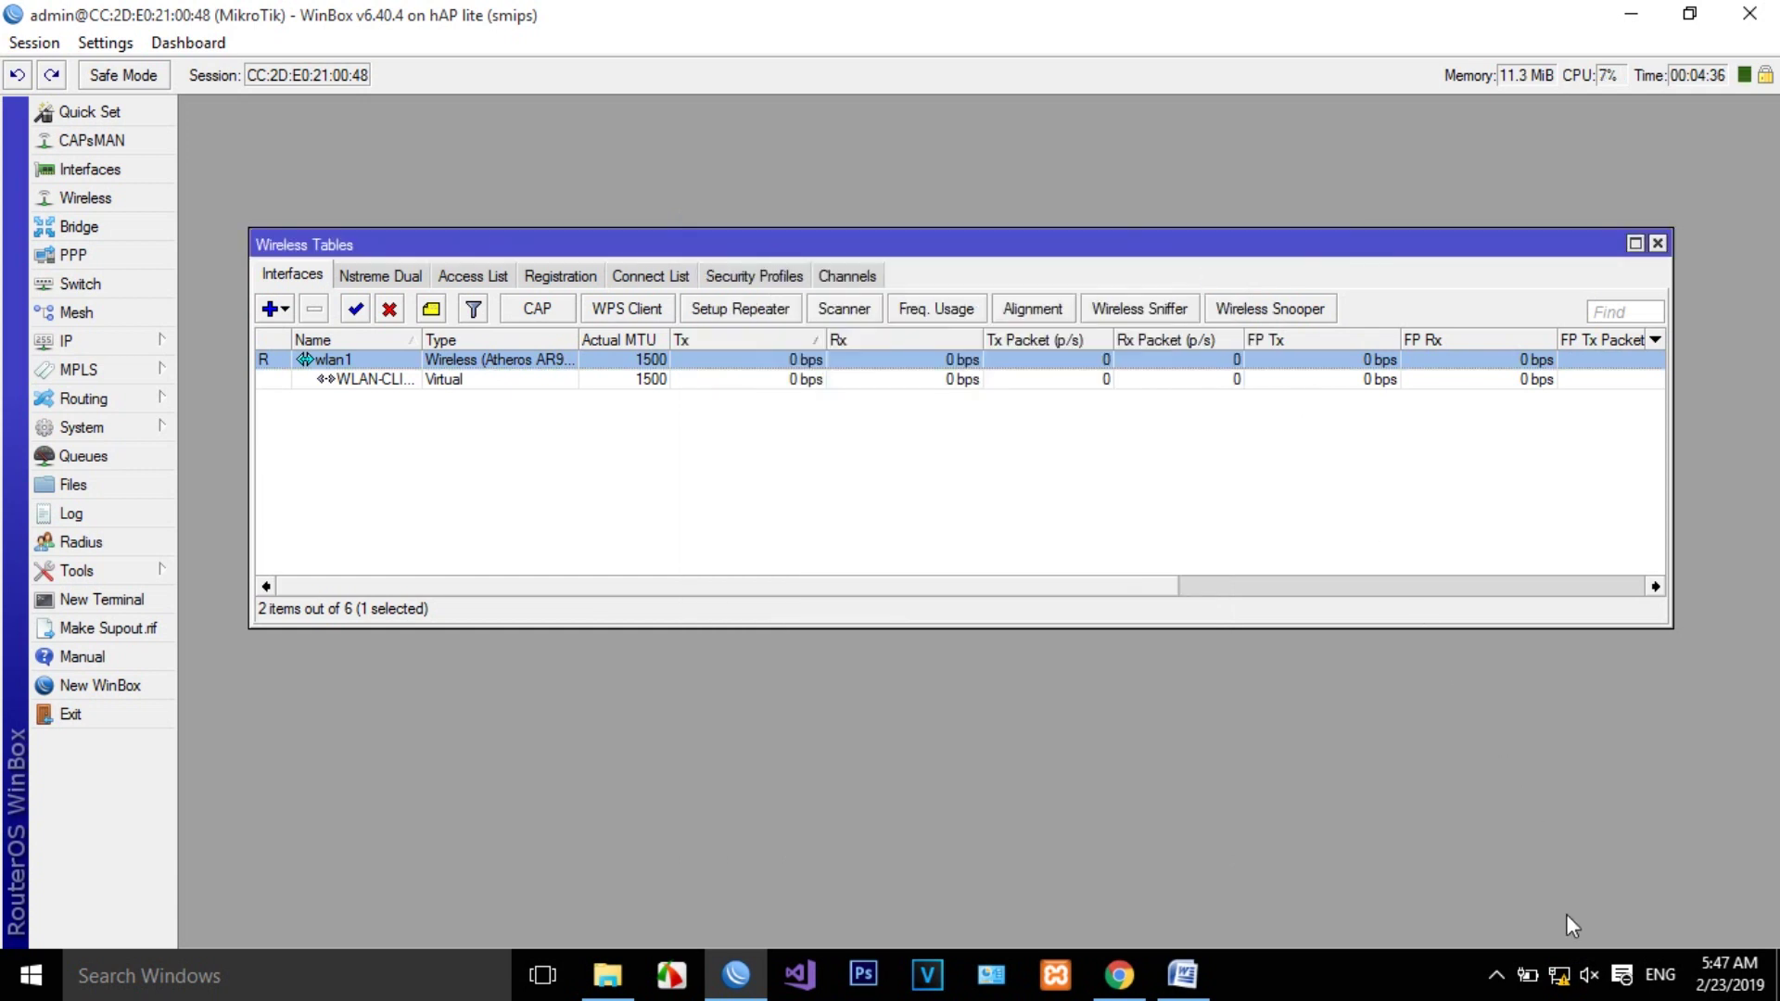
# Check the laptop's list of available Wi-Fi networks for the MY WIFI network
pyautogui.click(1561, 975)
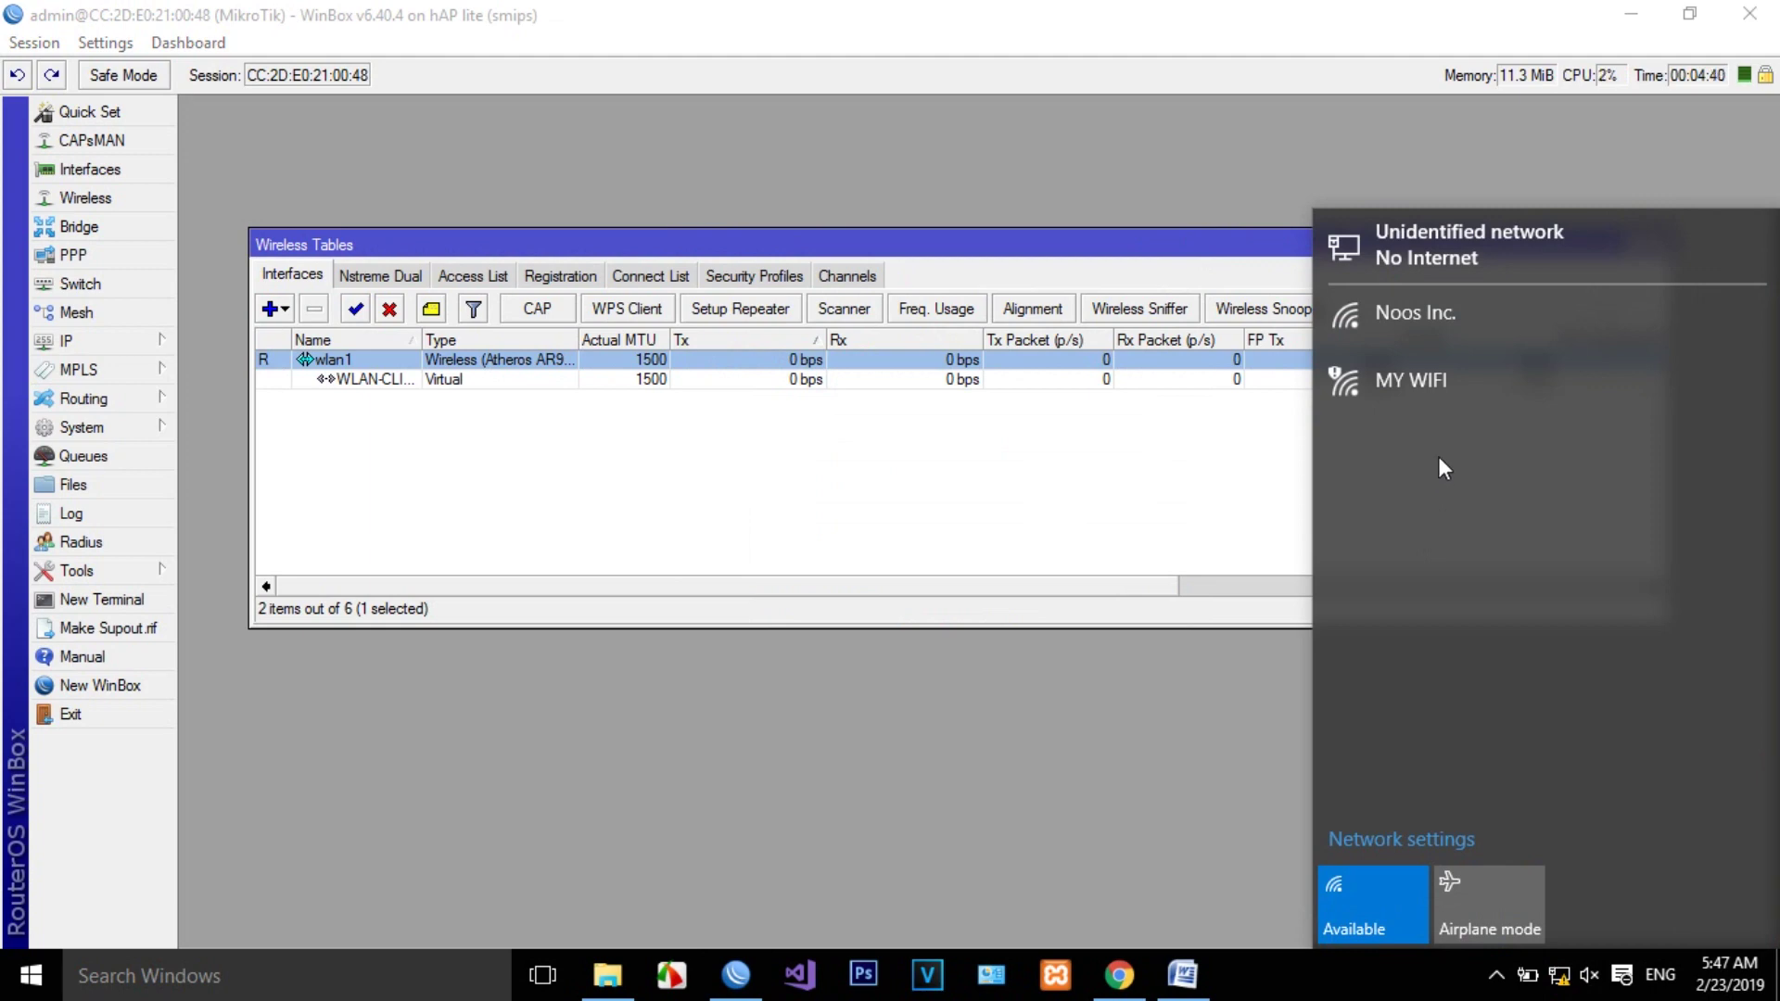
pyautogui.click(817, 459)
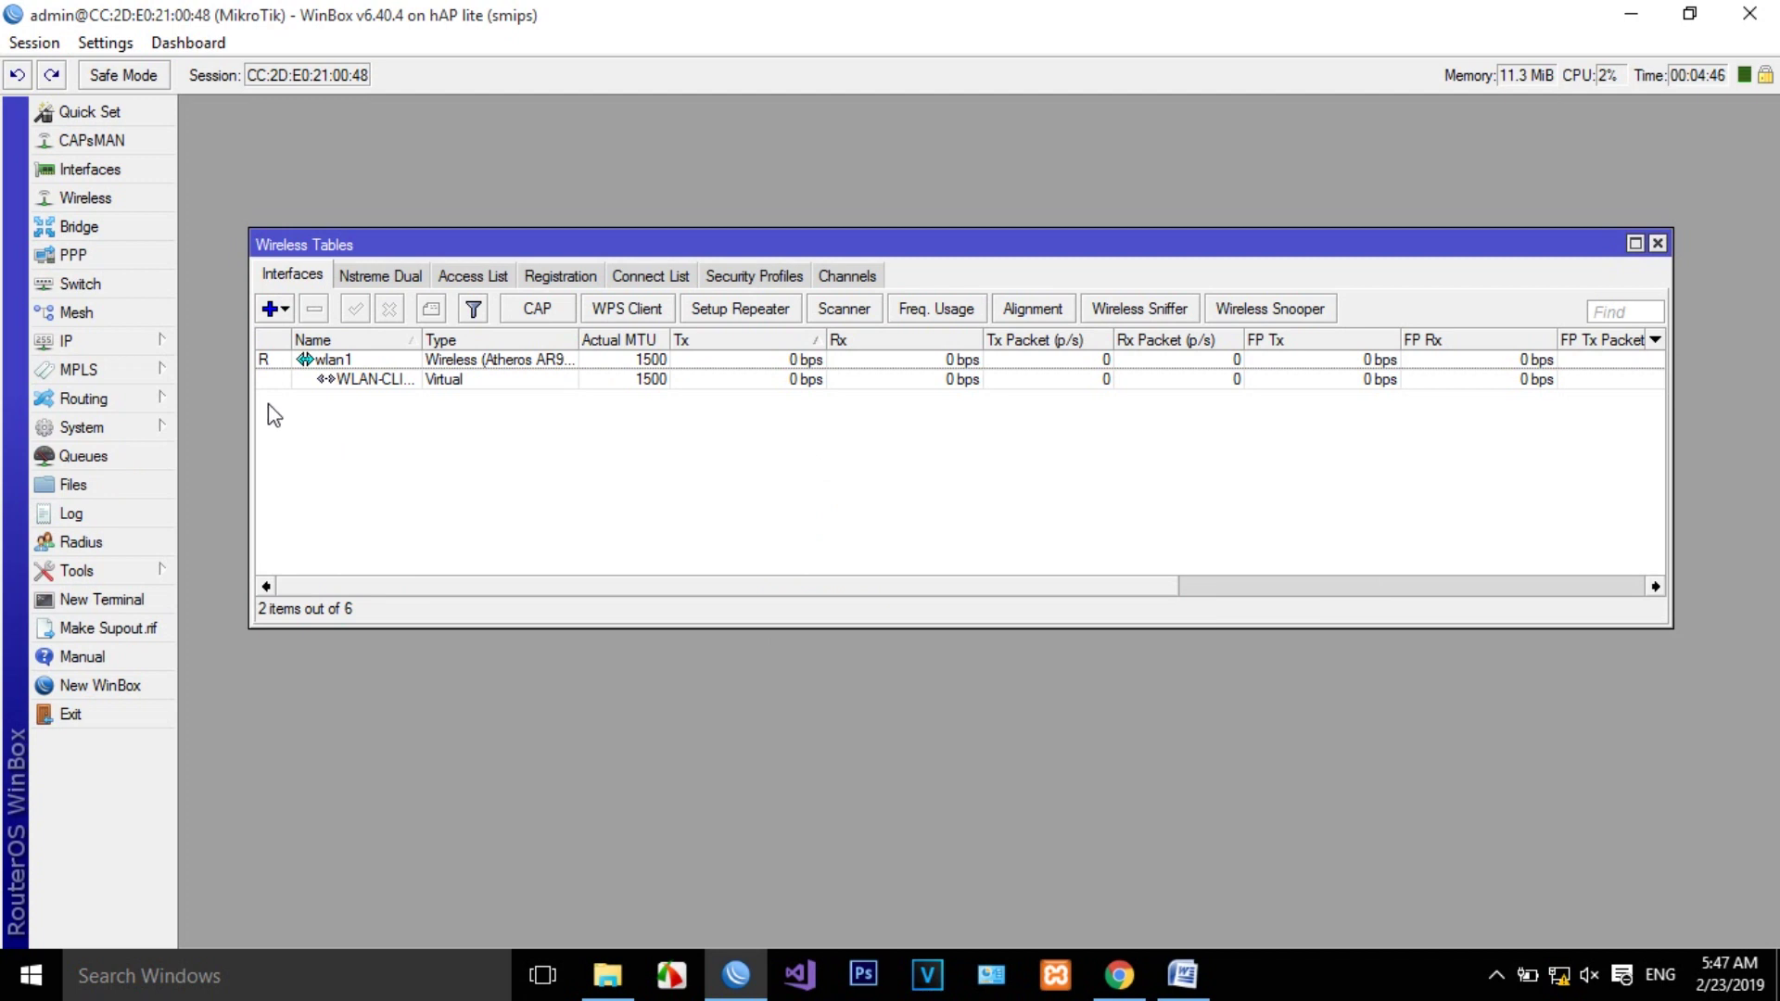
# Set the router's DNS servers to 8.8.8.8 and 8.8.4.4 and save the DNS settings
pyautogui.click(143, 343)
pyautogui.click(215, 504)
pyautogui.doubleClick(605, 381)
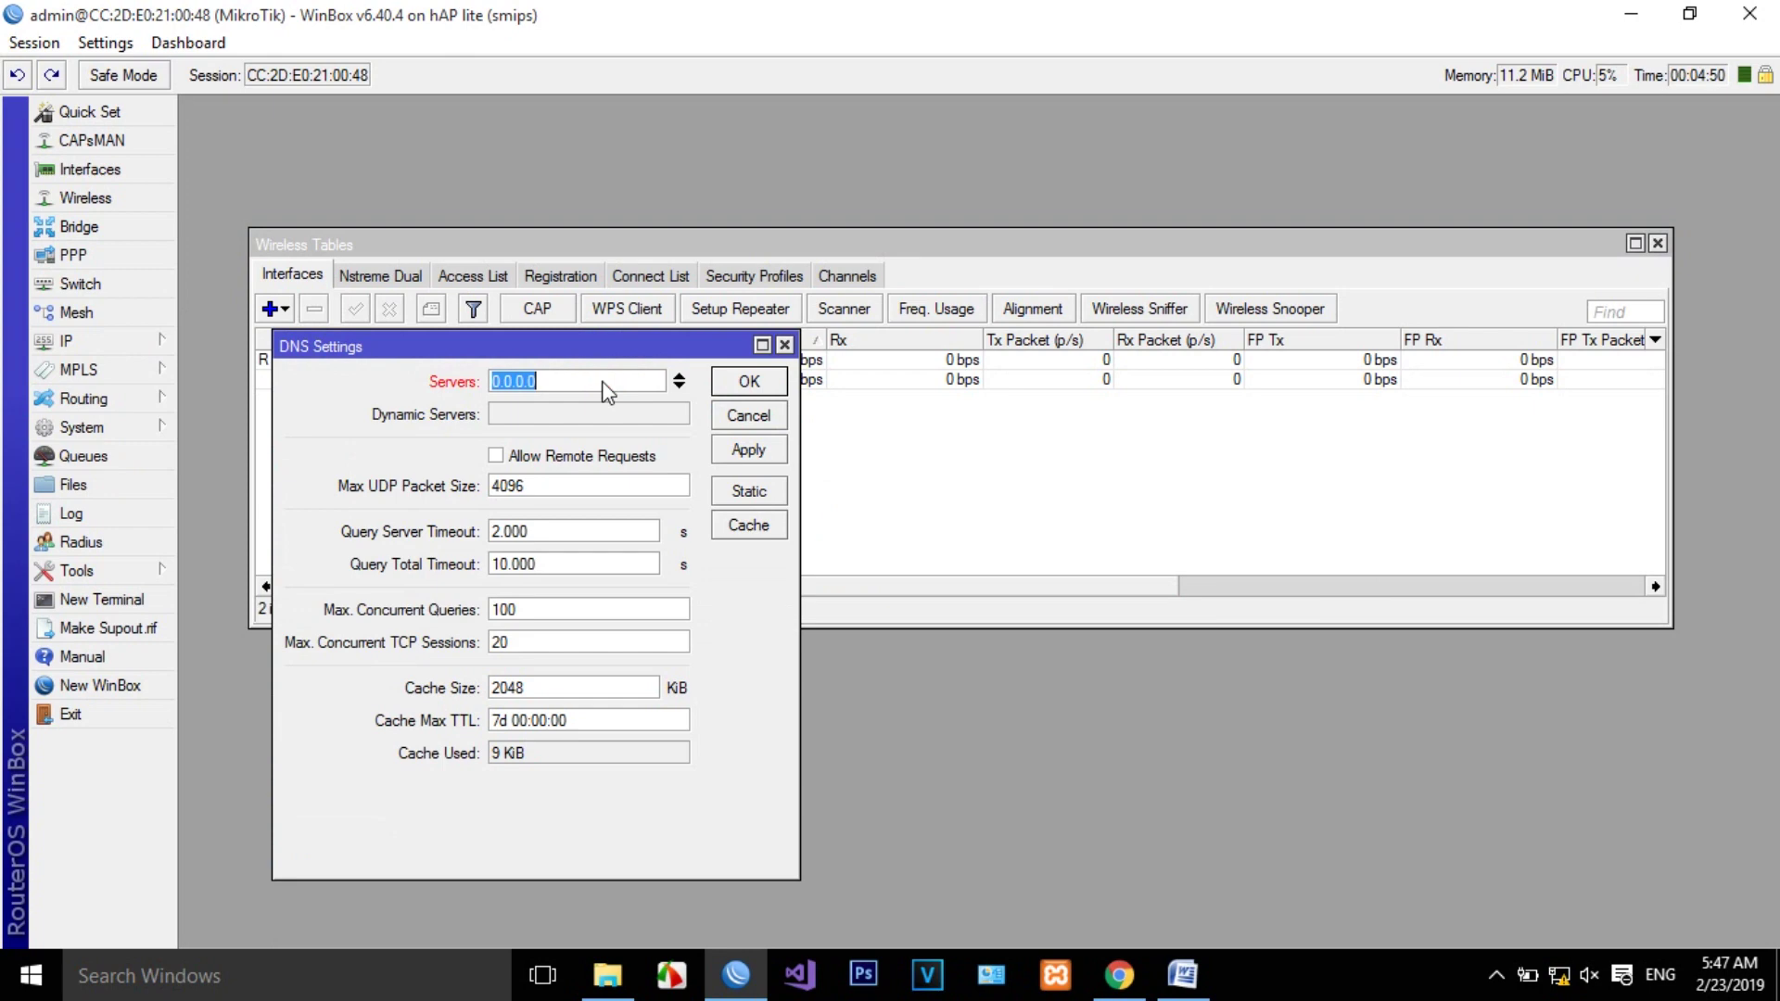
pyautogui.write('8.8.8.8')
pyautogui.click(679, 386)
pyautogui.write('8.8.')
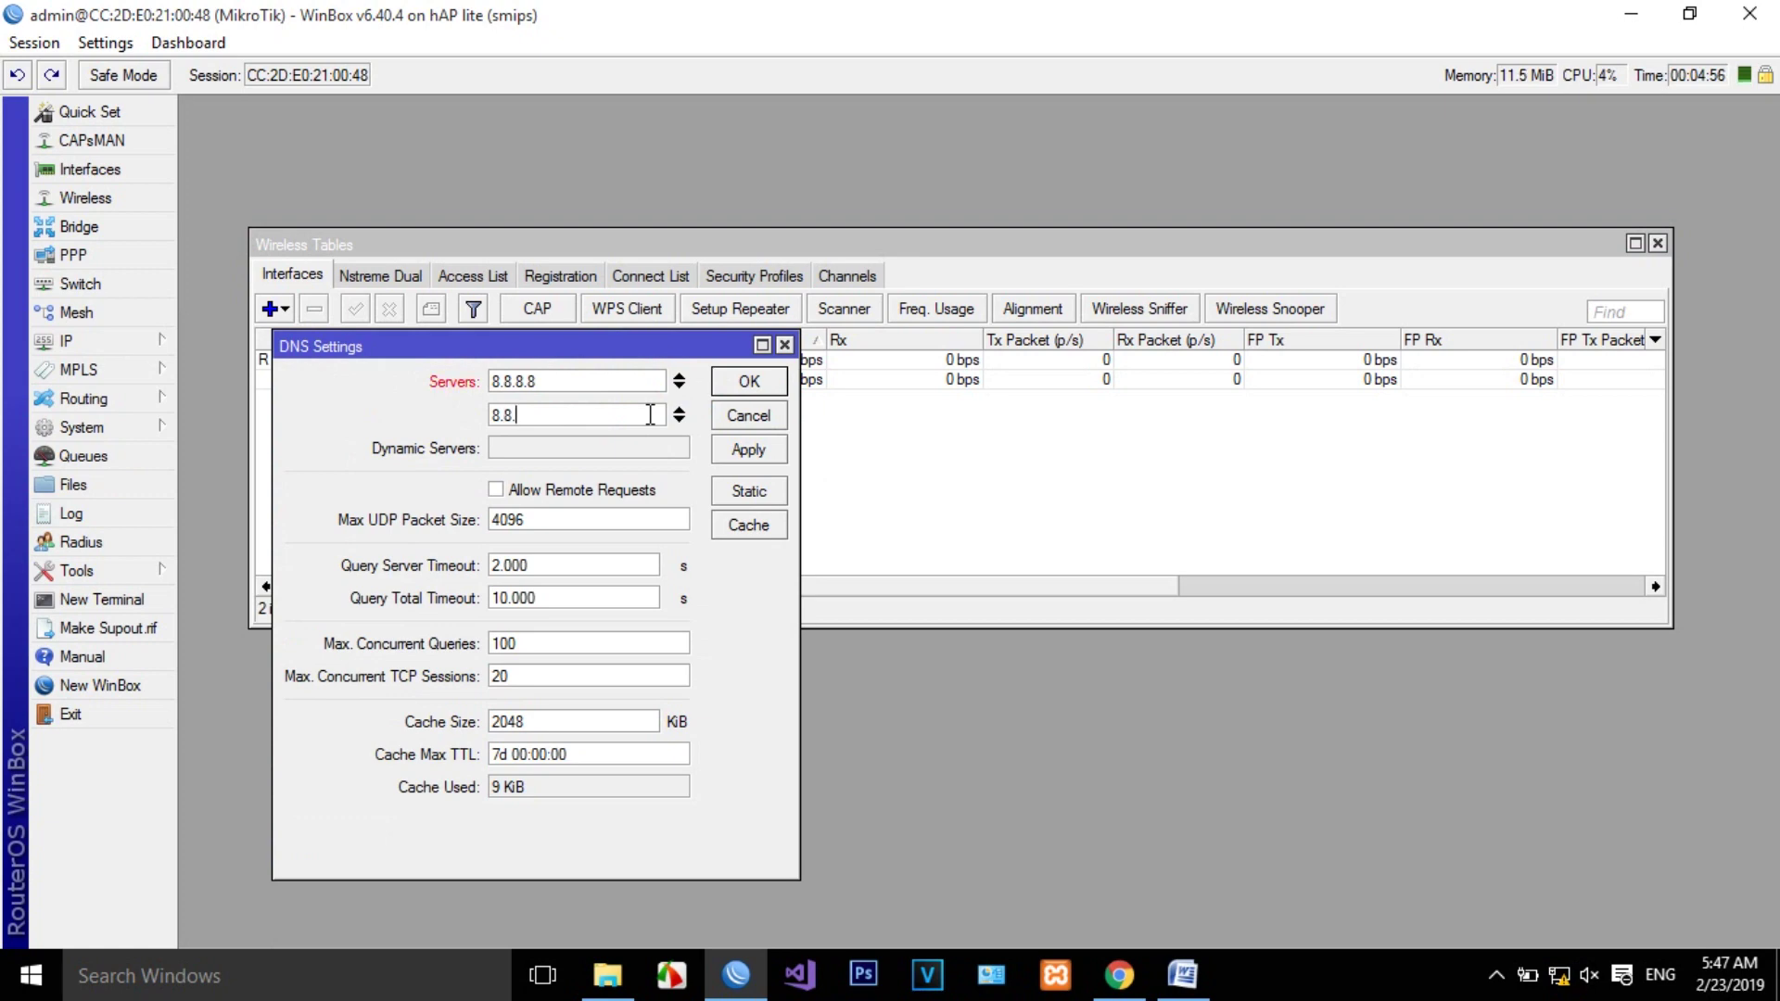
pyautogui.write('4.4')
pyautogui.click(748, 451)
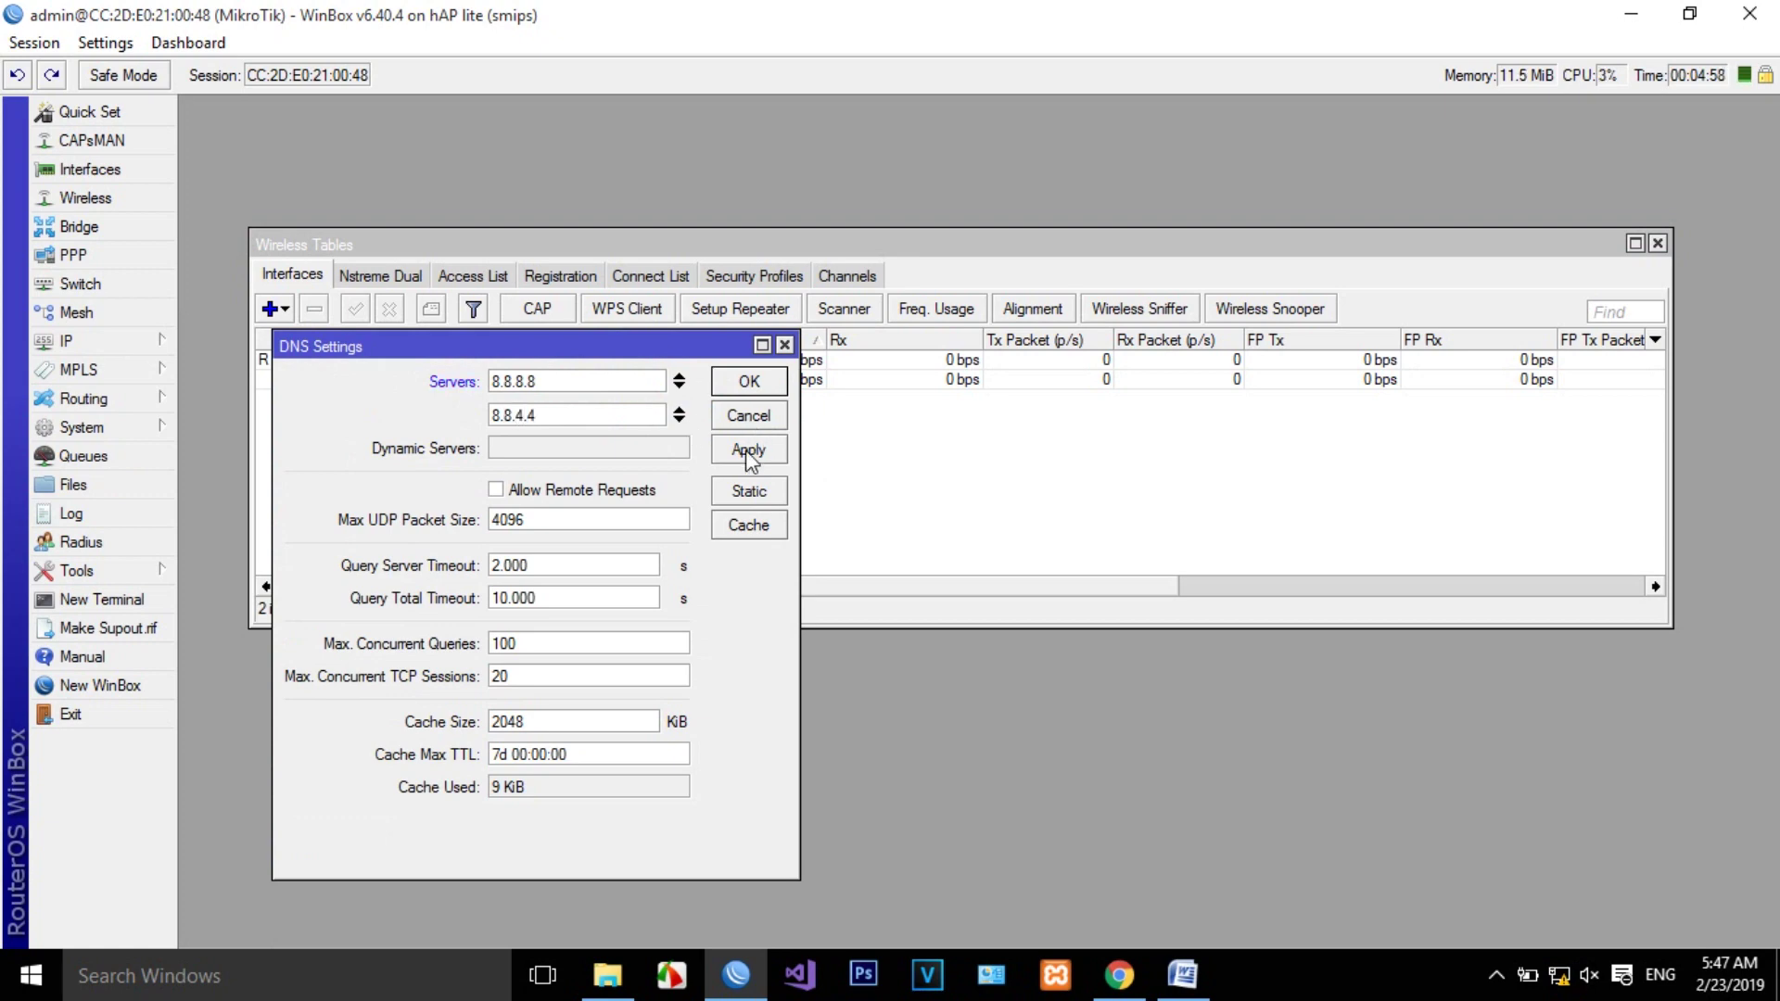
pyautogui.click(751, 382)
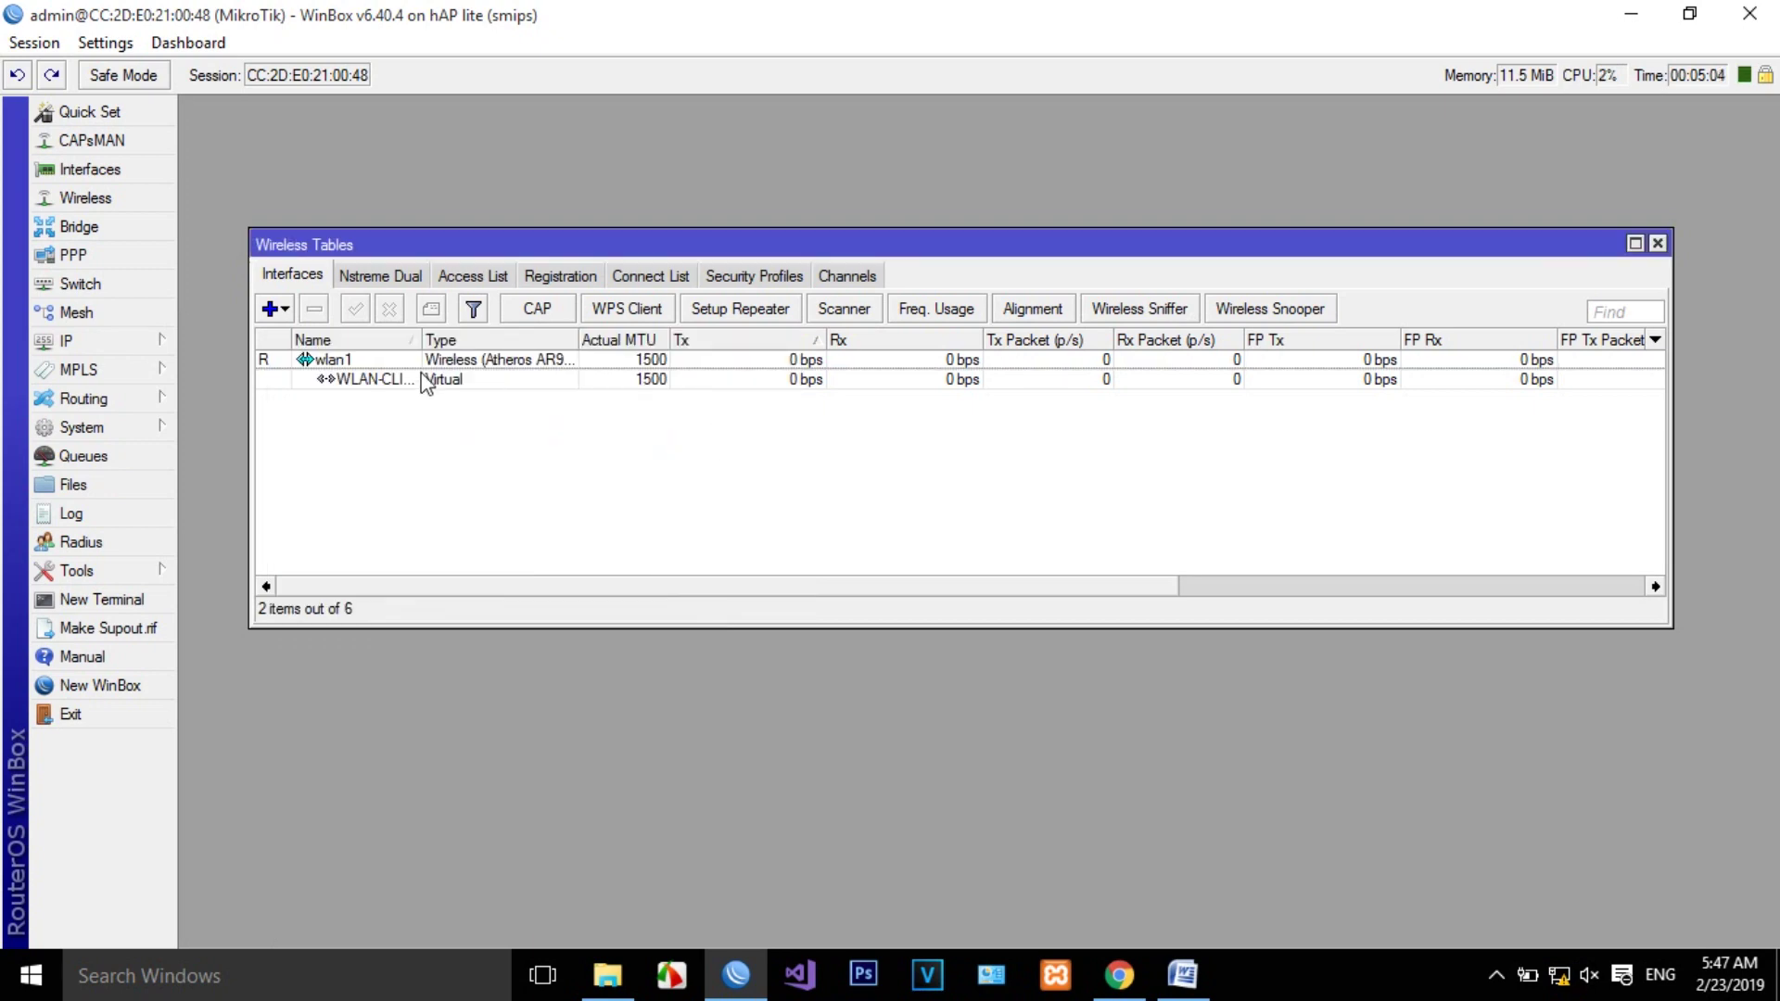
# Review the wireless settings of wlan1, close them, and open the router's IP address list
pyautogui.doubleClick(395, 361)
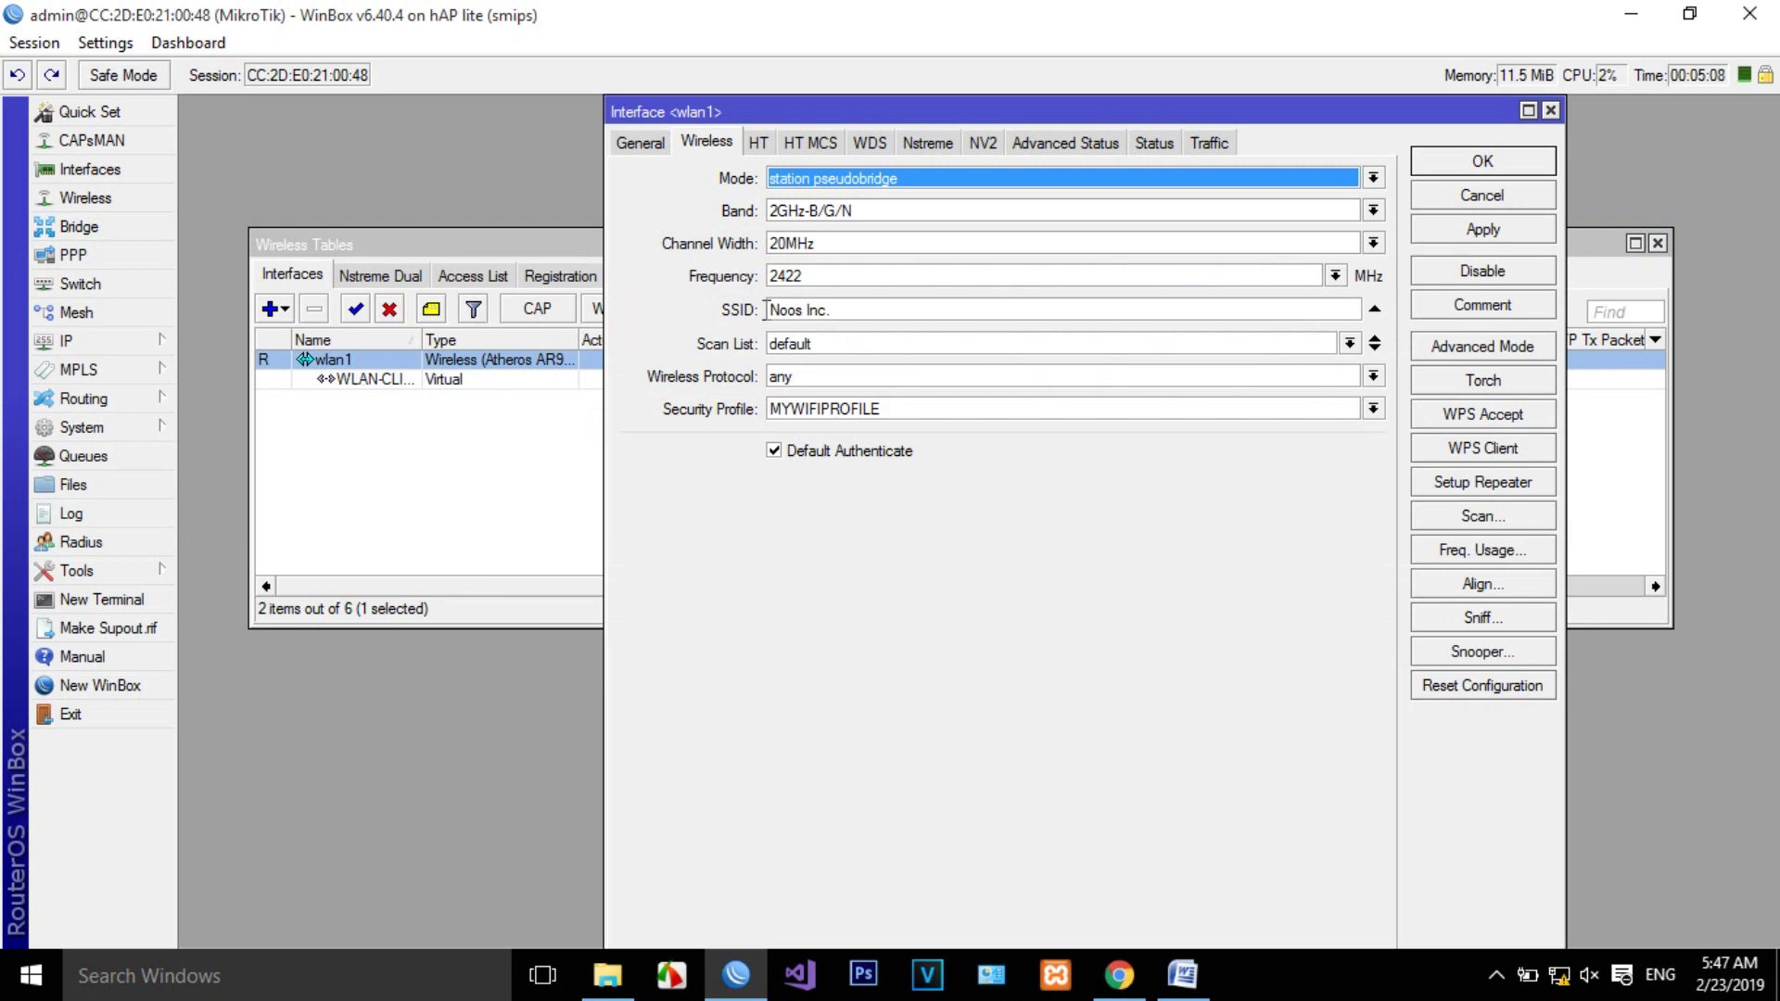
pyautogui.click(1550, 110)
pyautogui.click(72, 343)
pyautogui.click(399, 359)
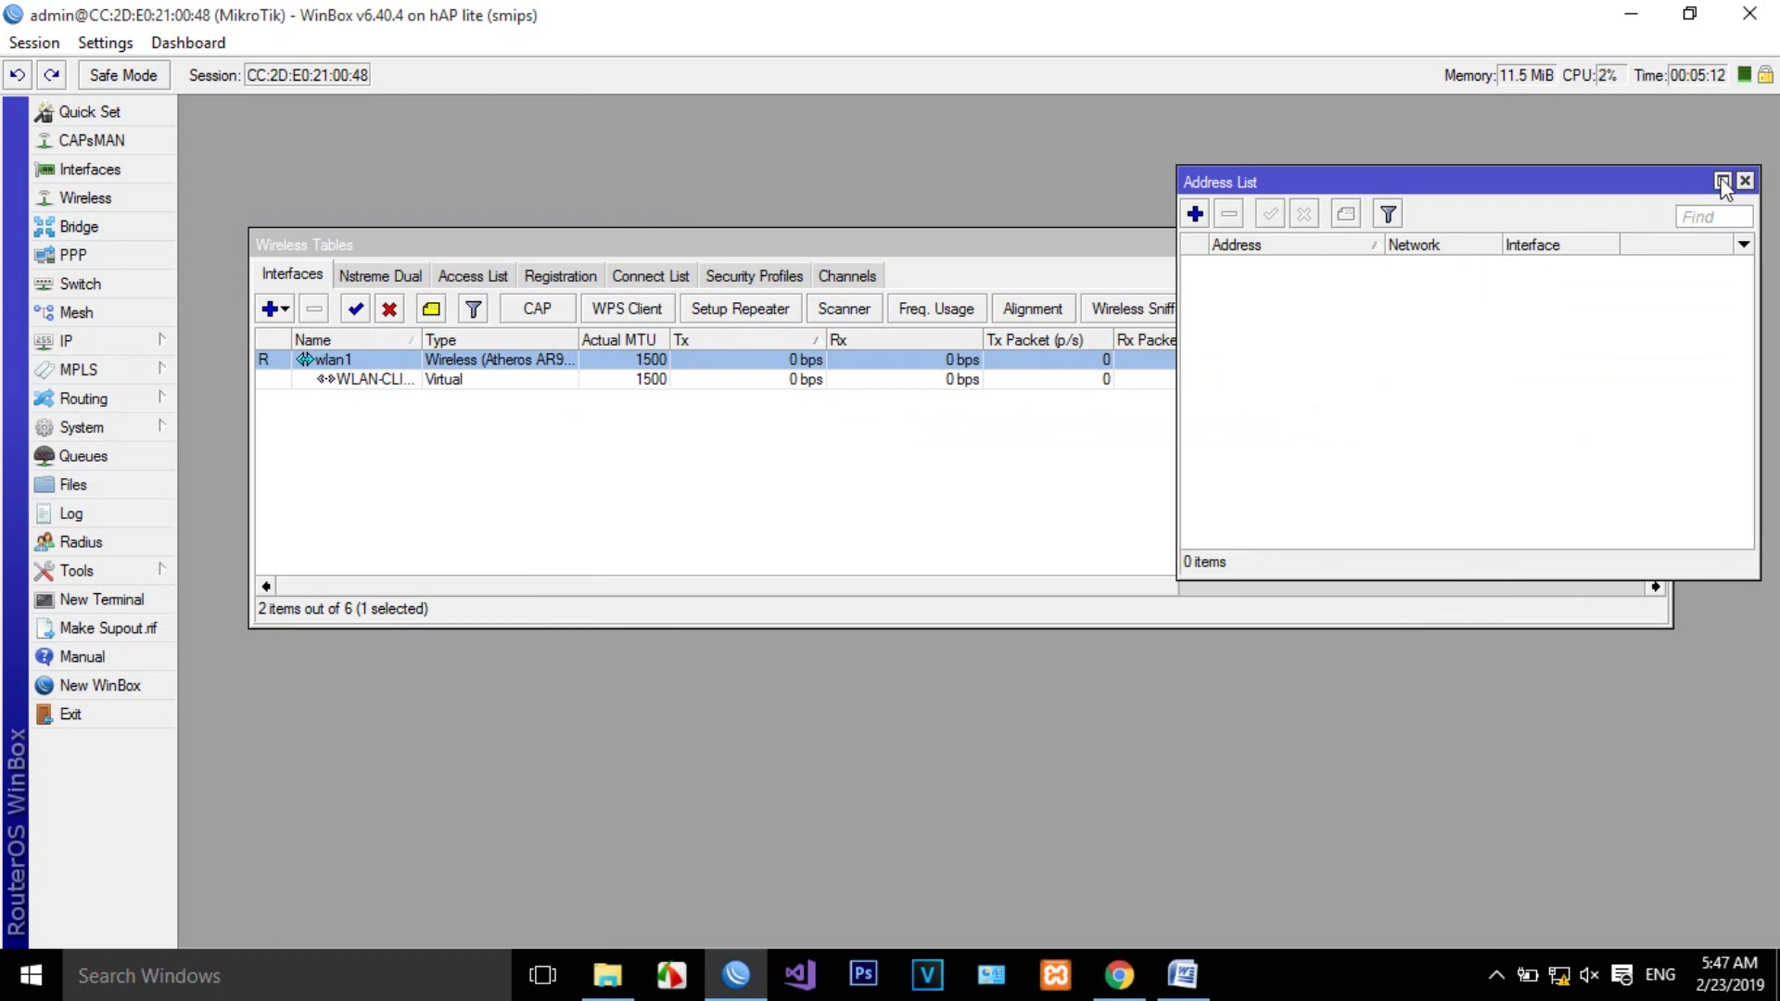
# Add a DHCP client on wlan1, keeping peer DNS, peer NTP and the default route enabled
pyautogui.click(120, 341)
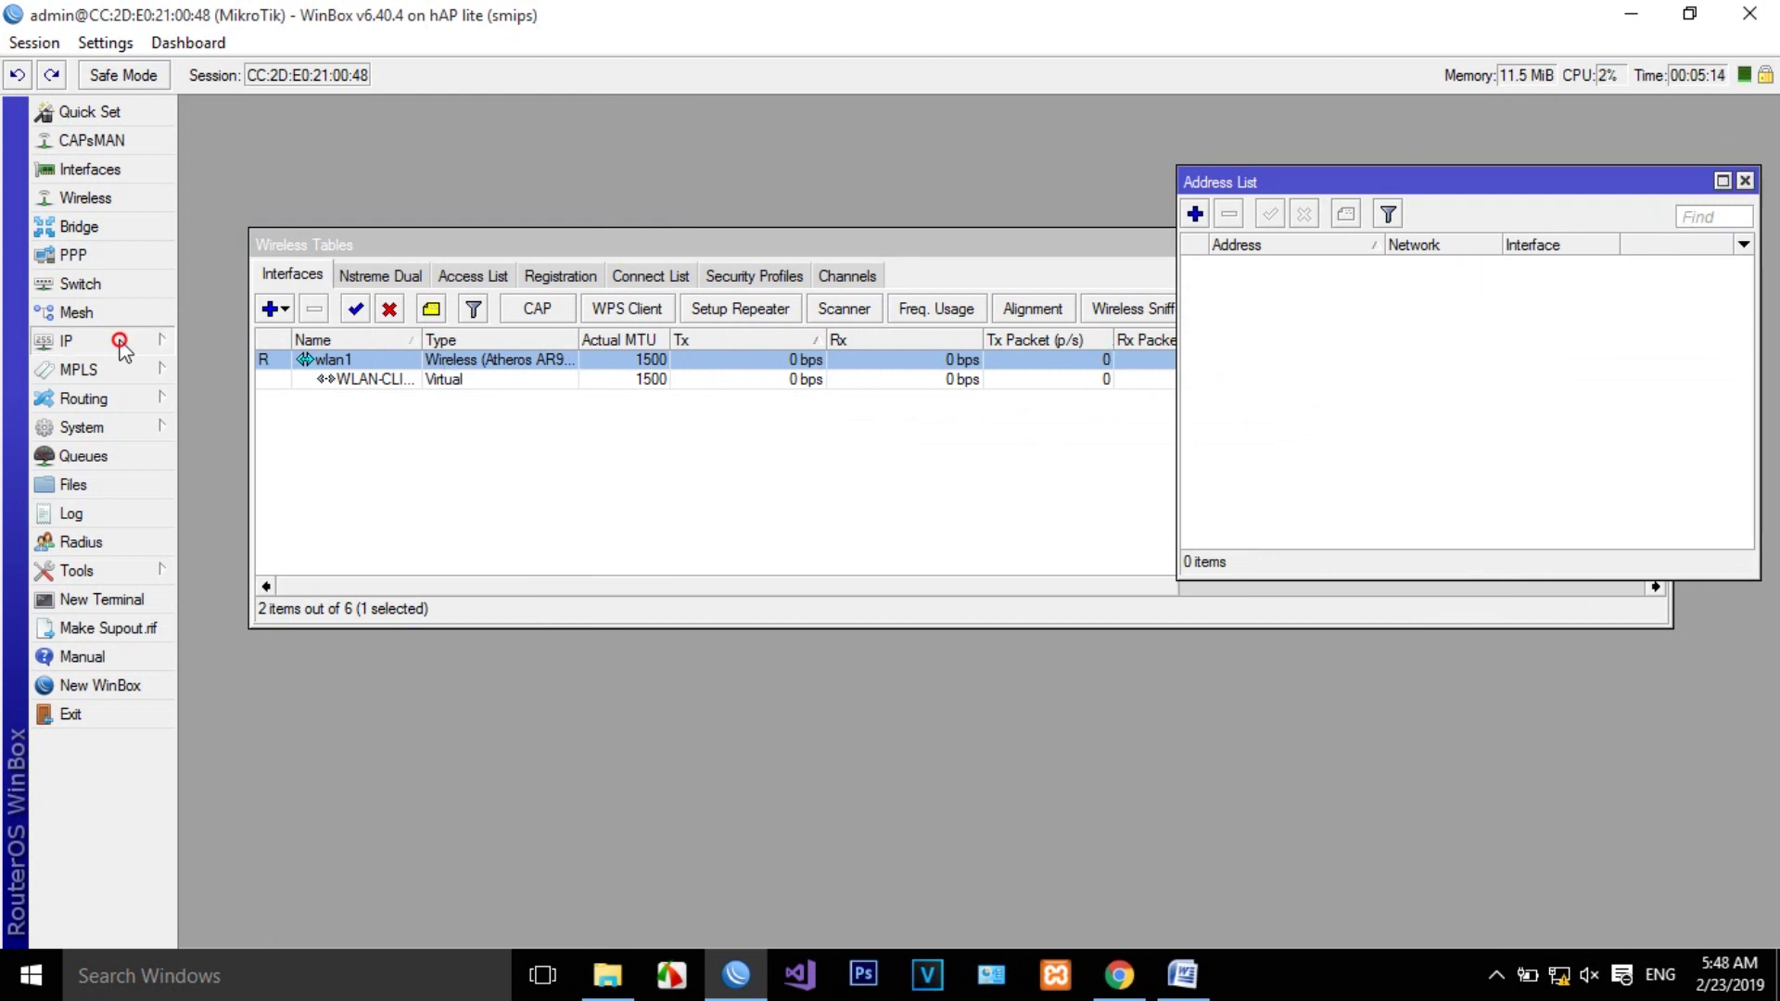
pyautogui.click(261, 420)
pyautogui.moveTo(1255, 249); pyautogui.dragTo(590, 371)
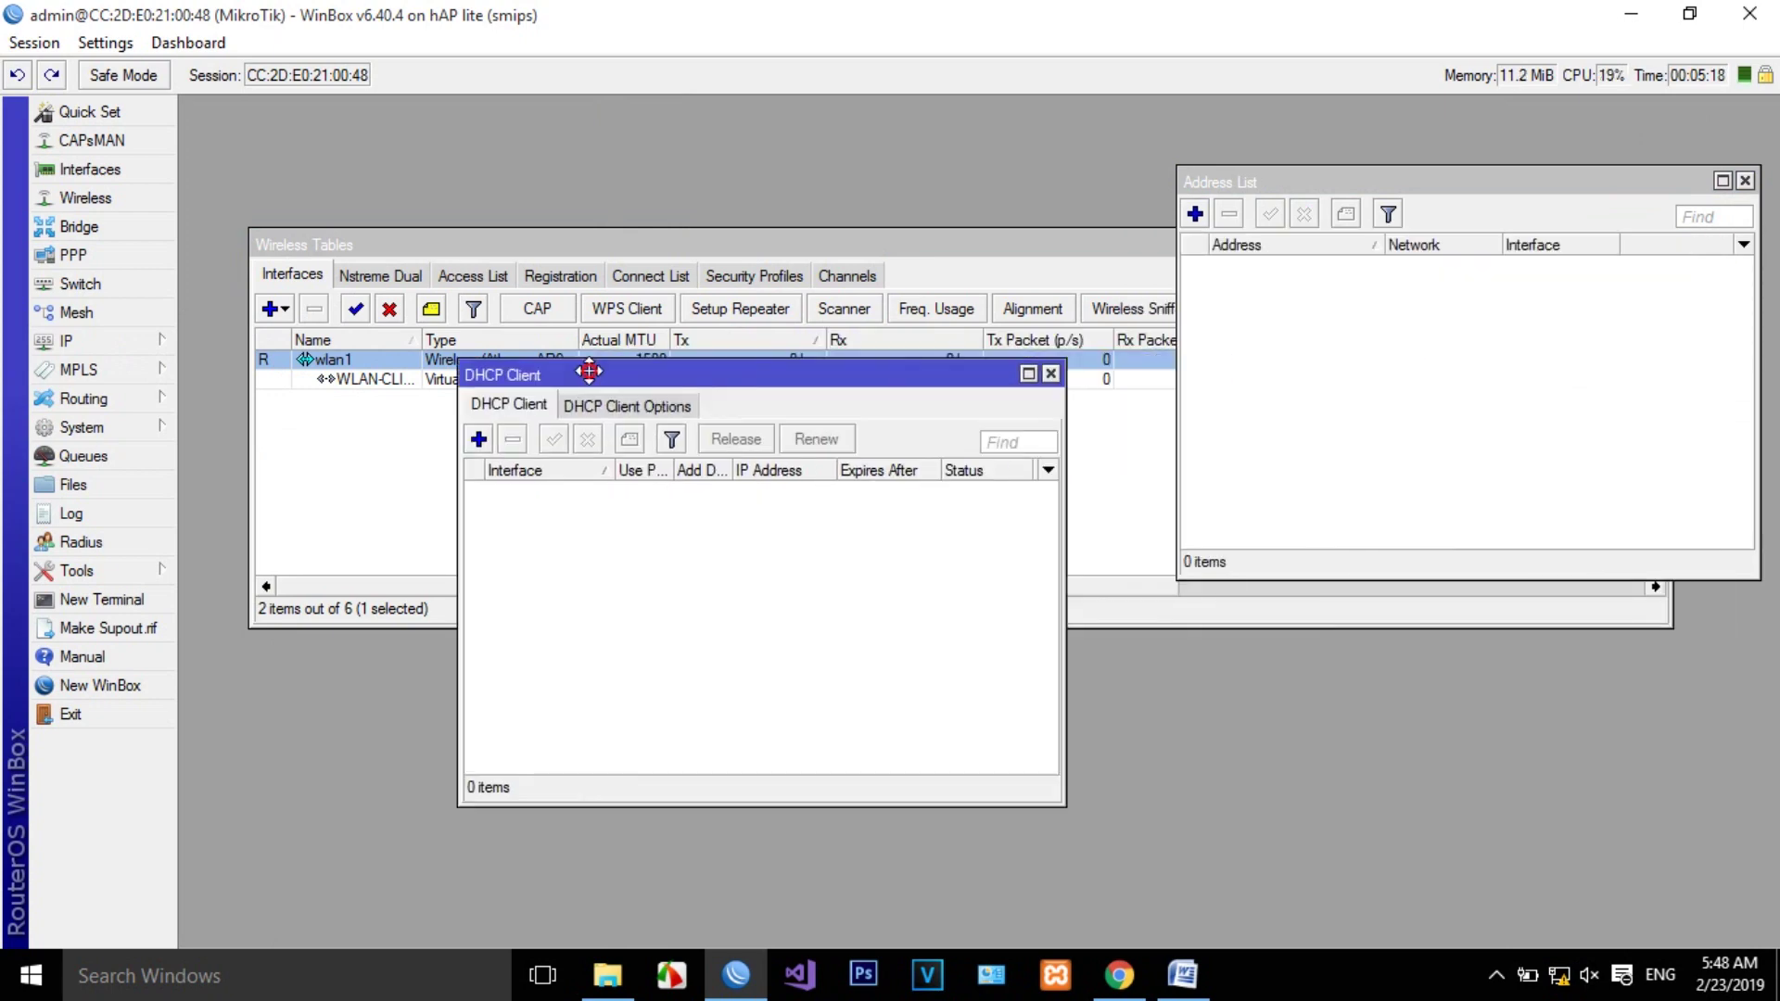
pyautogui.click(479, 440)
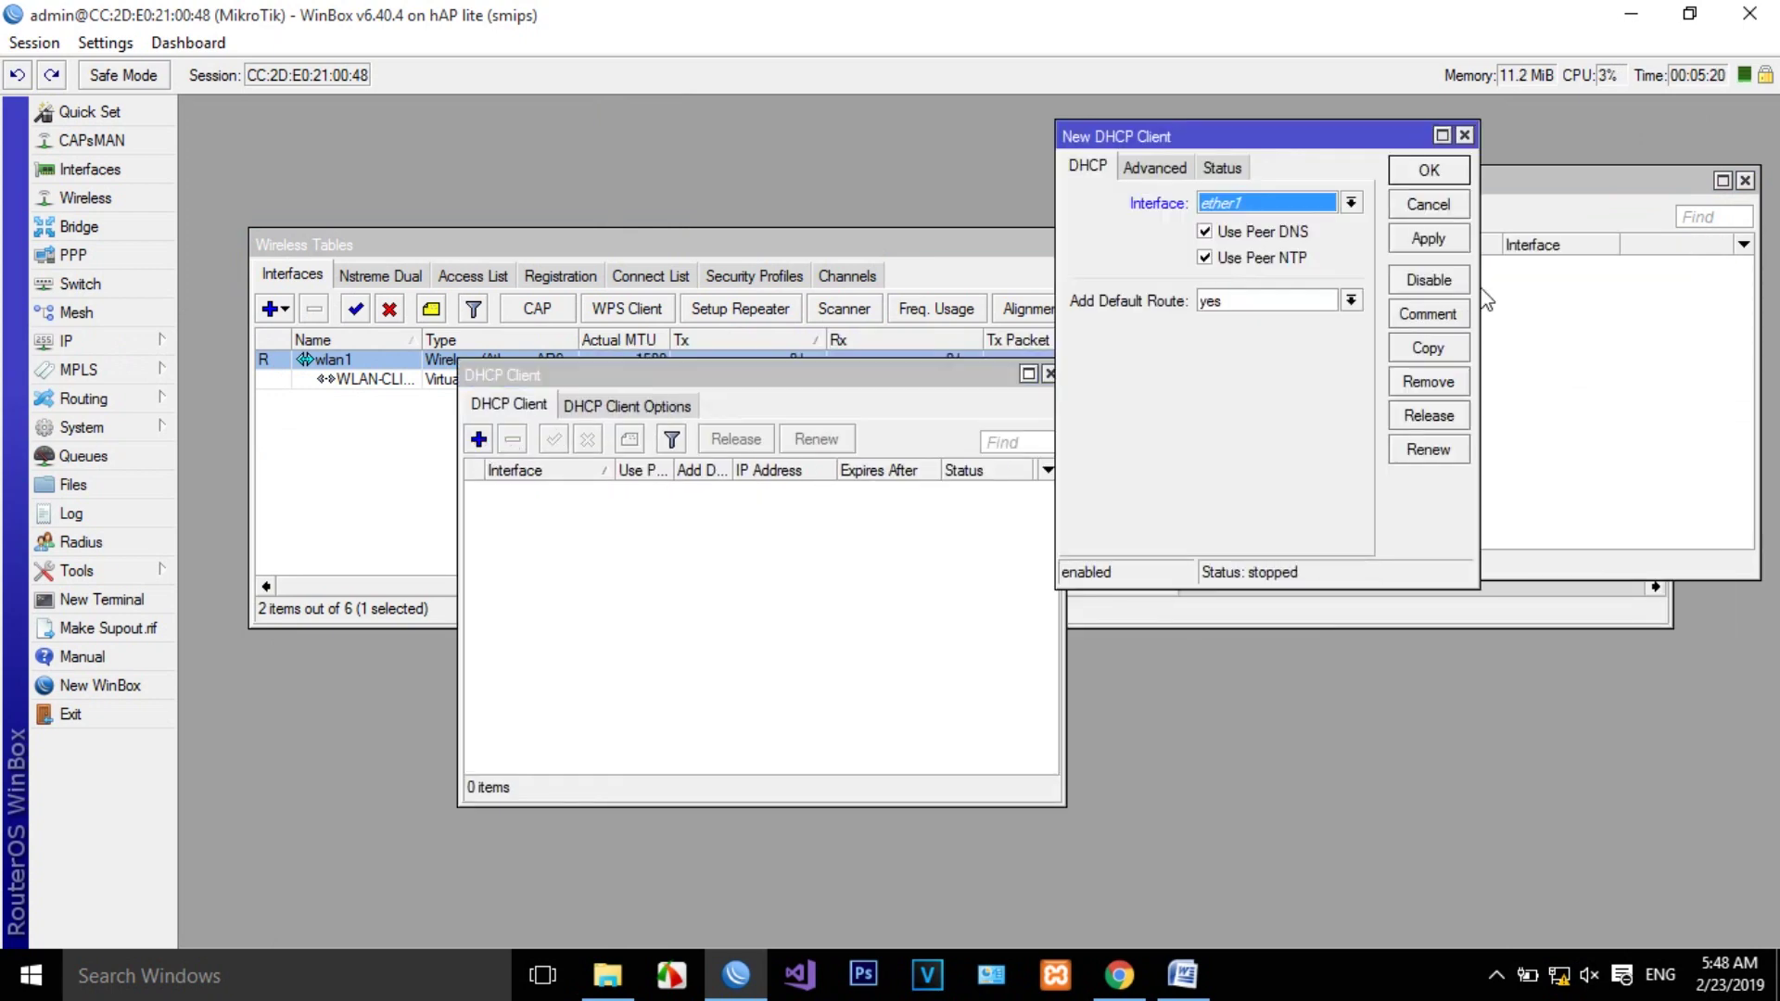
pyautogui.moveTo(1234, 136); pyautogui.dragTo(747, 333)
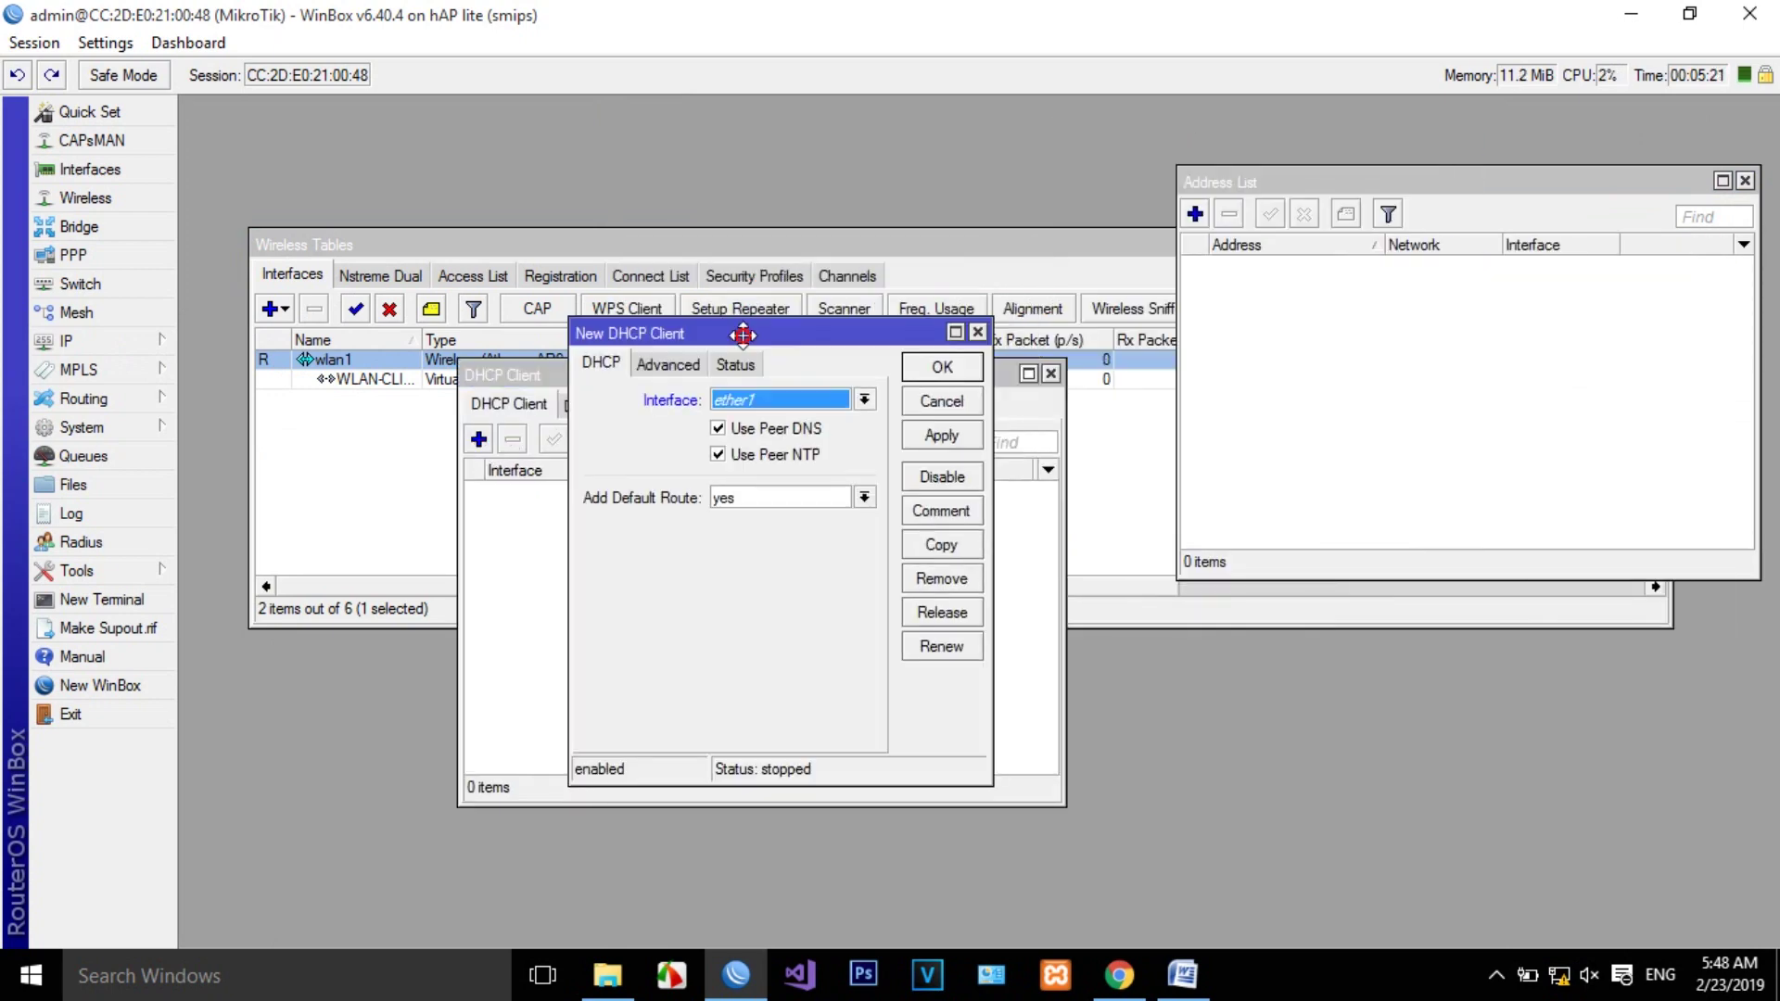
pyautogui.click(829, 402)
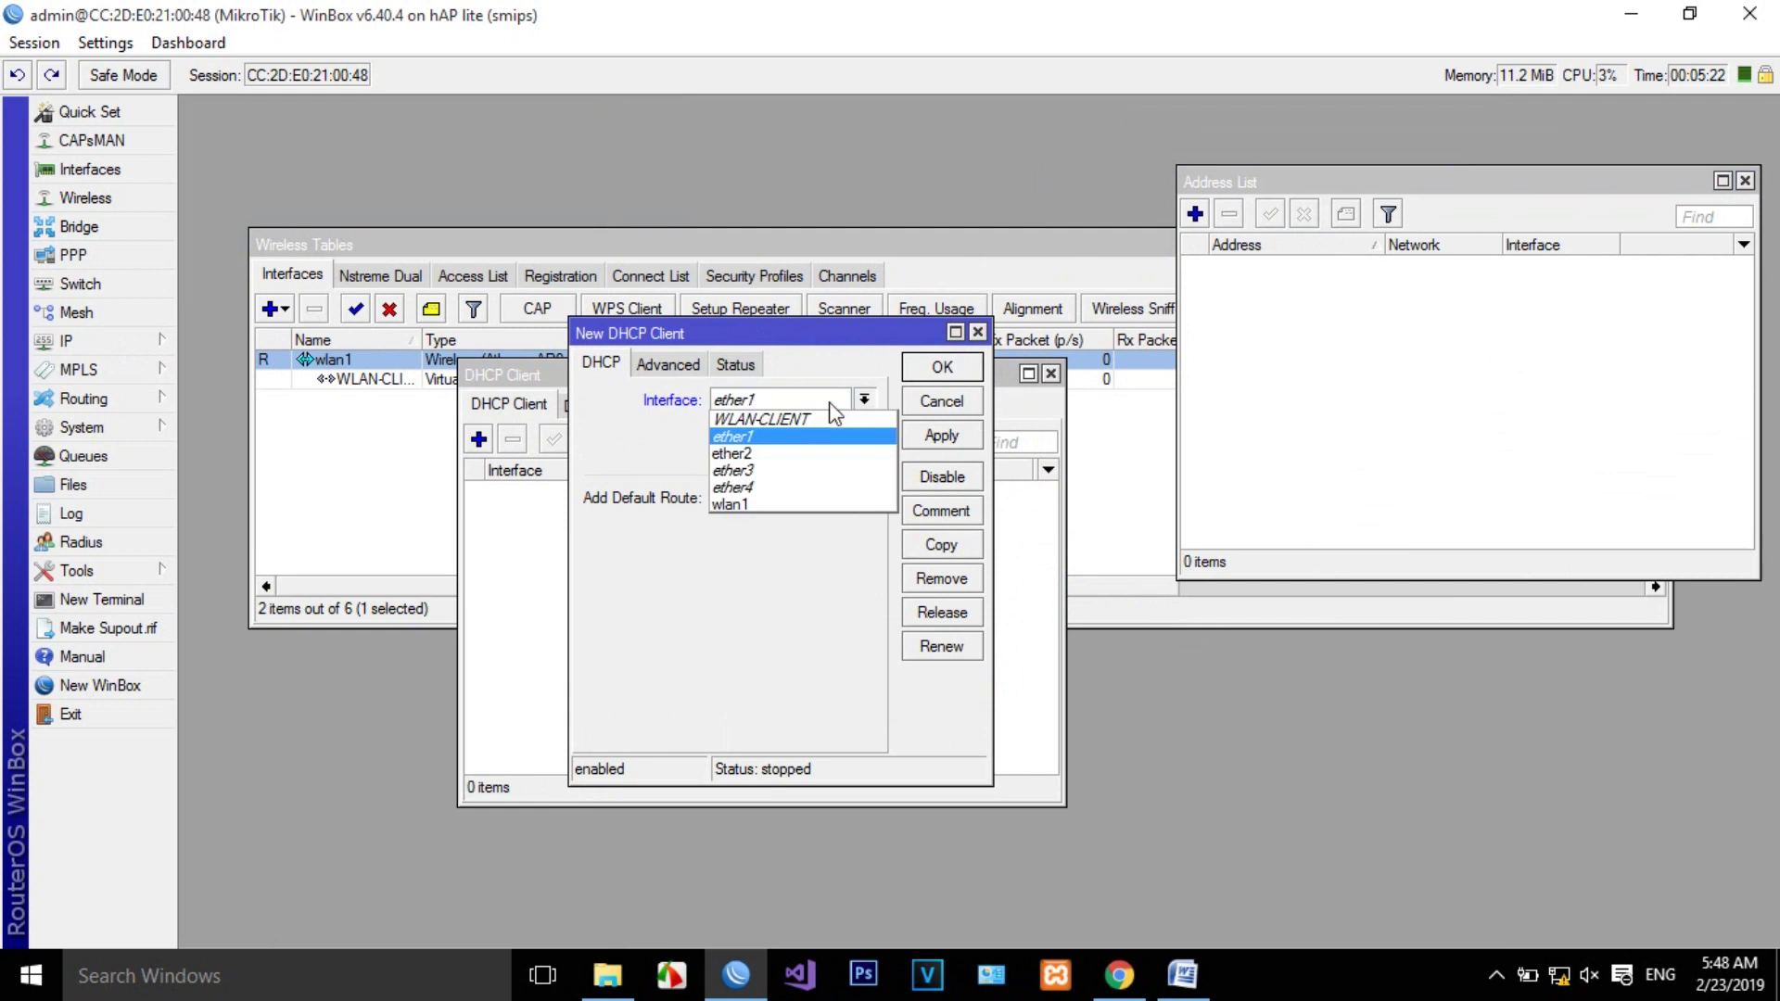
pyautogui.click(817, 504)
pyautogui.click(931, 434)
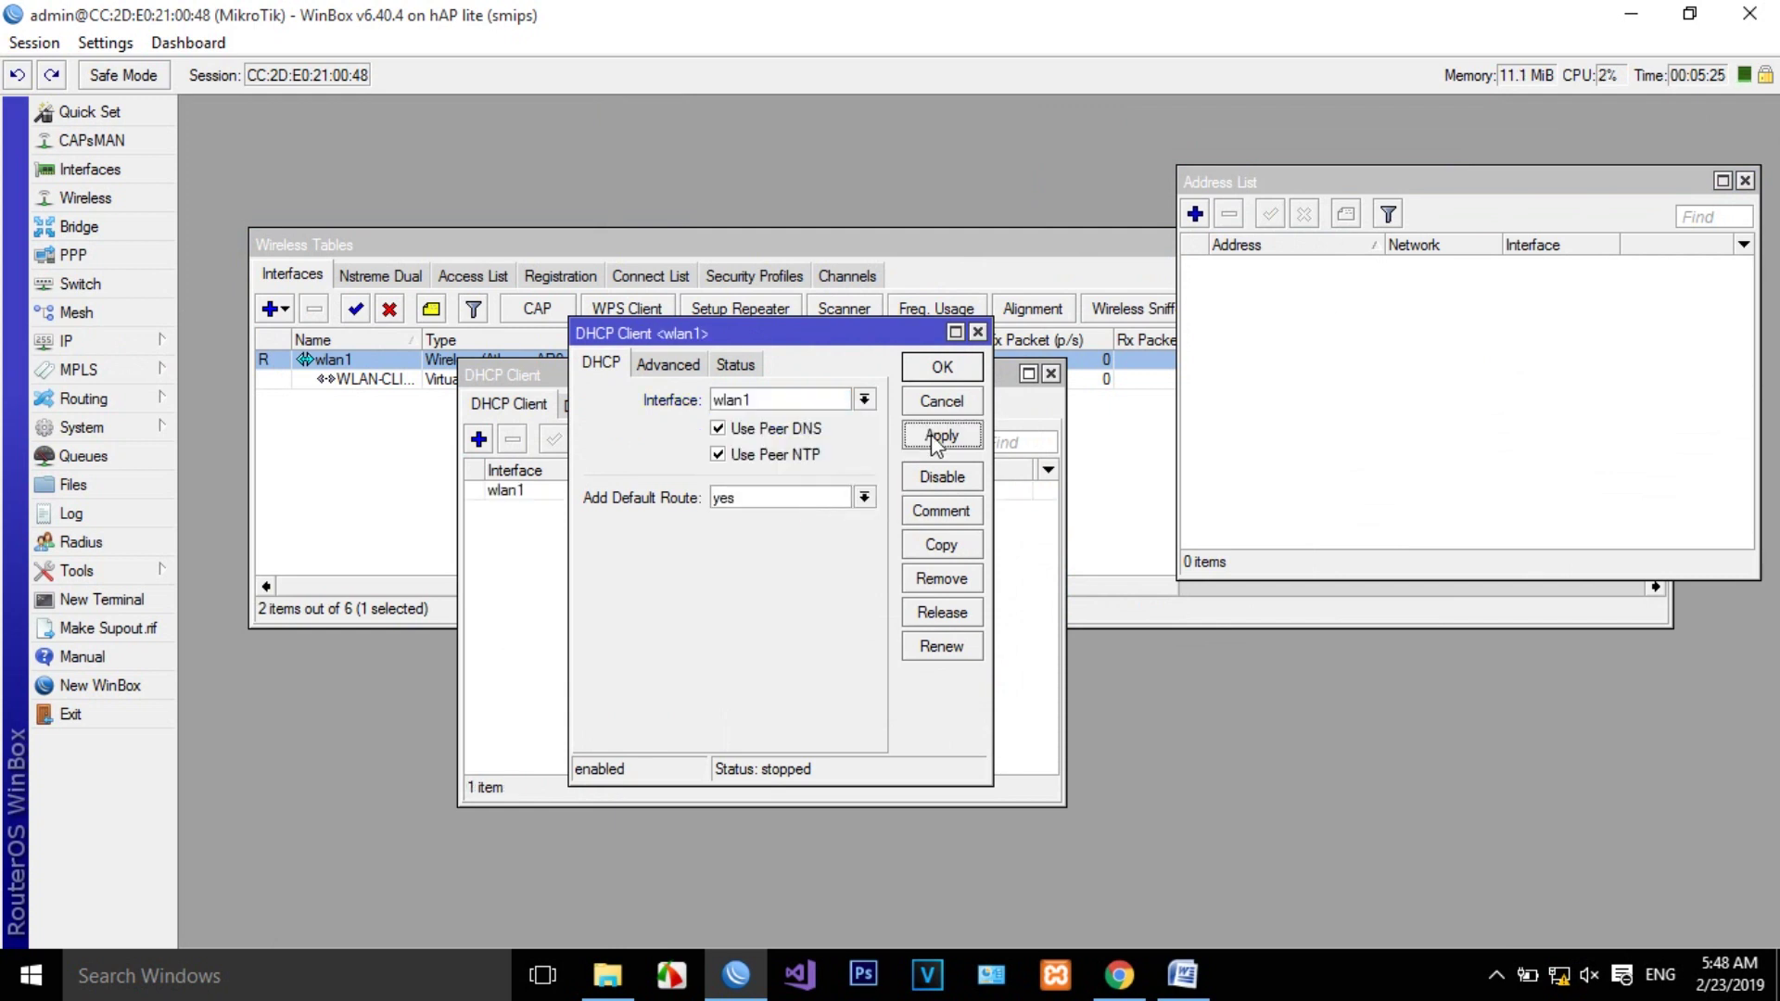
pyautogui.click(942, 367)
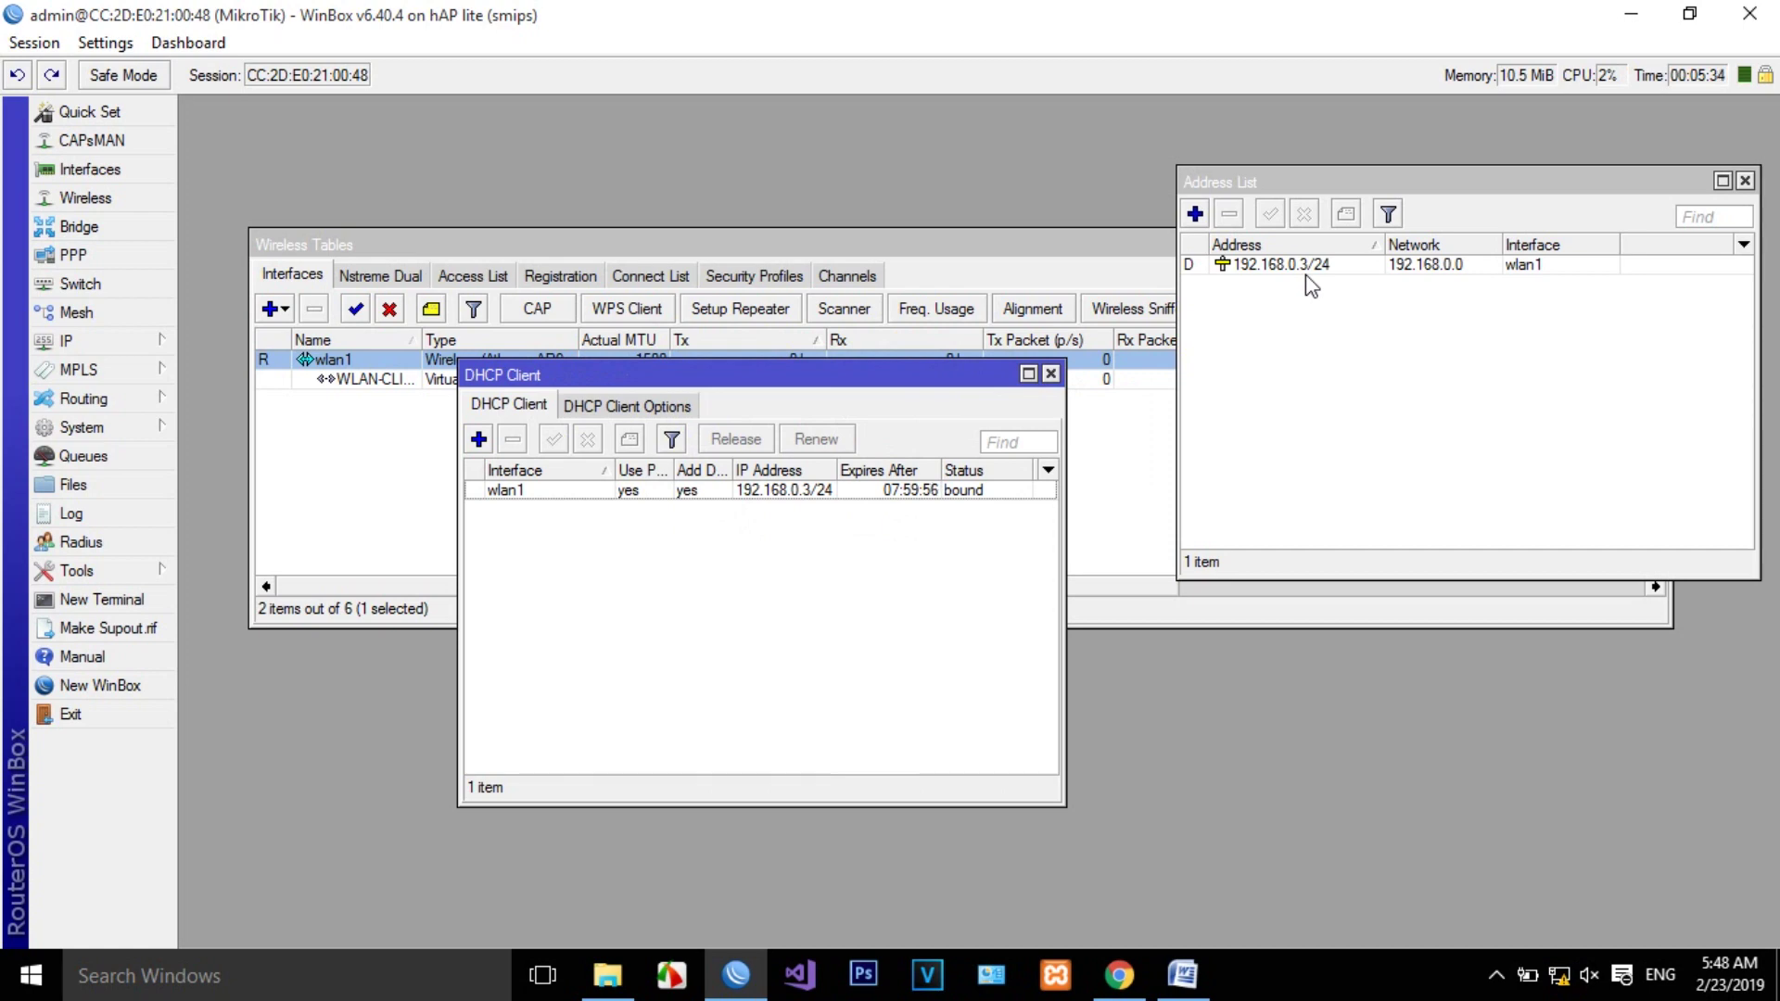
# Compare the address assigned to wlan1 with the topology diagram in Word, and close the DHCP client and address lists
pyautogui.click(1182, 974)
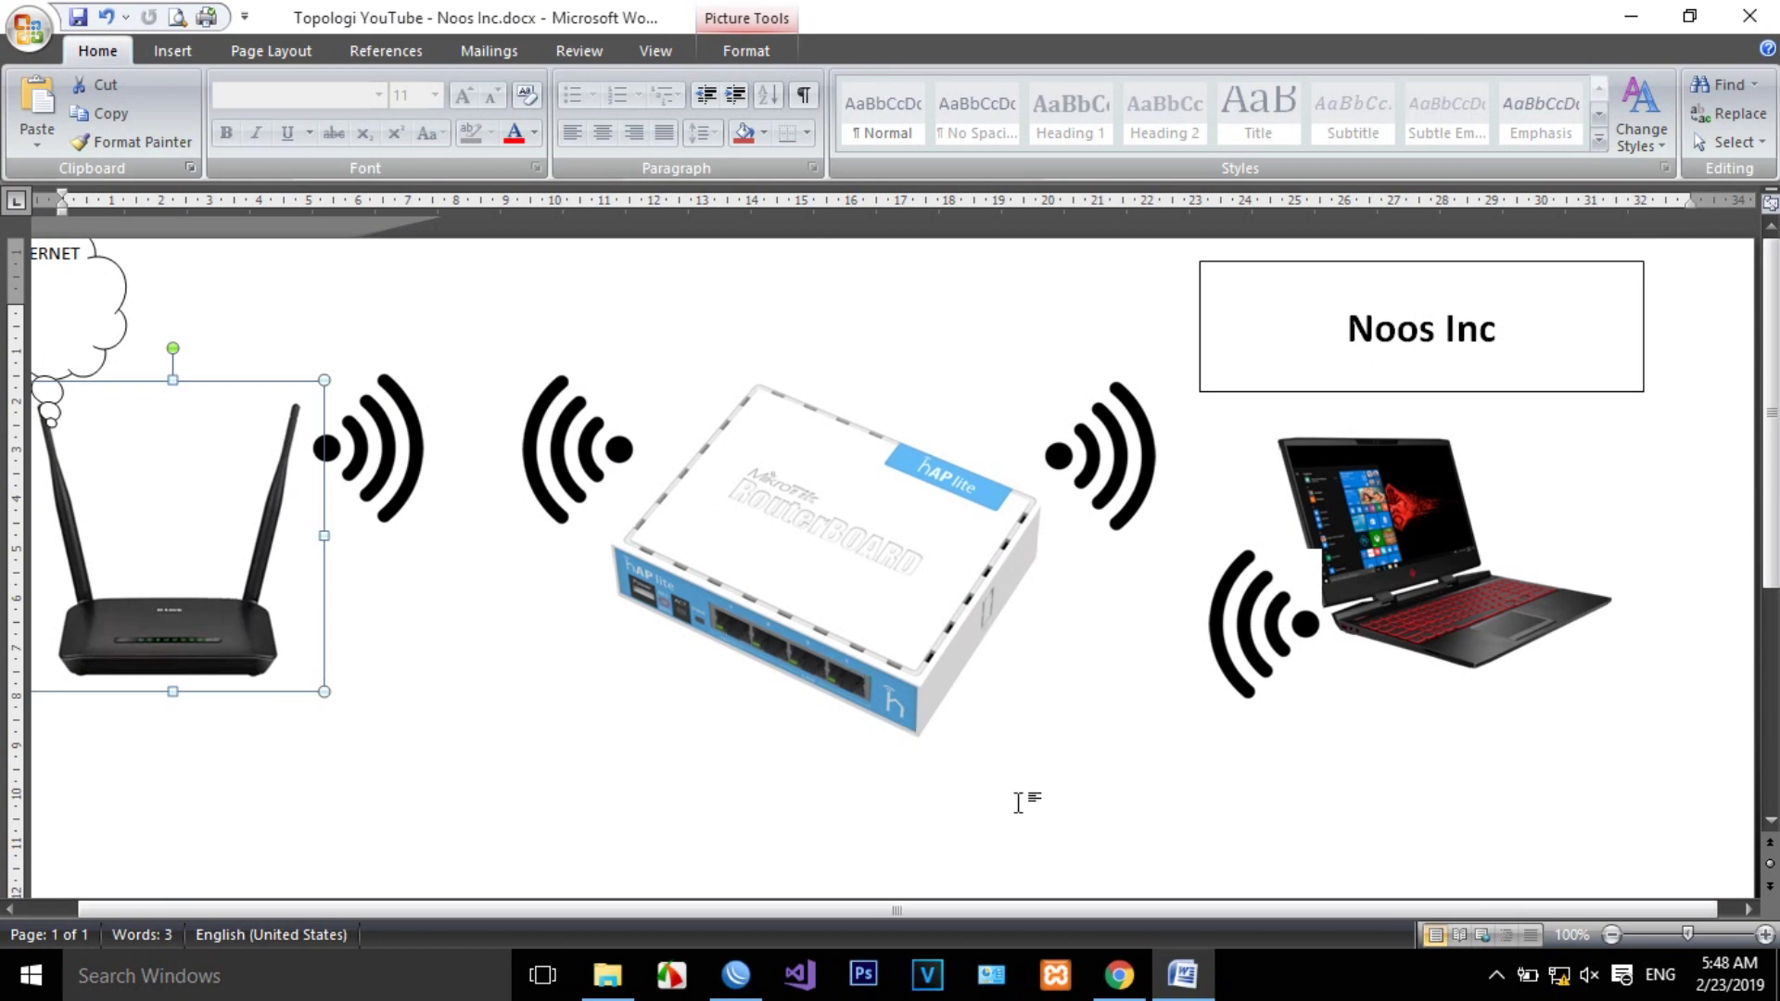
pyautogui.click(735, 975)
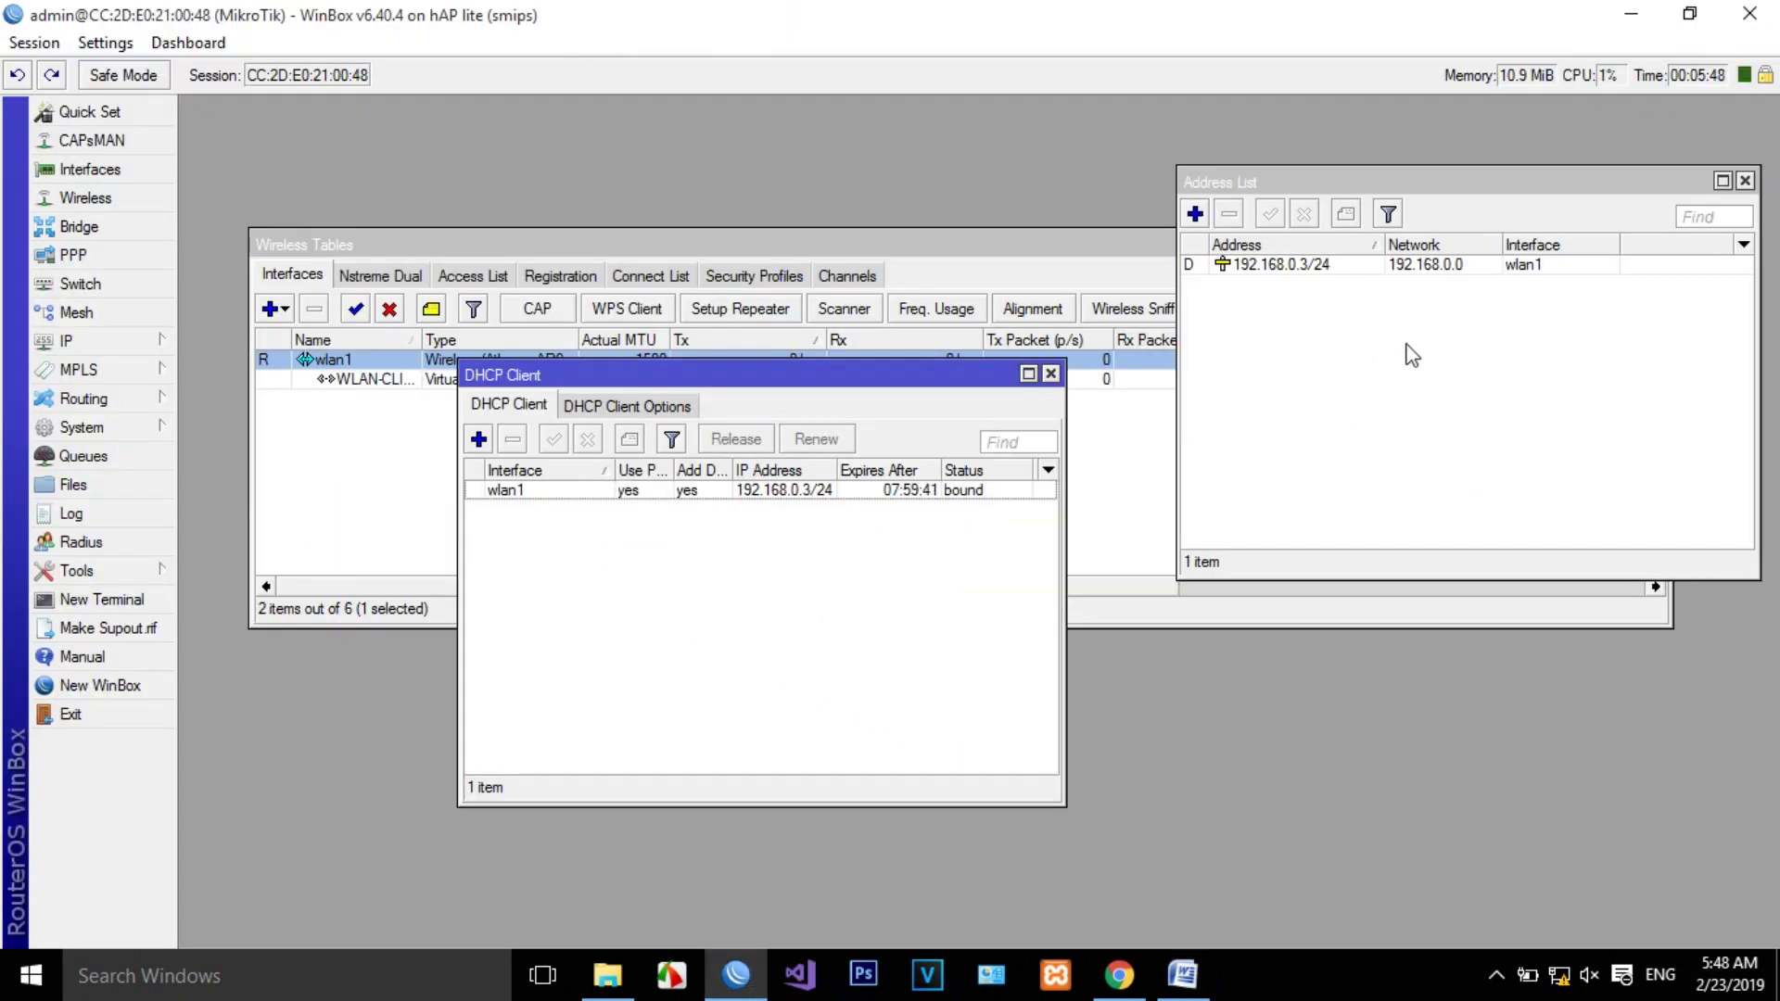
pyautogui.click(736, 978)
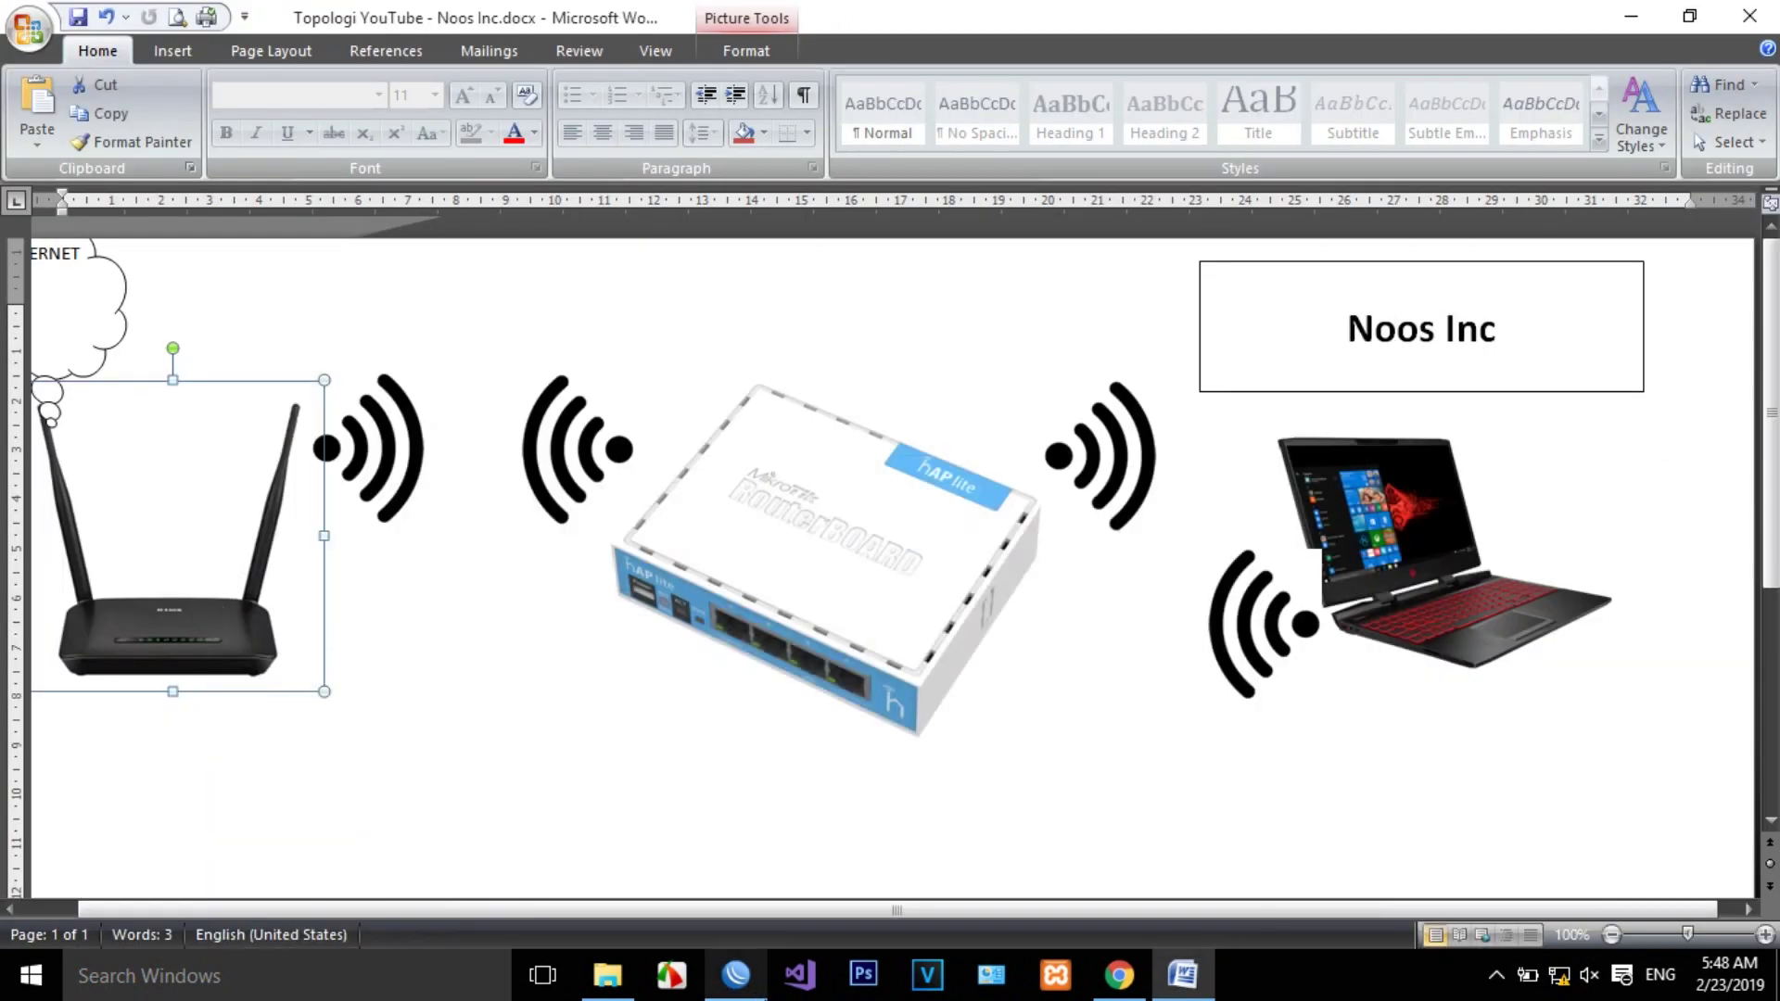
pyautogui.click(757, 994)
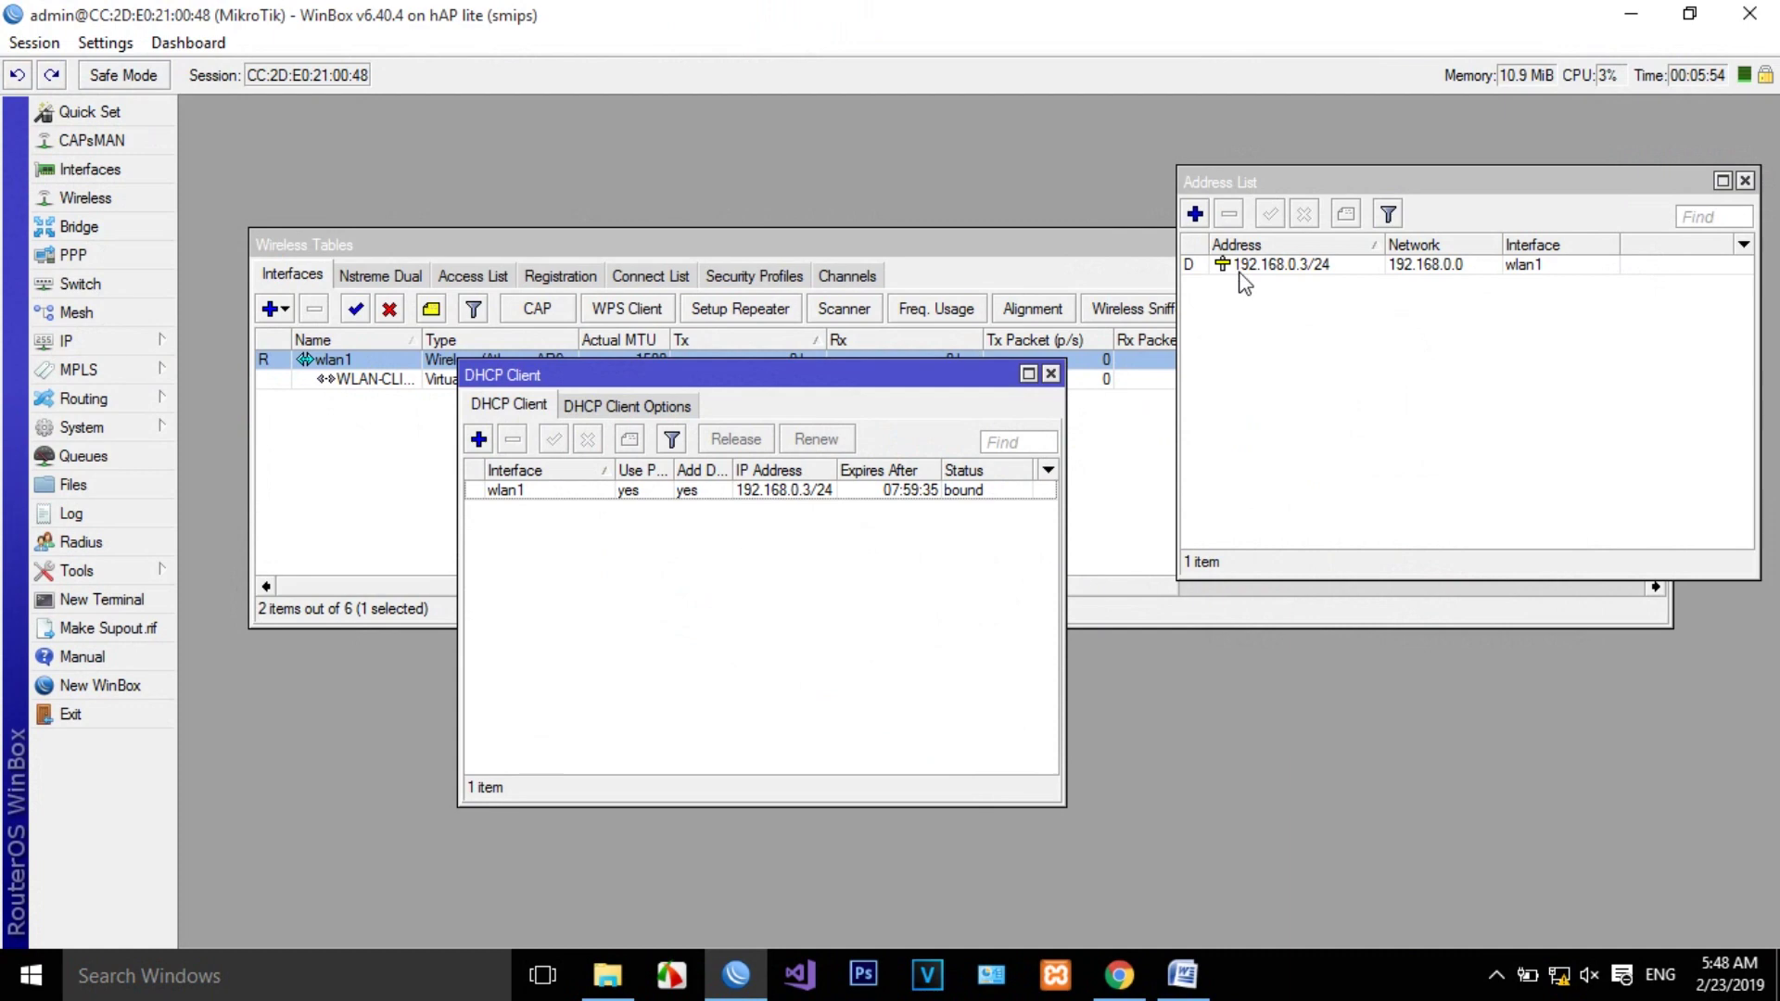
pyautogui.click(1272, 193)
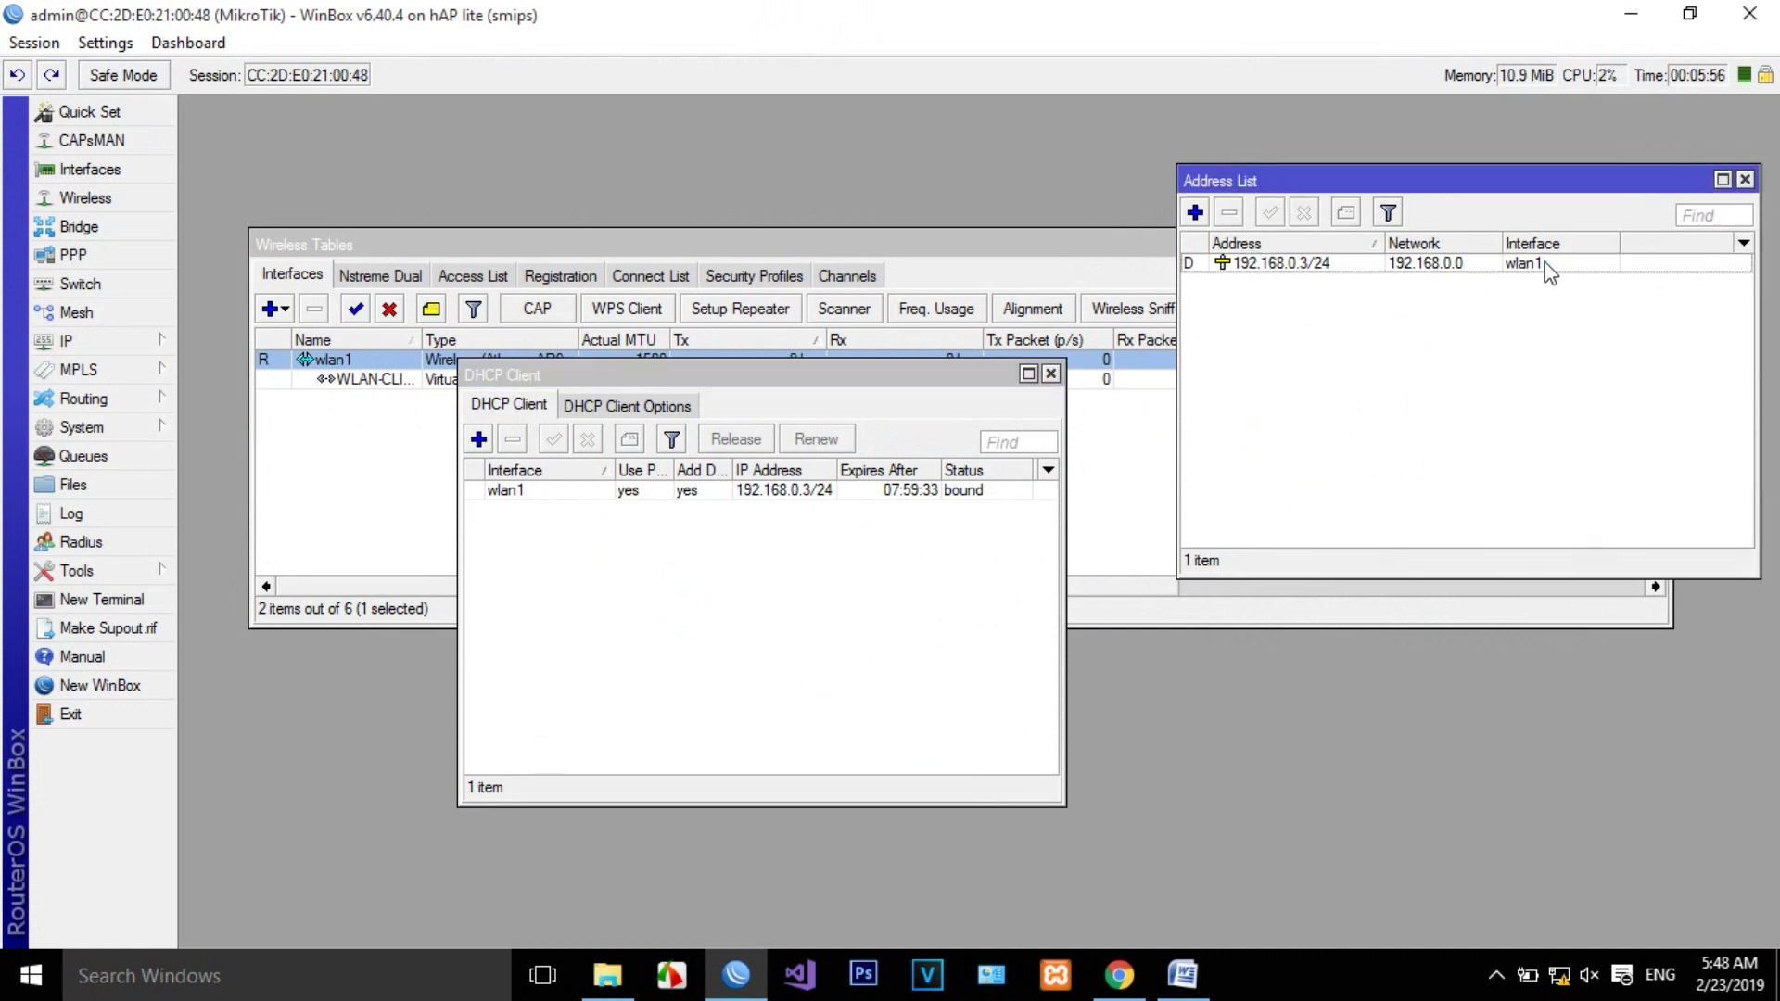
pyautogui.click(1052, 373)
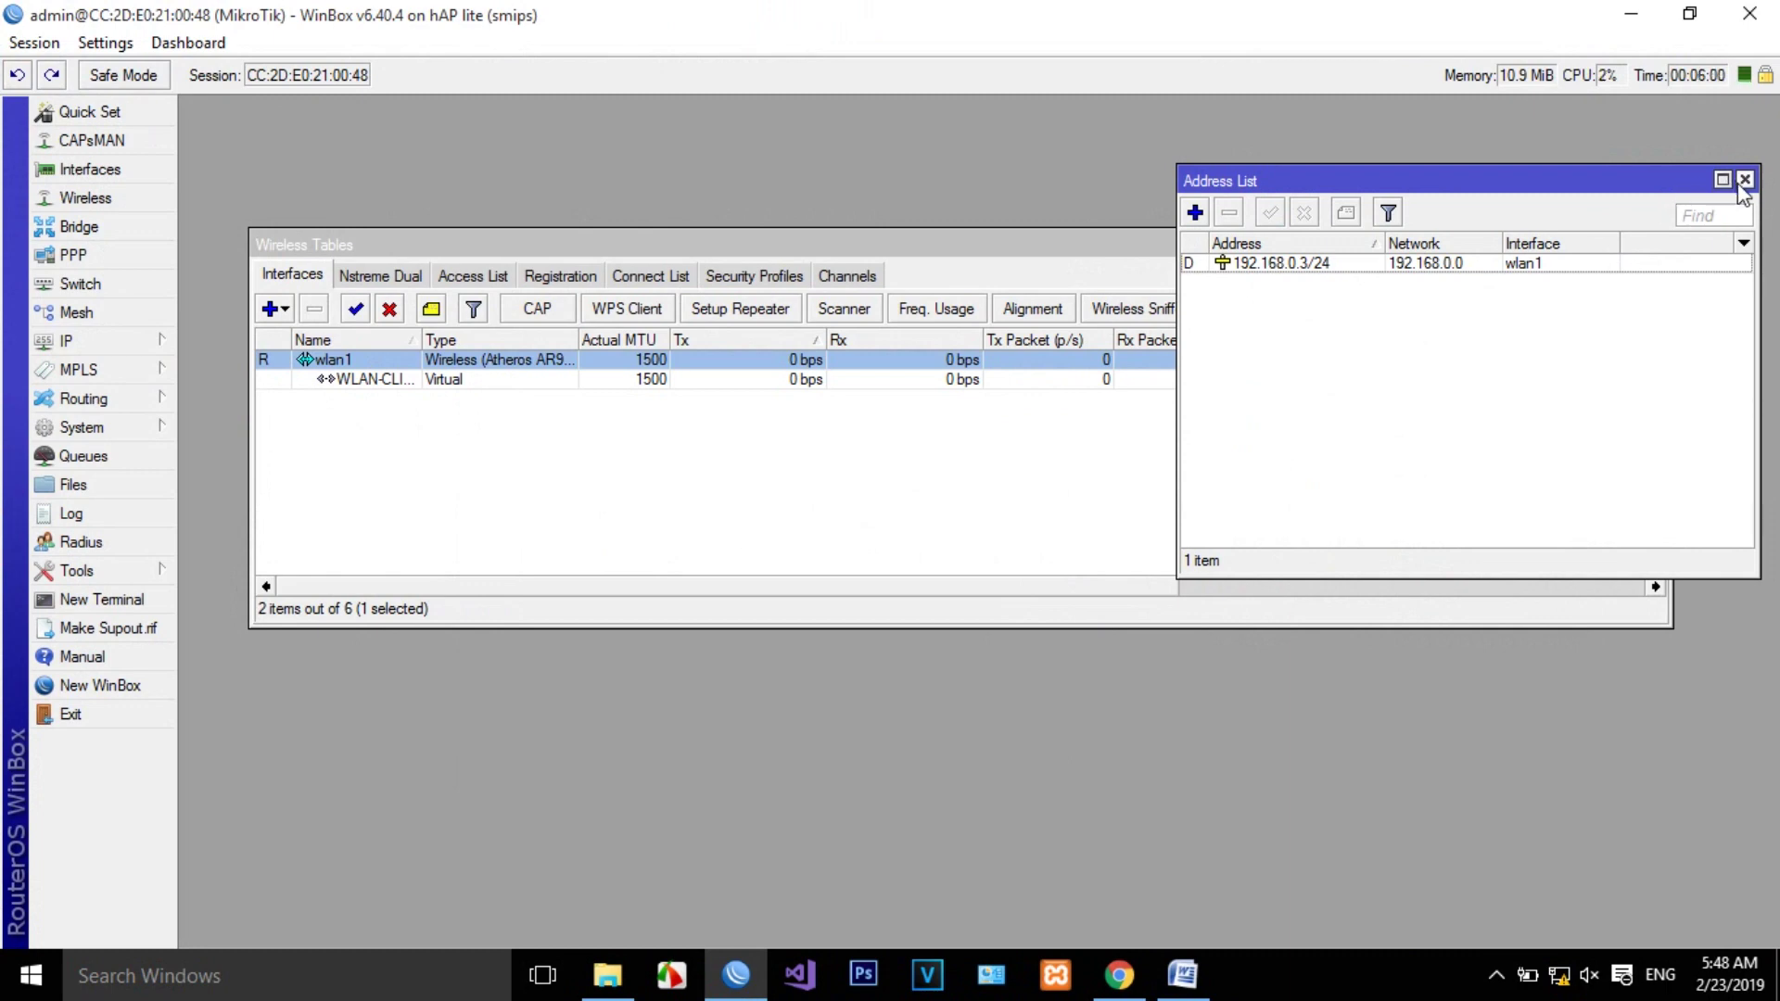
pyautogui.click(1745, 179)
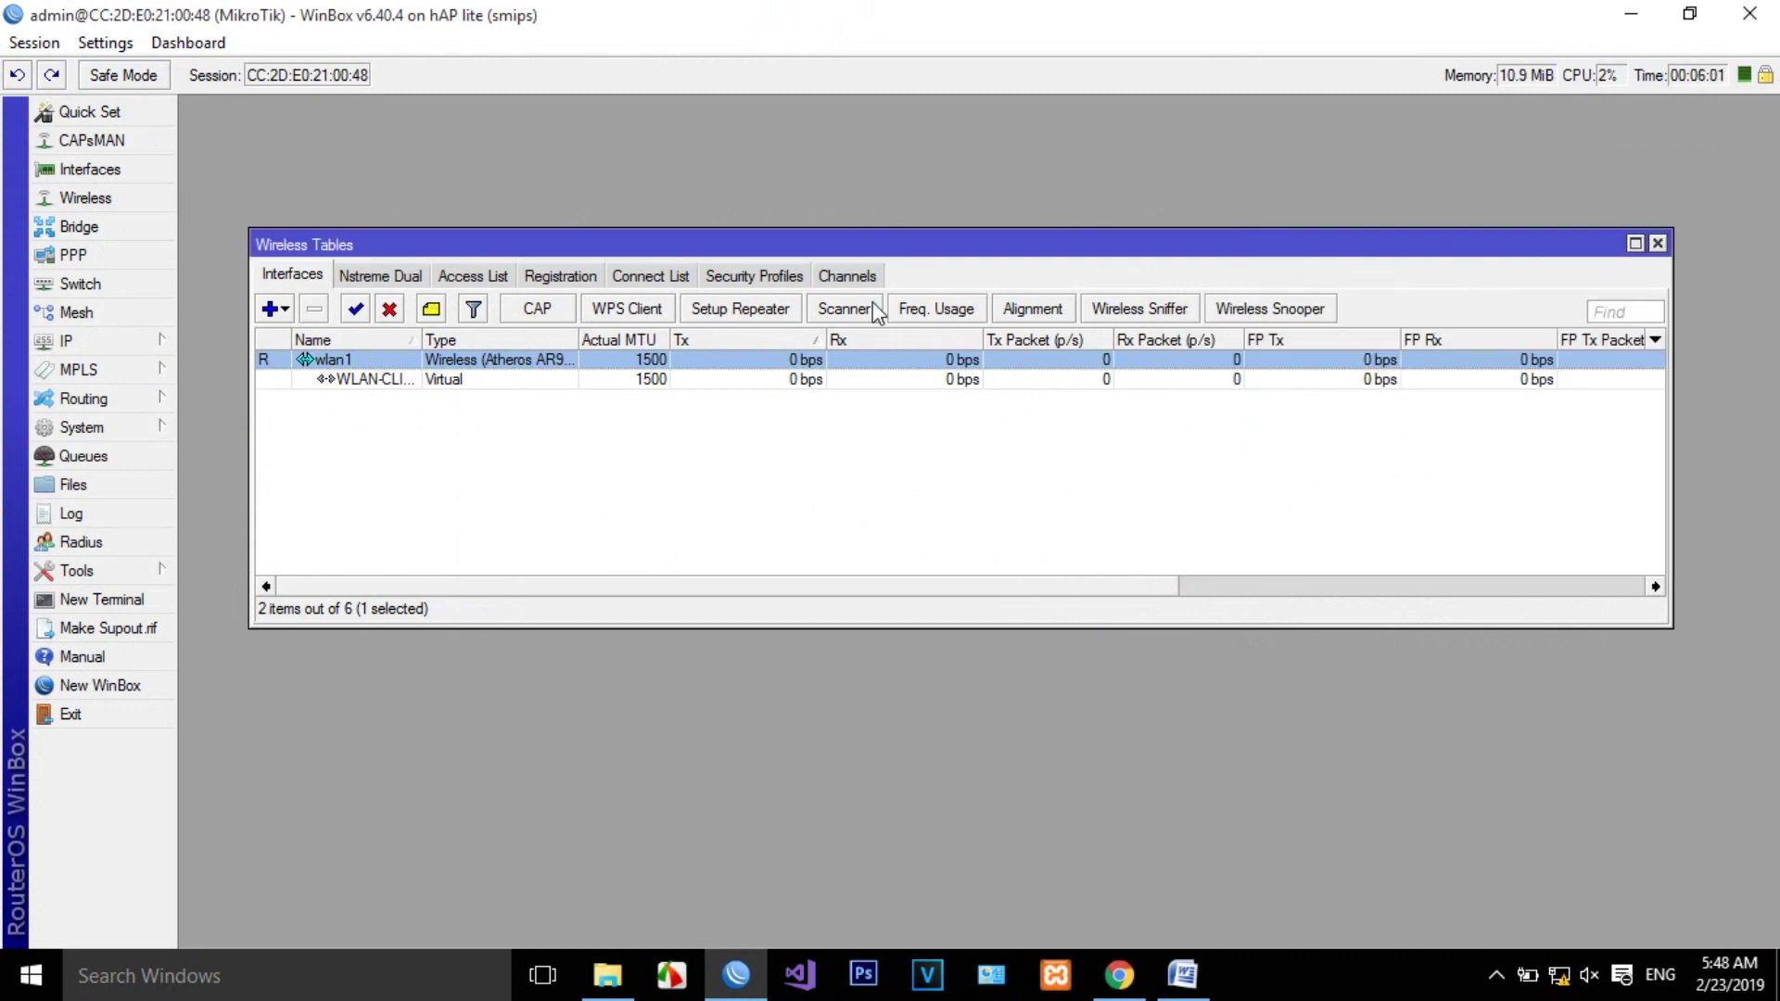
# Create a firewall NAT rule in the srcnat chain with wlan1 as the outgoing interface
pyautogui.click(139, 351)
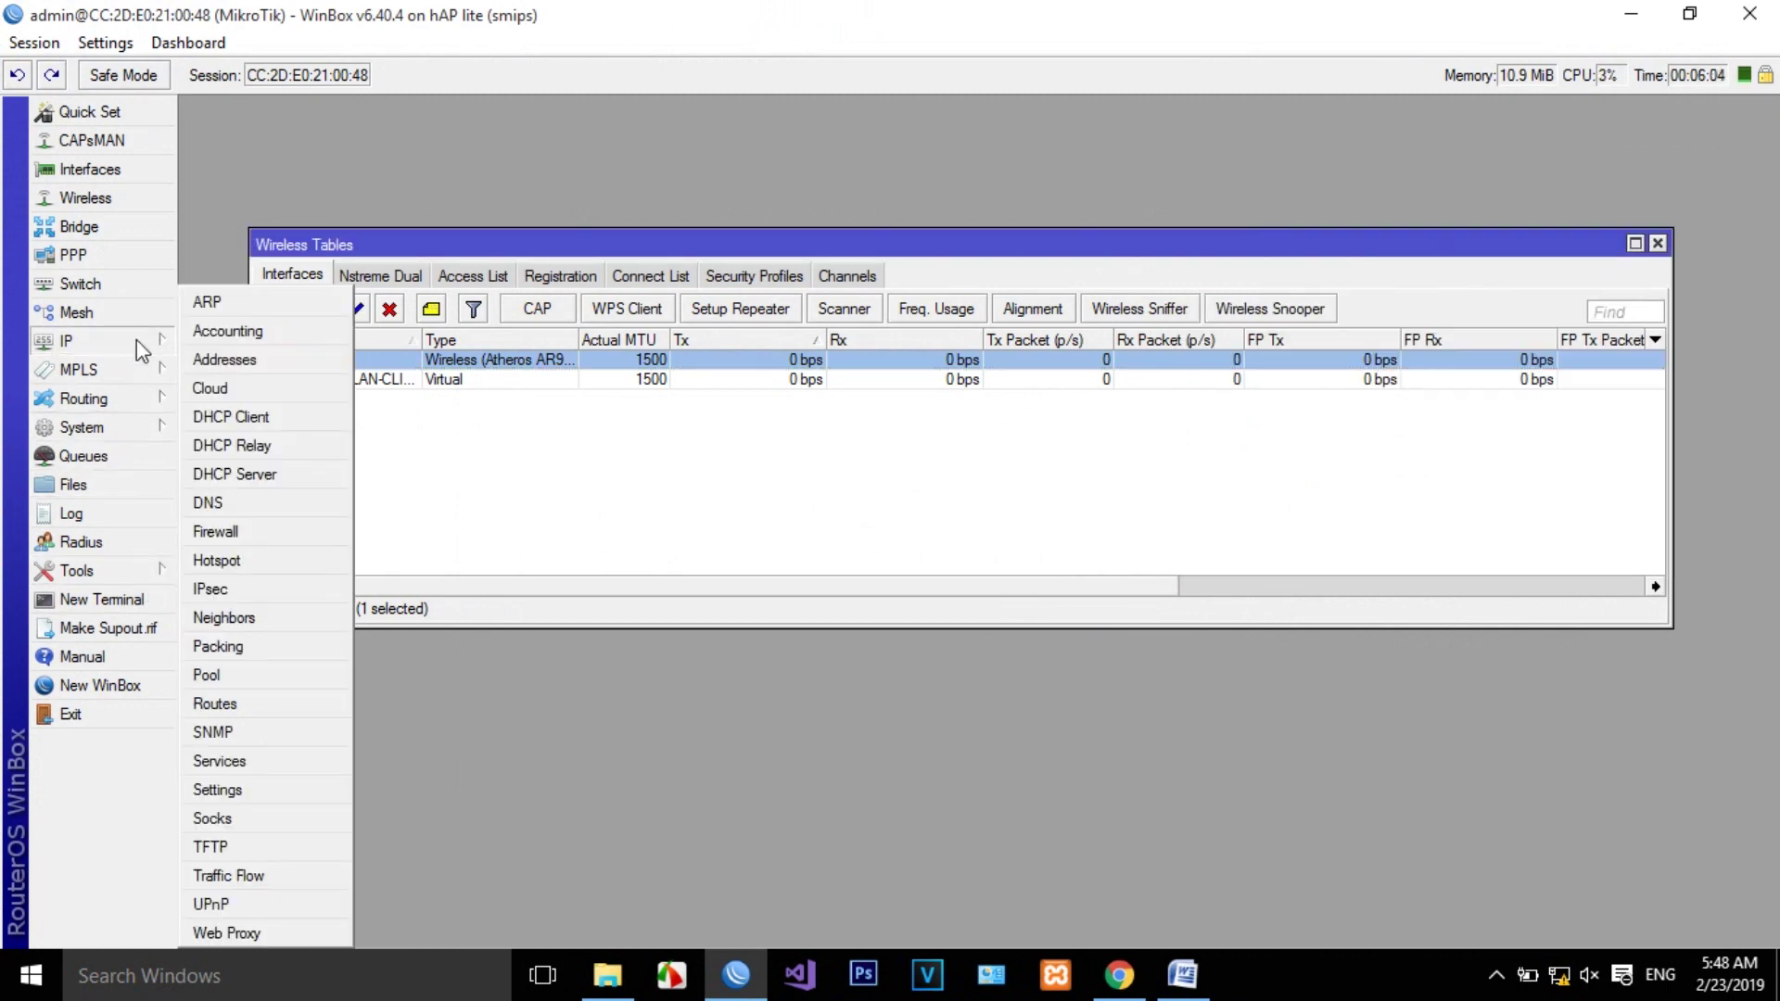
pyautogui.click(242, 540)
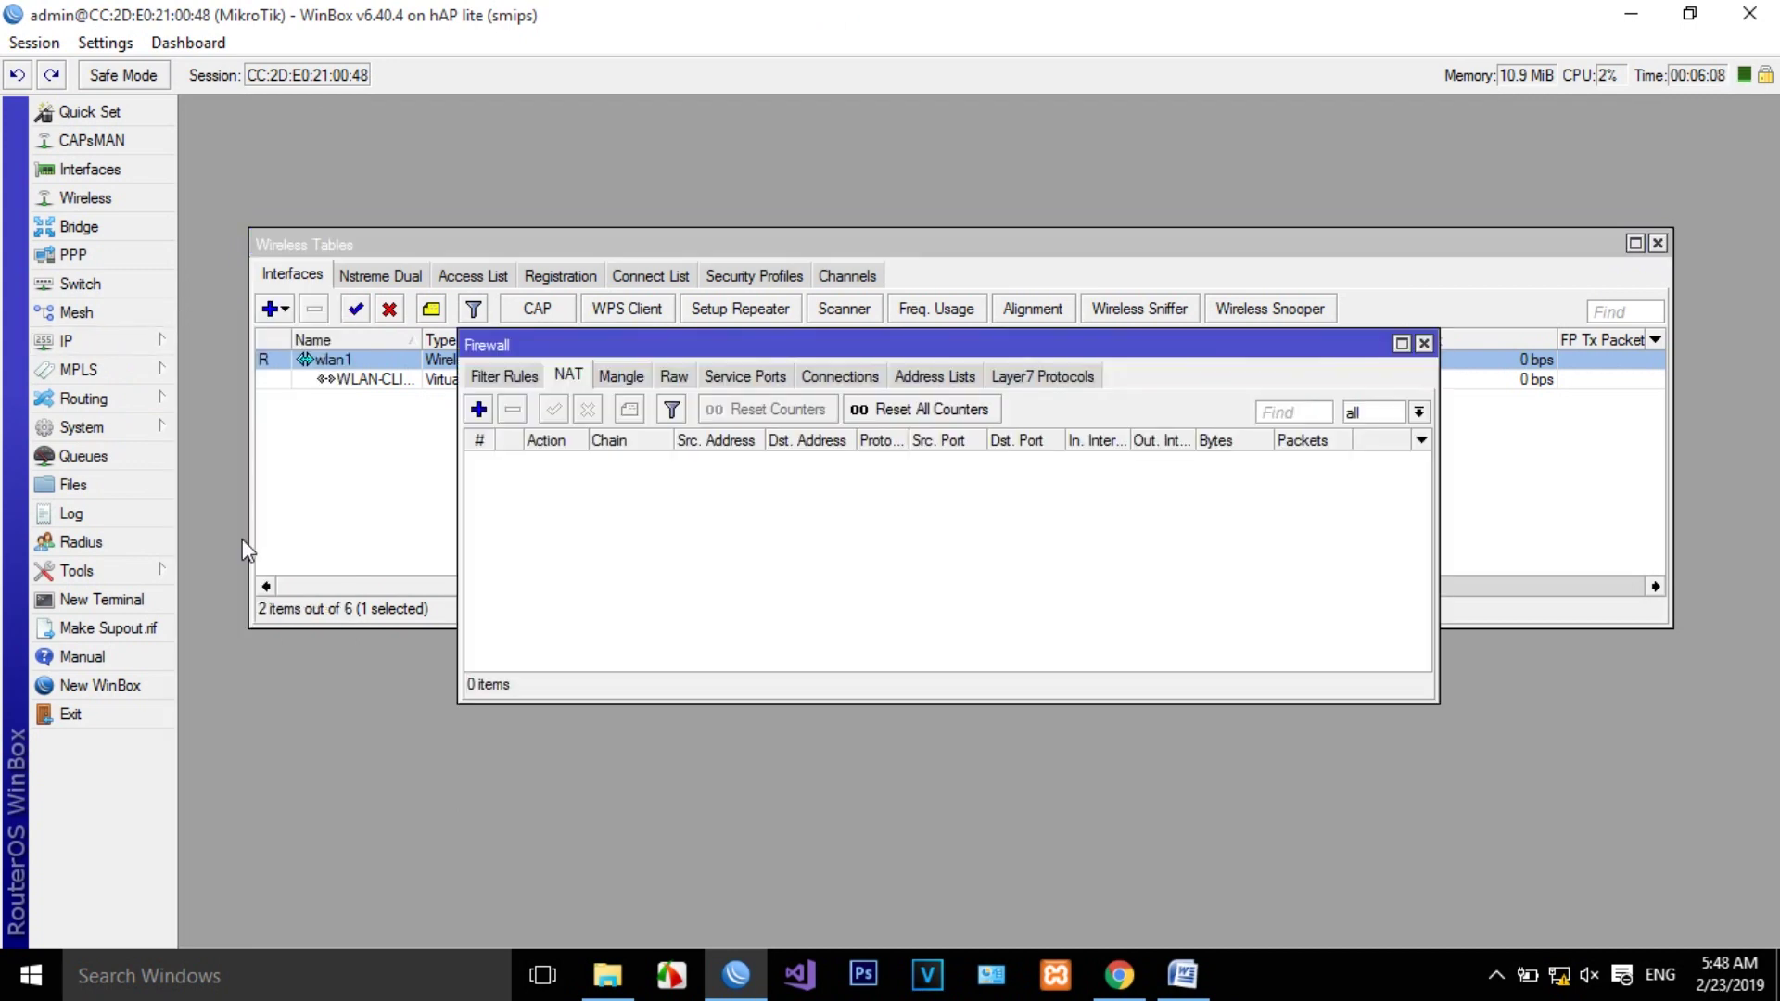
pyautogui.click(479, 410)
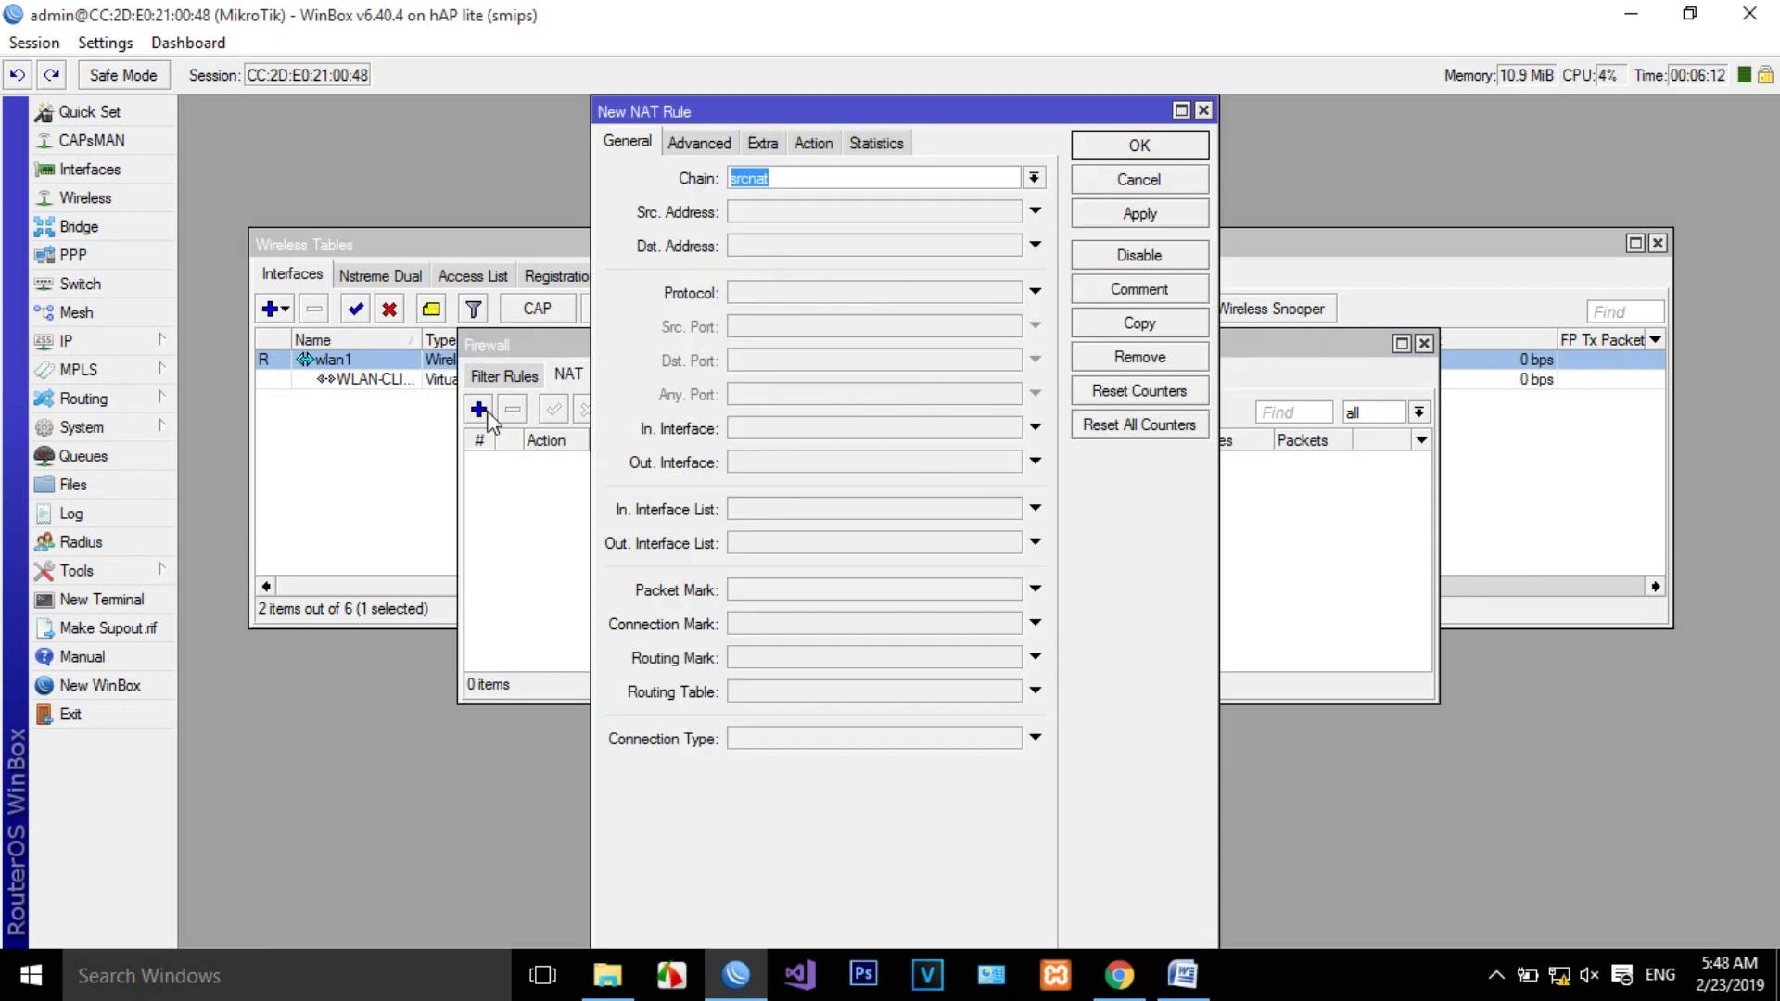
pyautogui.click(800, 463)
pyautogui.click(799, 467)
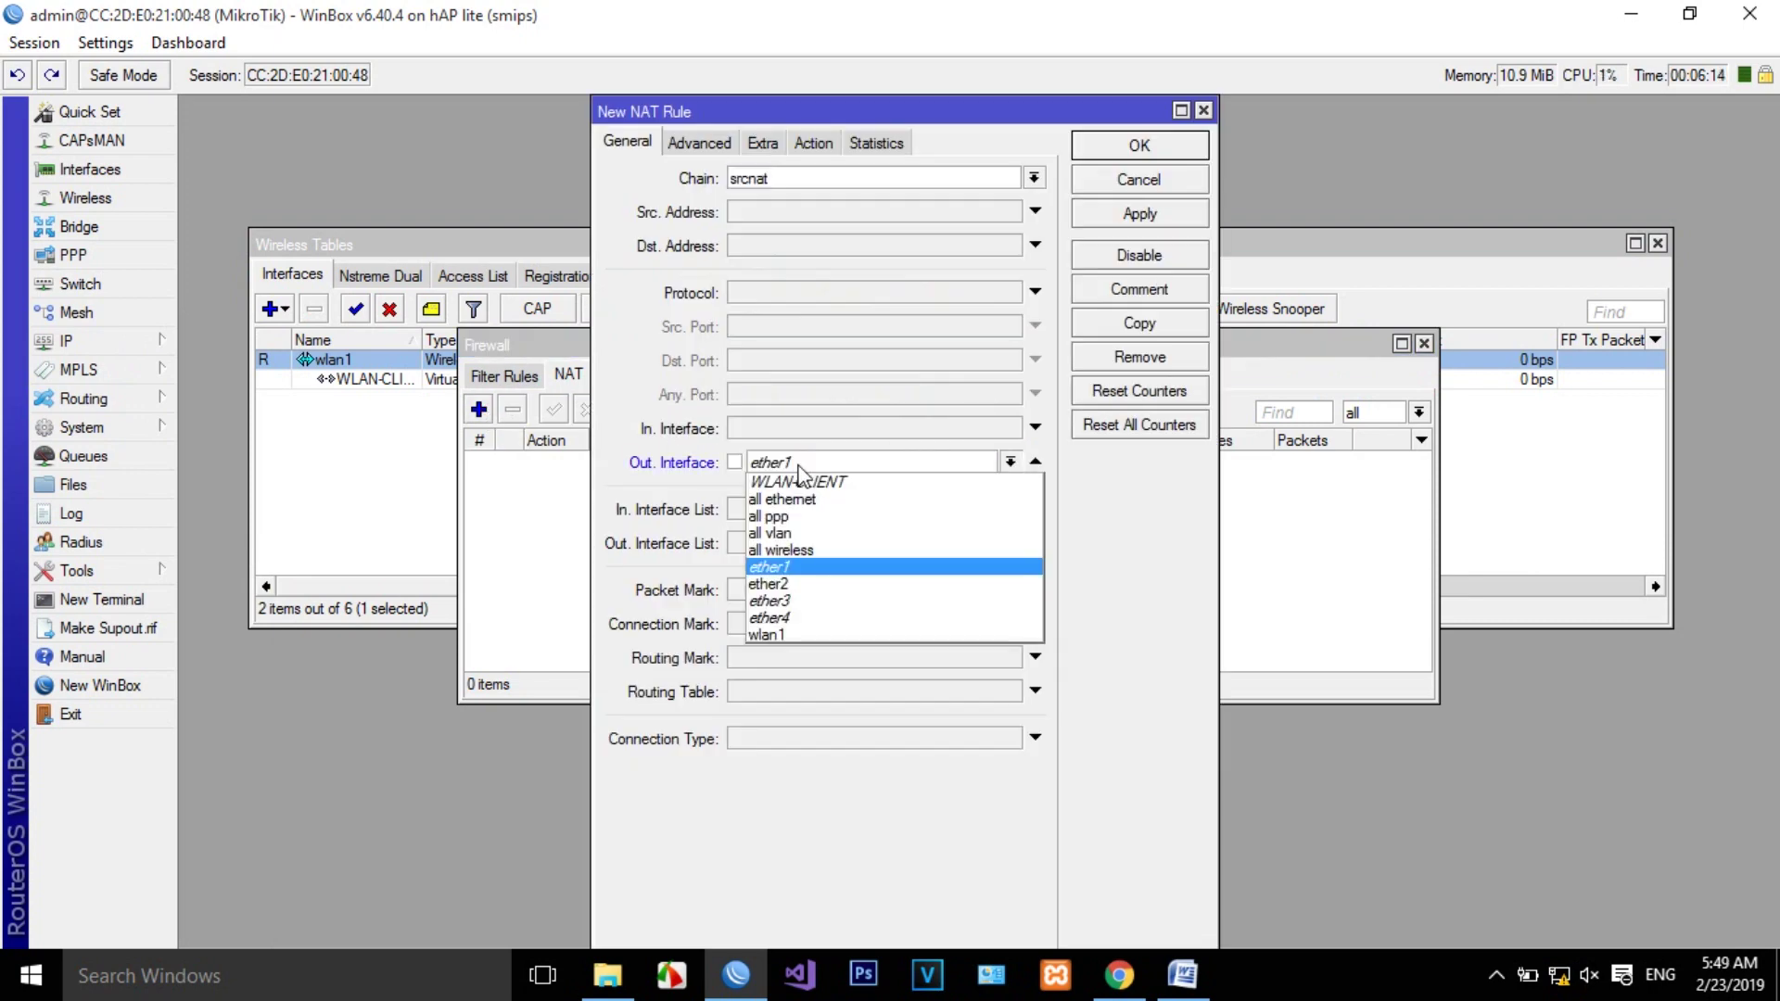
pyautogui.click(797, 632)
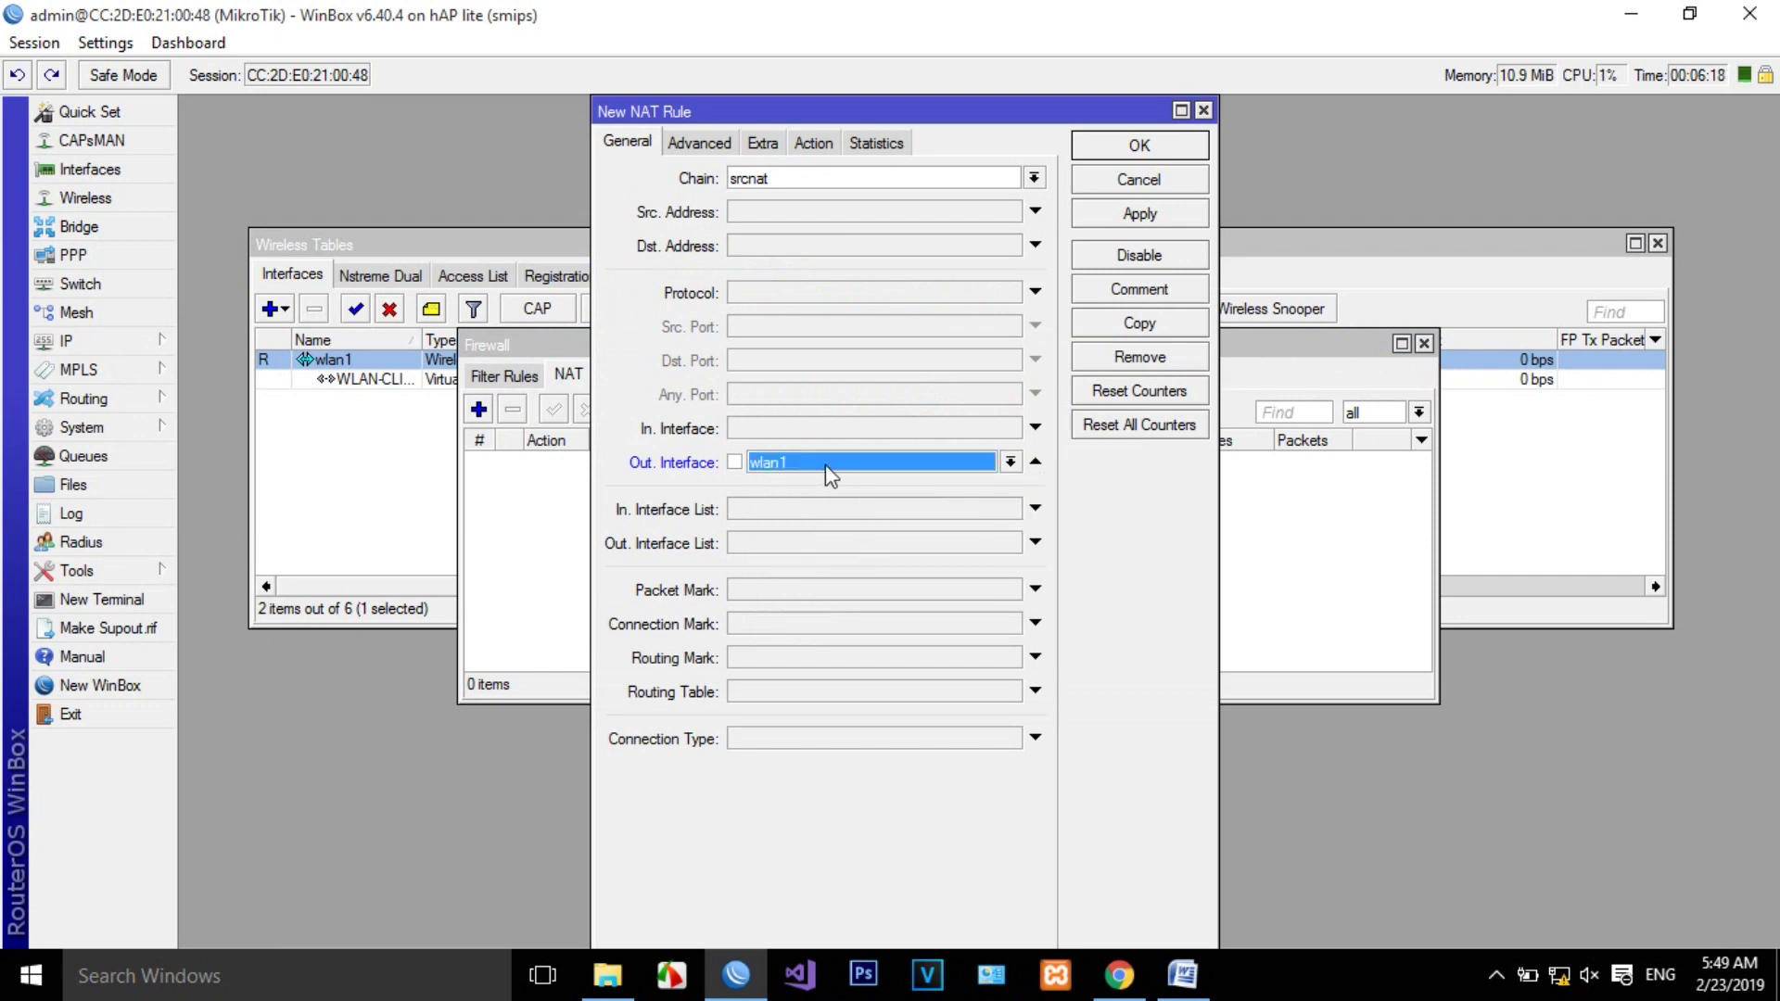
# Set the new NAT rule's action to masquerade and save the rule
pyautogui.click(825, 145)
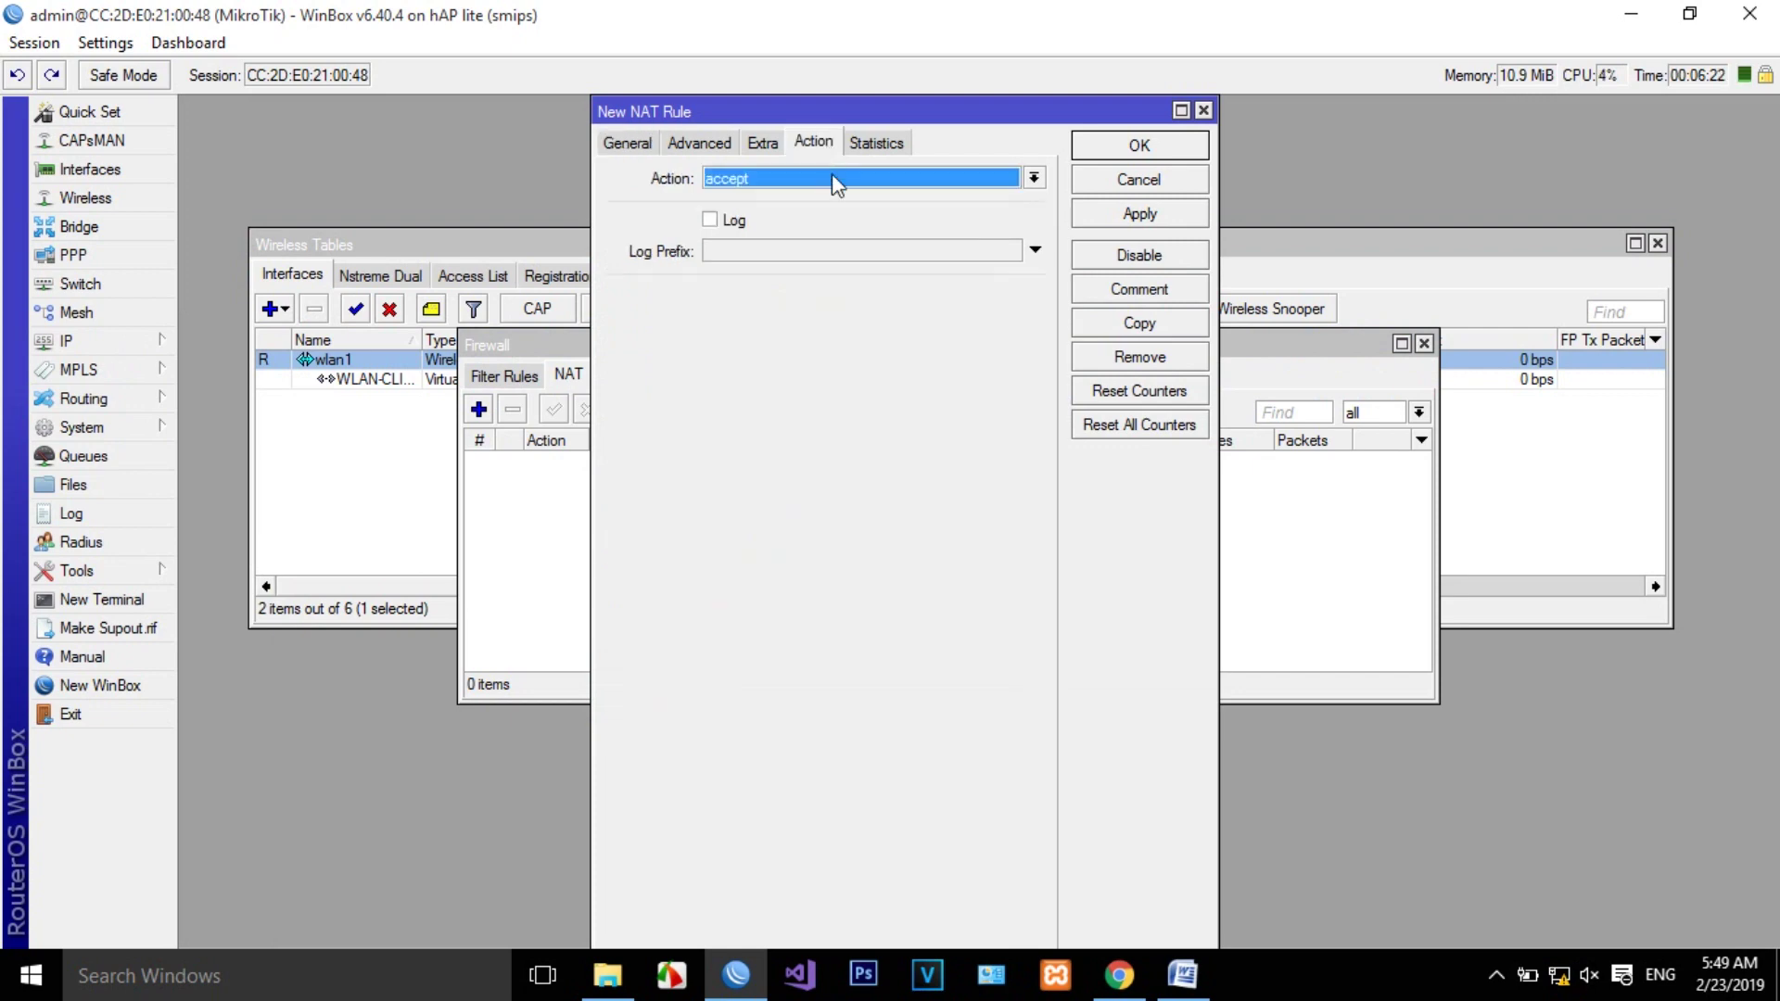
pyautogui.click(833, 176)
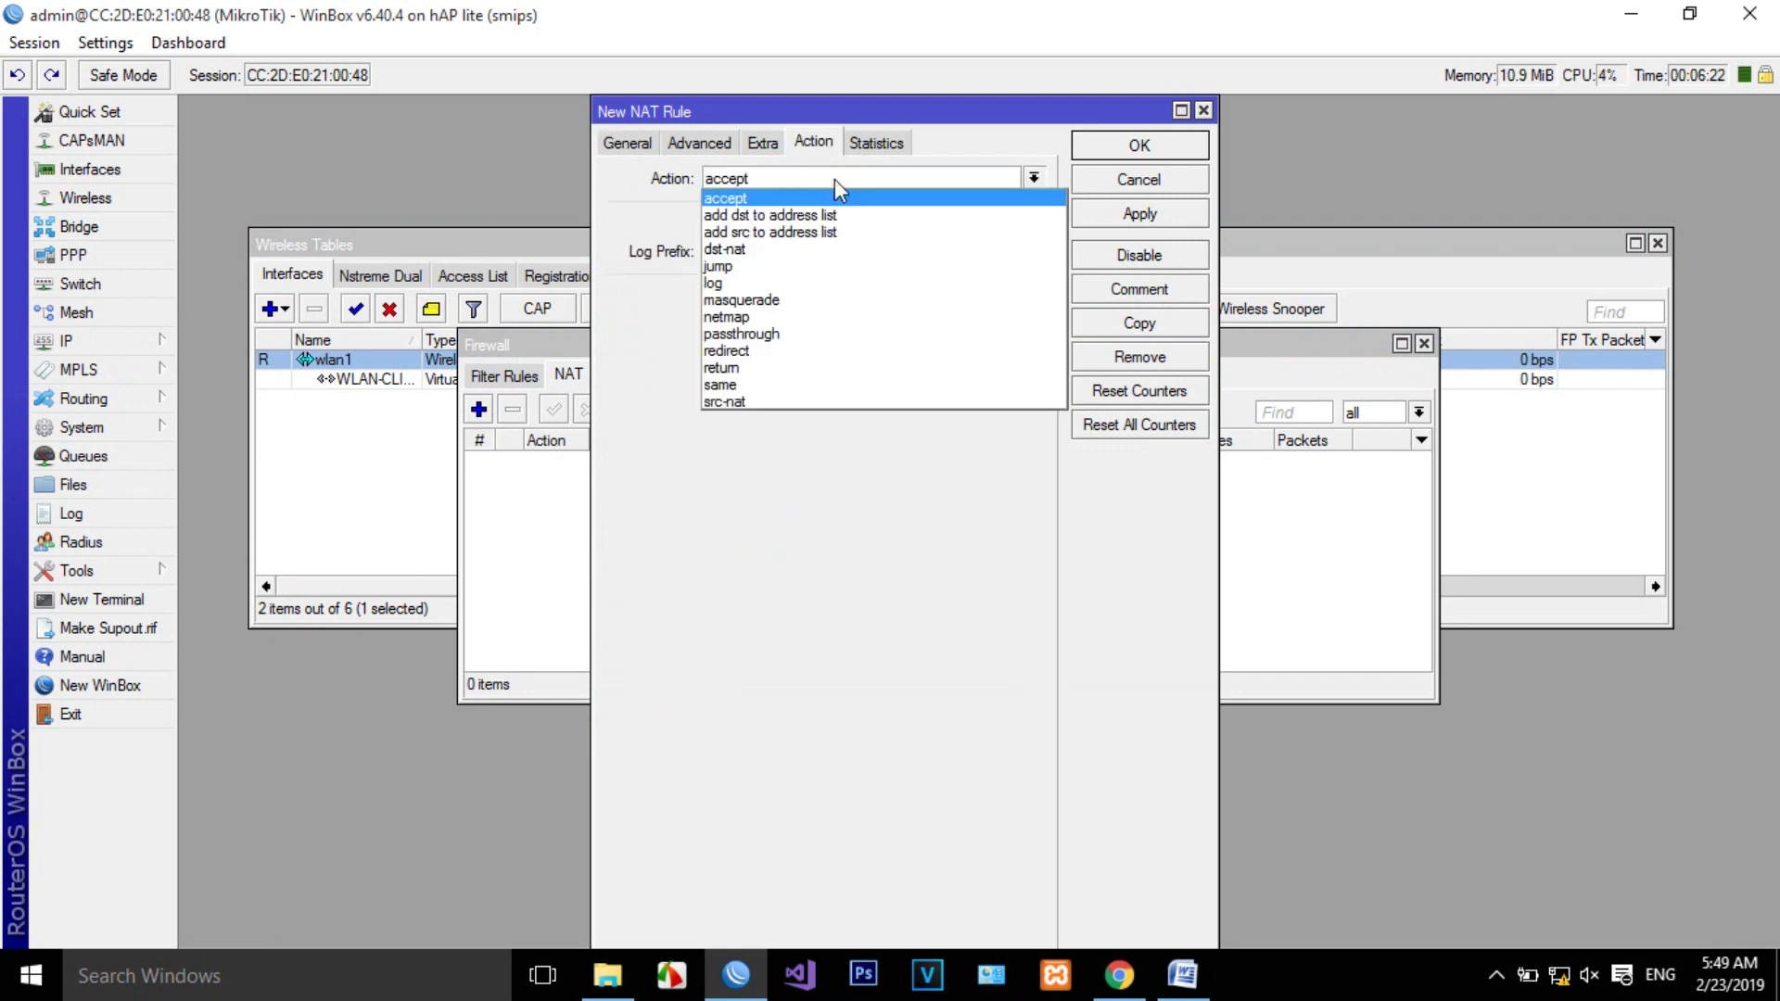
pyautogui.click(828, 300)
pyautogui.click(1145, 215)
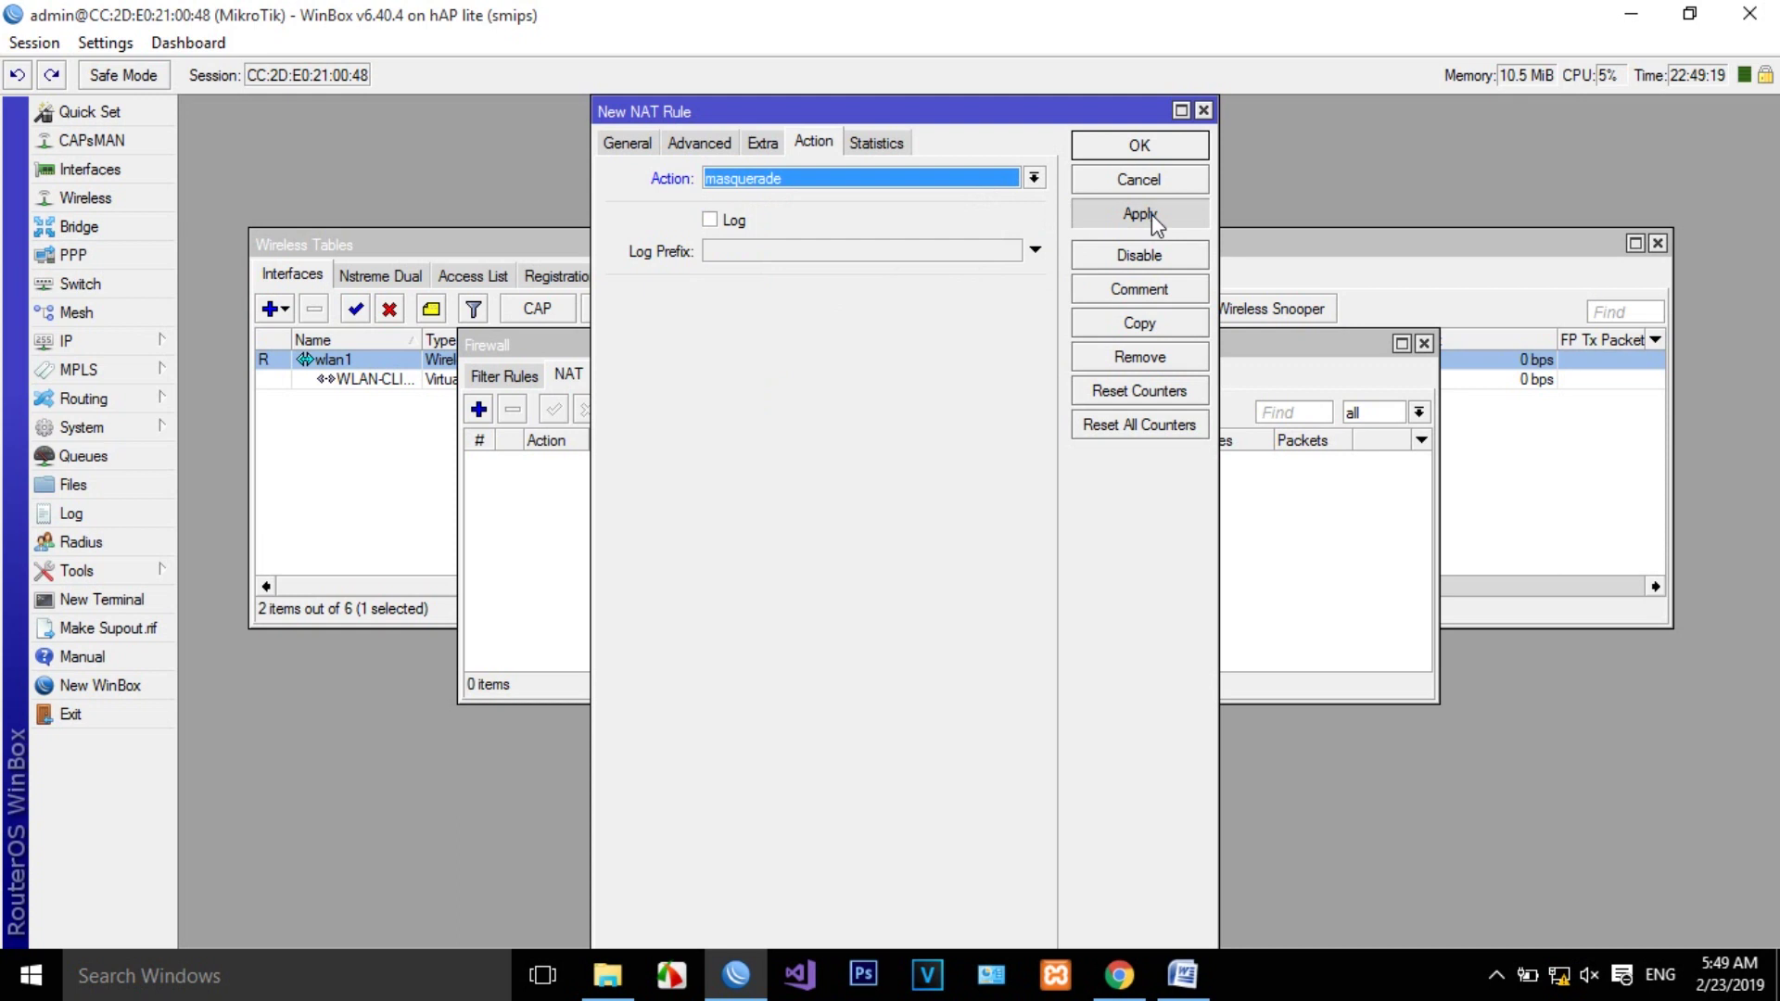
pyautogui.click(1151, 146)
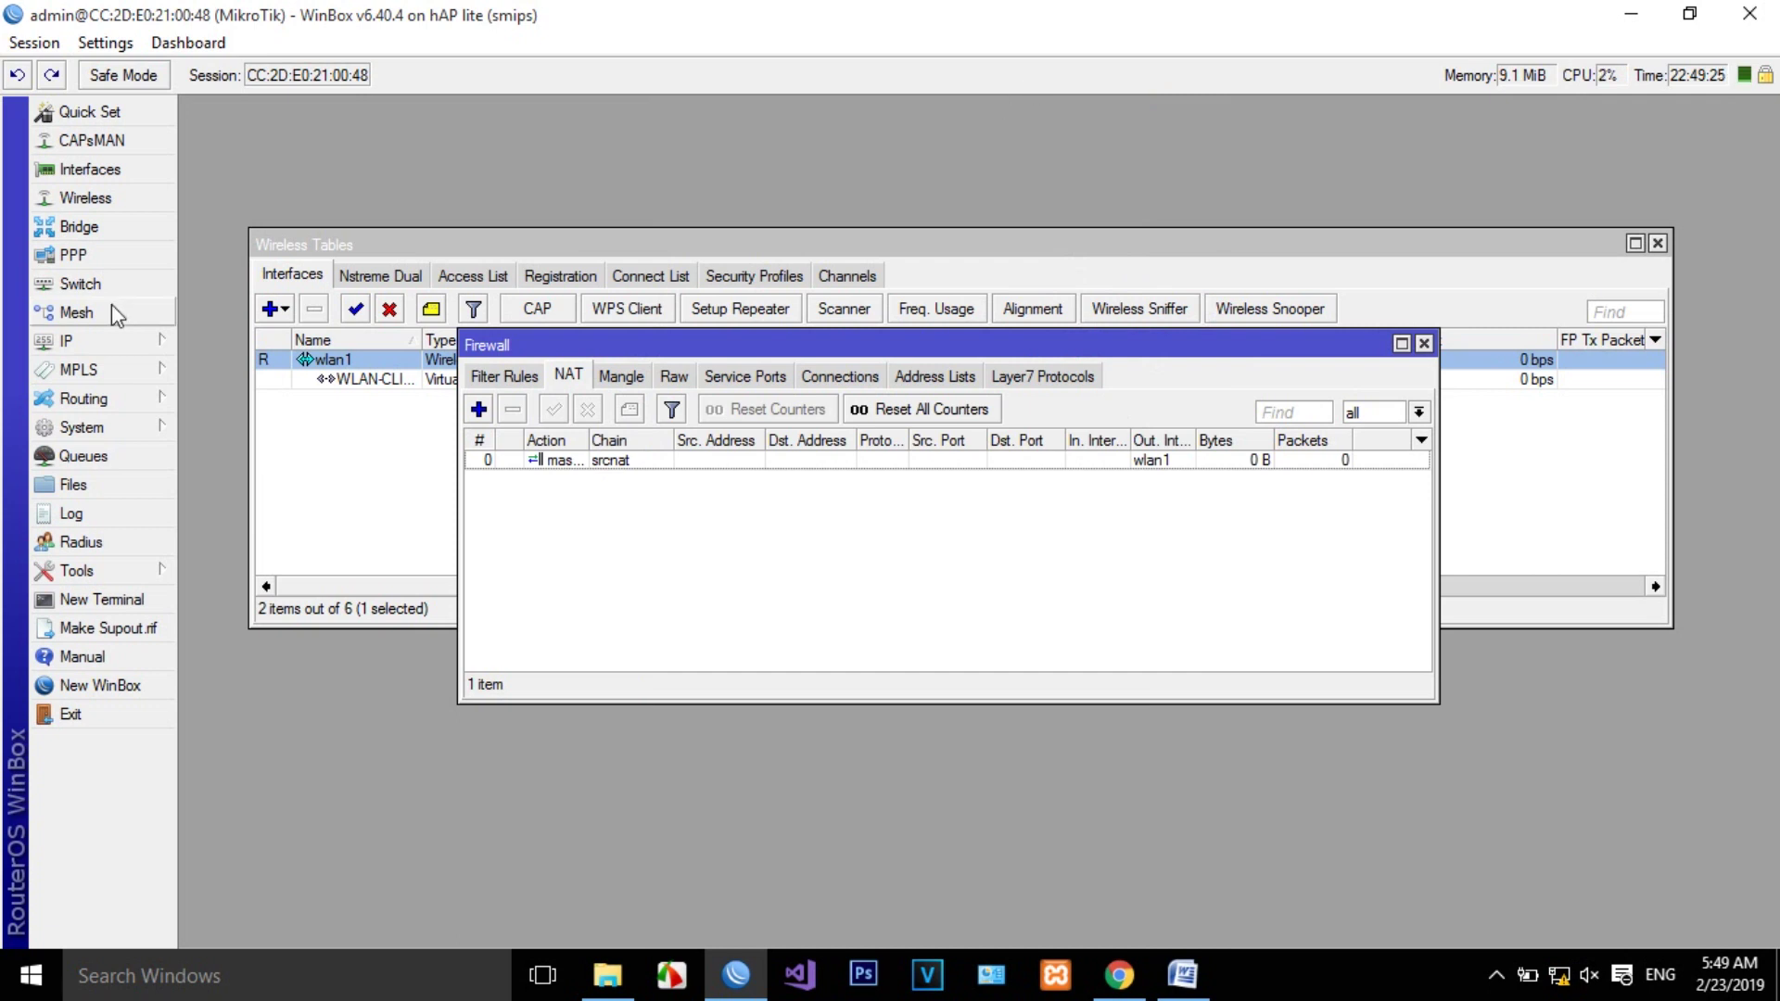
# Open the IP route list and examine the gateway of the default route
pyautogui.click(113, 343)
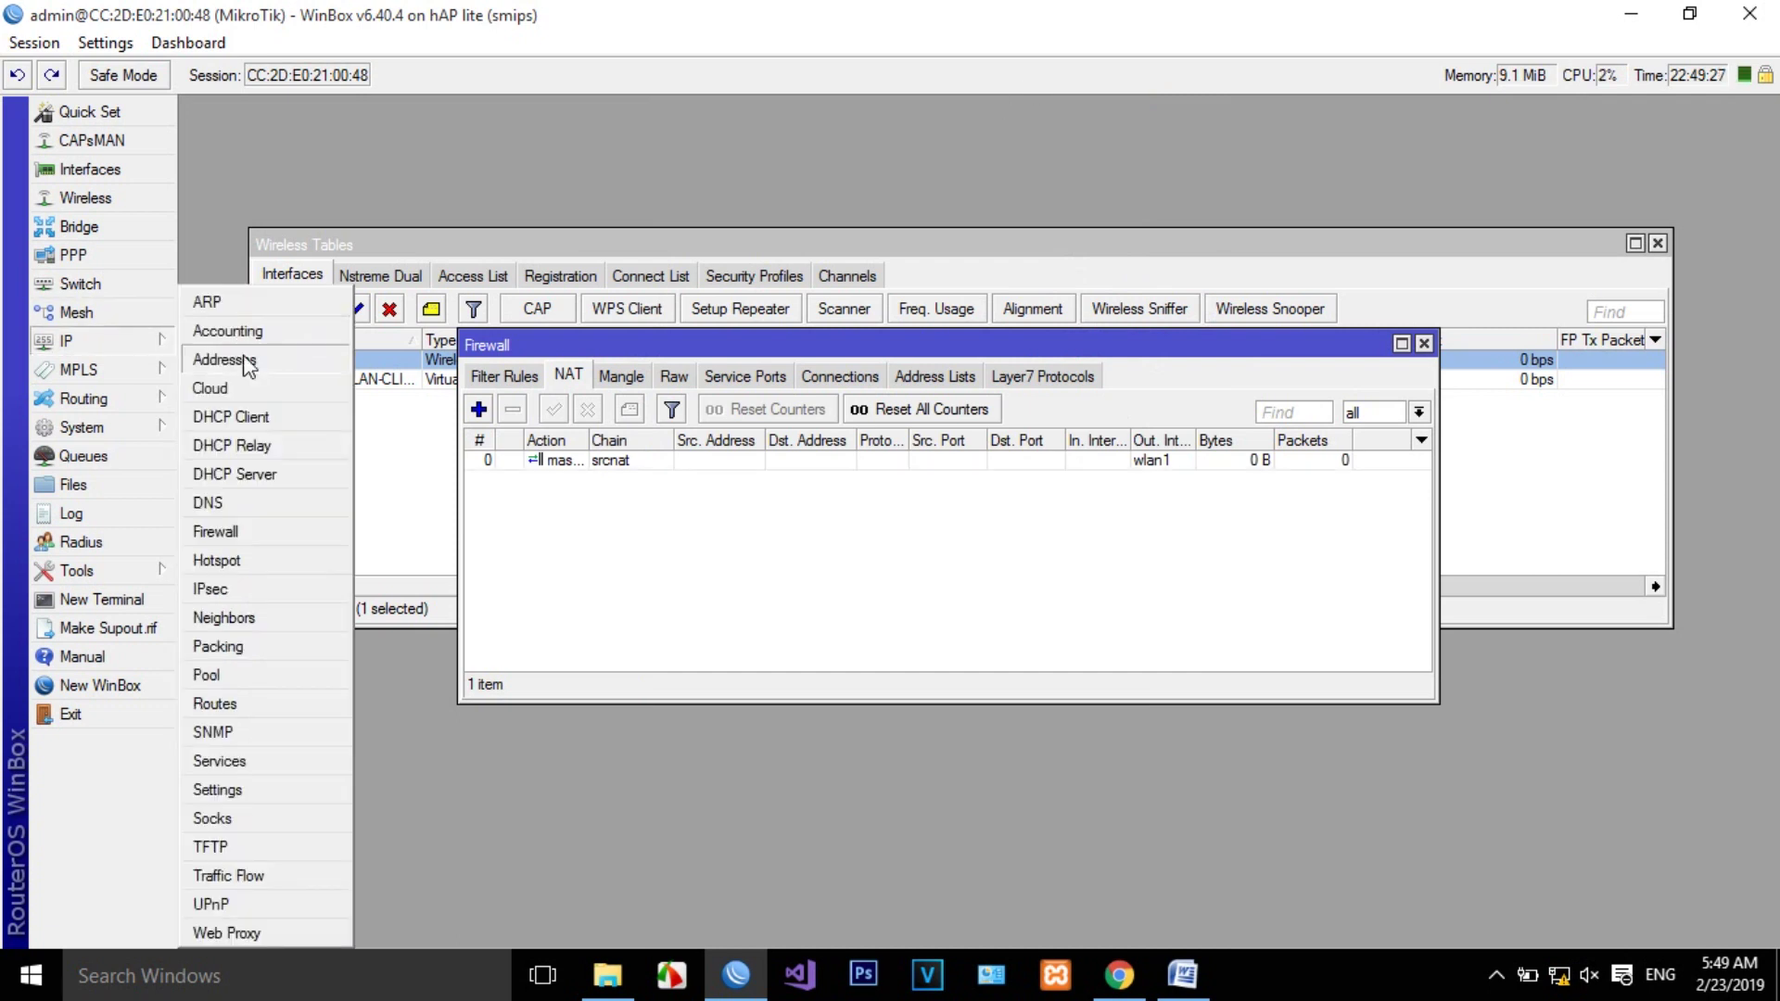
pyautogui.click(215, 704)
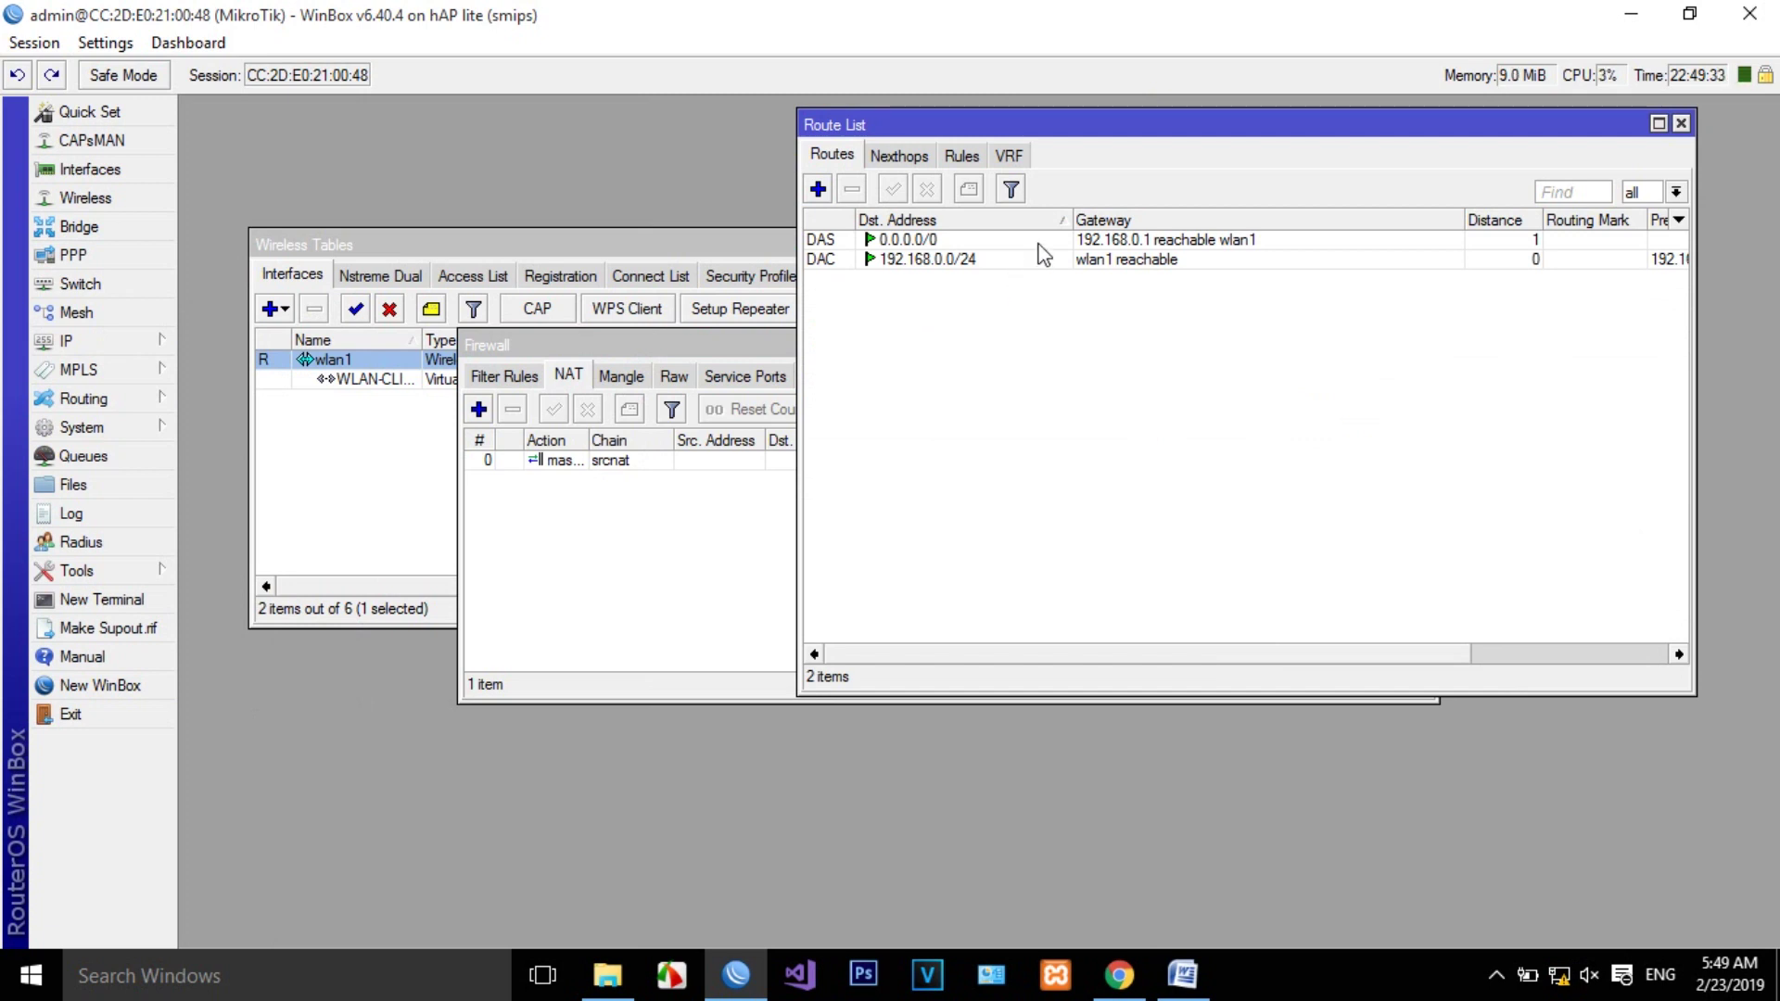
pyautogui.click(1145, 241)
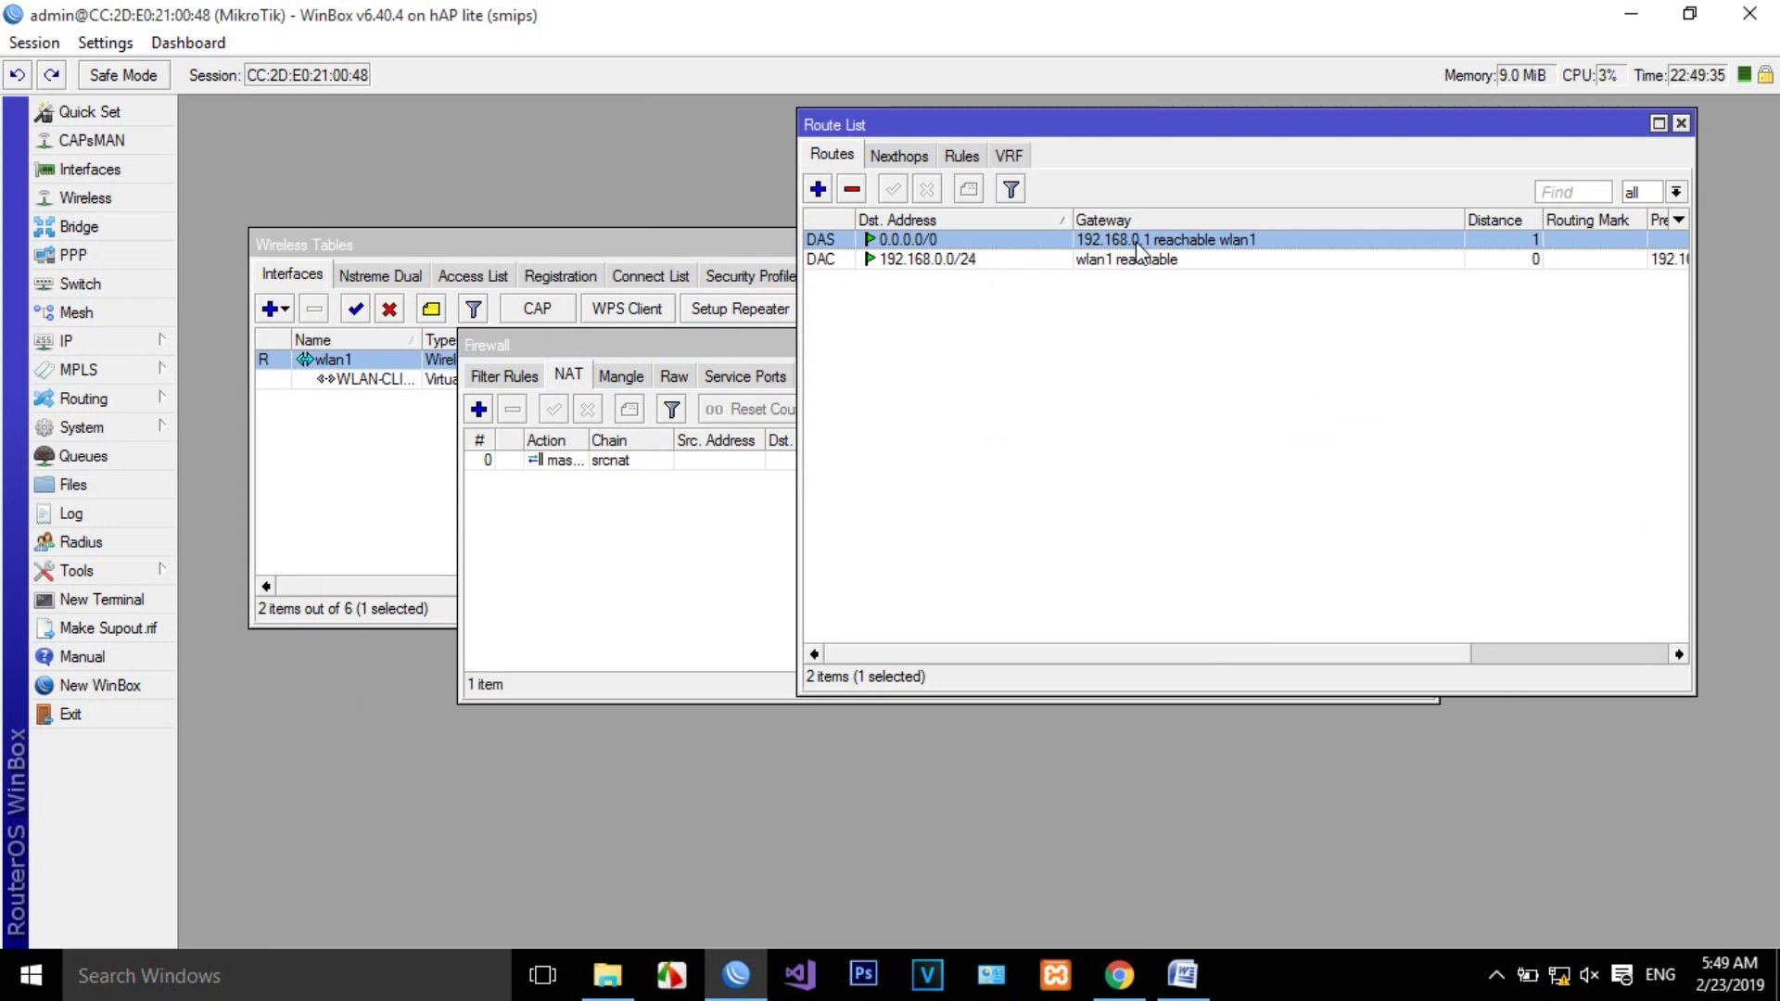
pyautogui.click(818, 189)
pyautogui.click(1010, 258)
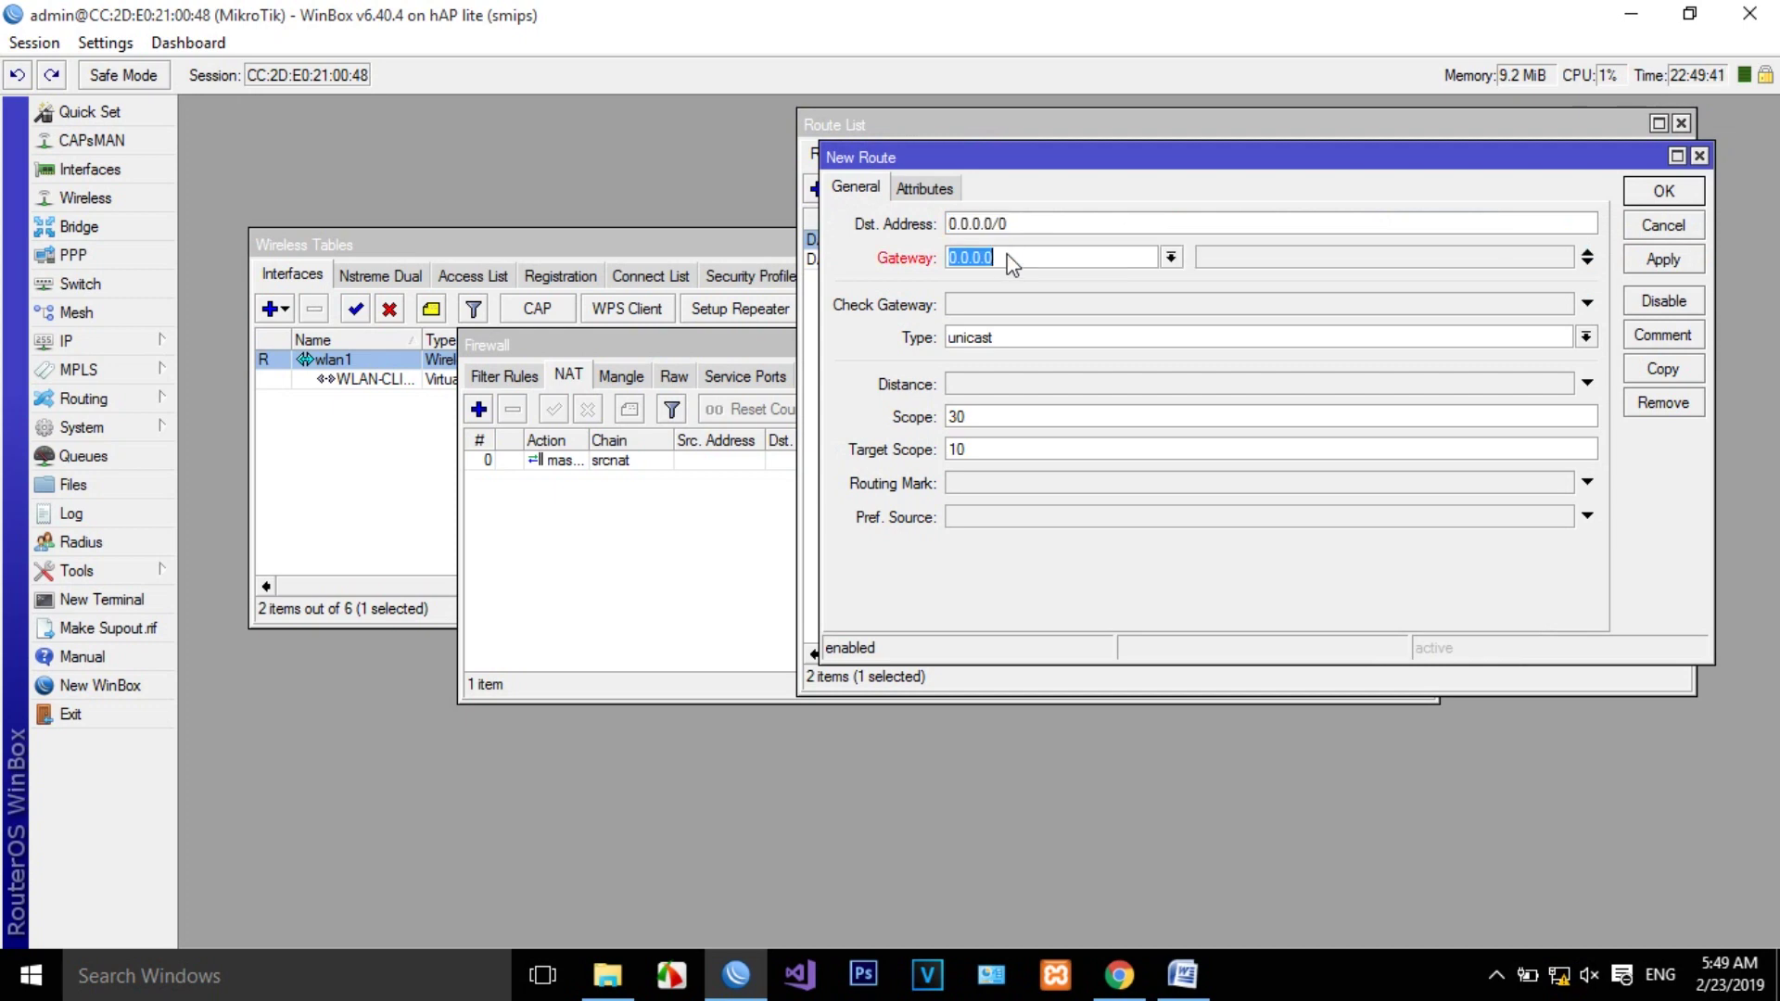
pyautogui.write('192.168.')
pyautogui.click(1183, 975)
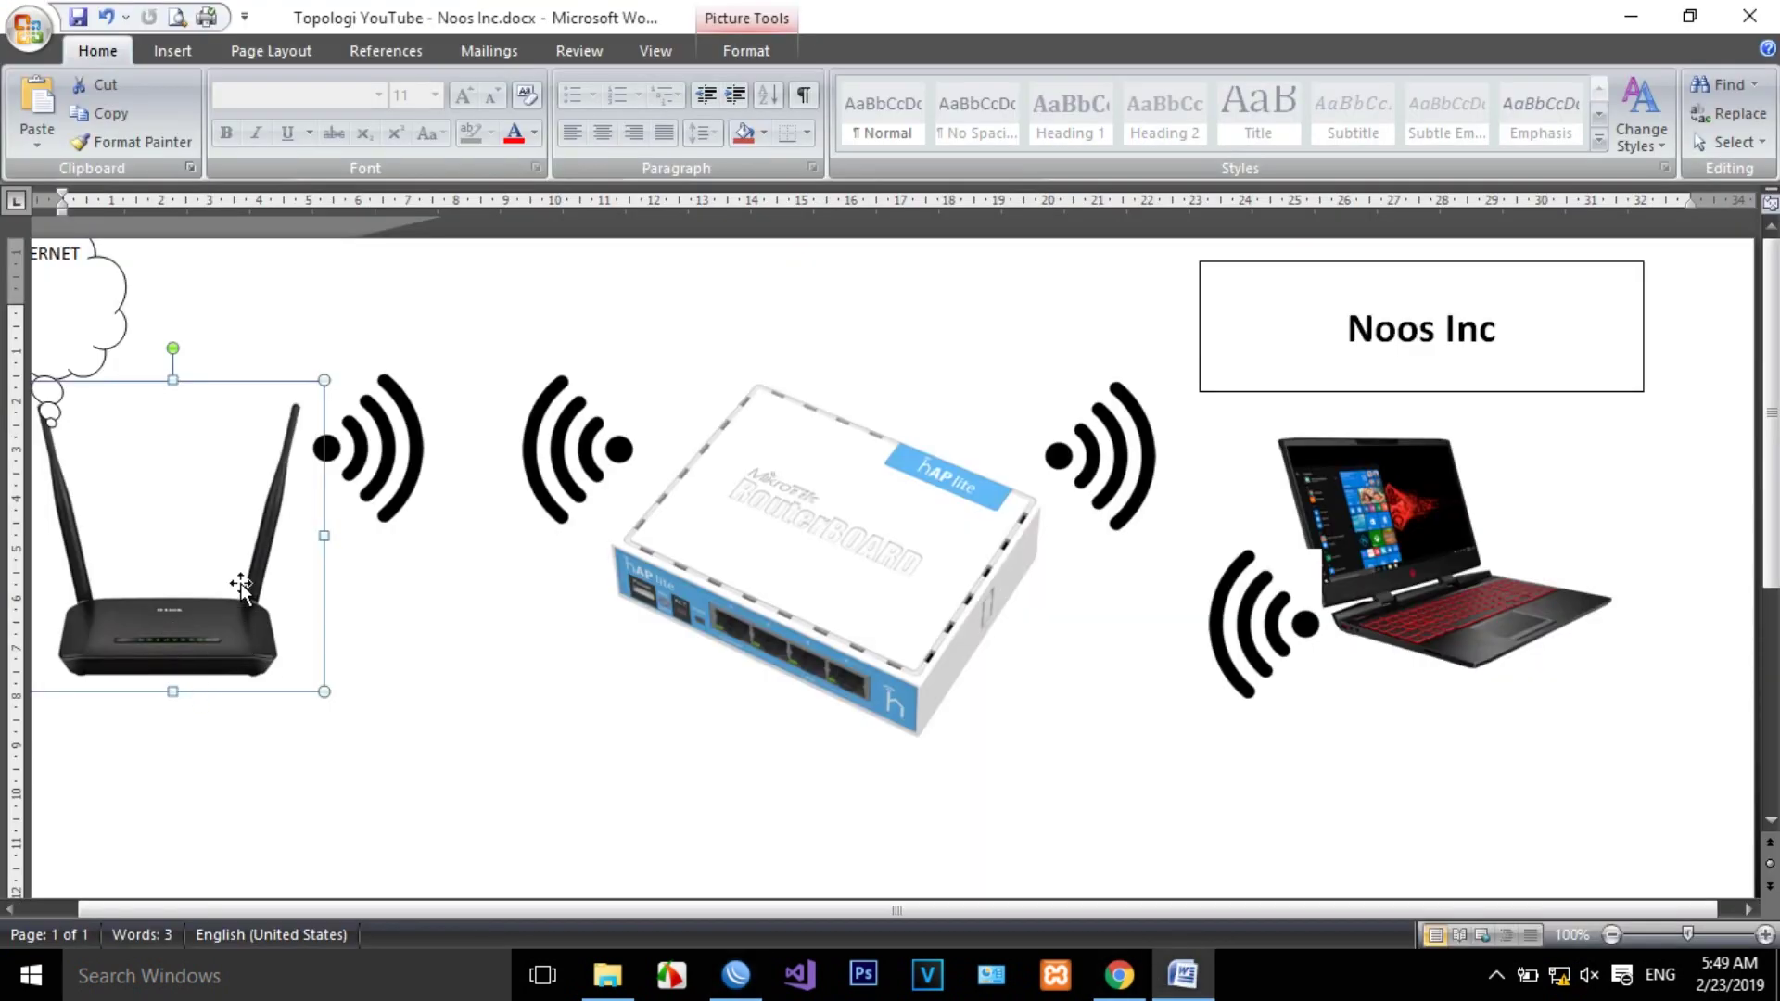
pyautogui.click(1634, 15)
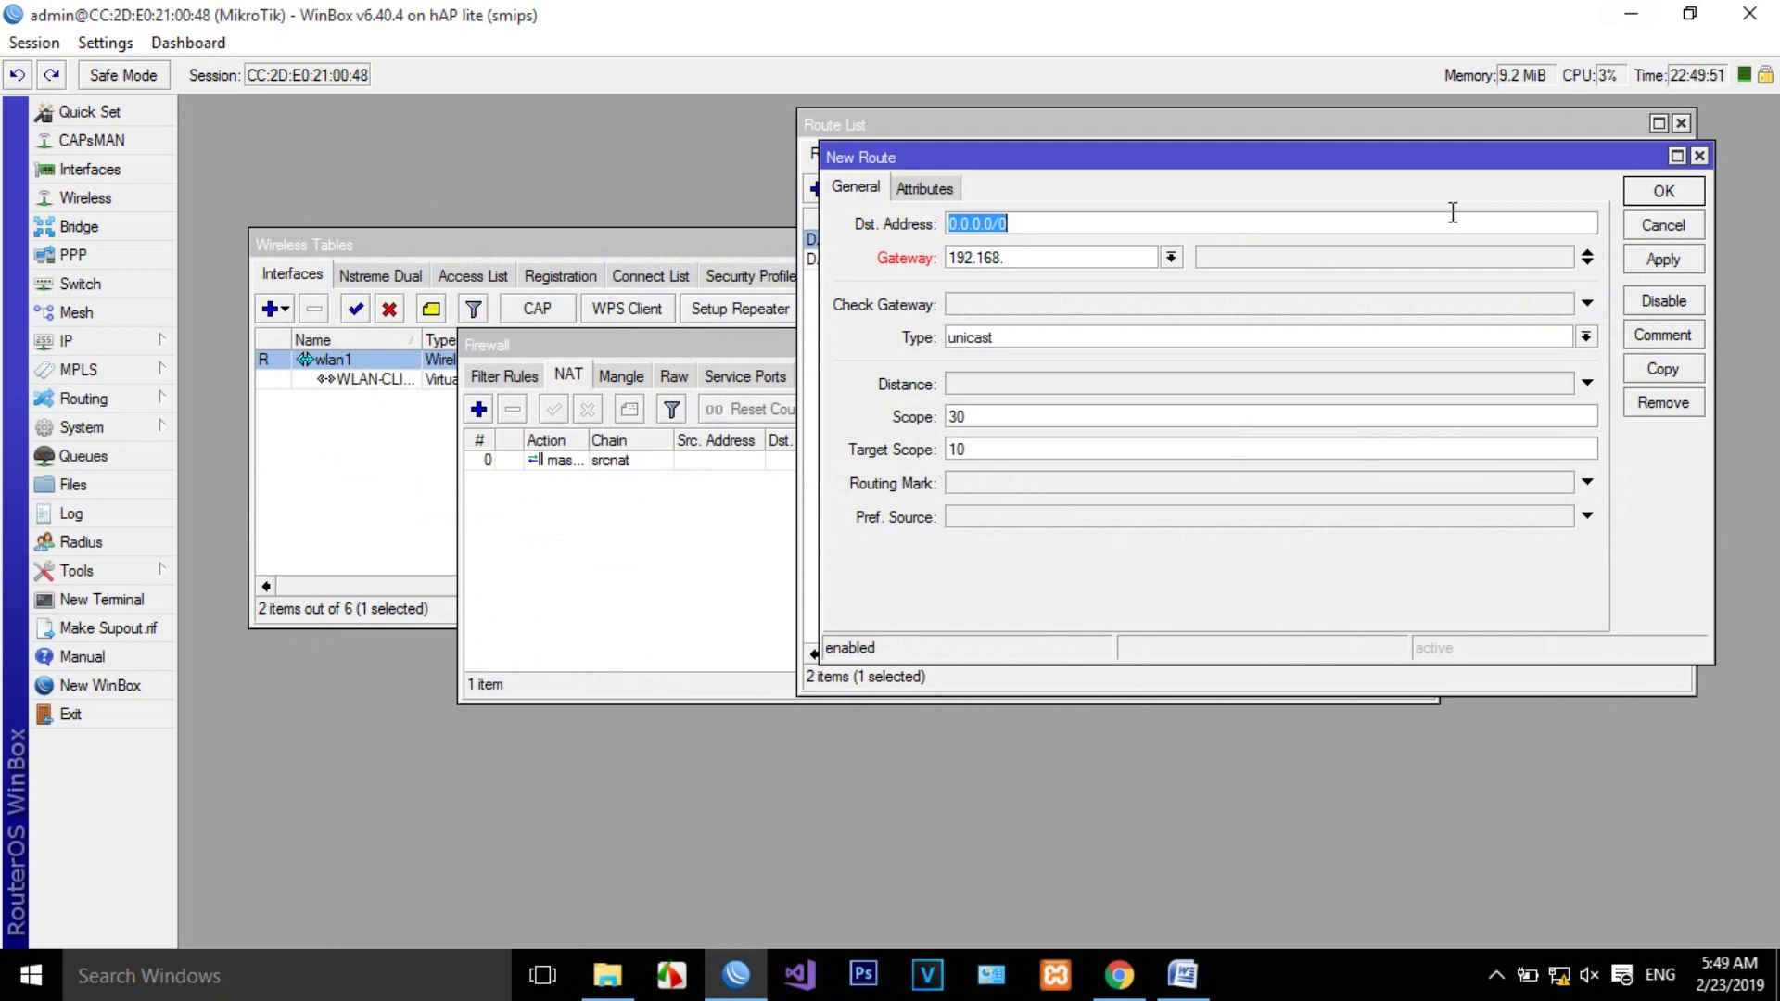
pyautogui.click(1661, 225)
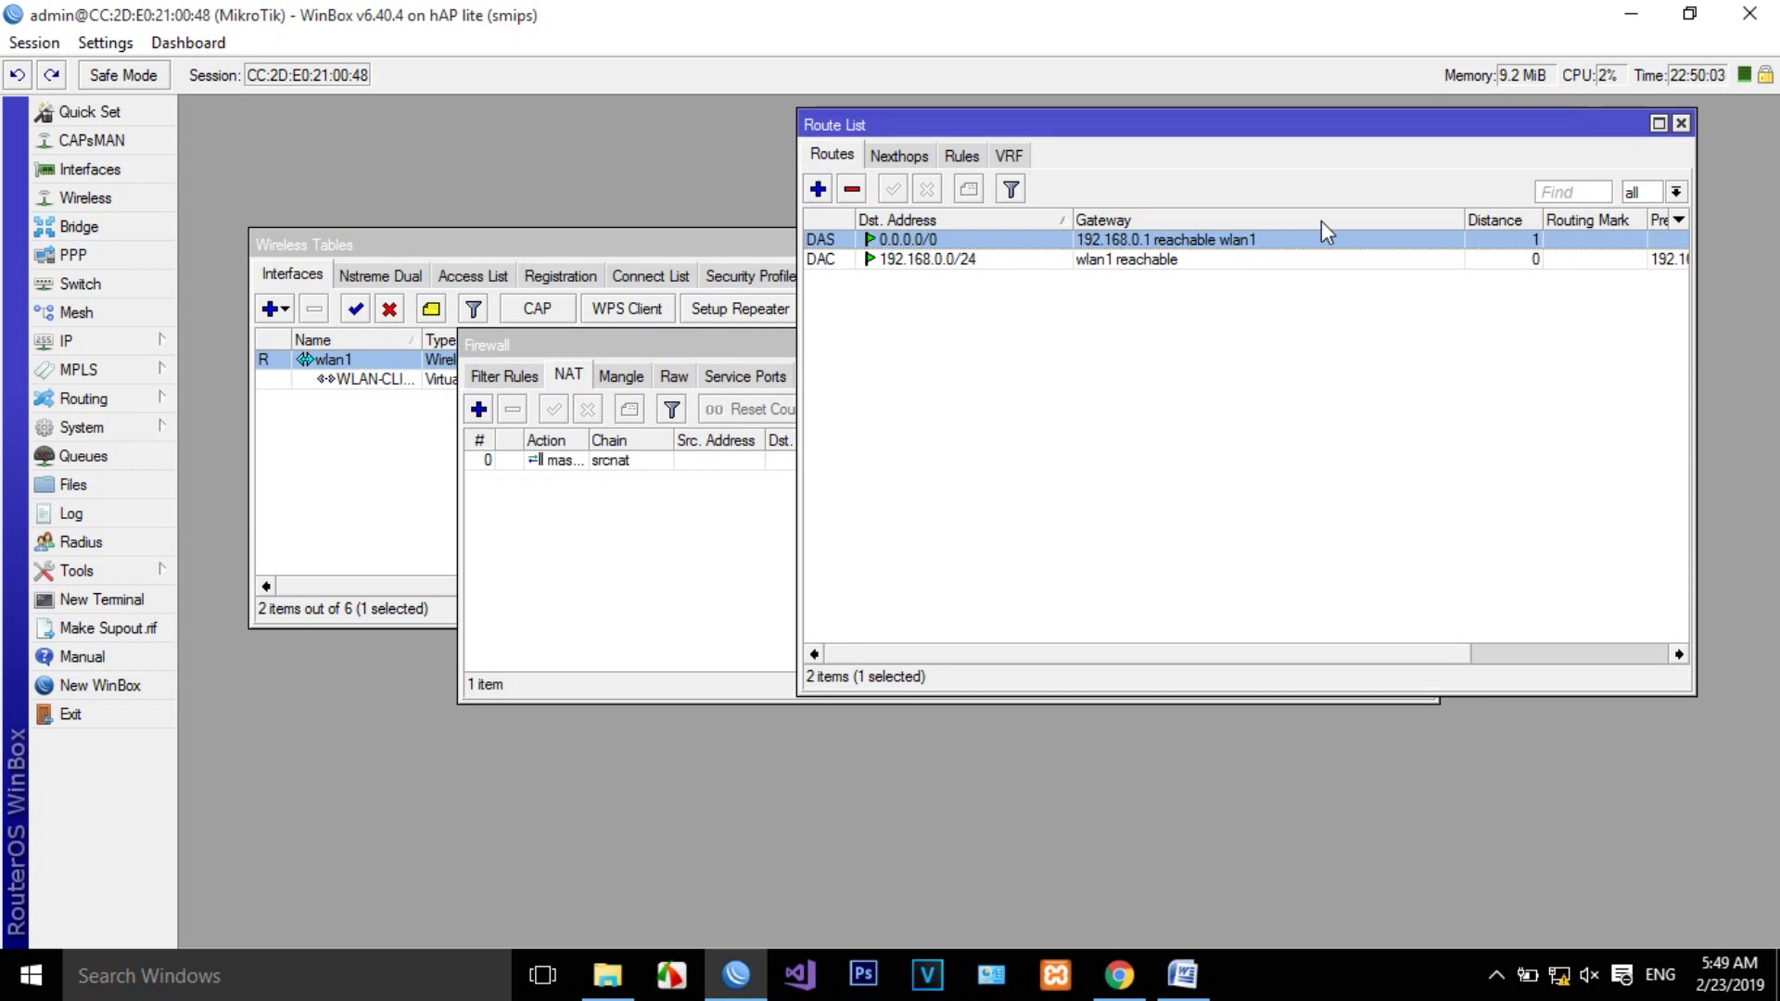
pyautogui.click(1682, 123)
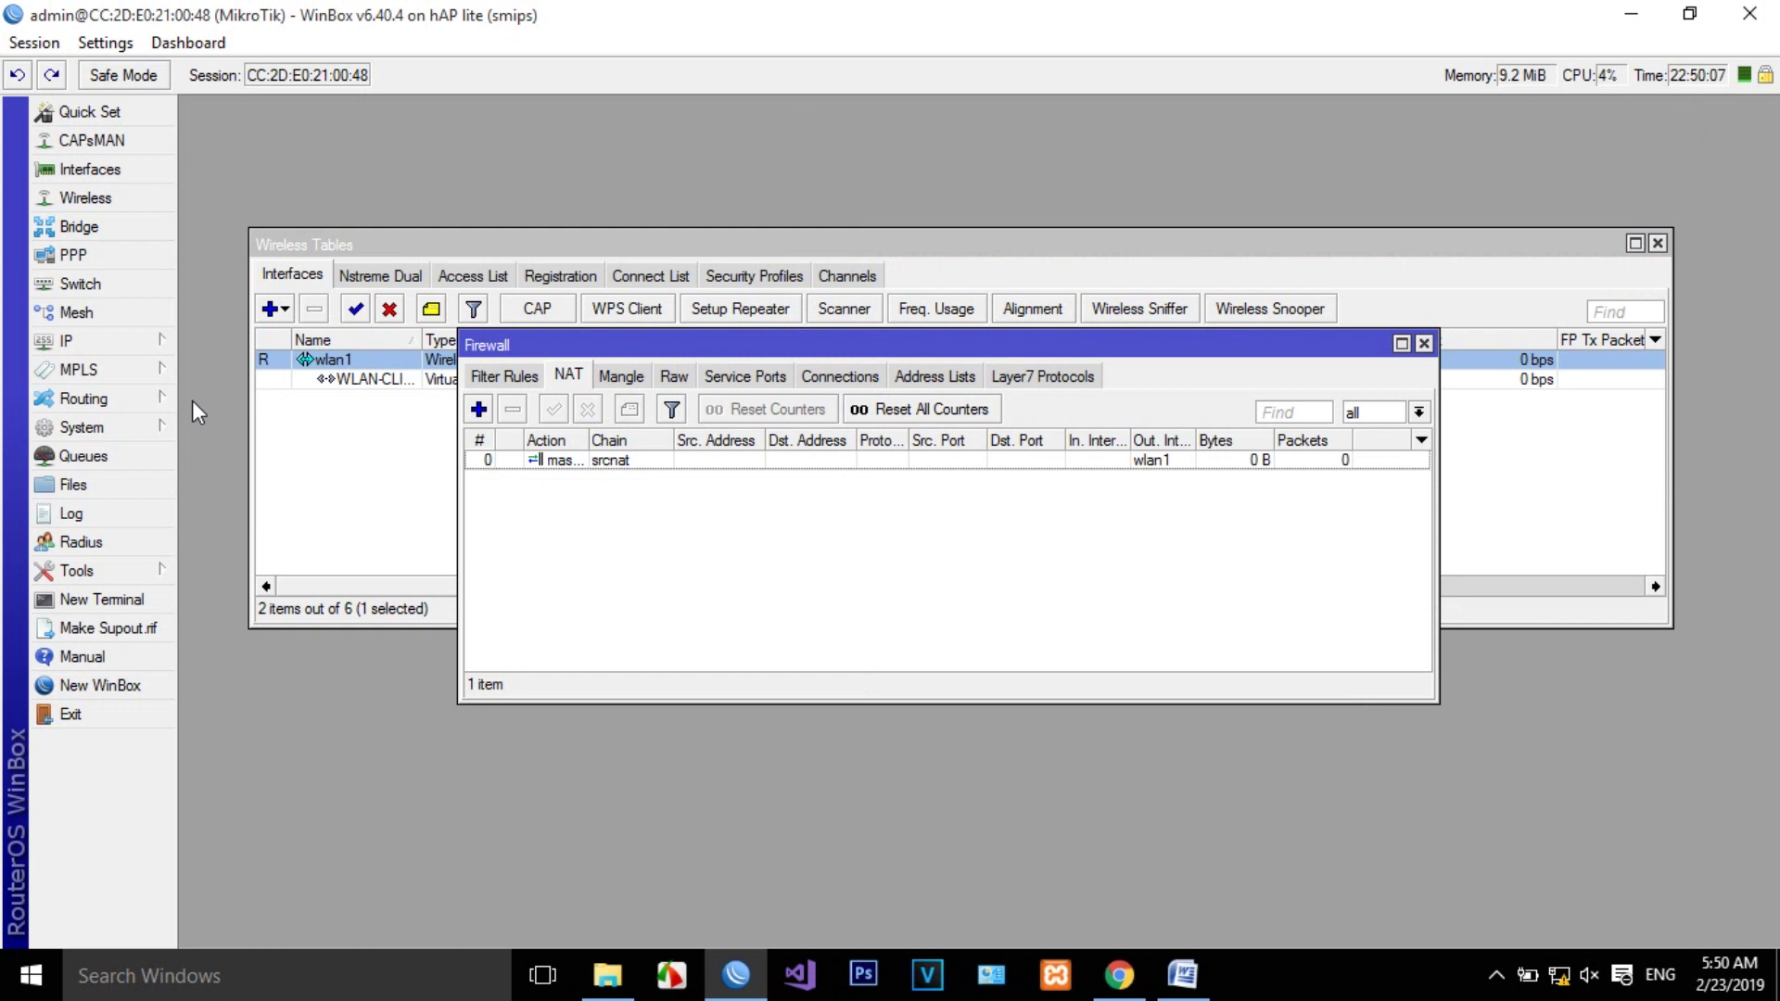
# Try to set up a DHCP server on the WLAN-CLIENT interface
pyautogui.click(147, 350)
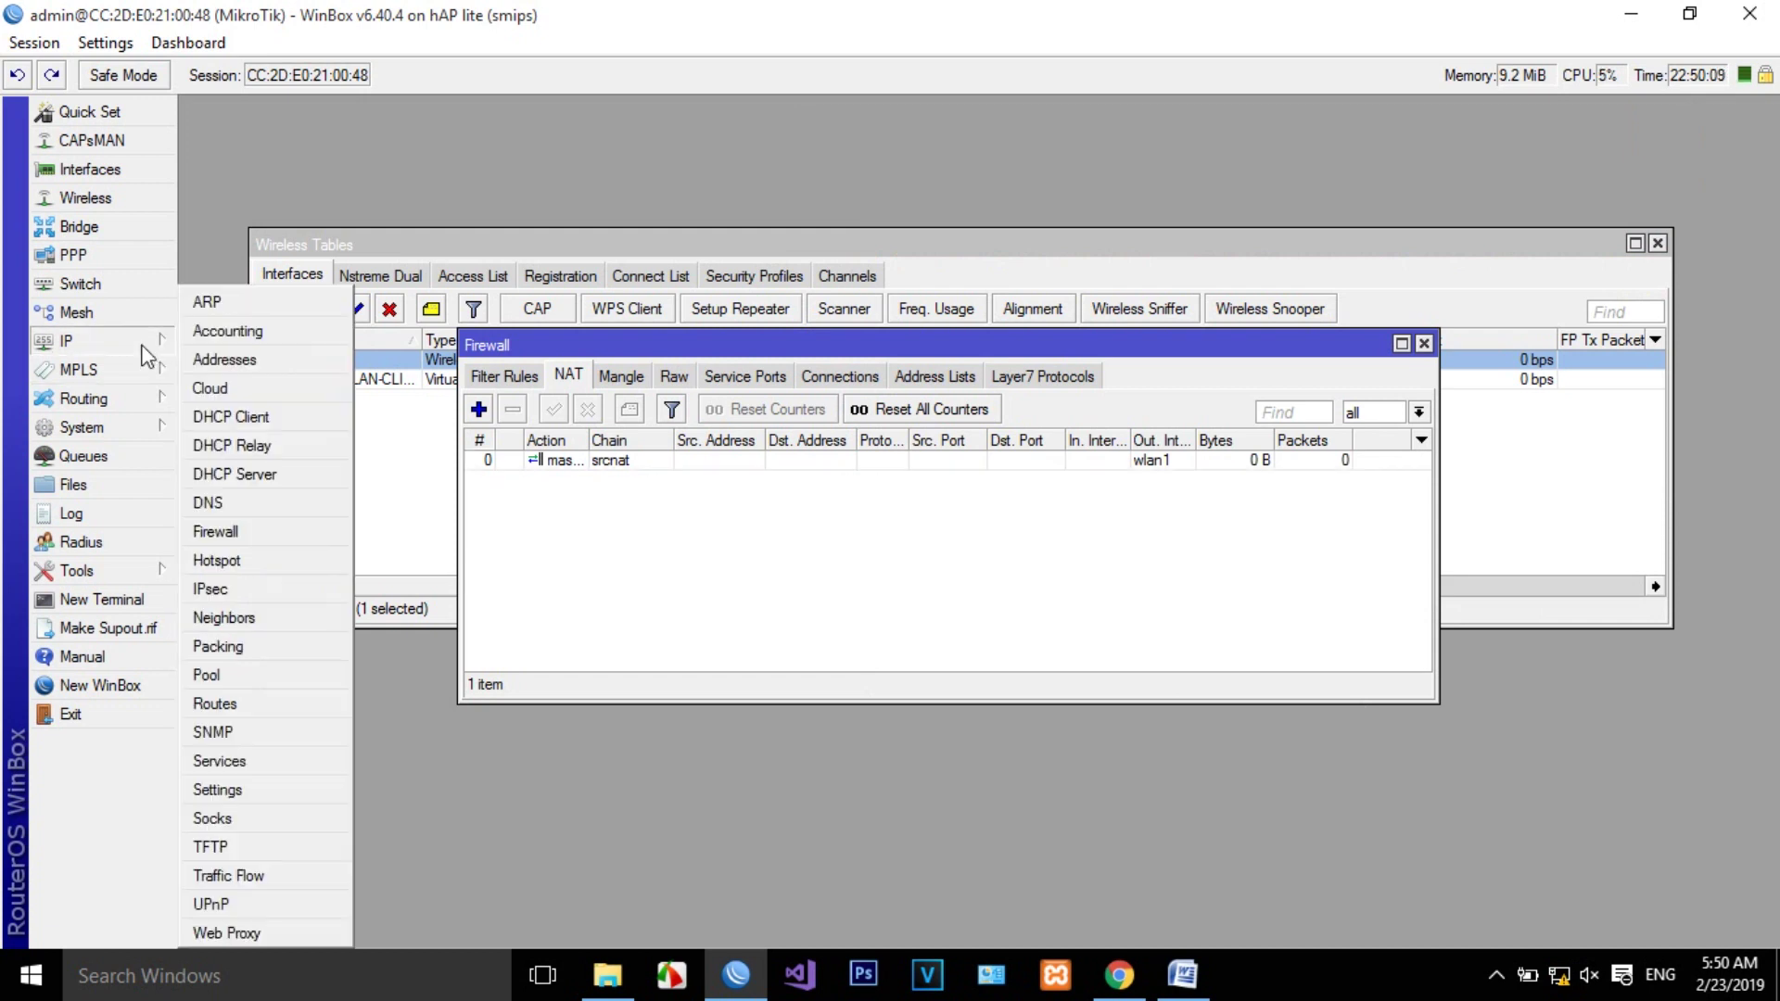
pyautogui.click(236, 474)
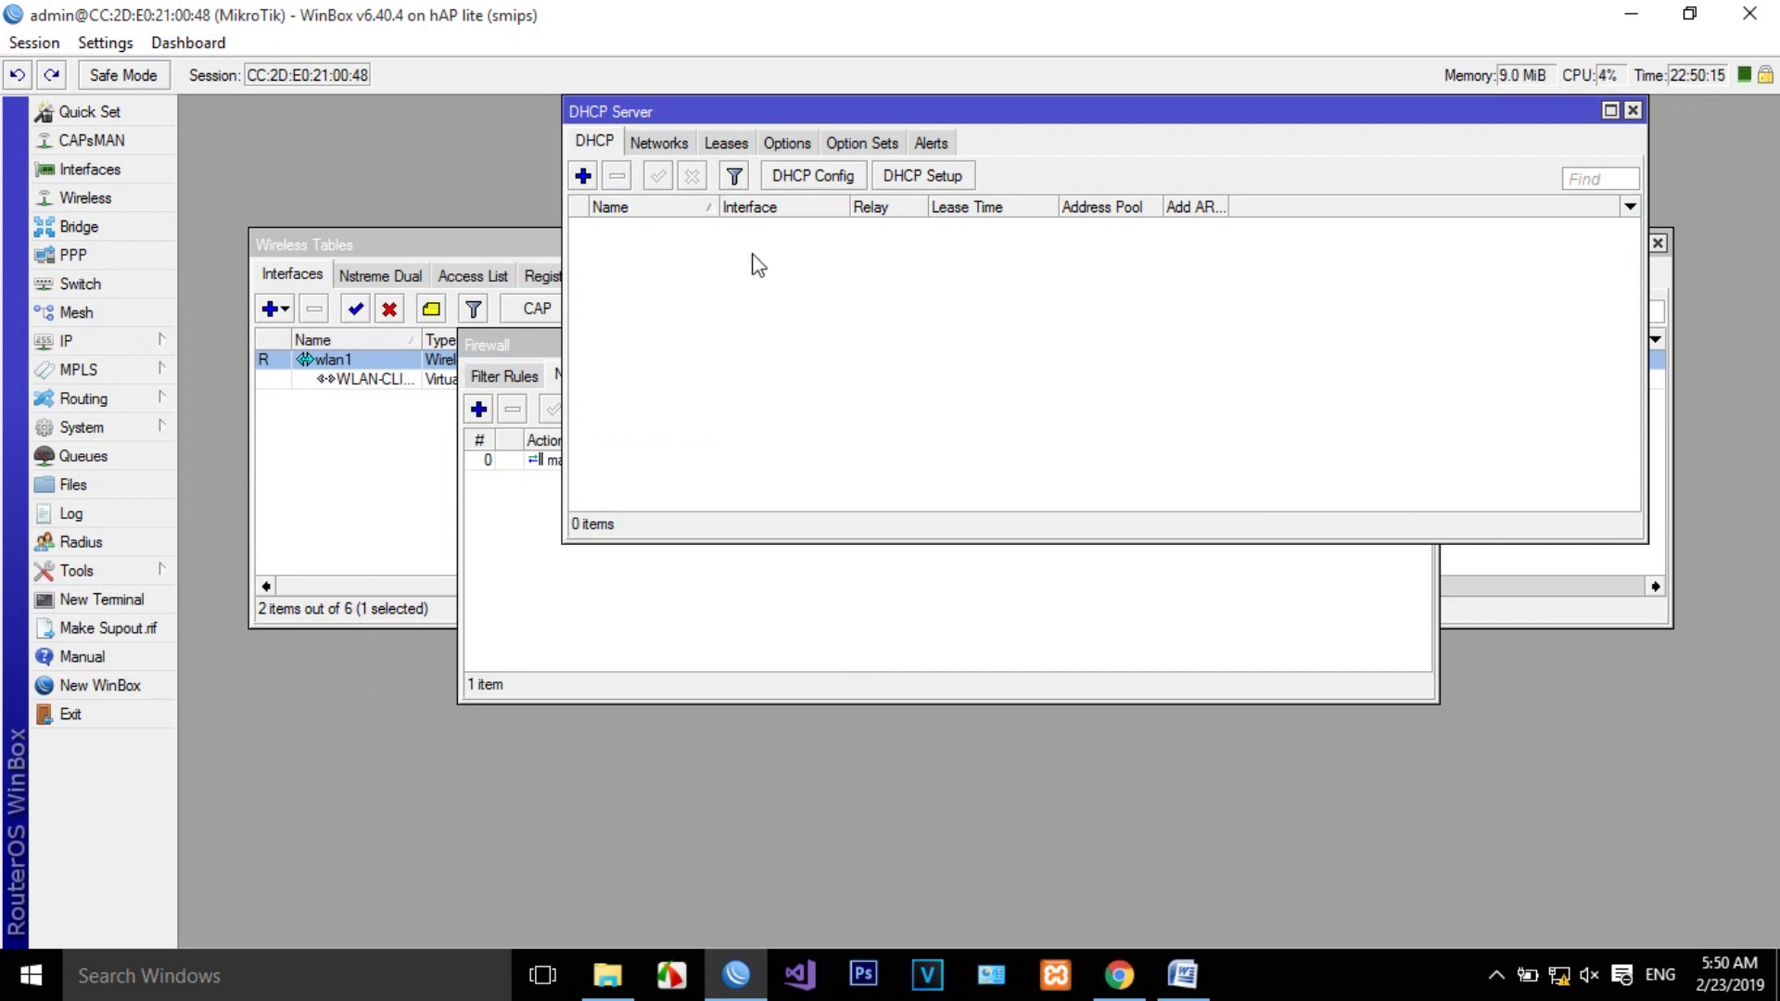
pyautogui.click(904, 176)
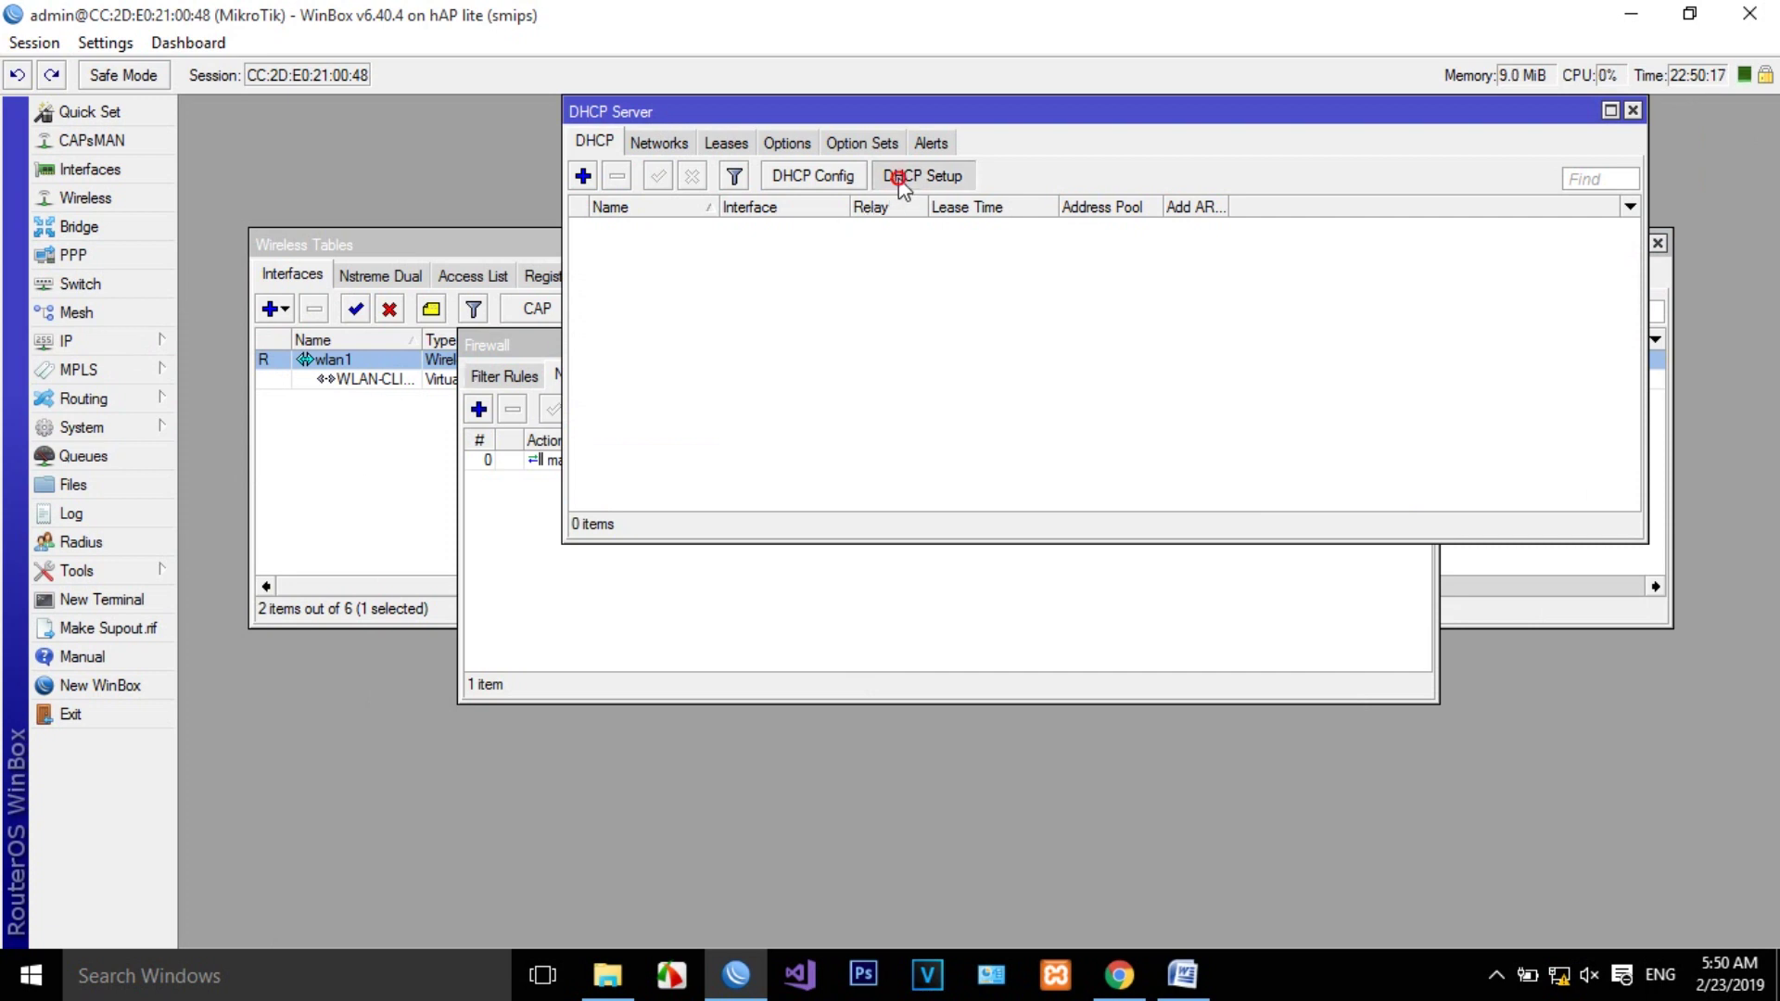
pyautogui.click(993, 517)
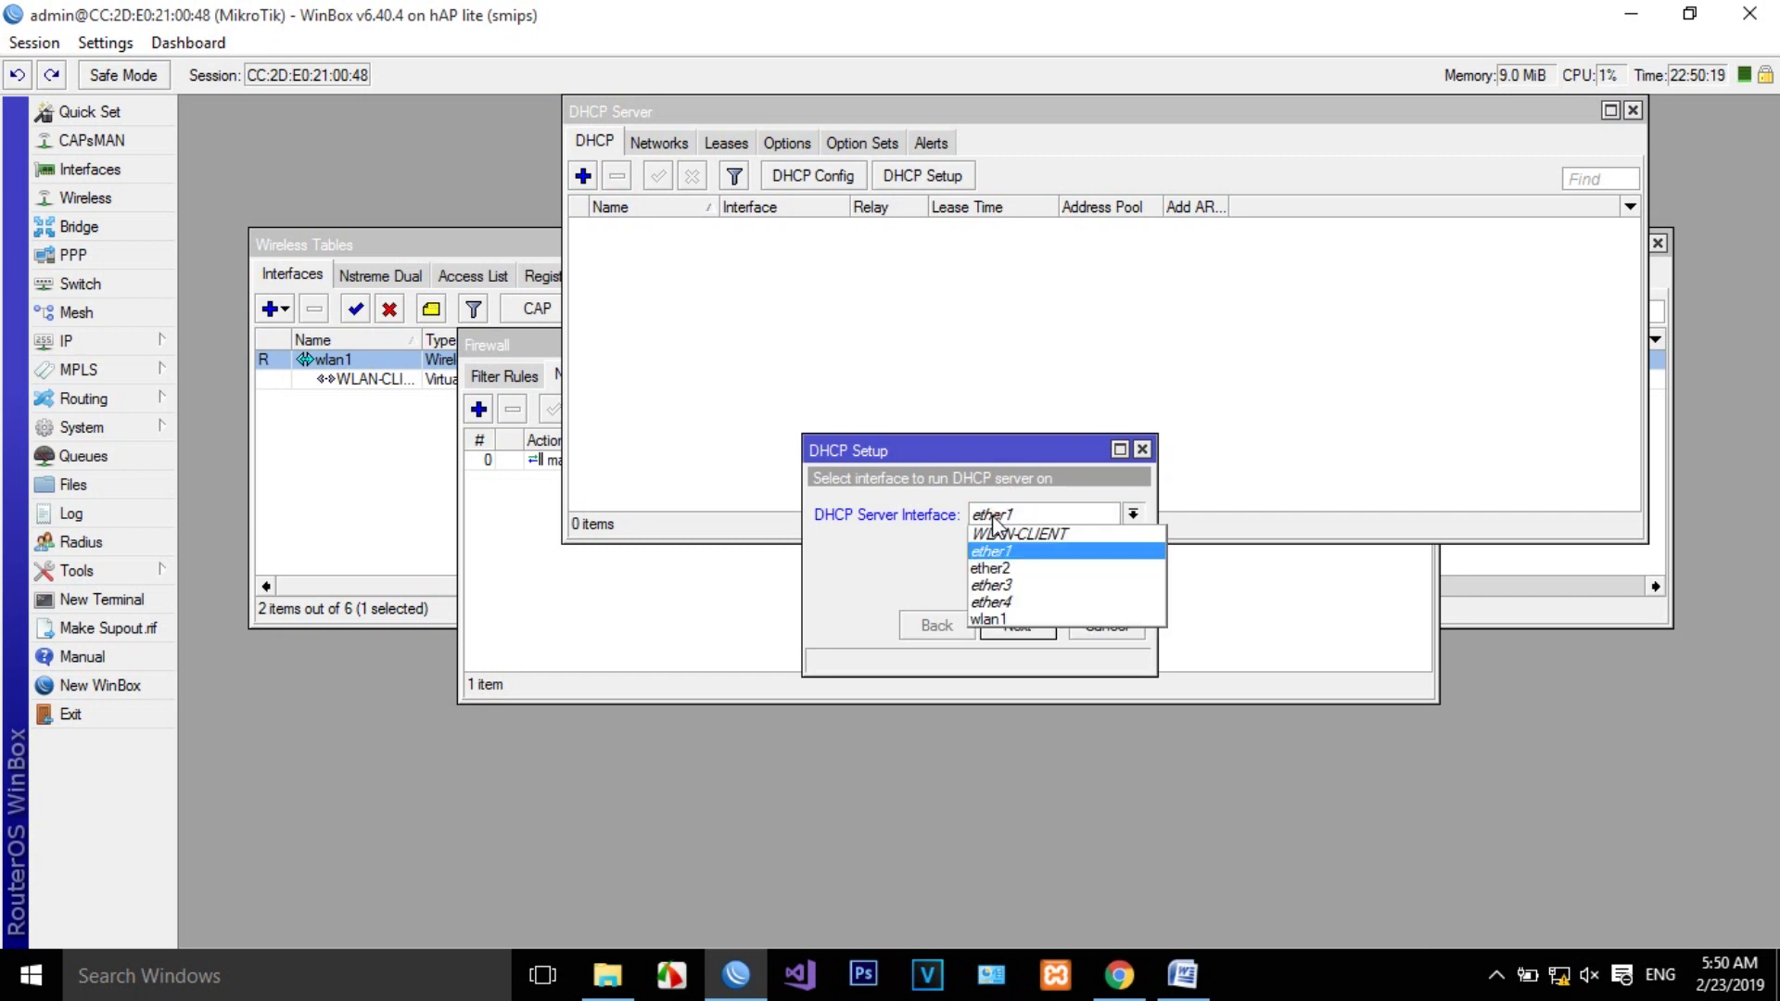
pyautogui.click(1000, 535)
pyautogui.click(1027, 628)
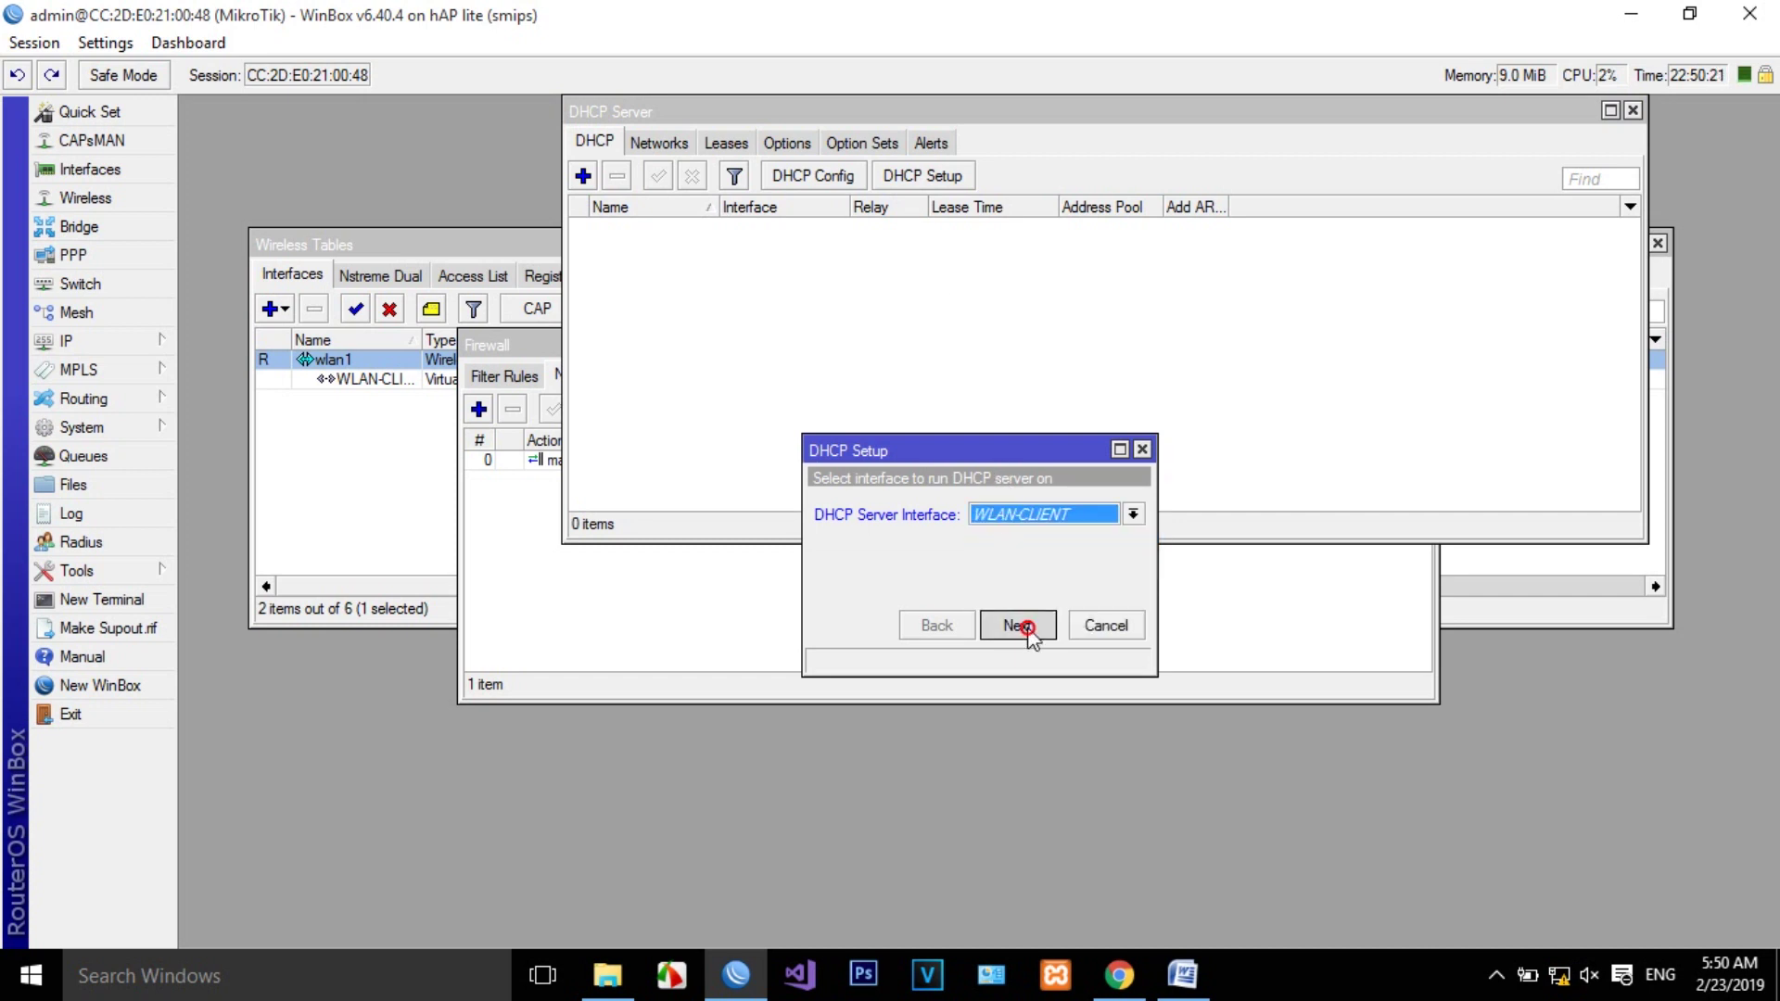
pyautogui.click(1109, 629)
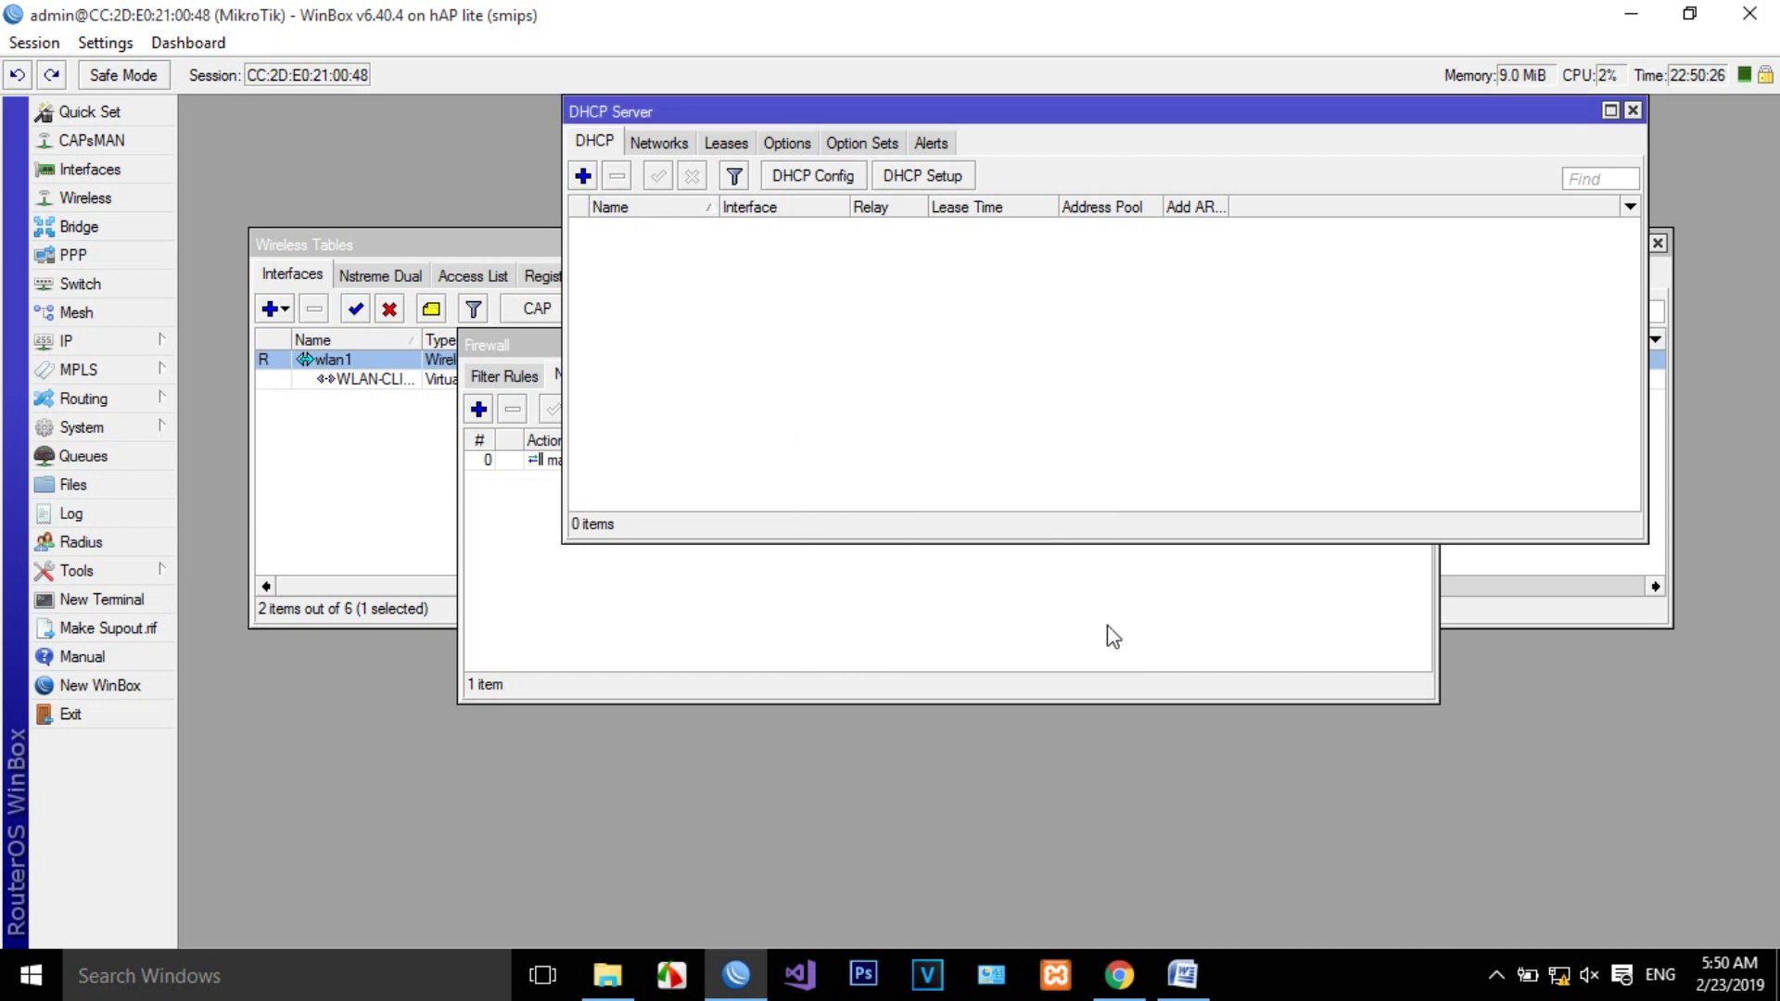
# Add the IP address 192.168.5.1/24 to the WLAN-CLIENT interface, and close the address list and DHCP server windows
pyautogui.click(58, 344)
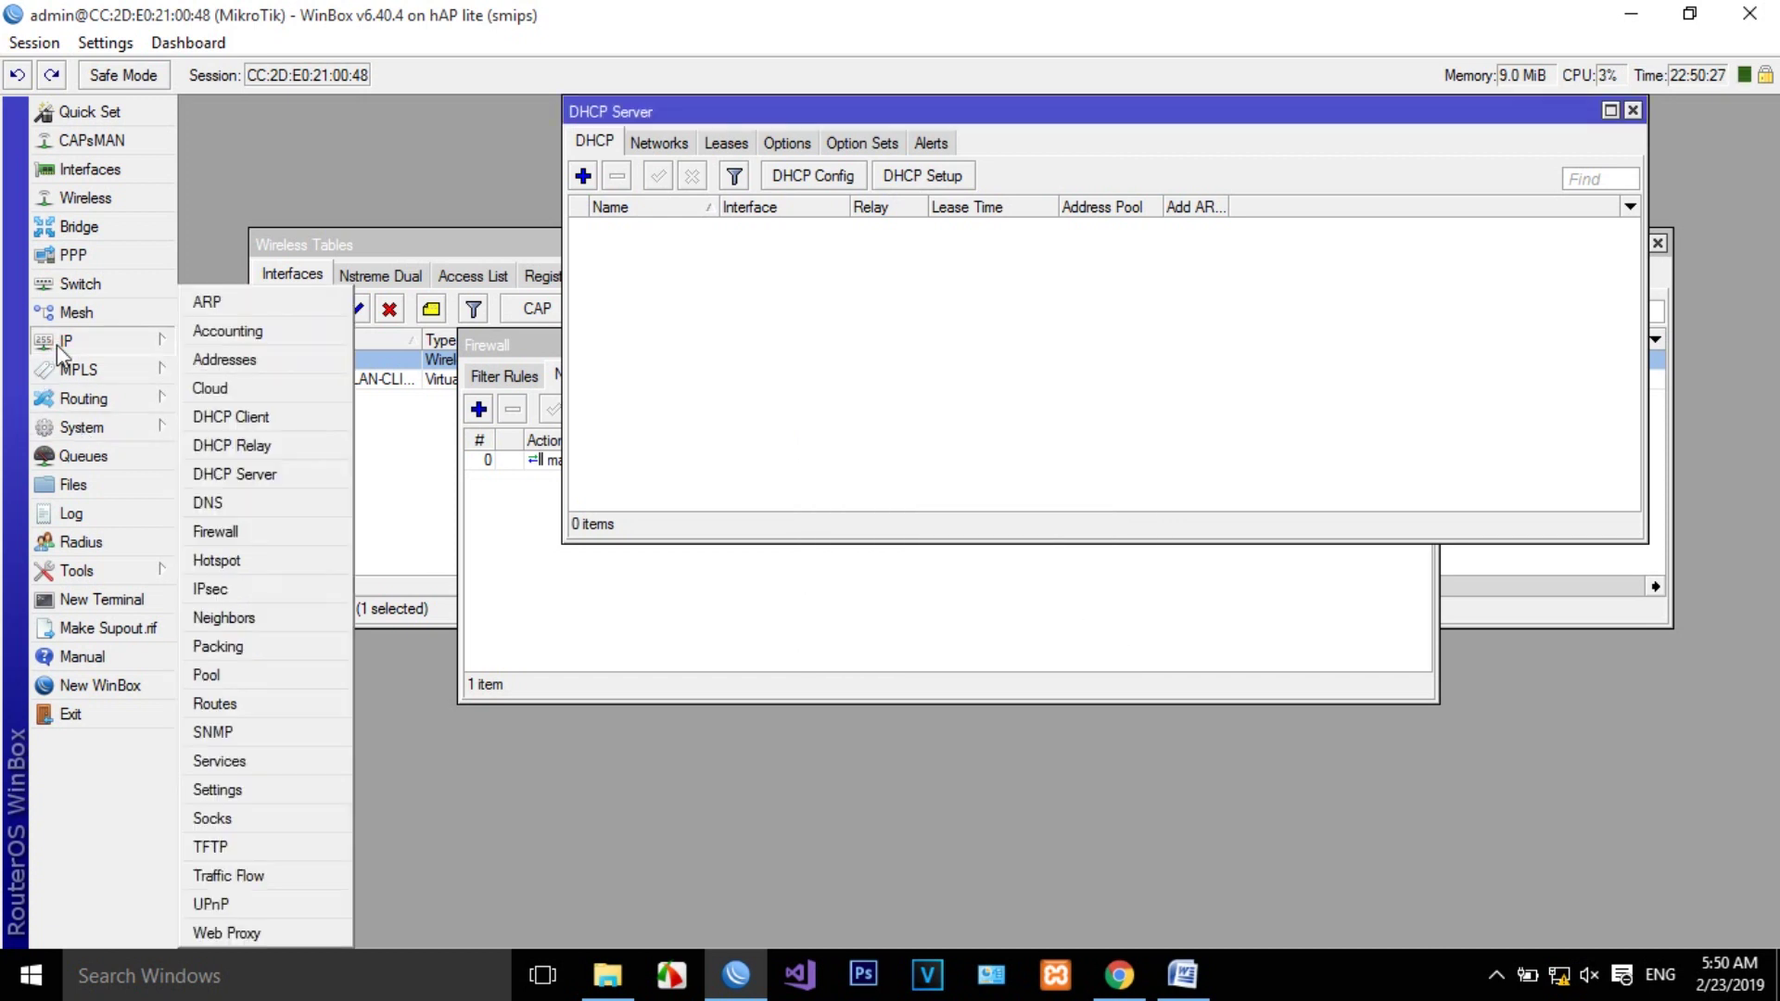
pyautogui.click(202, 366)
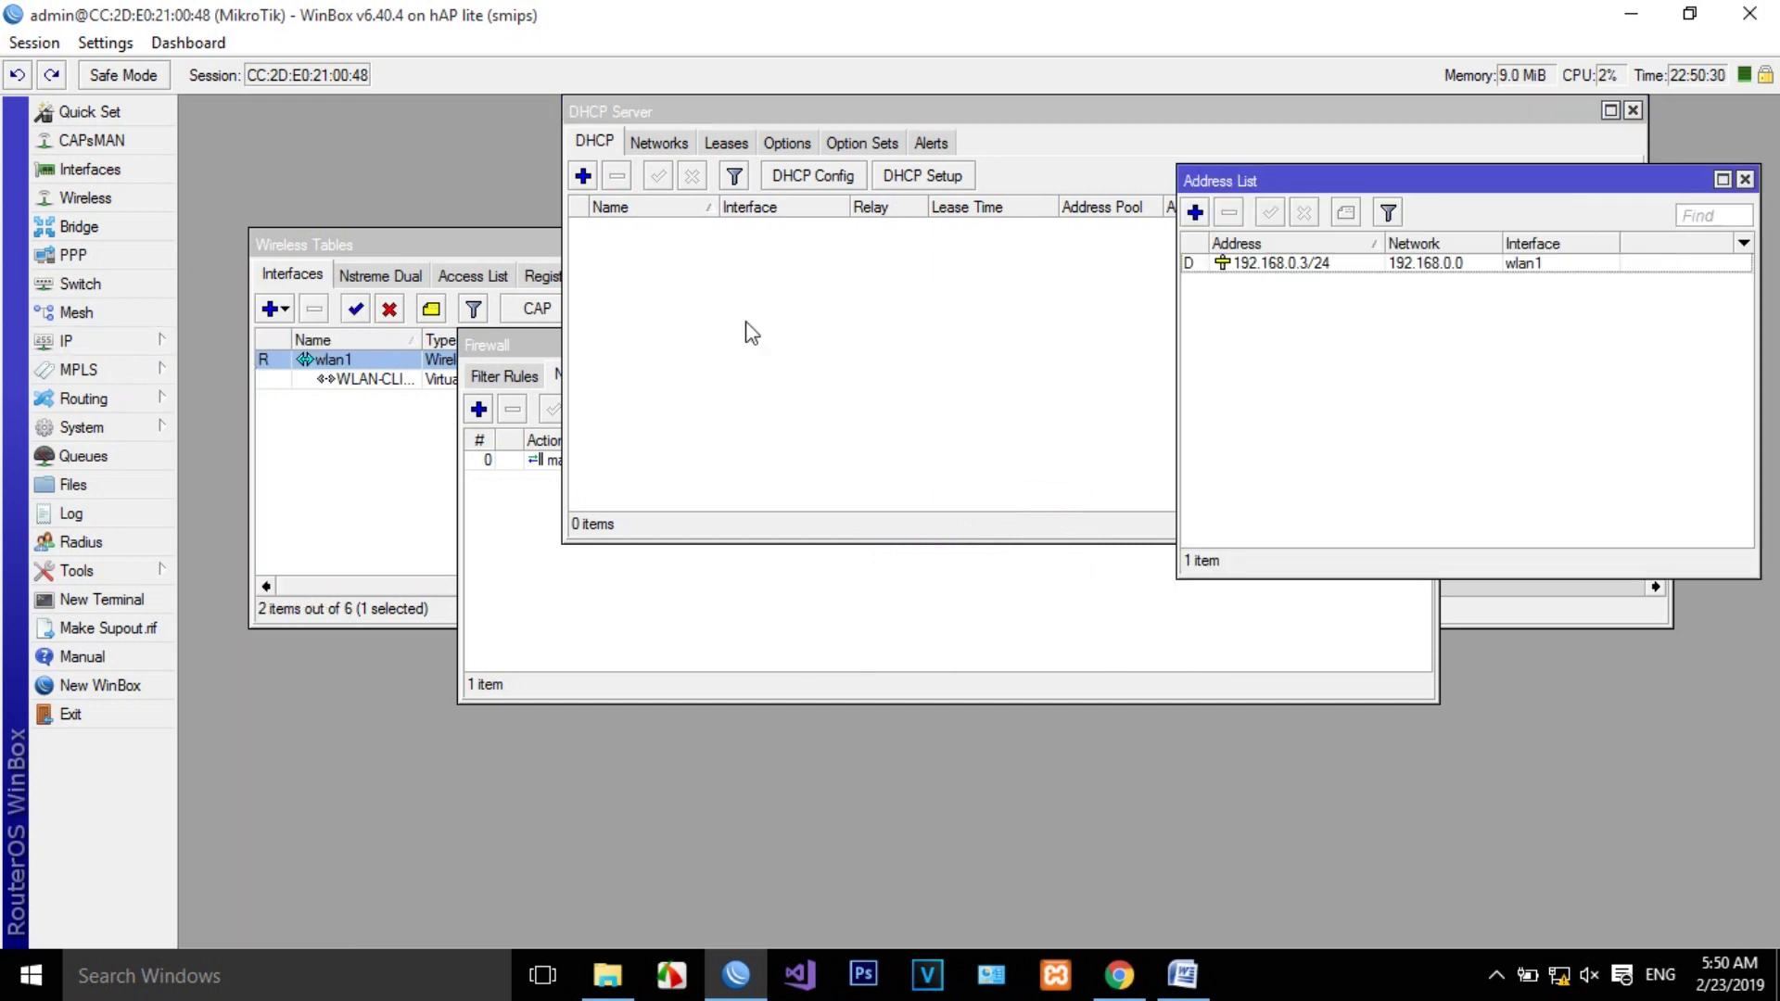
pyautogui.click(1195, 212)
pyautogui.write('192.168.5.1')
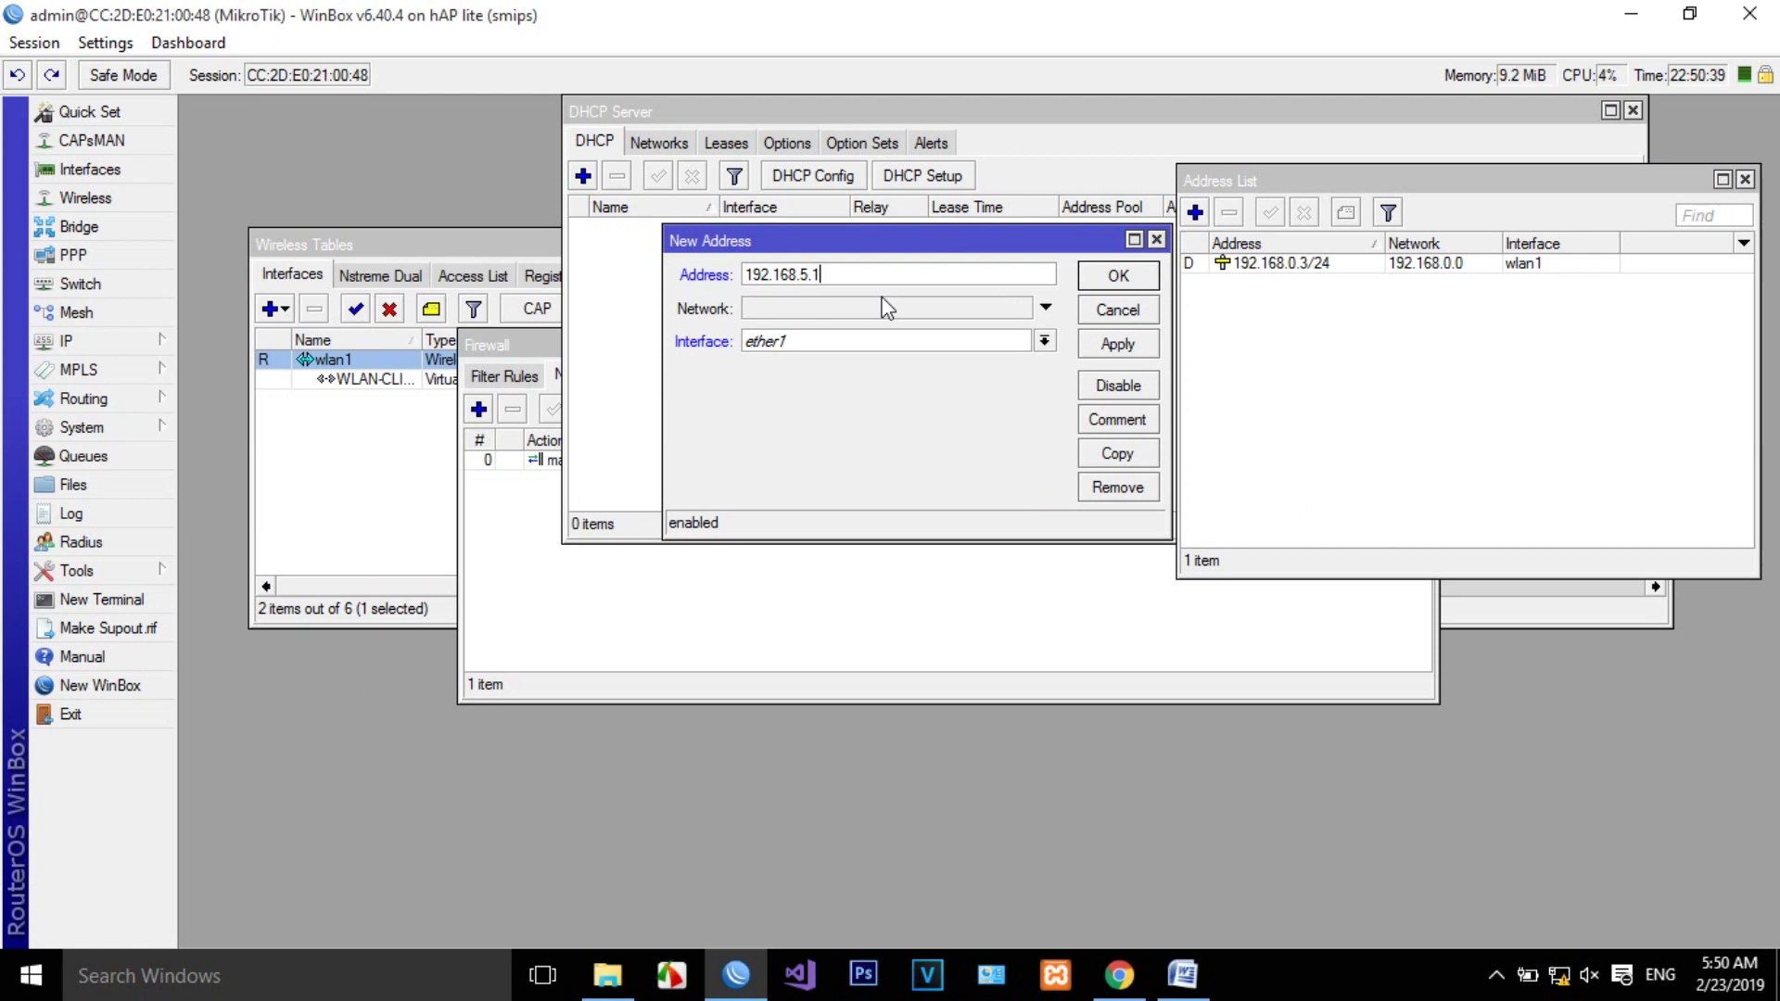
pyautogui.write('/24')
pyautogui.click(957, 340)
pyautogui.click(951, 362)
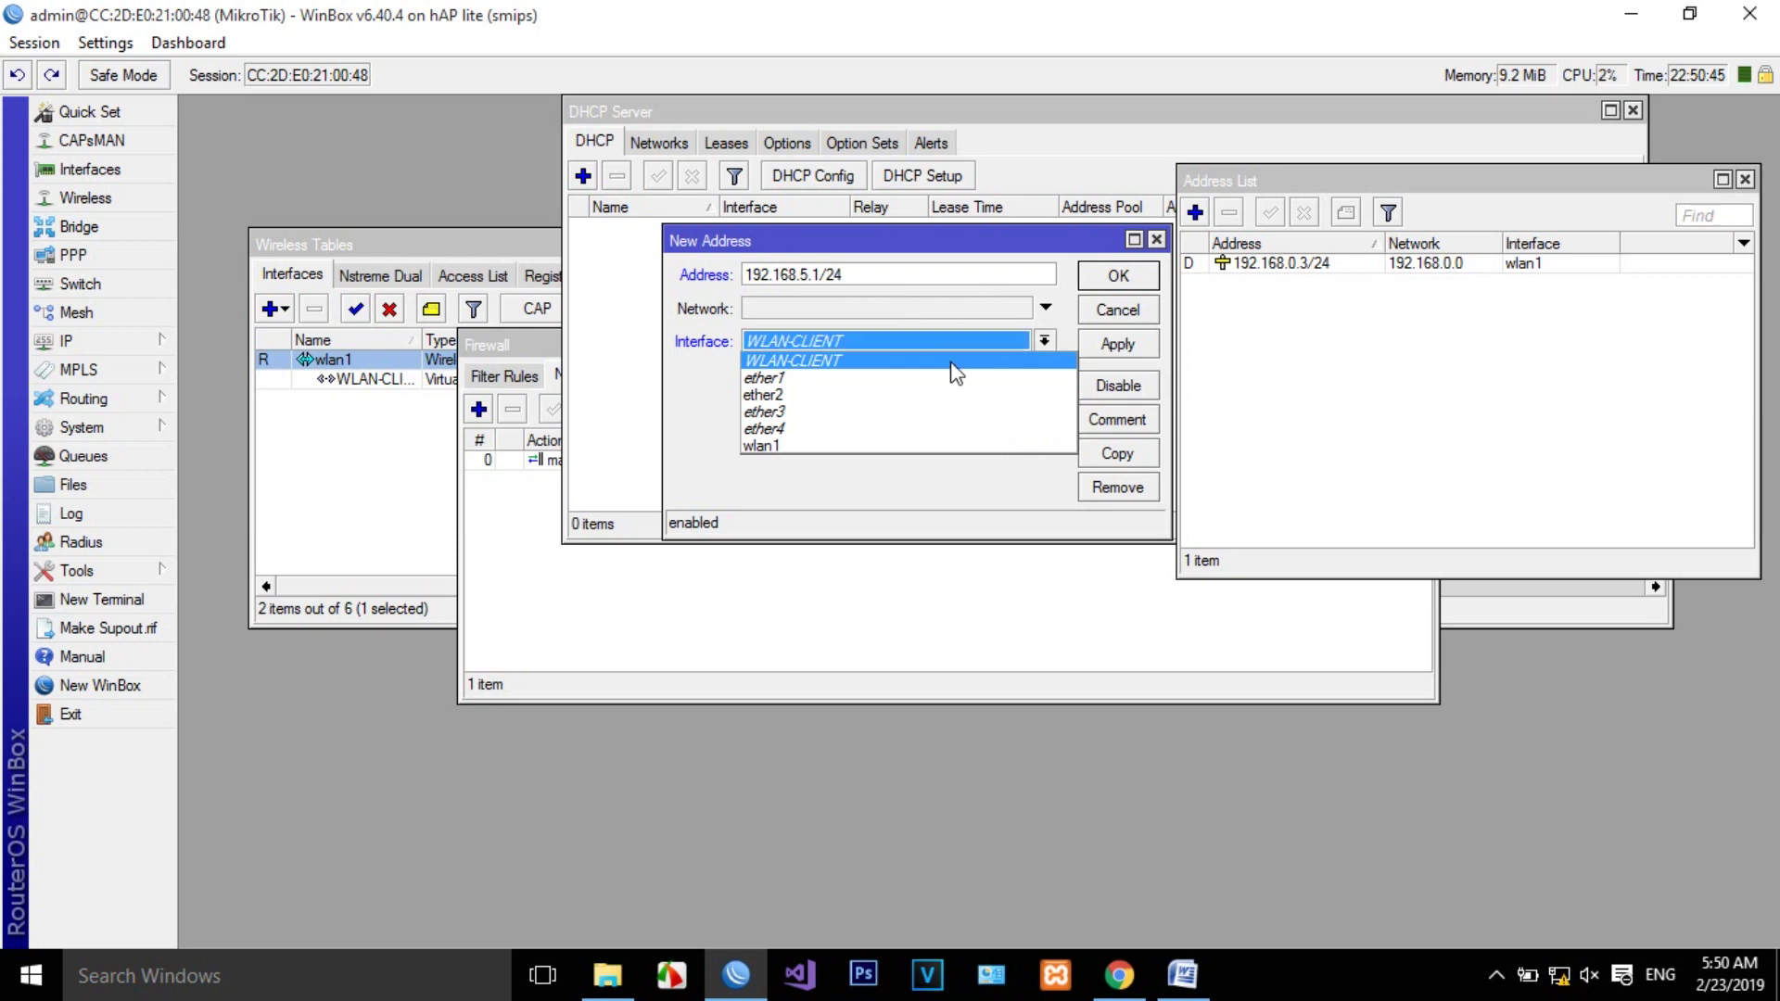
pyautogui.click(1100, 344)
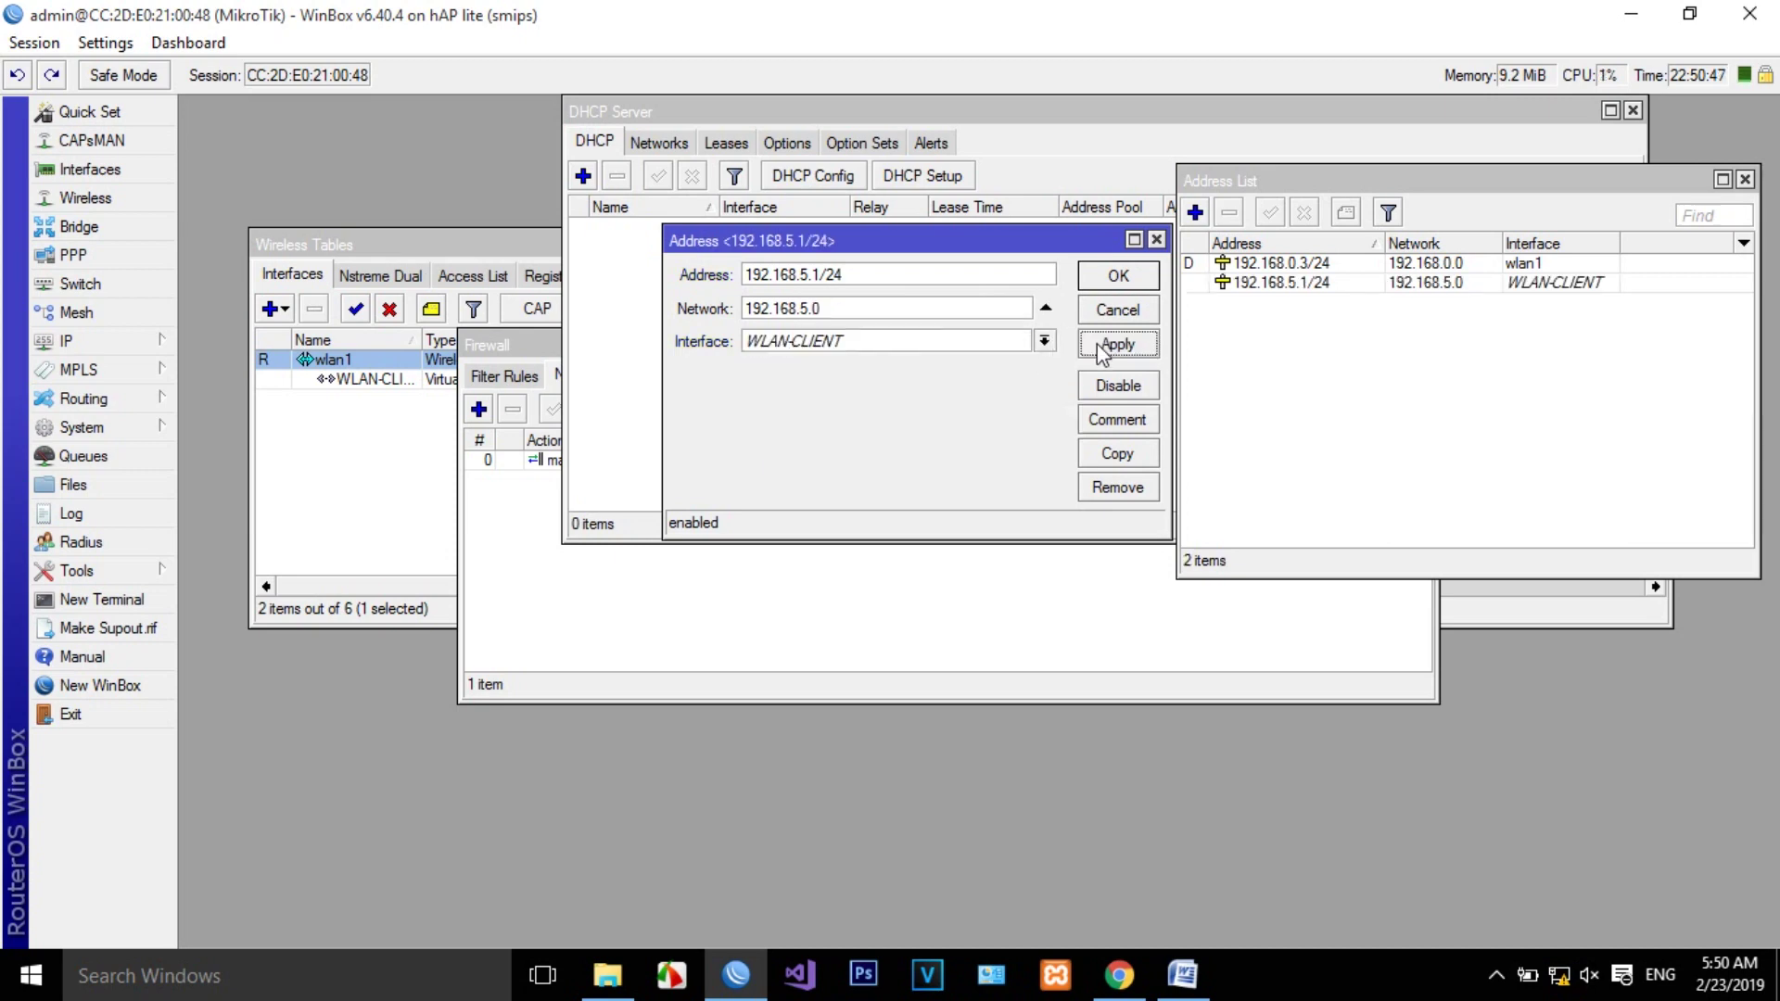
pyautogui.click(1122, 277)
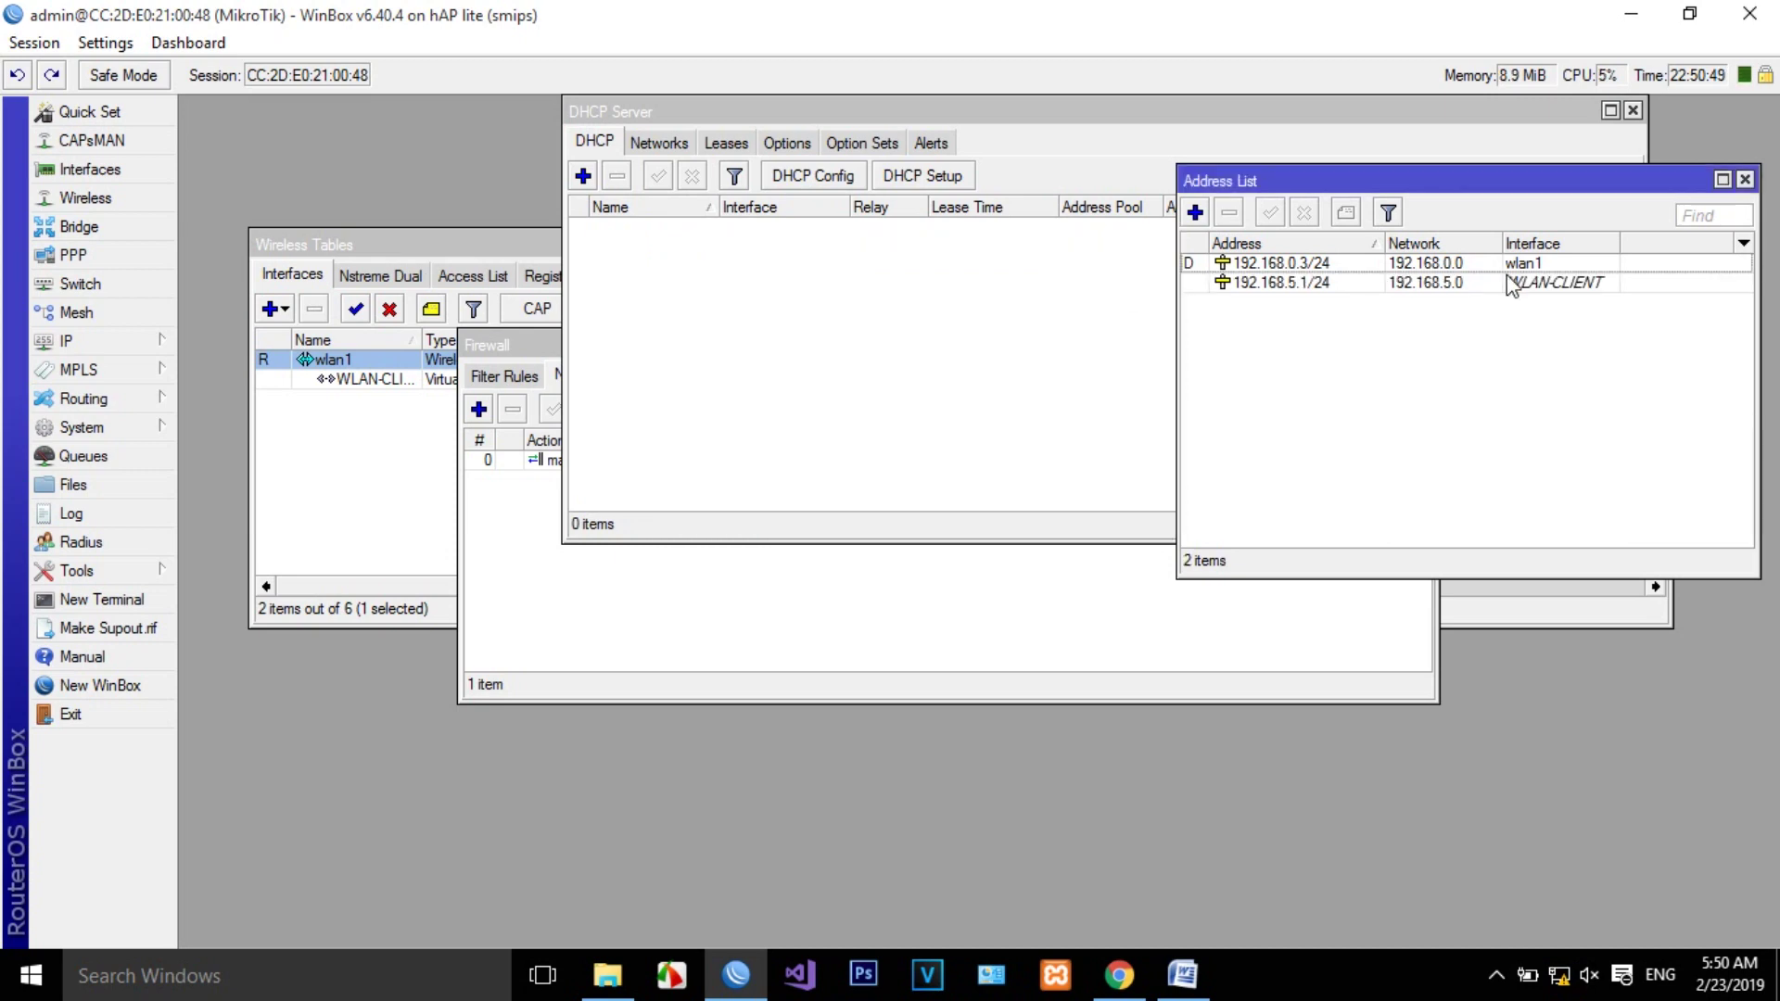
pyautogui.click(1745, 179)
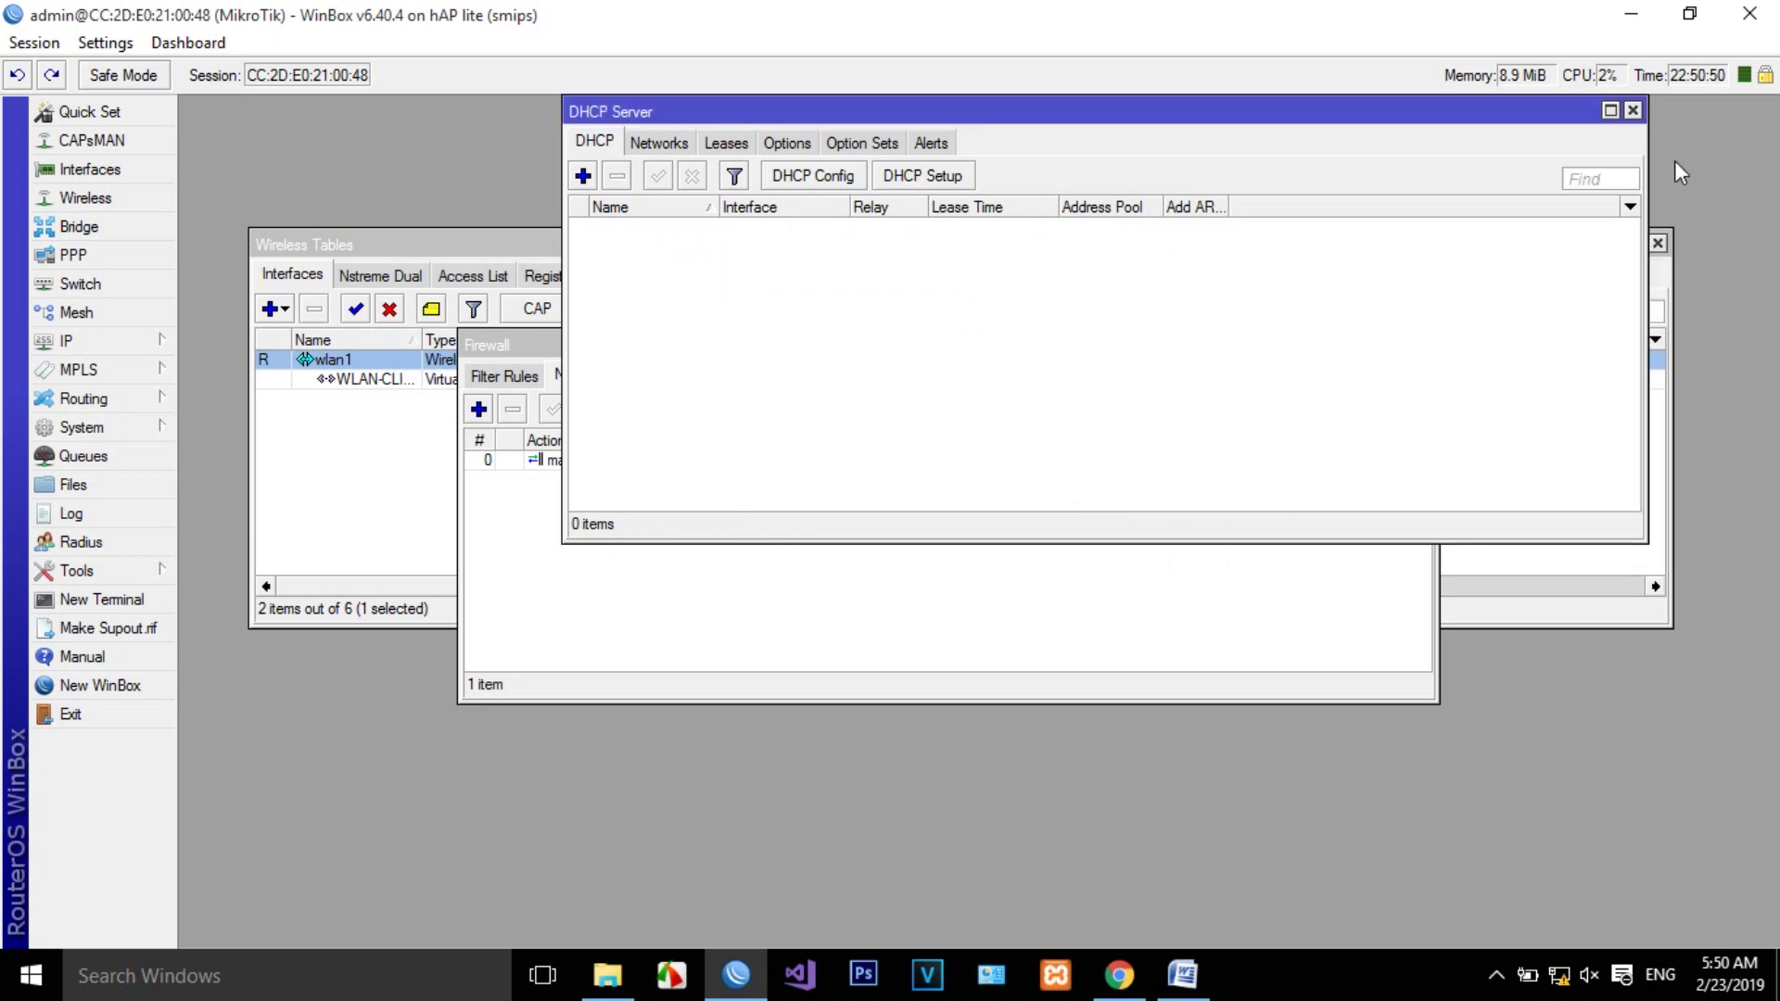
pyautogui.click(1633, 110)
# Start the DHCP server setup with WLAN-CLIENT as the server interface
pyautogui.click(151, 343)
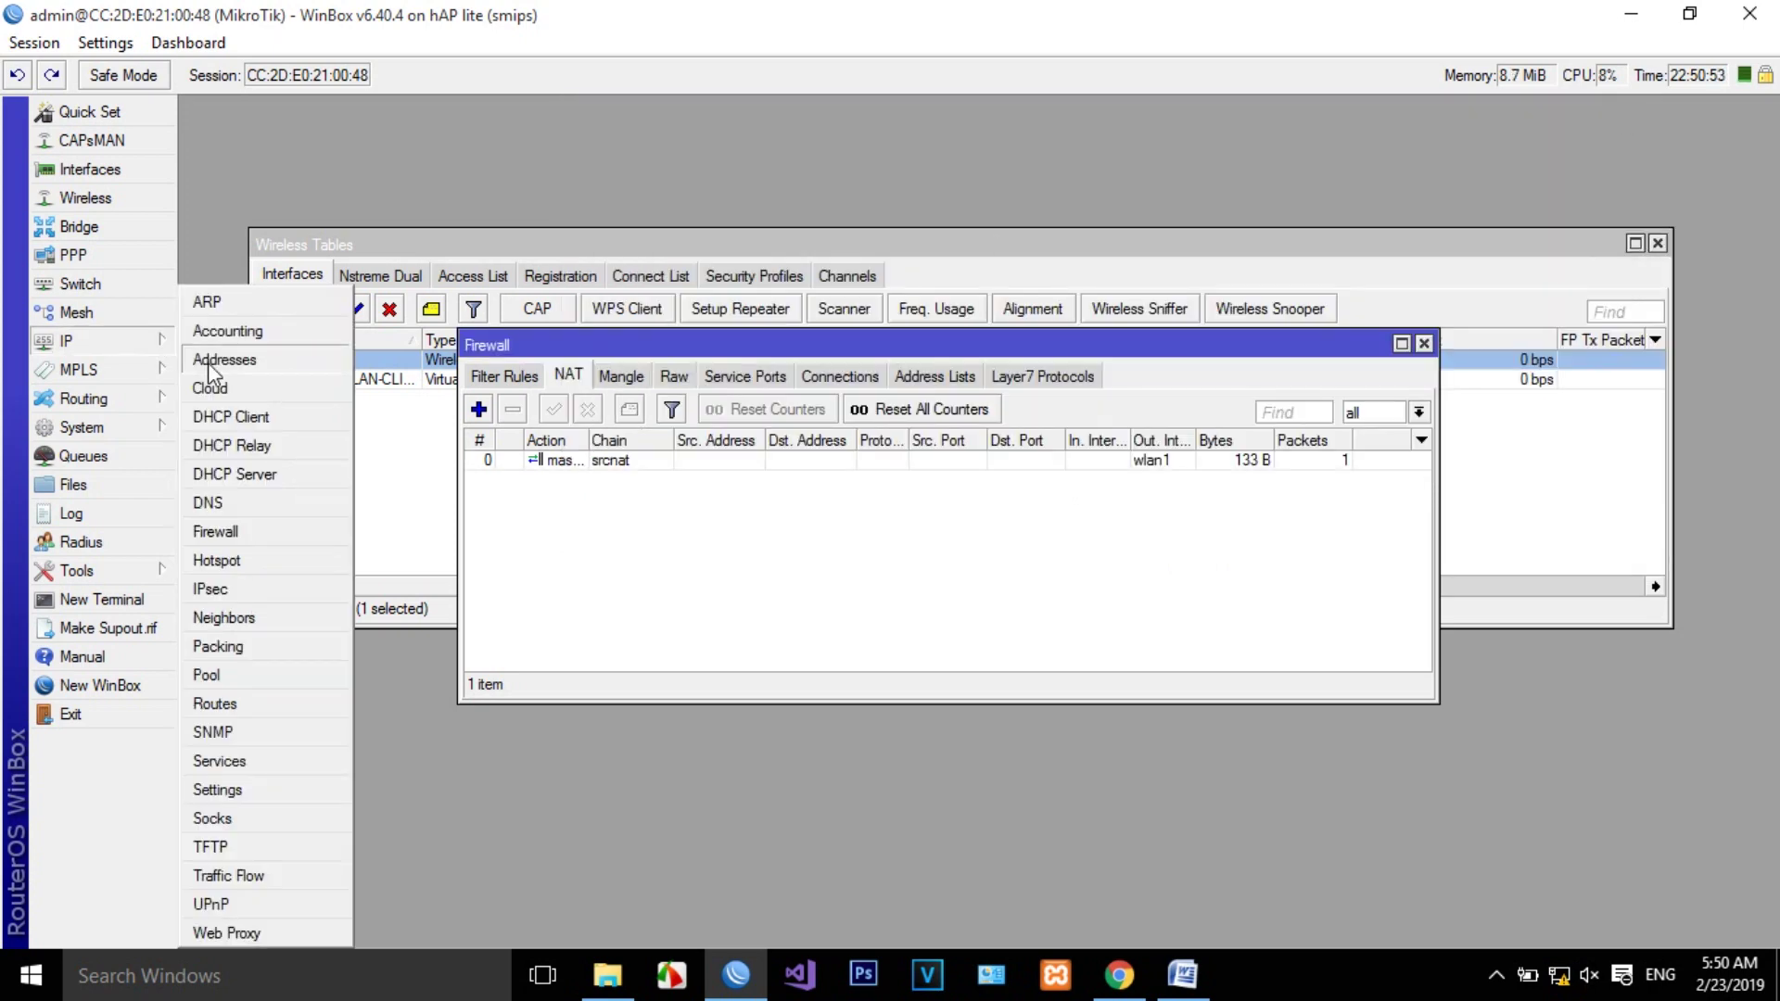
pyautogui.click(284, 478)
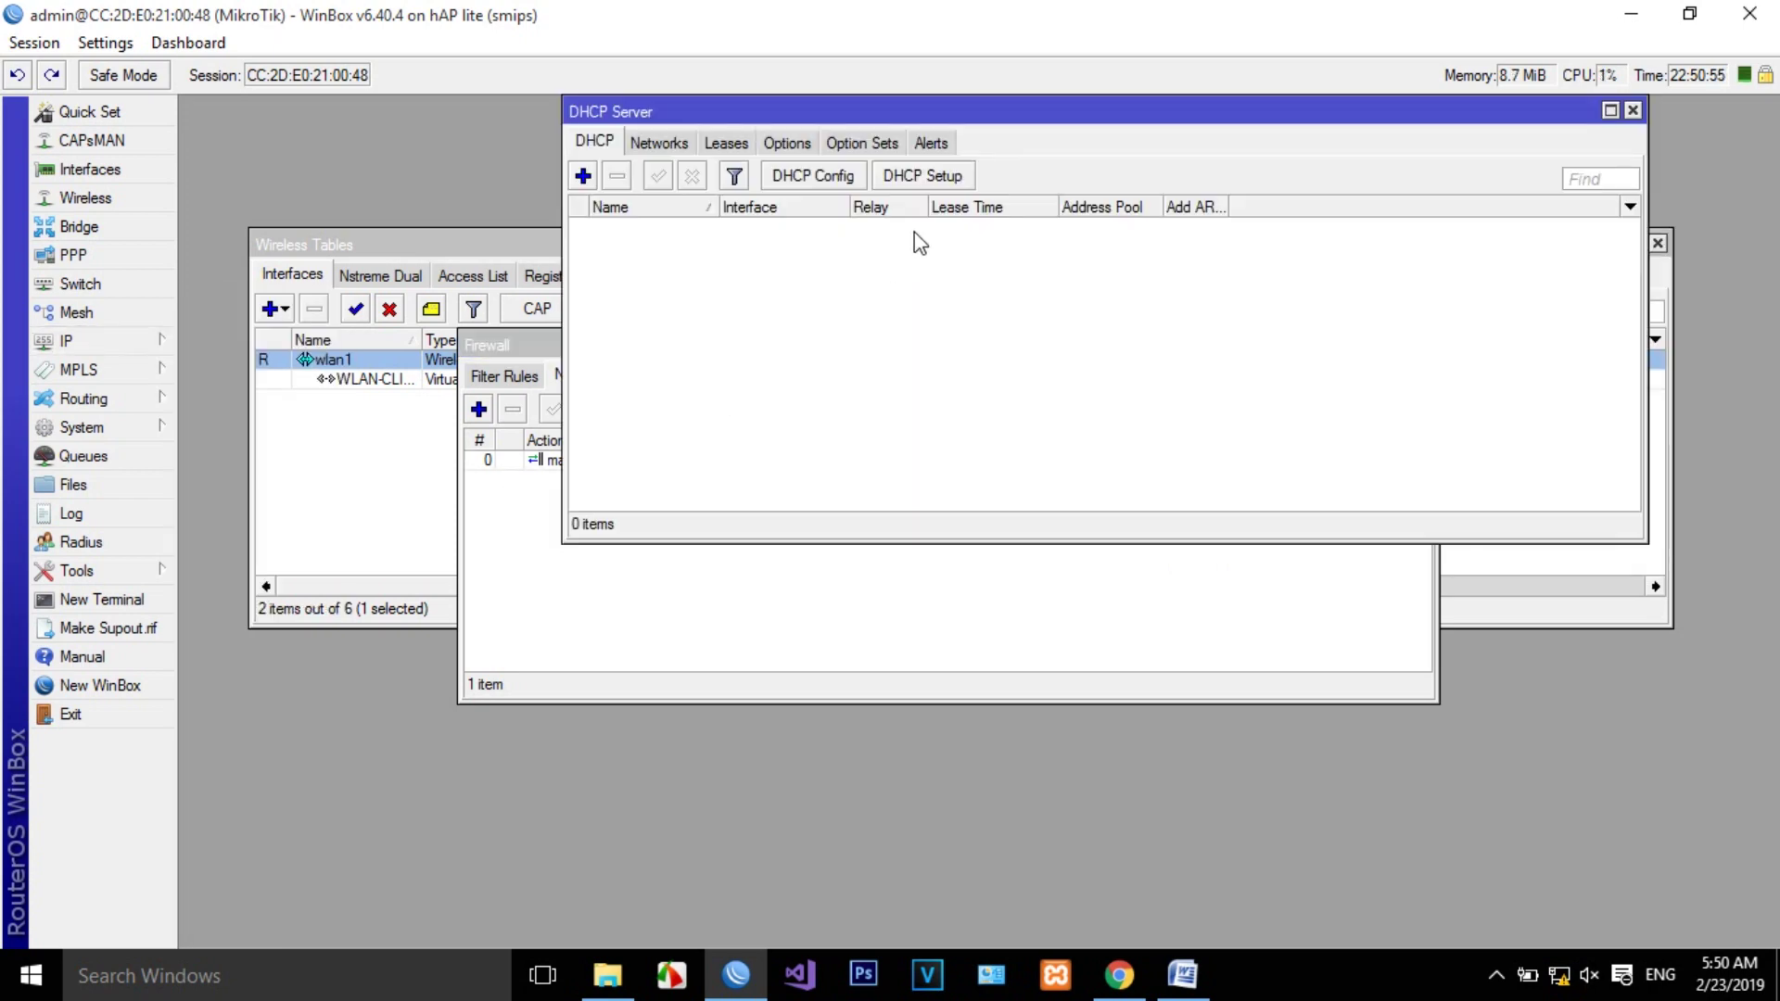
pyautogui.click(918, 178)
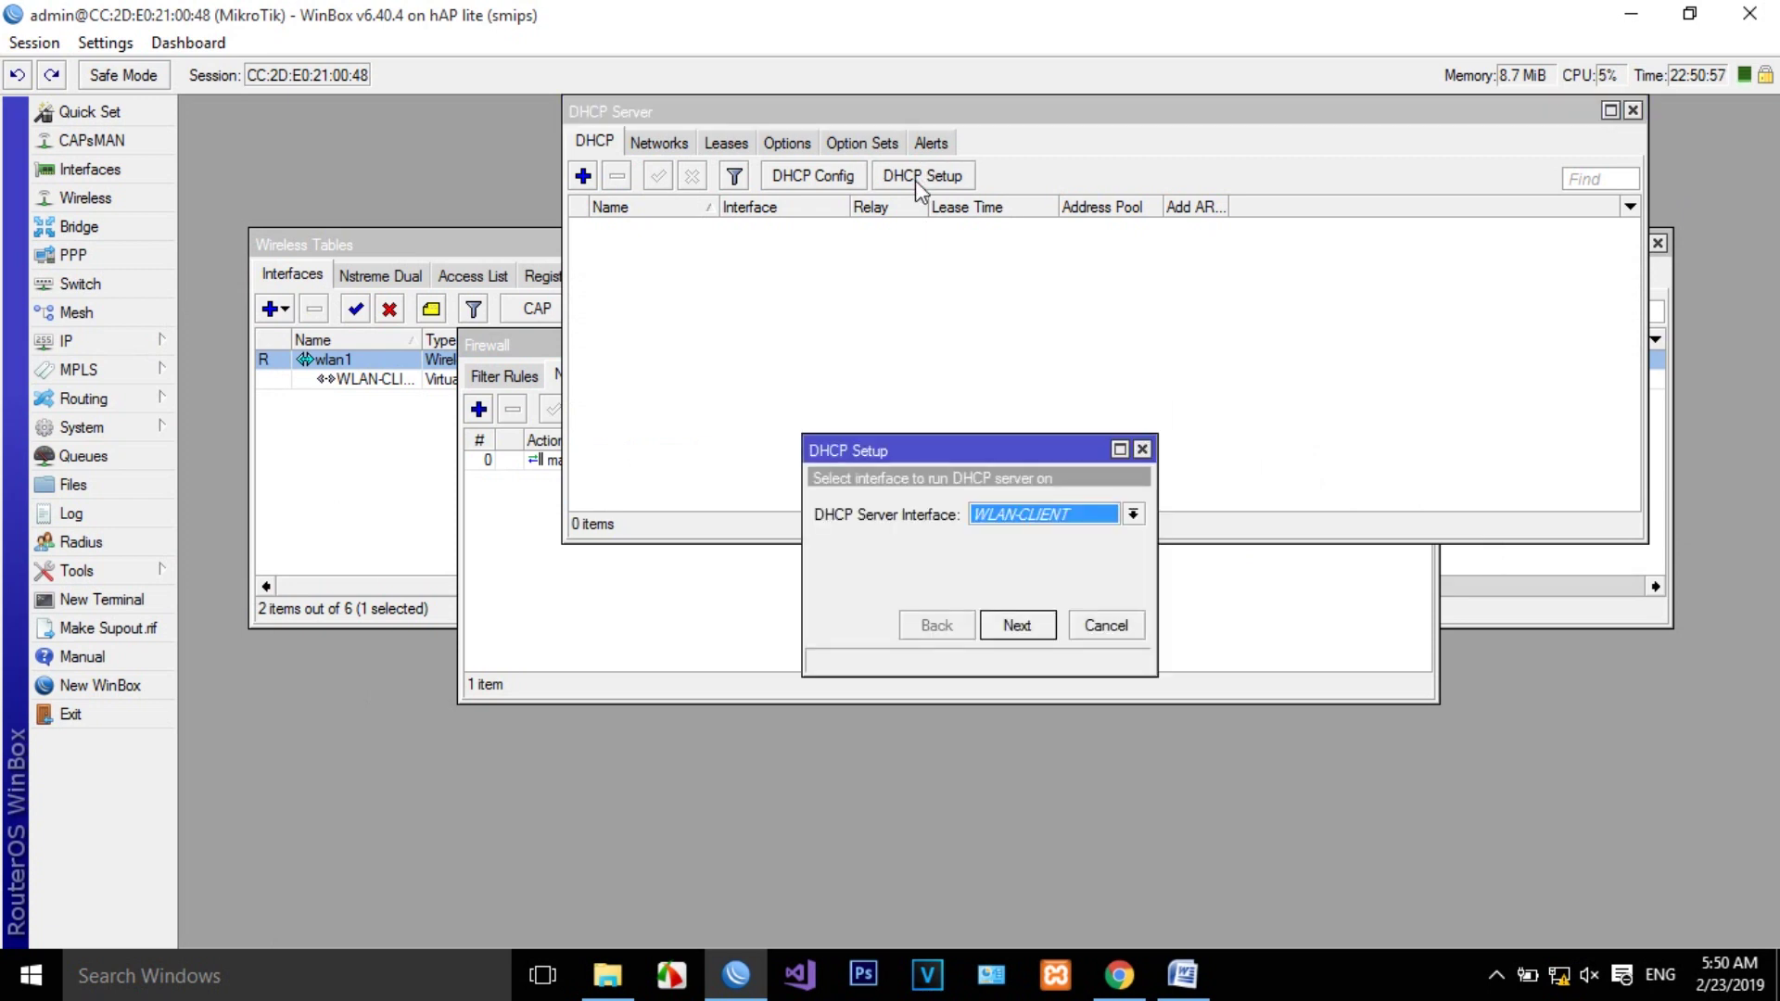
pyautogui.click(1052, 515)
pyautogui.click(1048, 527)
pyautogui.click(1017, 625)
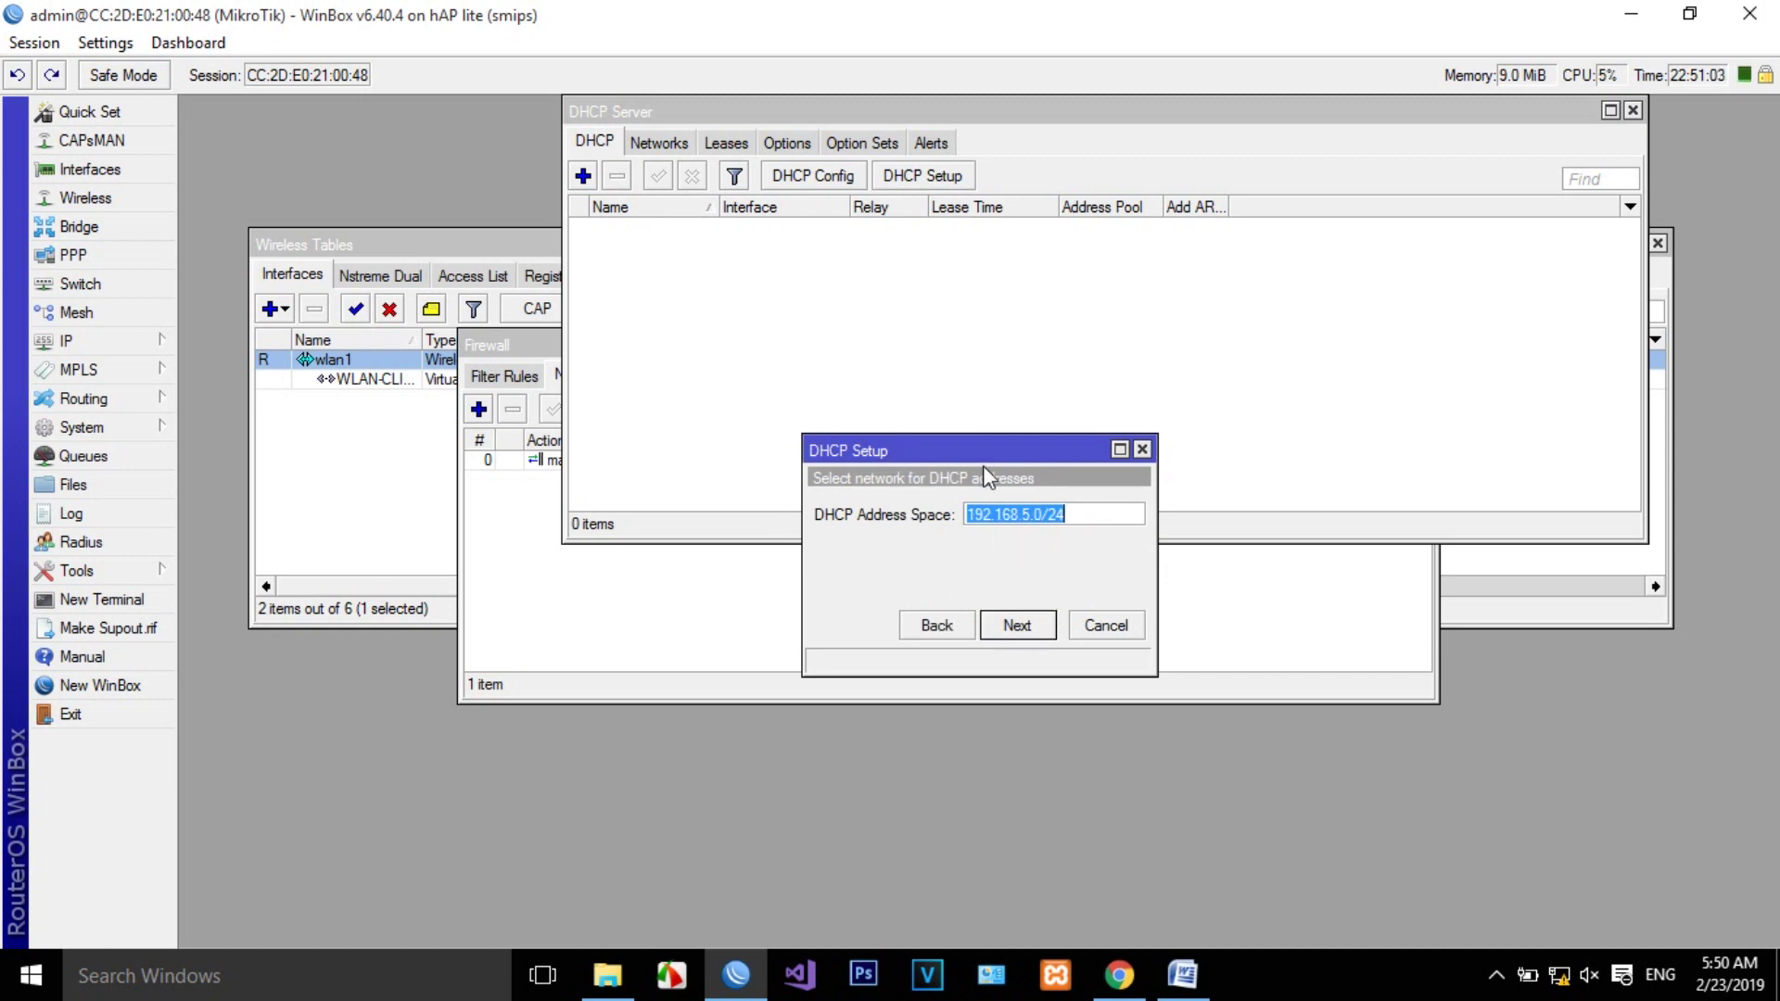
# Check the WLAN-CLIENT address, and accept DHCP network 192.168.5.0/24, gateway 192.168.5.1 and address pool 192.168.5.2-192.168.5.254
pyautogui.click(164, 343)
pyautogui.click(223, 363)
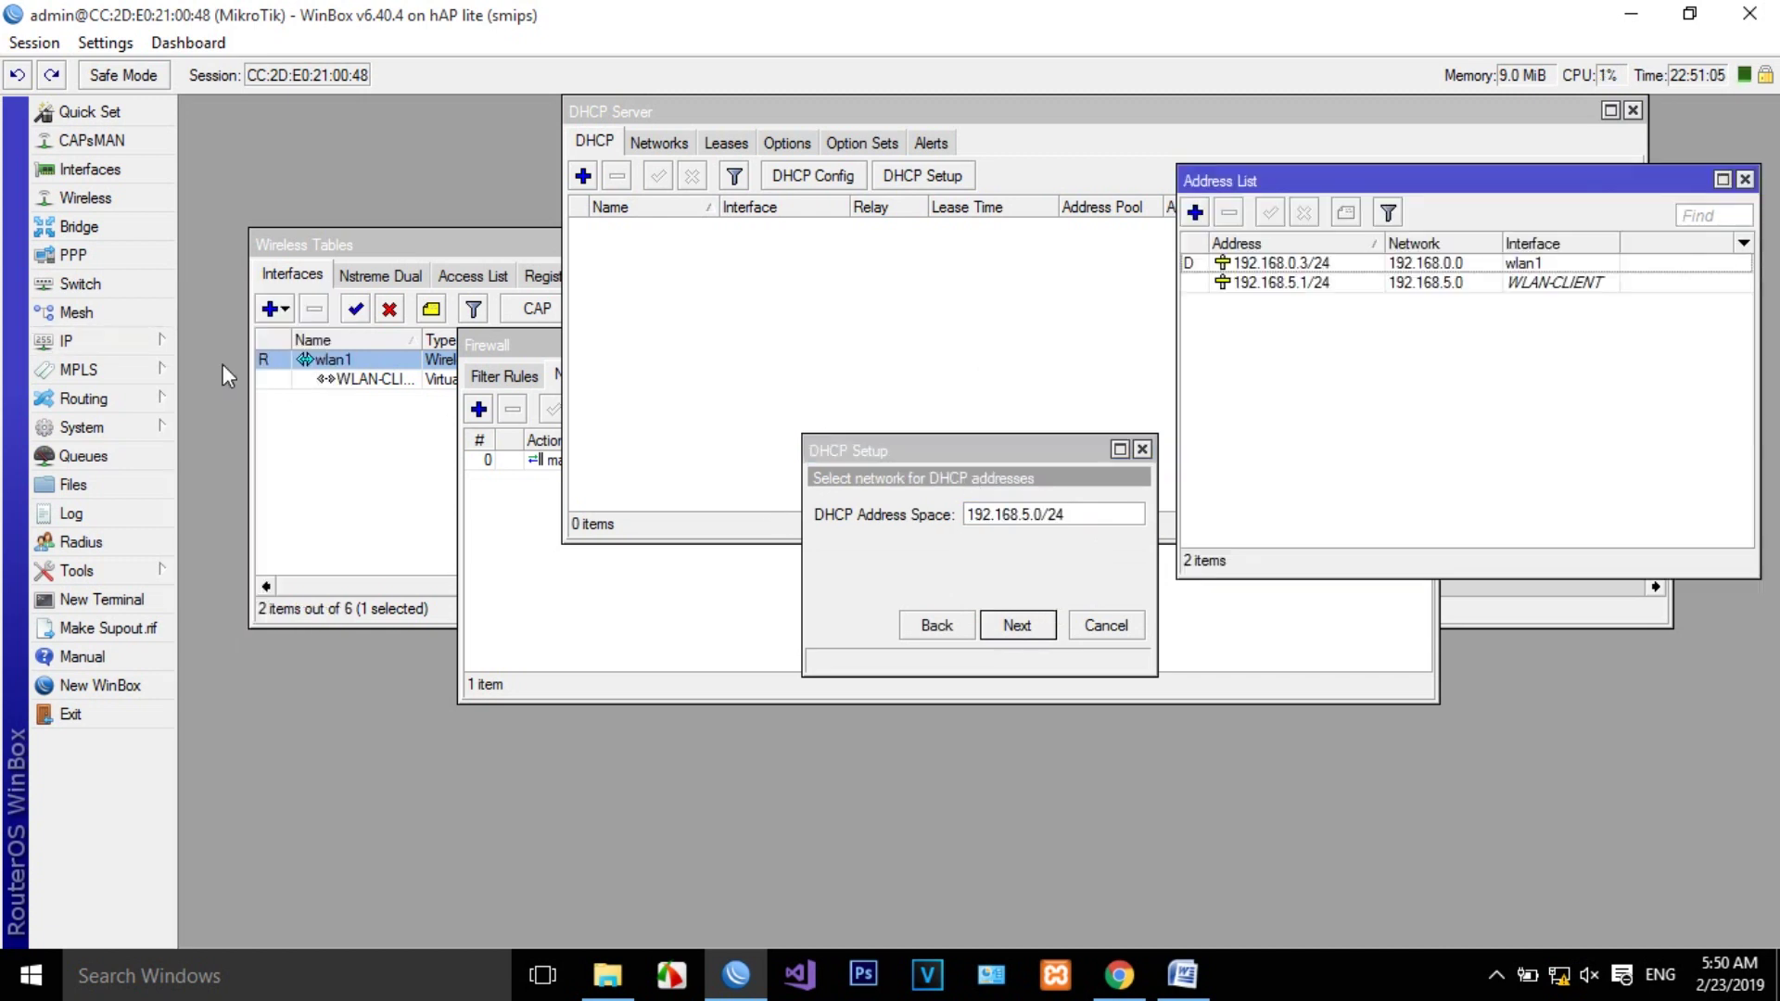
pyautogui.click(1280, 283)
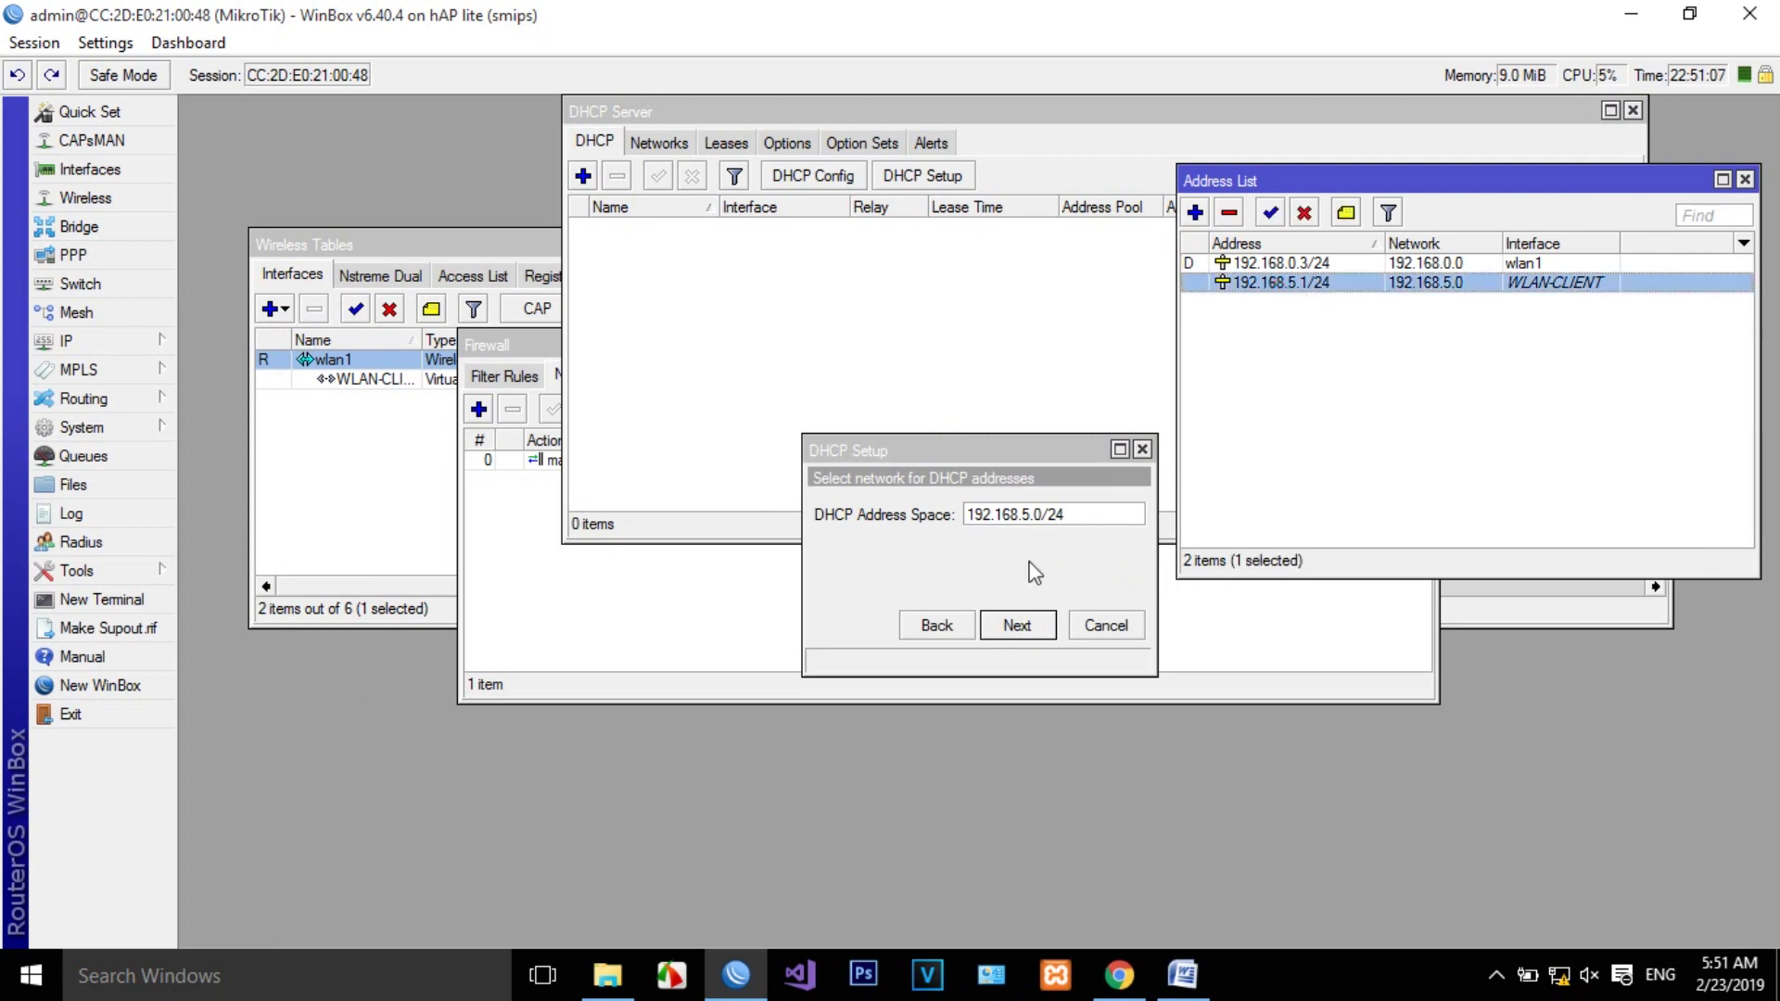
pyautogui.click(1020, 627)
pyautogui.click(1017, 625)
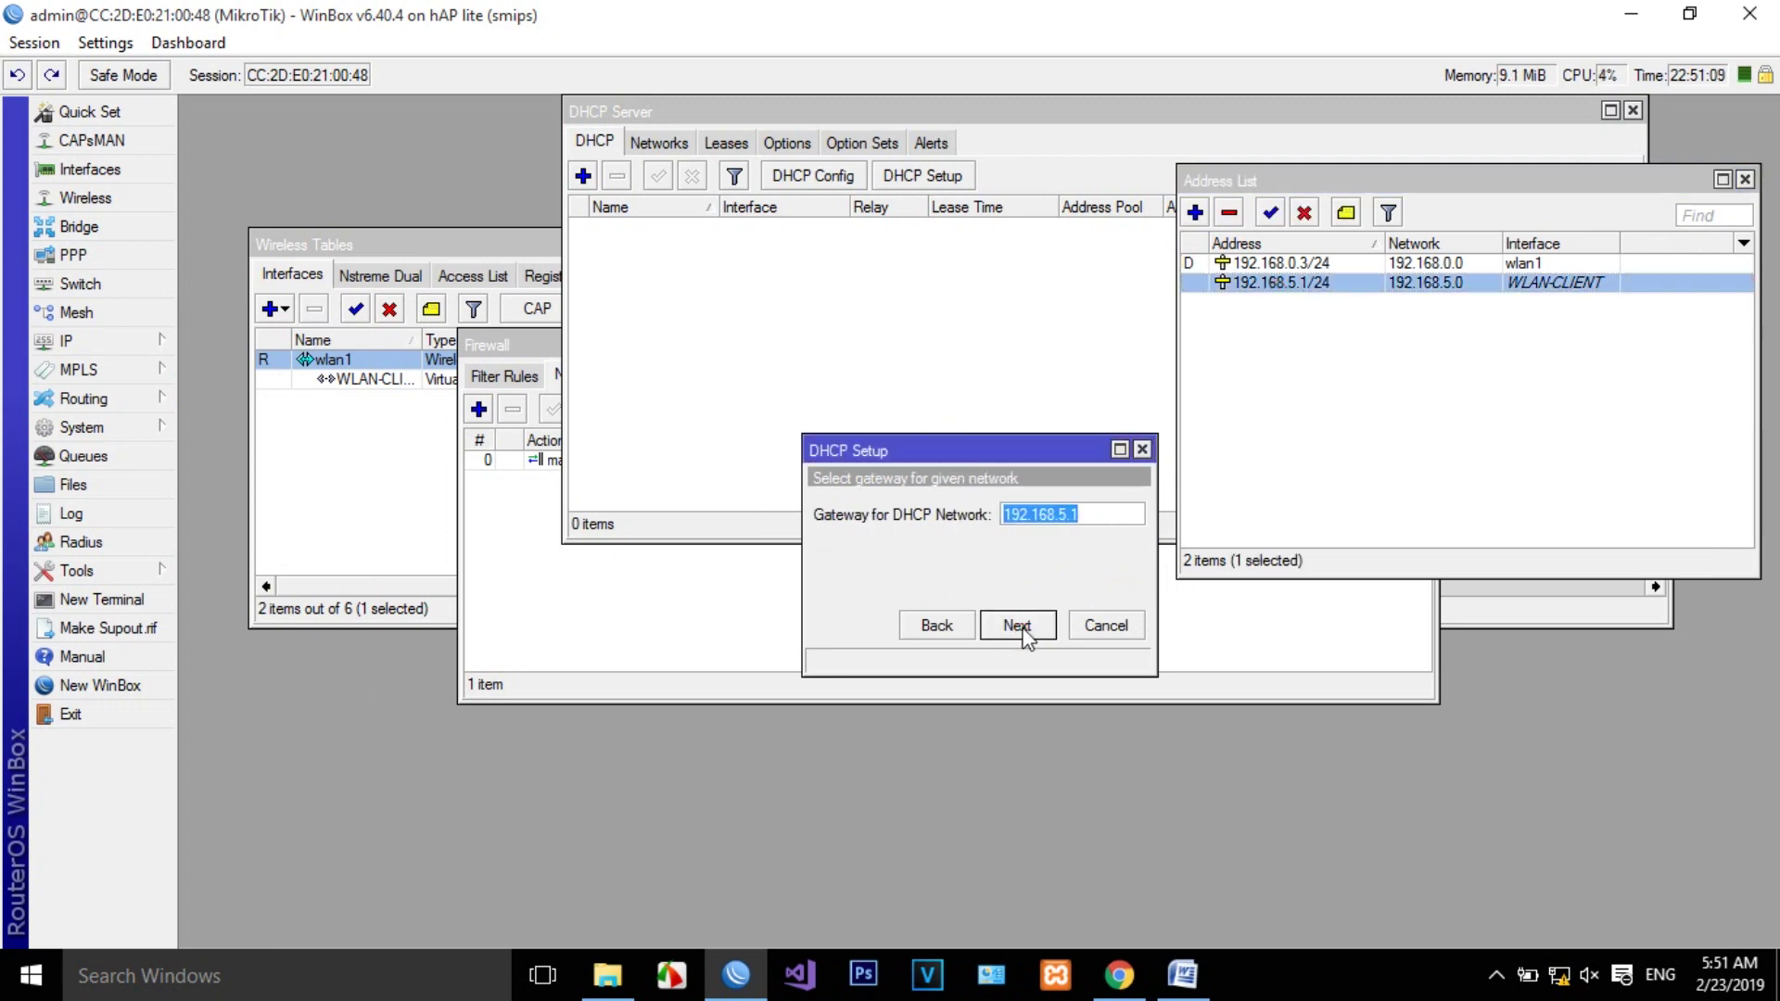
pyautogui.click(1024, 630)
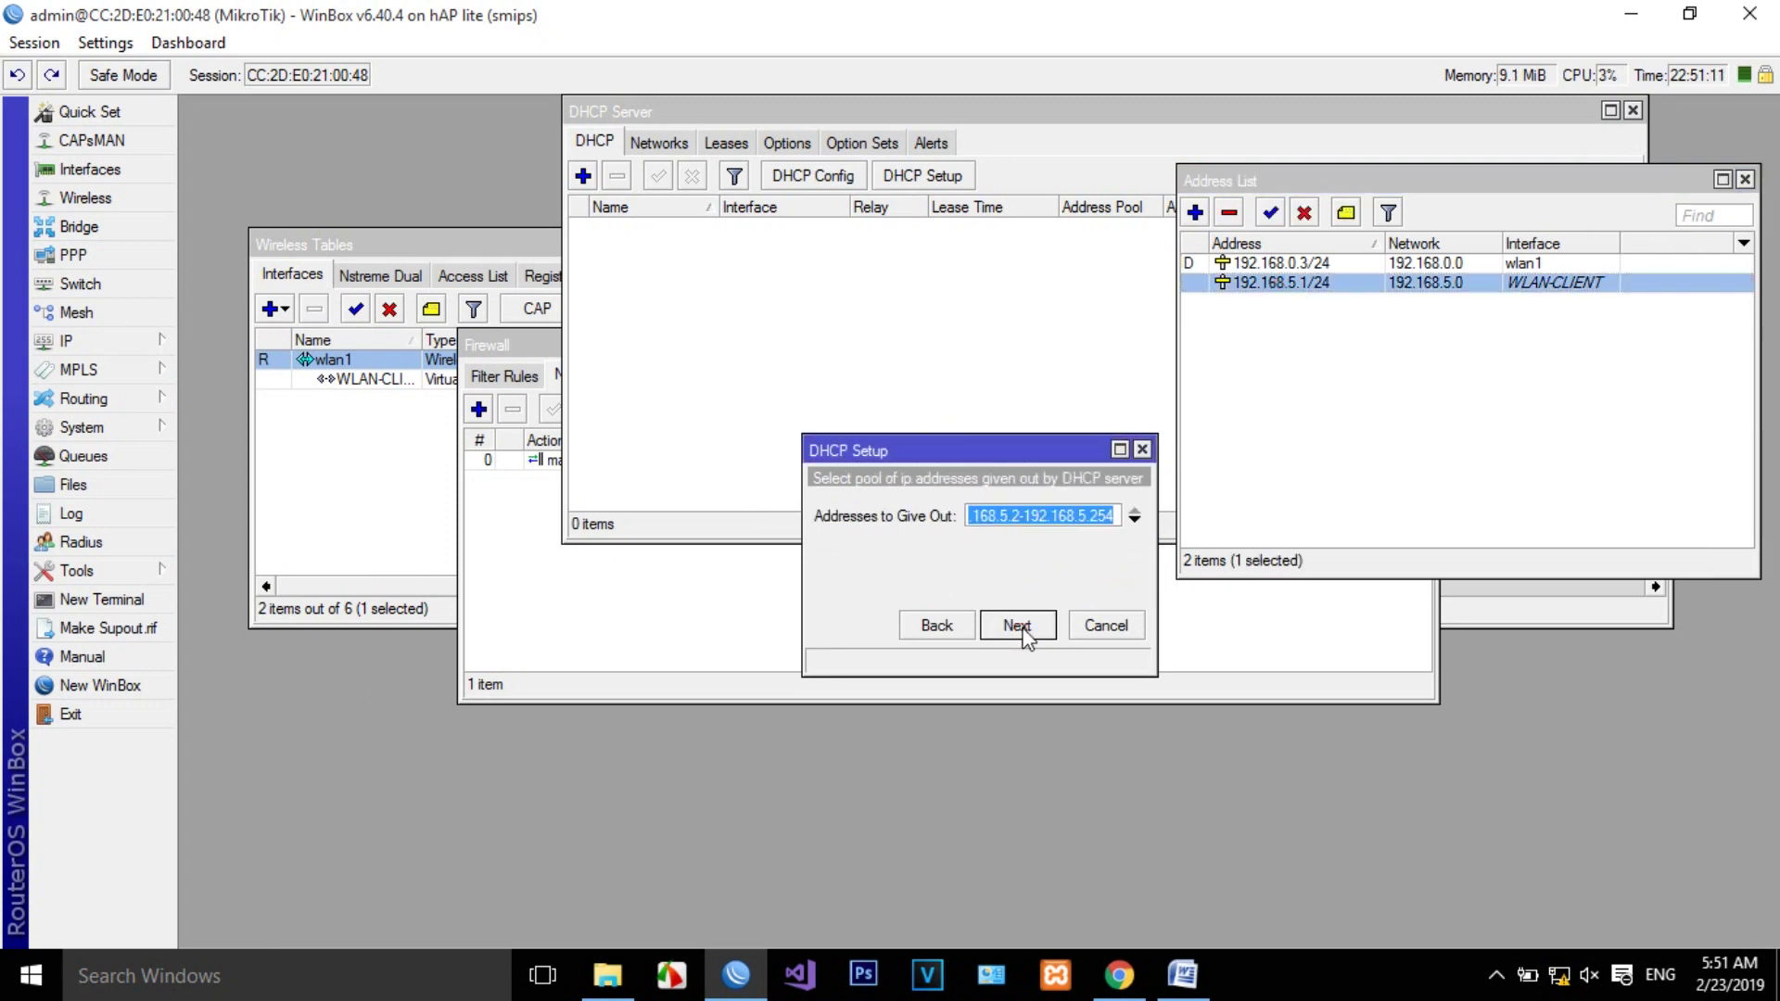
pyautogui.click(1017, 626)
# Set 8.8.8.8 and 8.8.4.4 as additional DNS servers, accept the 00:10:00 lease time and finish the DHCP setup
pyautogui.moveTo(1018, 551); pyautogui.dragTo(608, 563)
pyautogui.write('8.8.8.8')
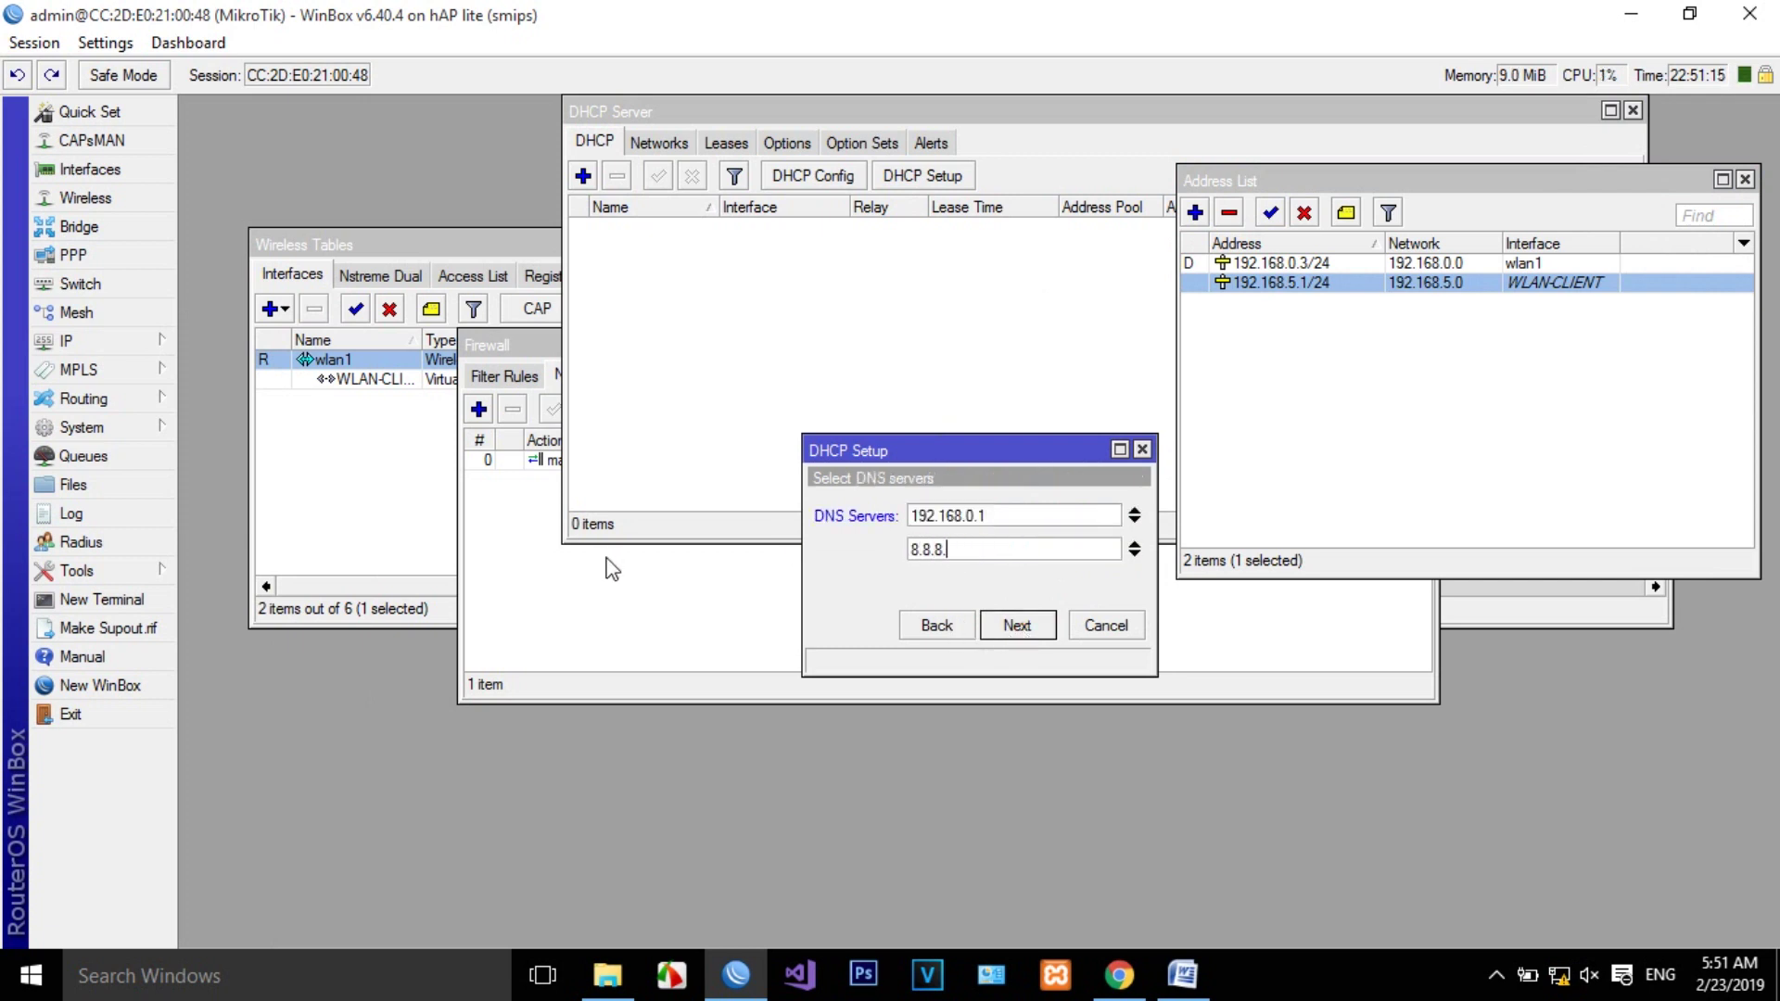
pyautogui.click(1134, 554)
pyautogui.write('8.8.4.4')
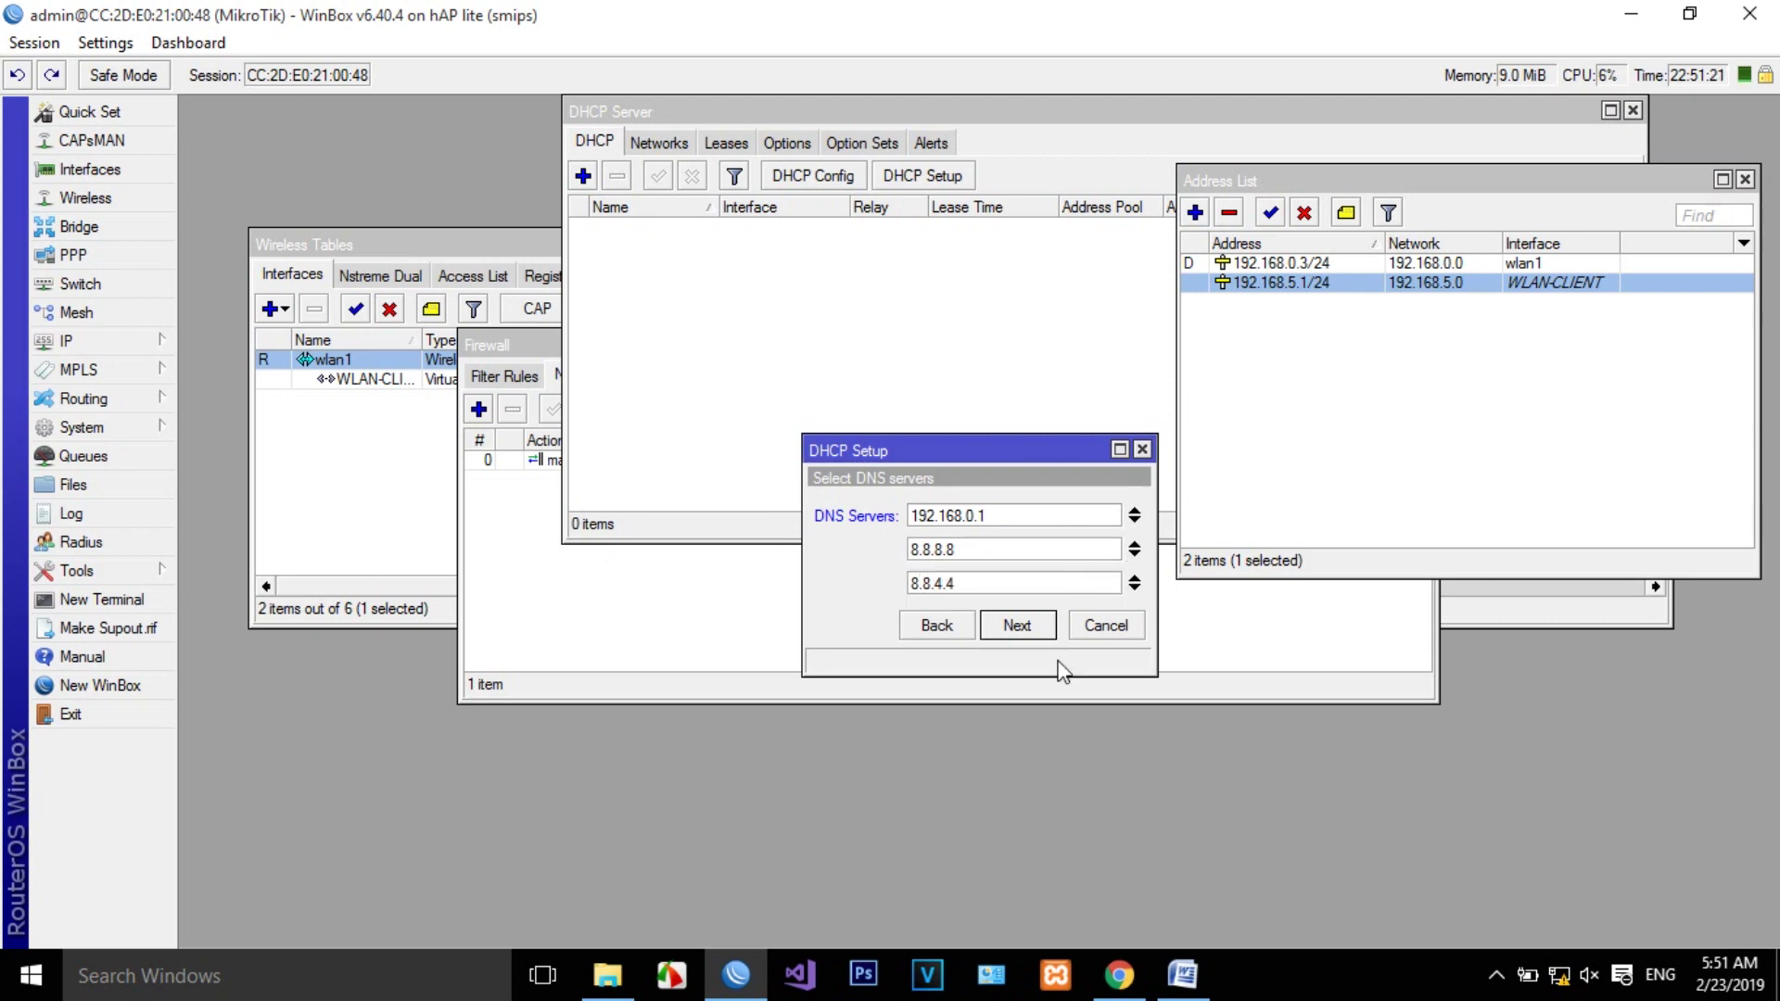
pyautogui.click(1031, 644)
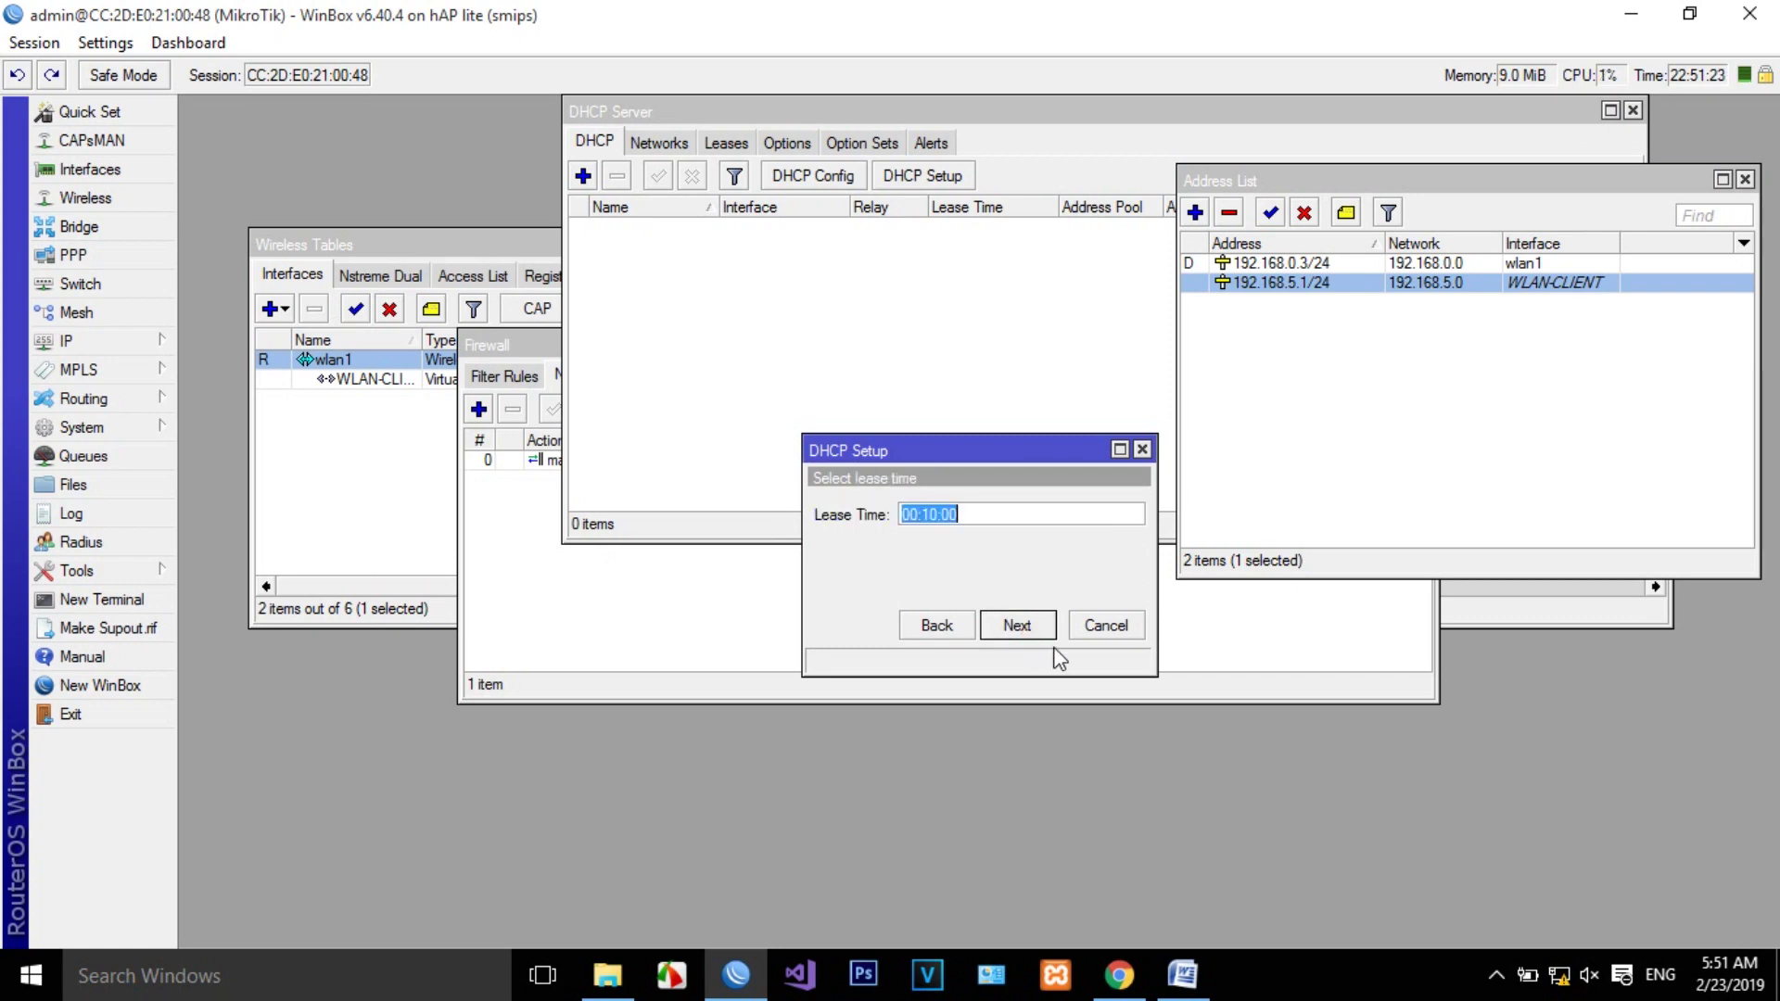
pyautogui.click(1041, 625)
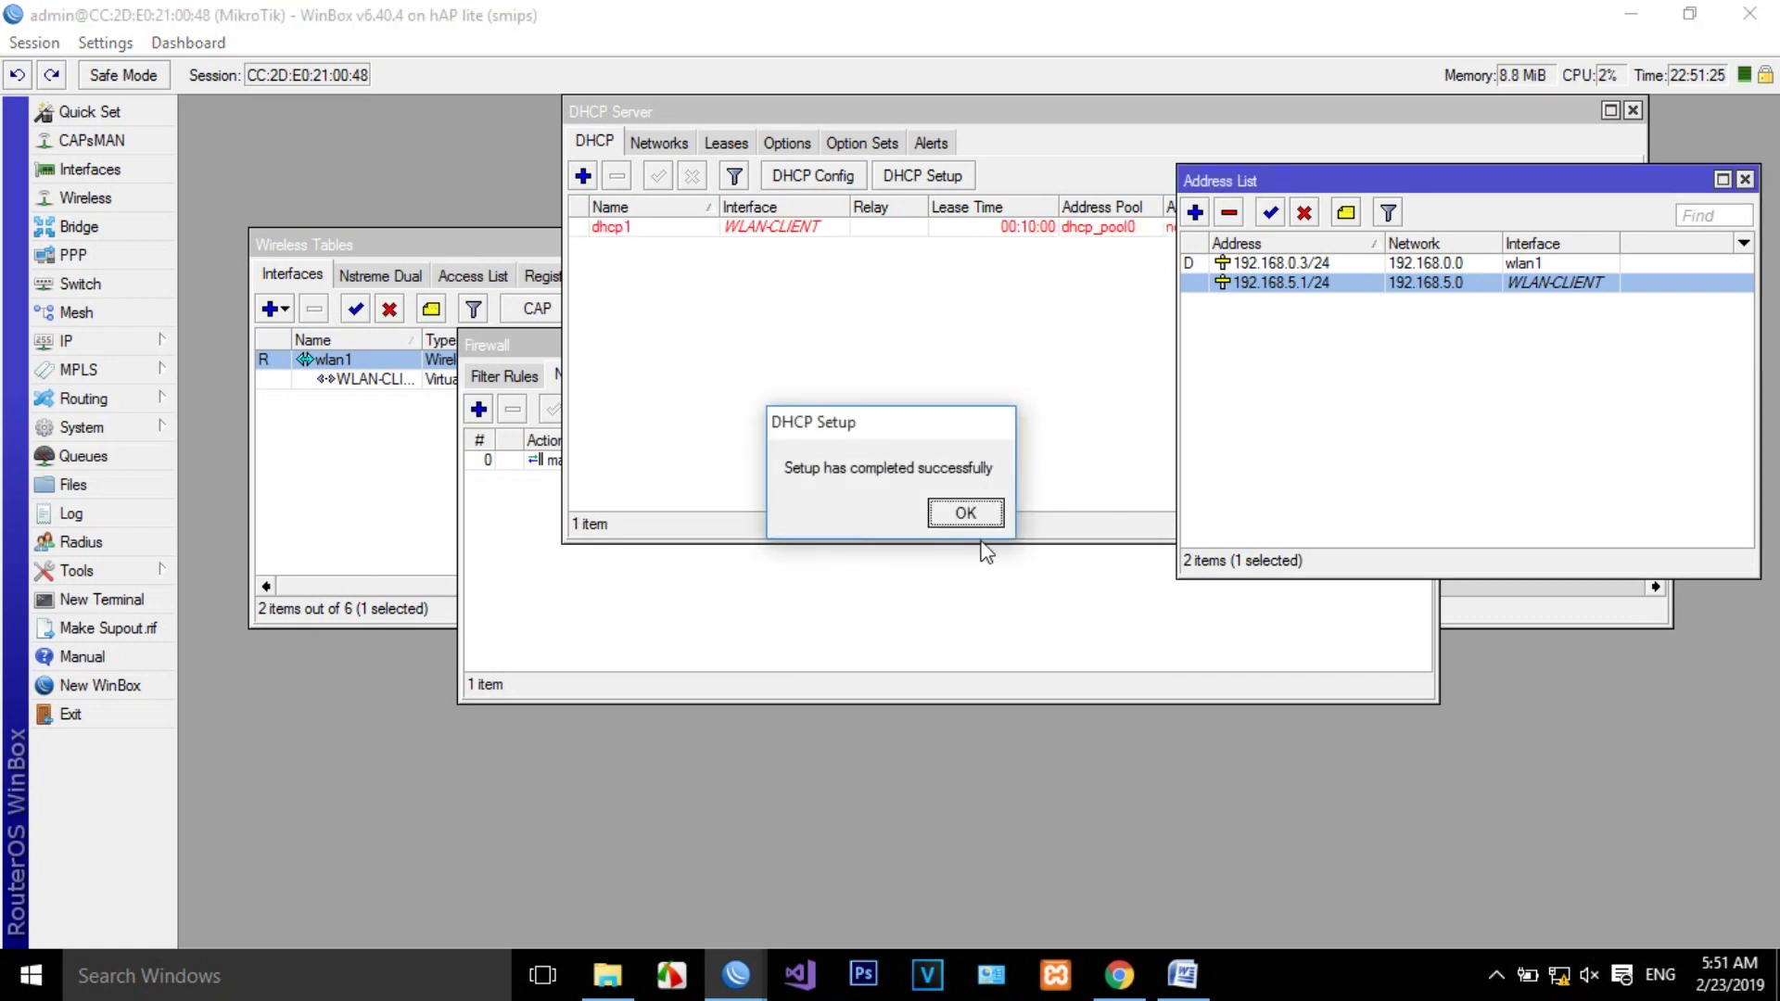
pyautogui.click(969, 514)
# Select the new DHCP server entry and connect the computer to the MY WIFI wireless network
pyautogui.click(683, 243)
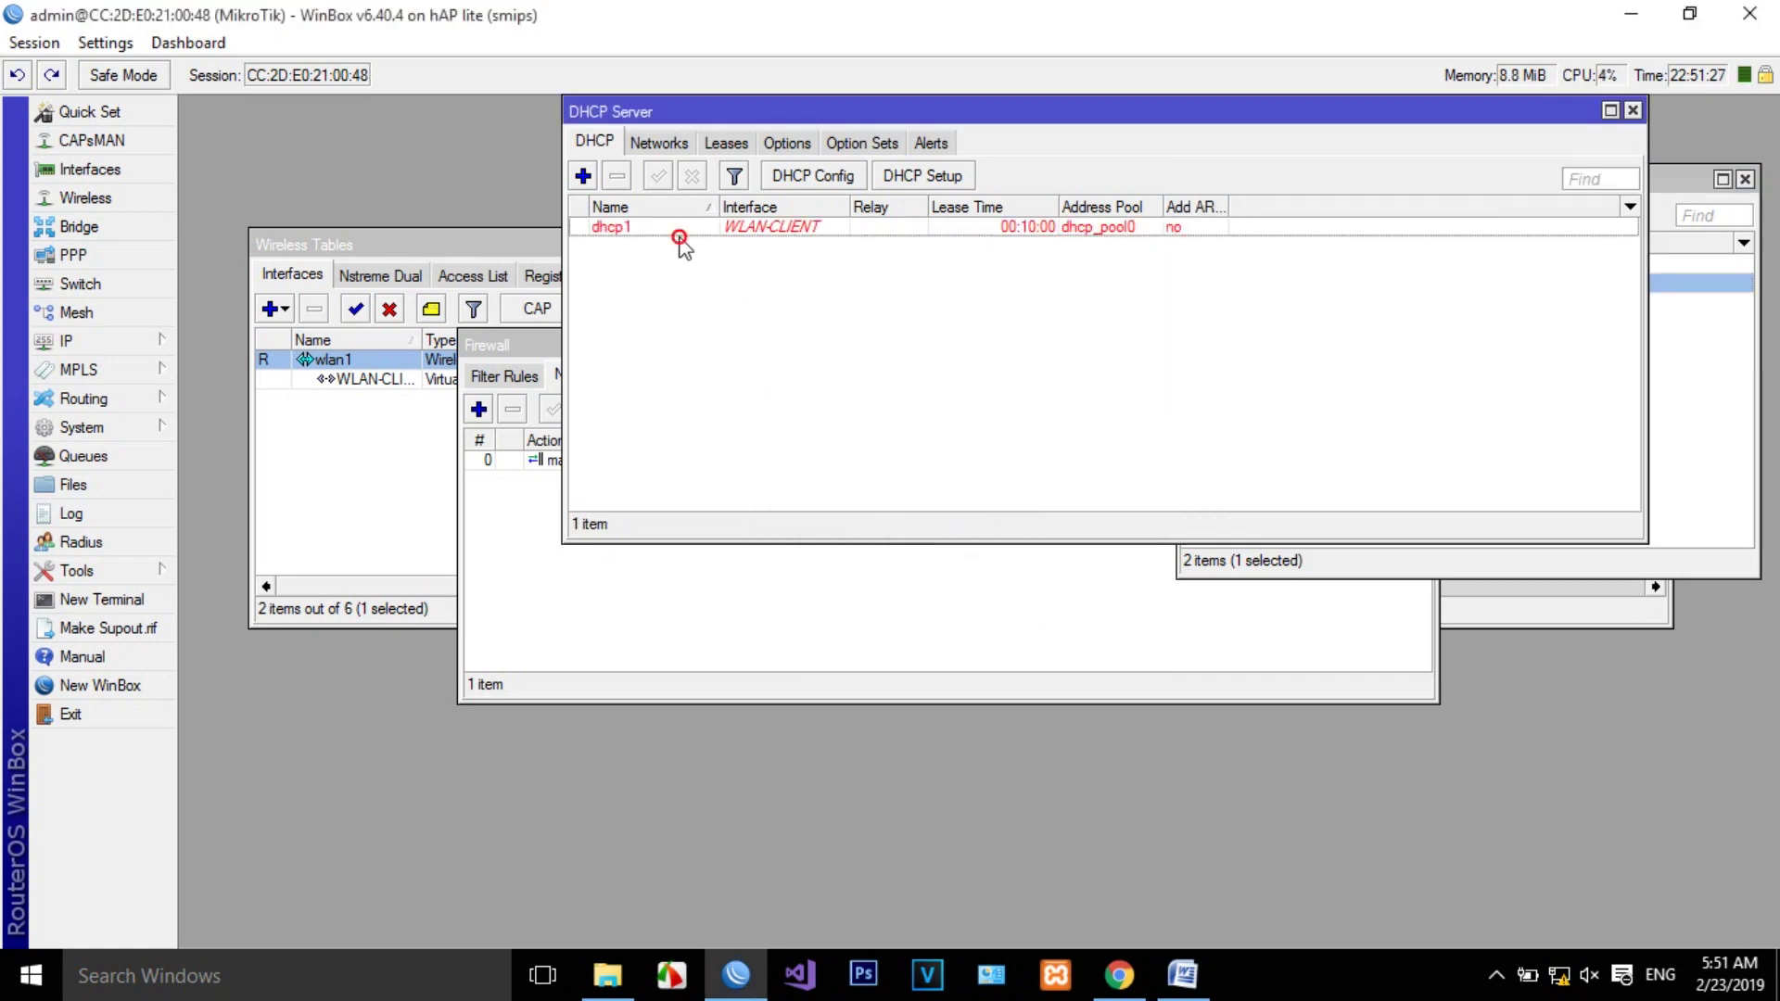
pyautogui.click(678, 231)
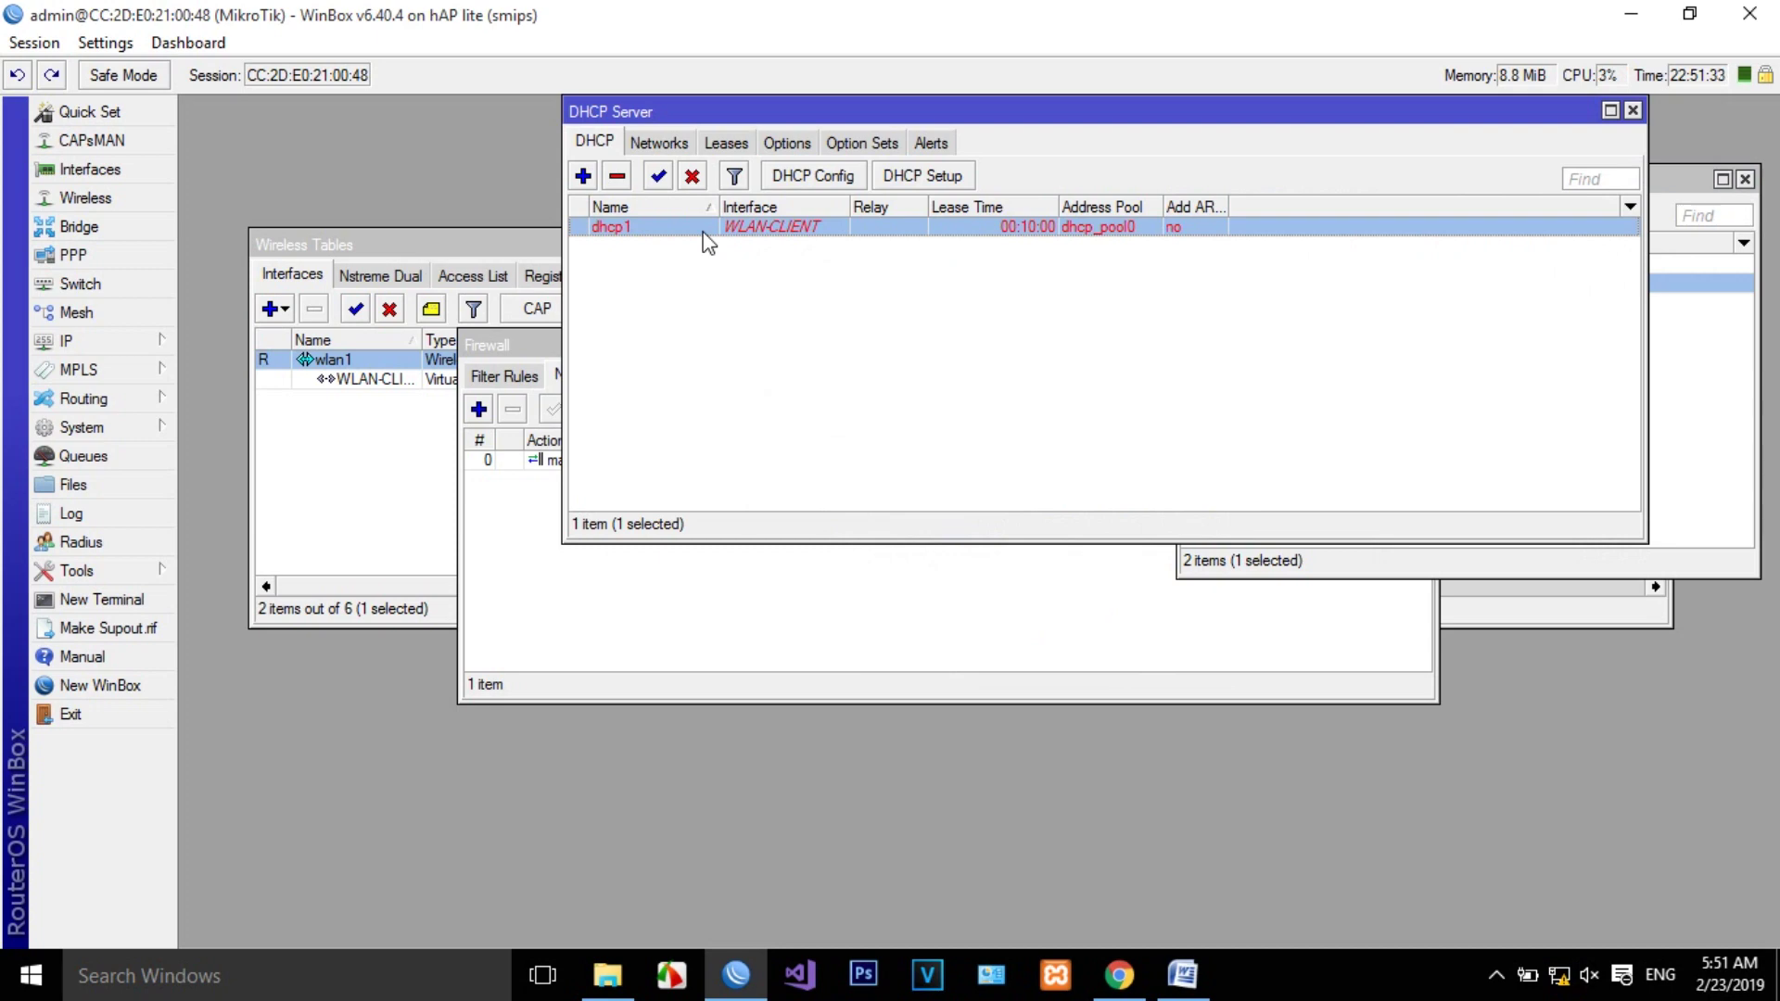
pyautogui.click(1561, 977)
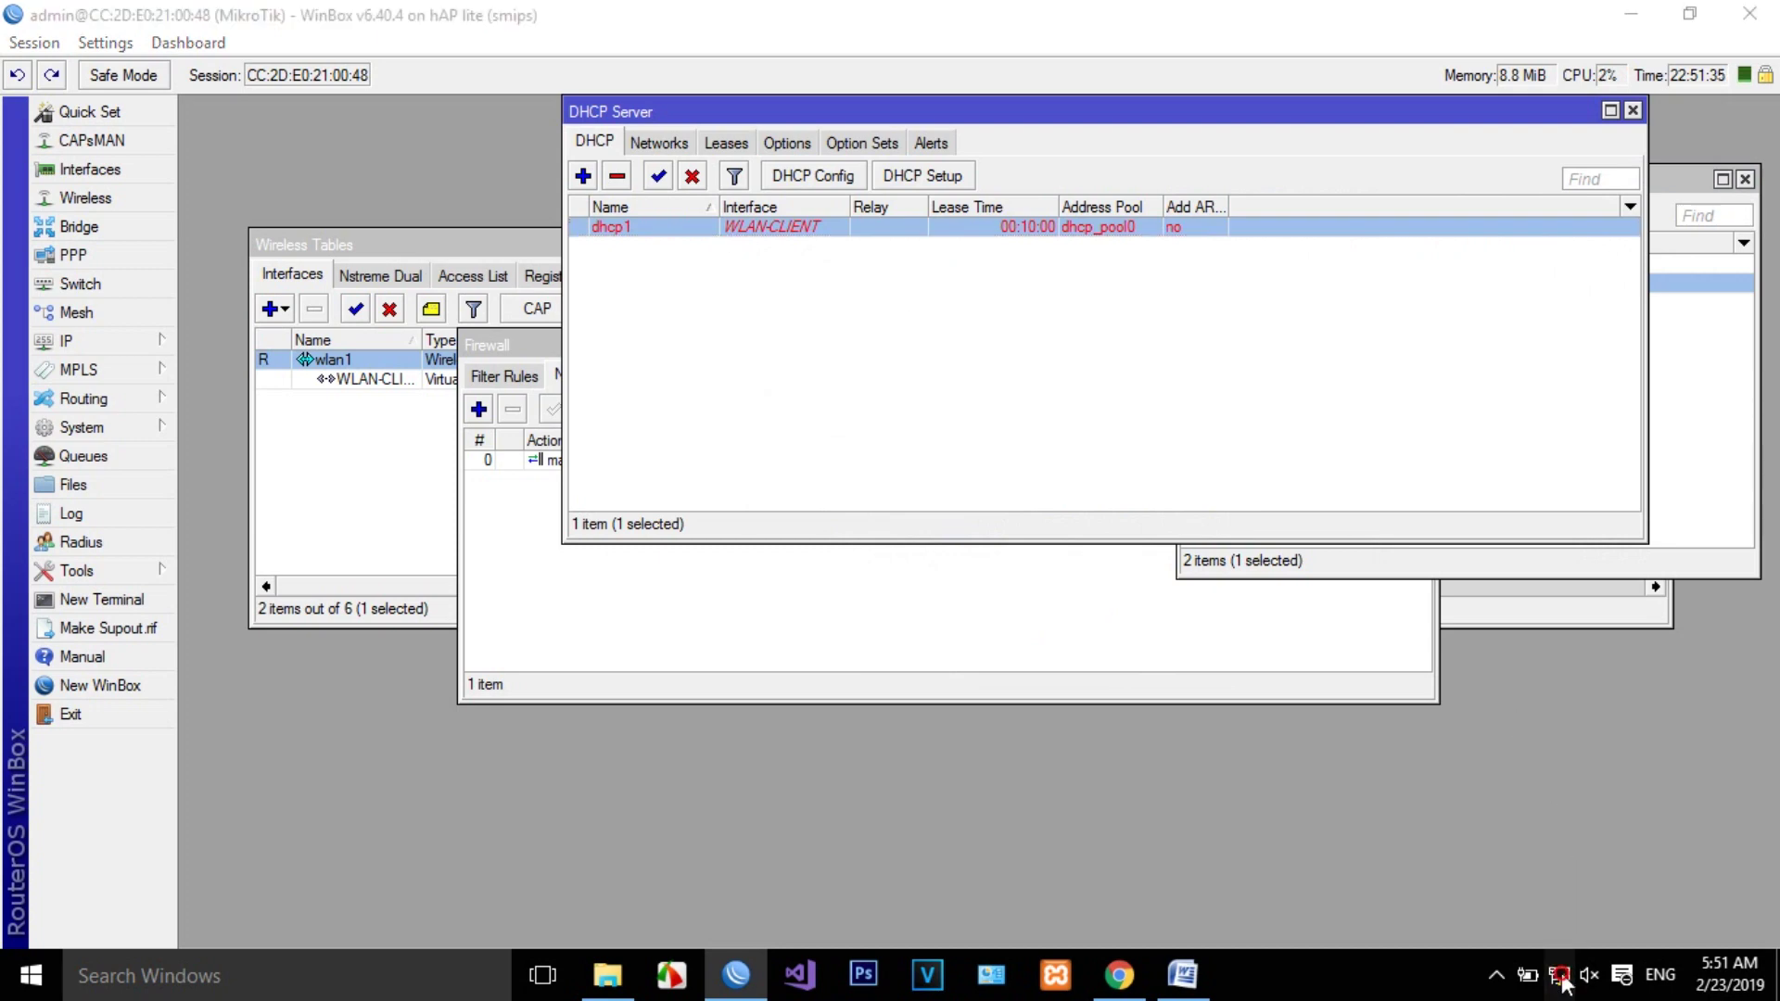
pyautogui.click(1428, 386)
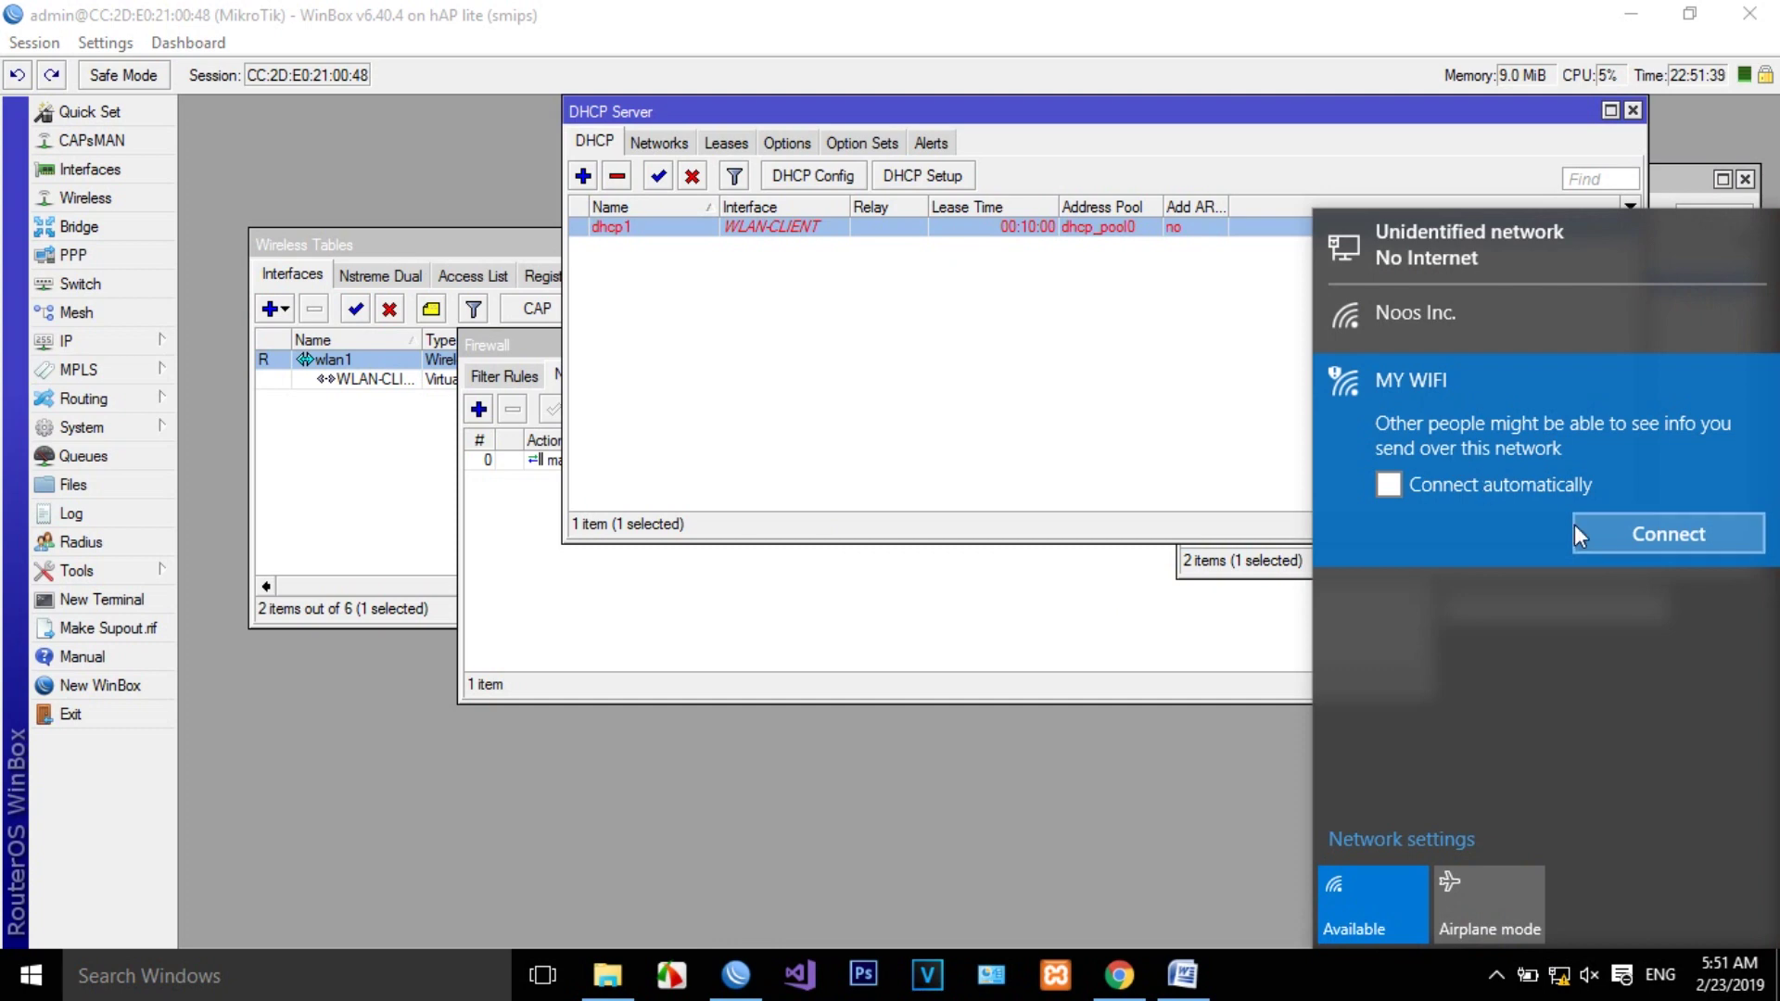
pyautogui.click(1630, 540)
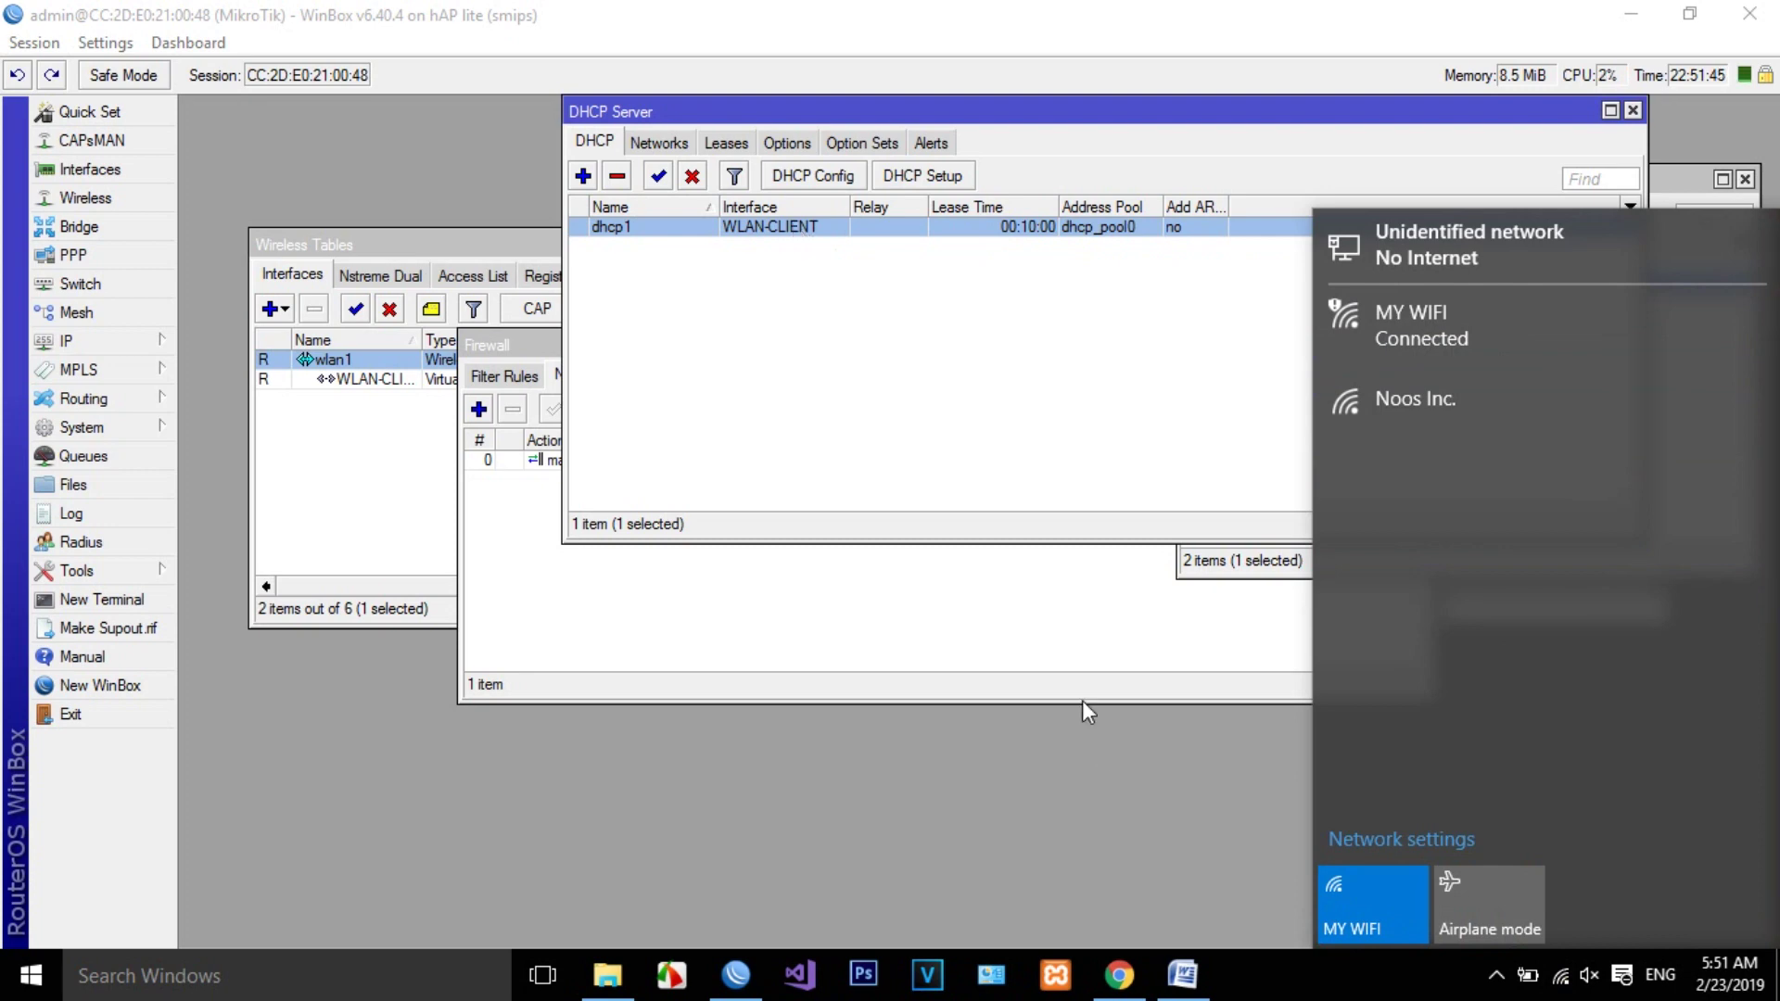
# Switch to Chrome and load google.com to test the internet connection through MY WIFI
pyautogui.click(1121, 975)
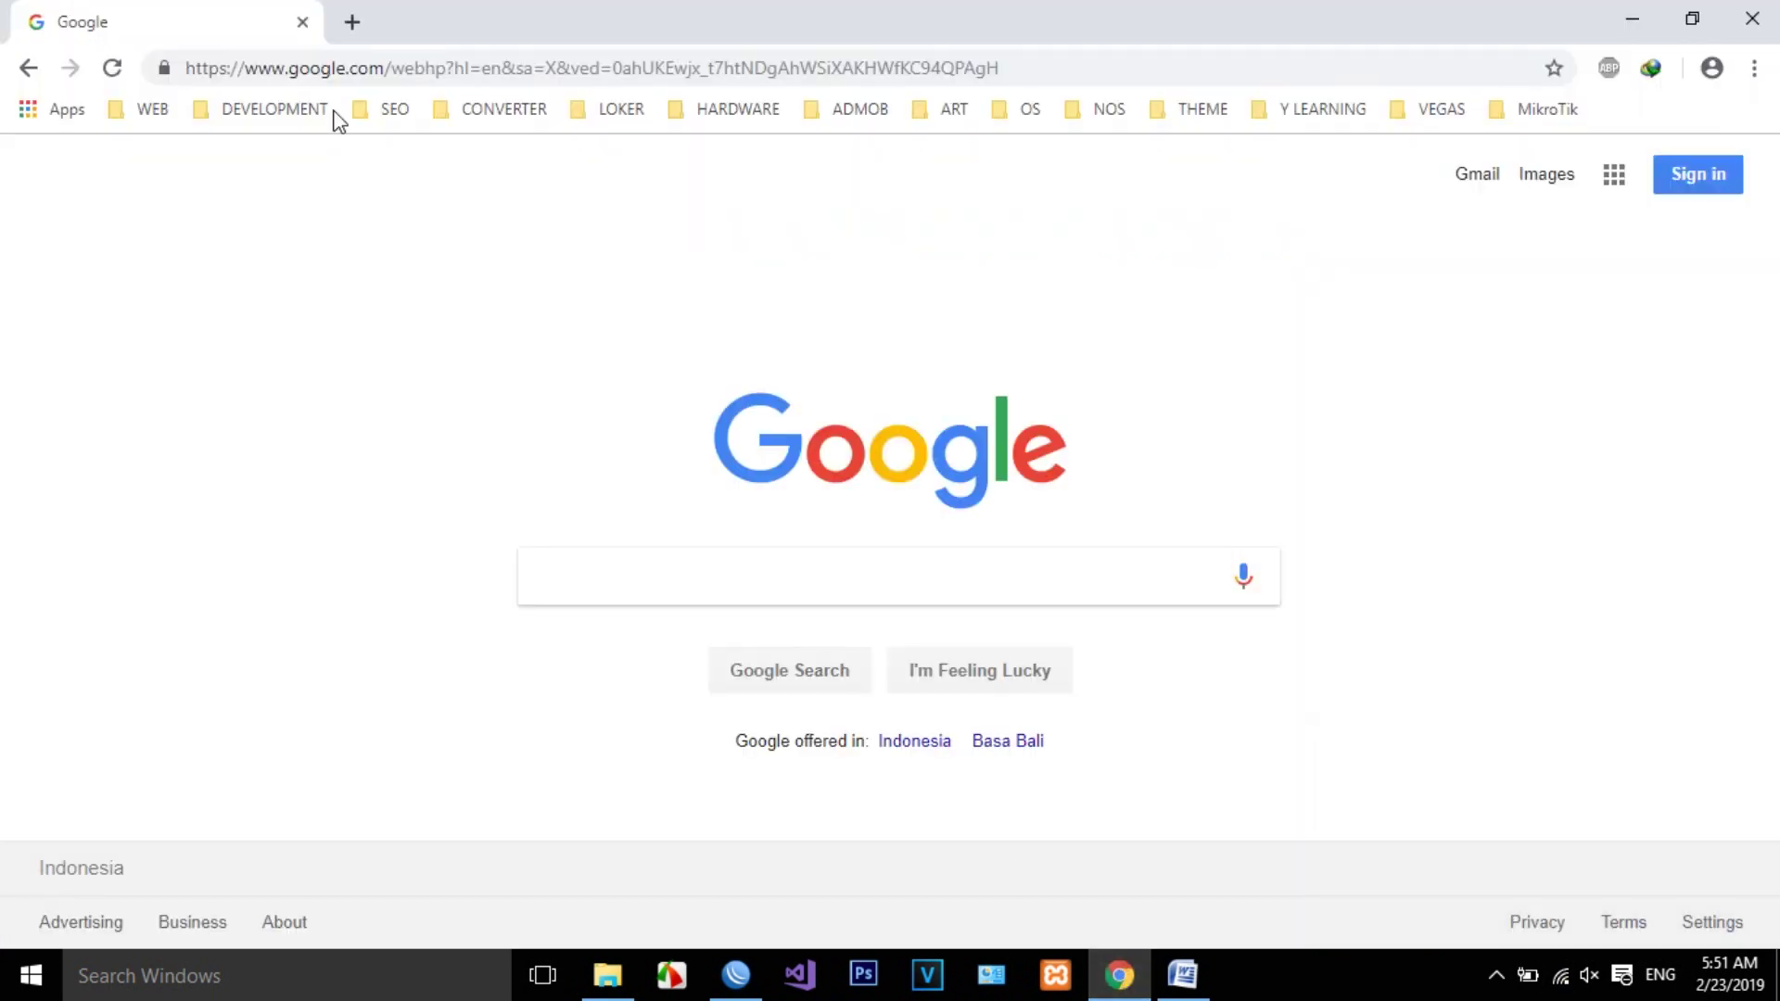
pyautogui.click(317, 74)
pyautogui.write('GO')
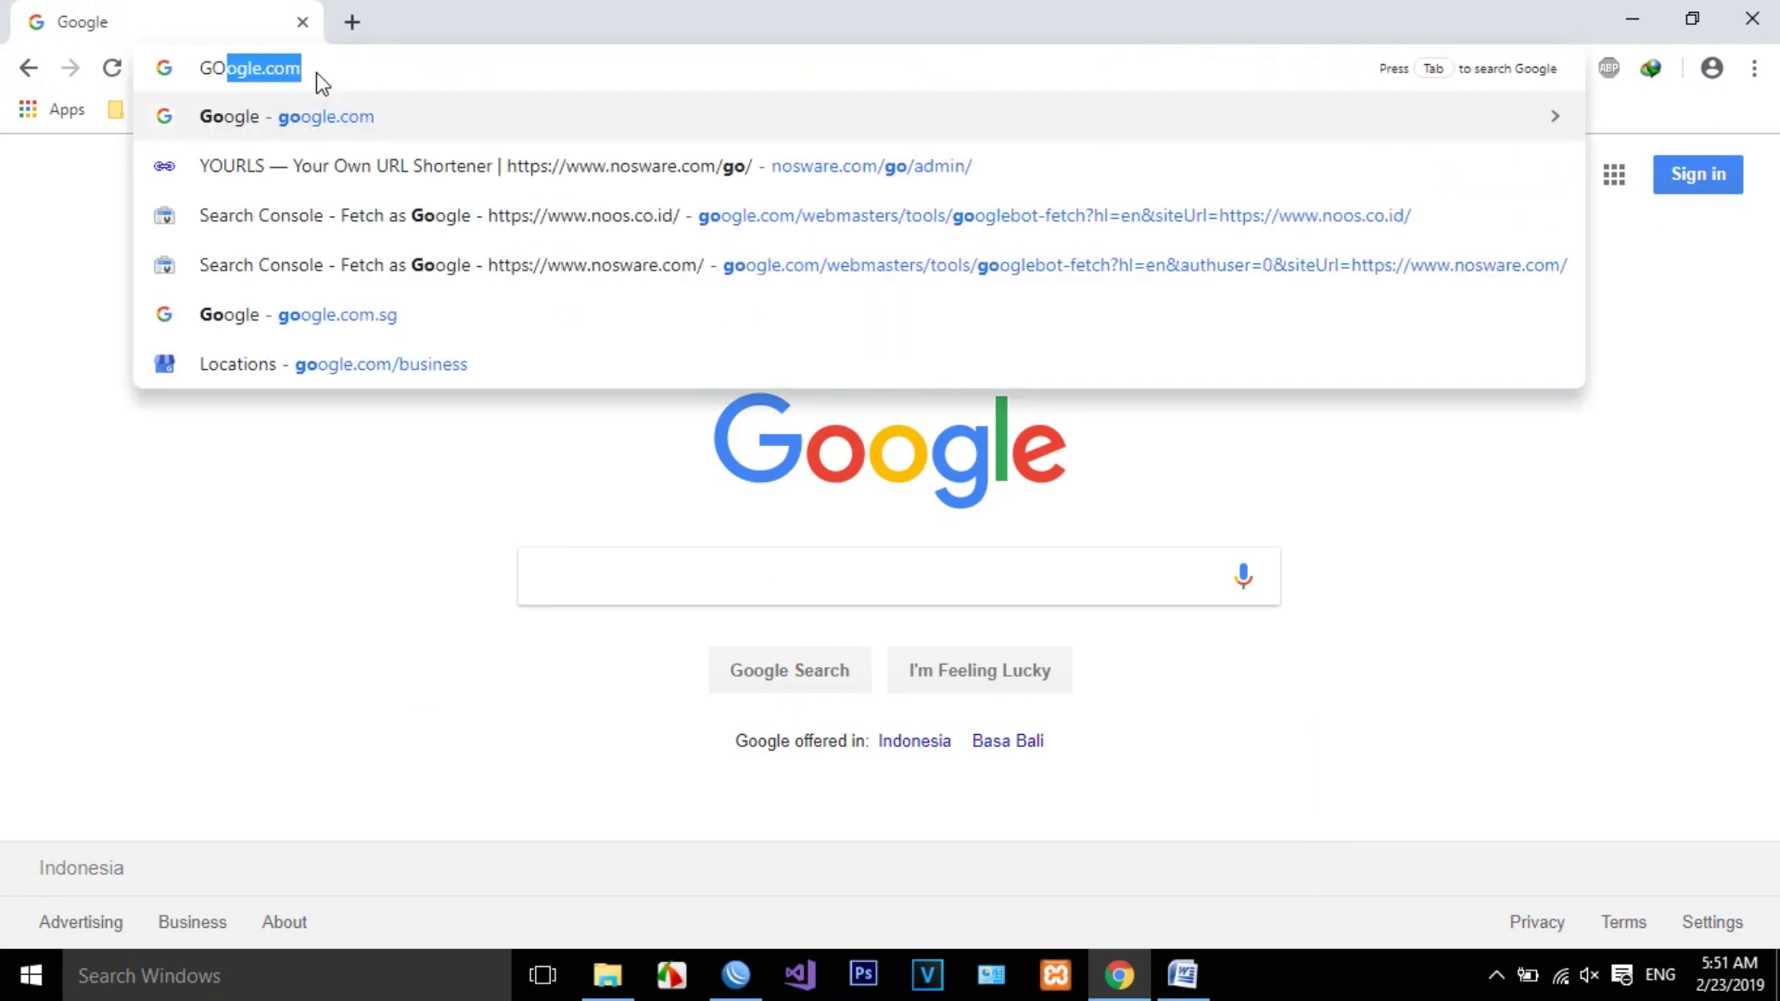
pyautogui.press('Return')
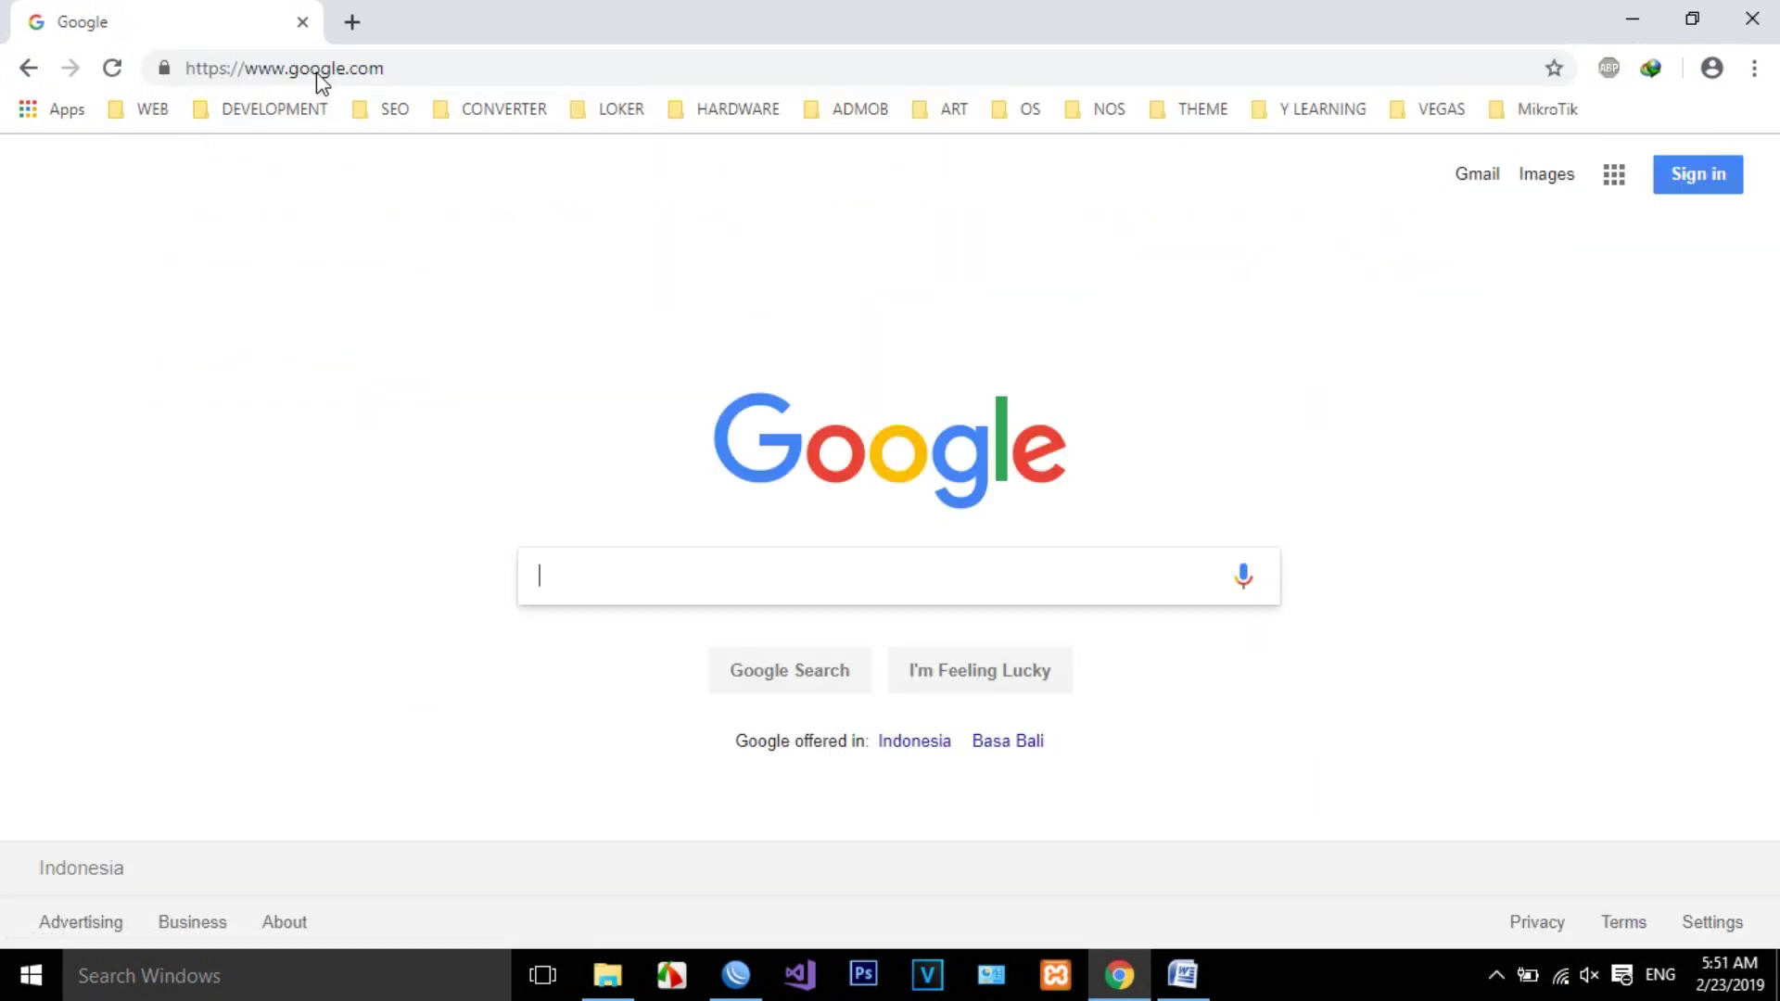
# Return to WinBox, open a new terminal and ping google.com from the router
pyautogui.click(736, 976)
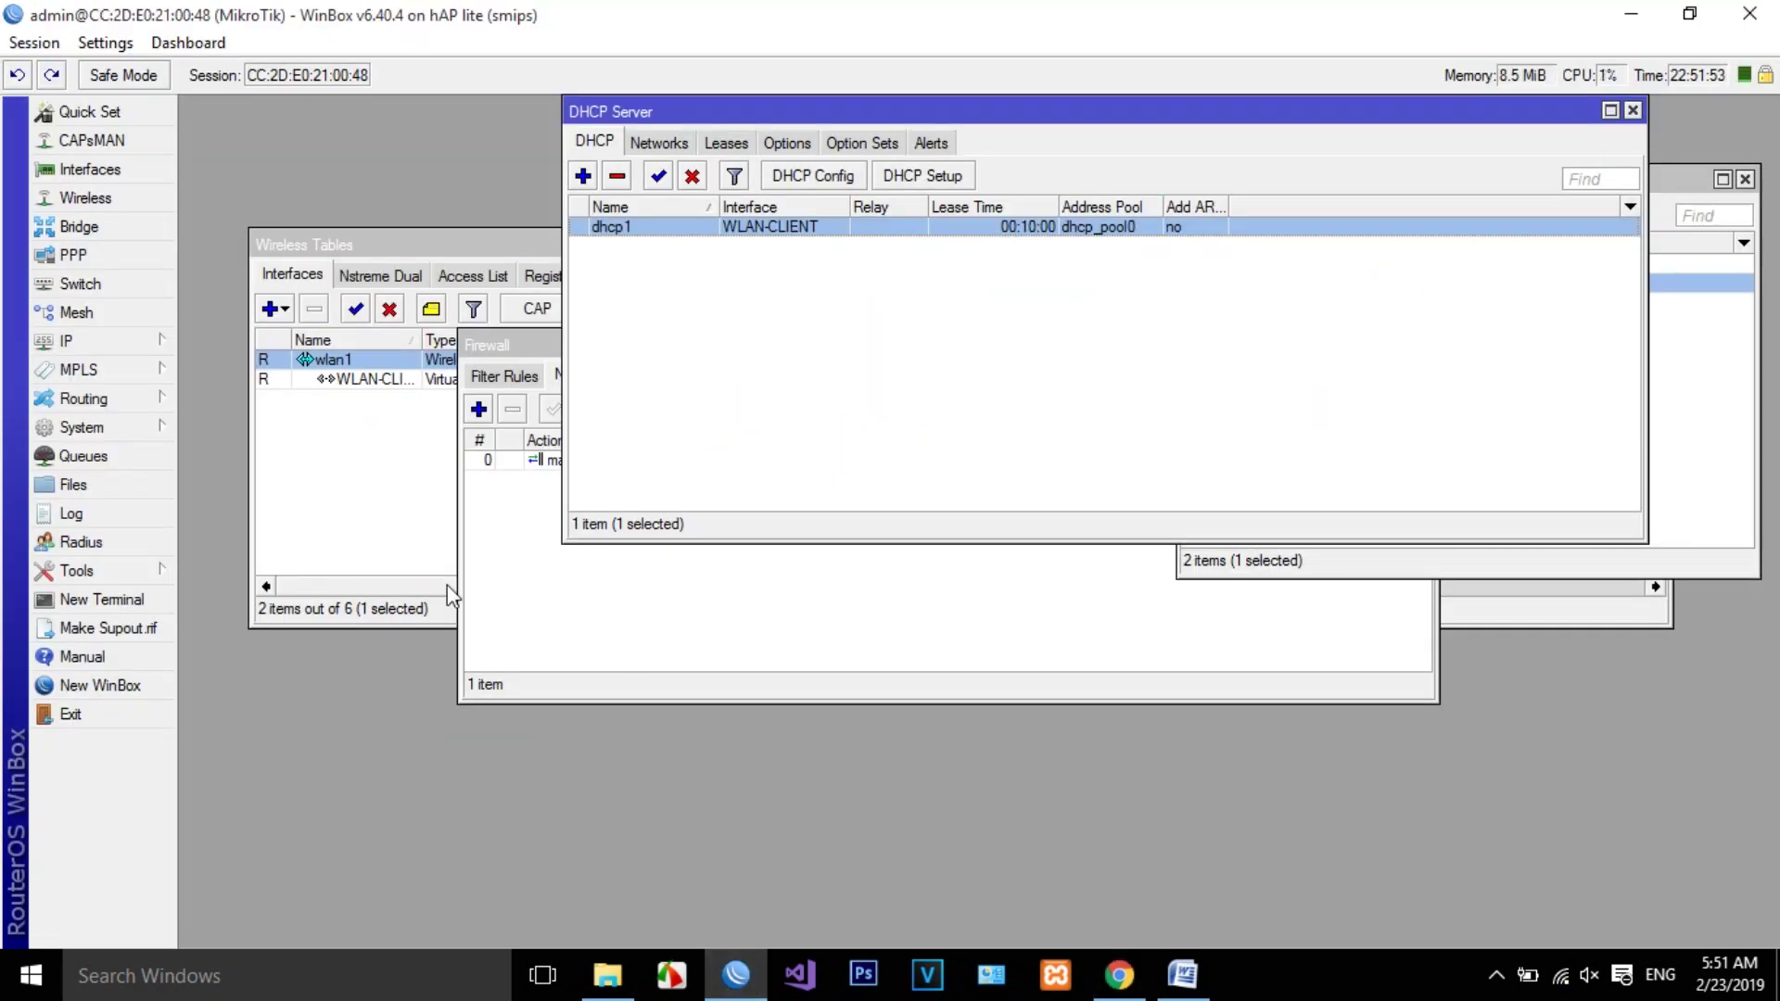
pyautogui.click(130, 598)
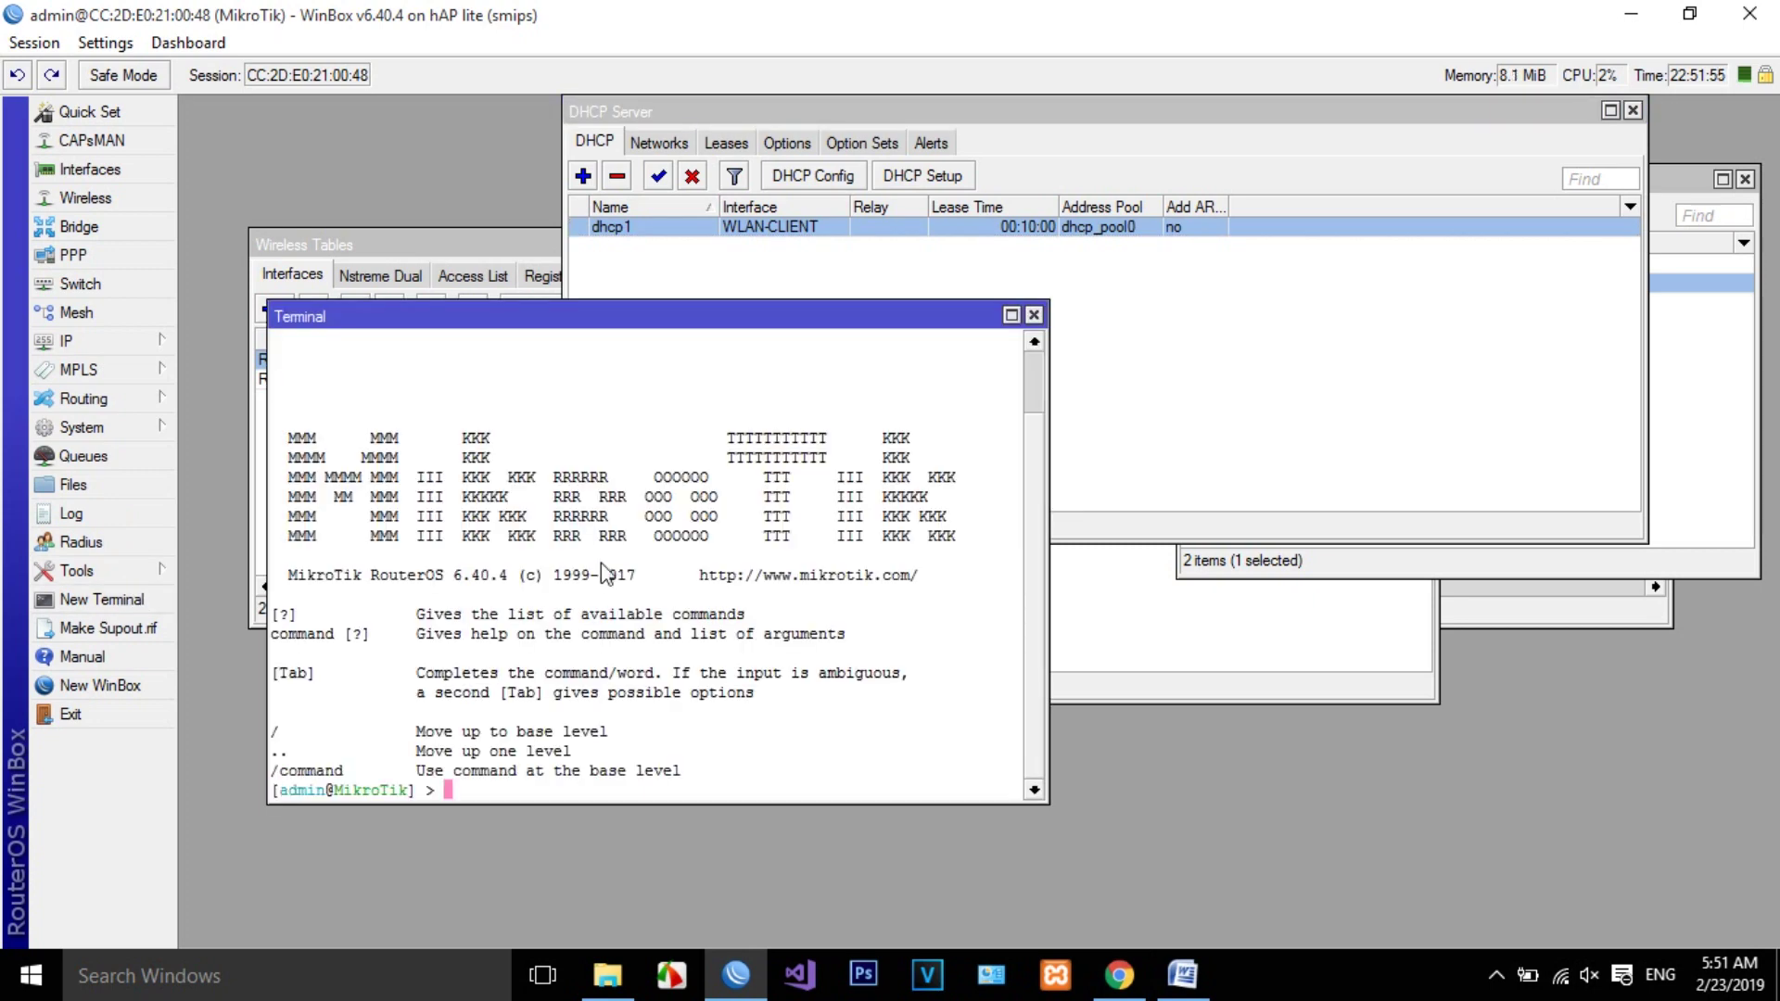
pyautogui.write('ping google.com')
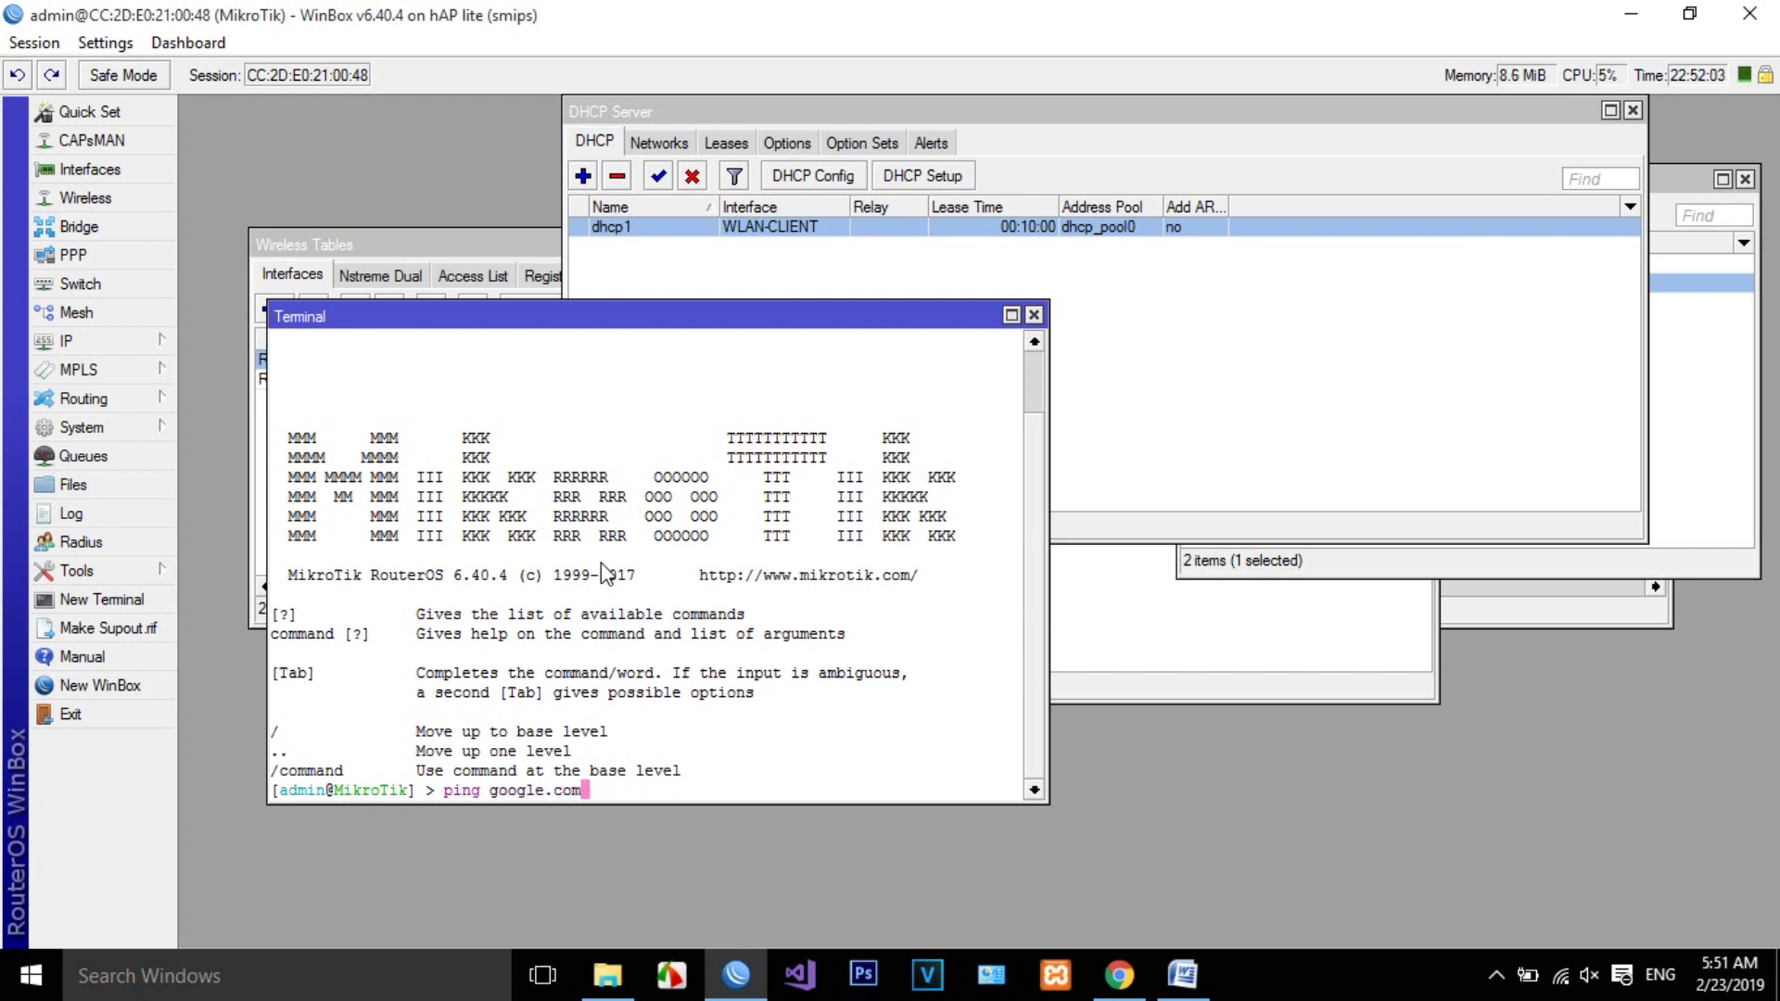
pyautogui.press('Return')
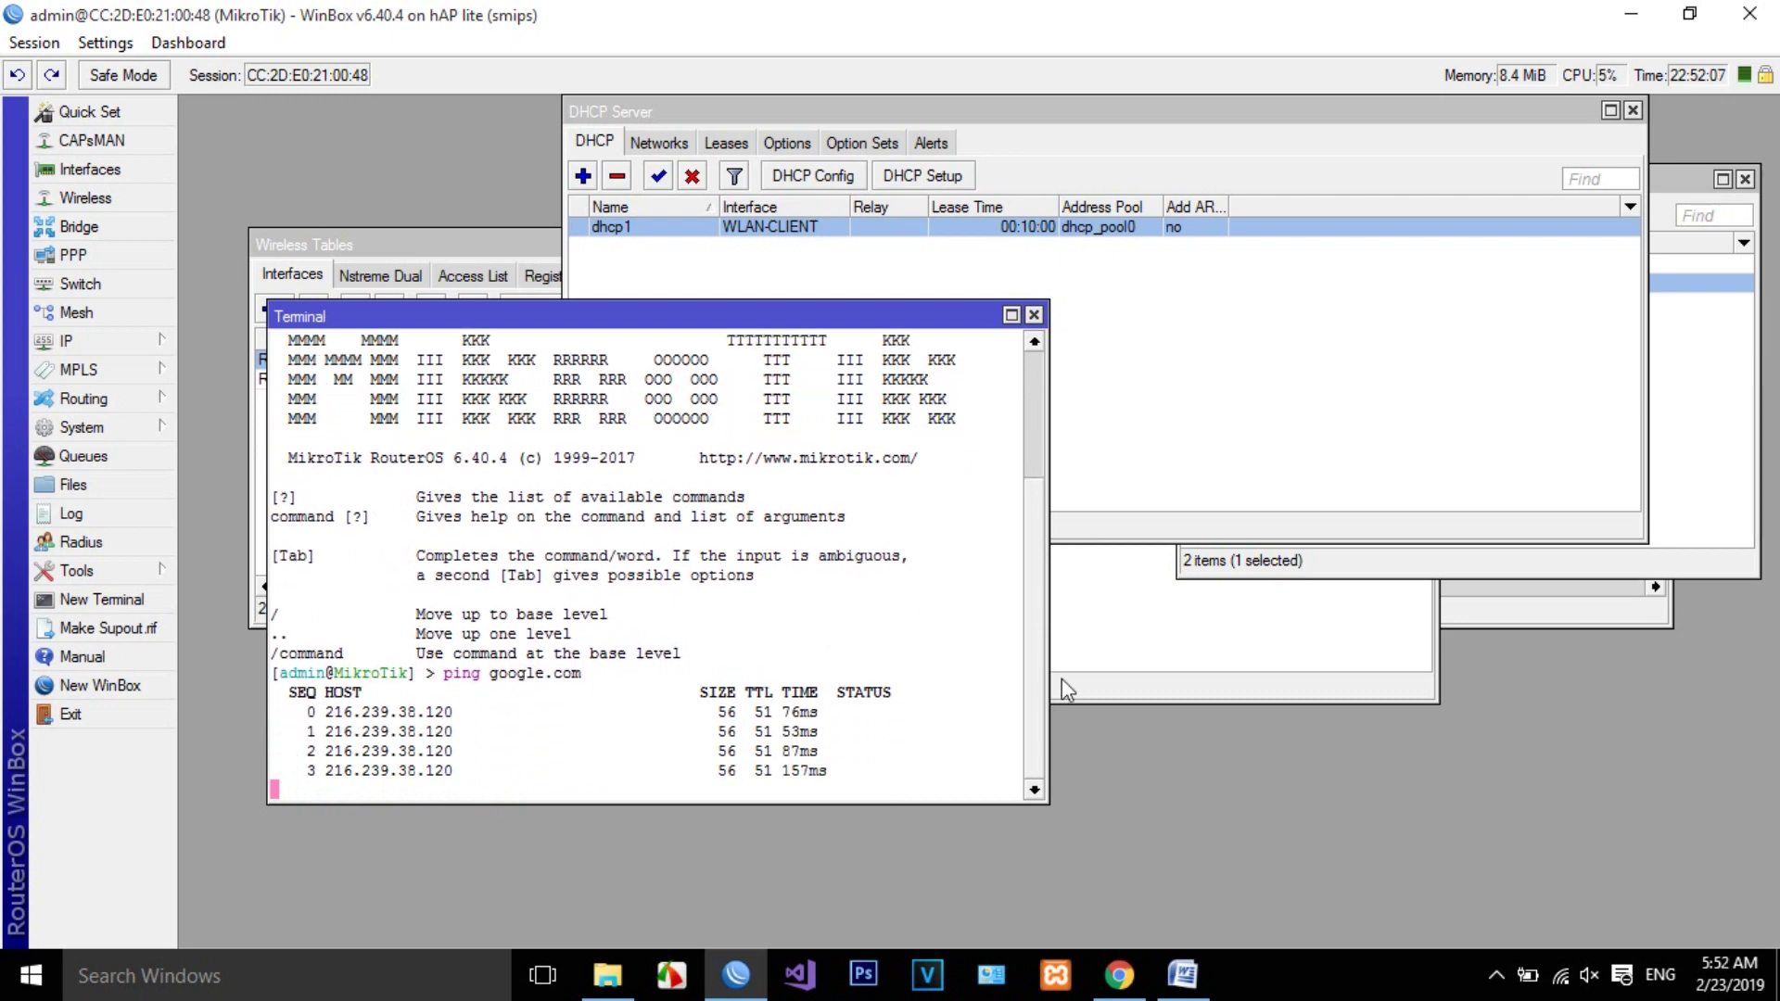
# Search Google for "skynet" in Chrome, and return to WinBox to check the ping replies
pyautogui.hotkey('alt', 'Tab')
pyautogui.write('skynet')
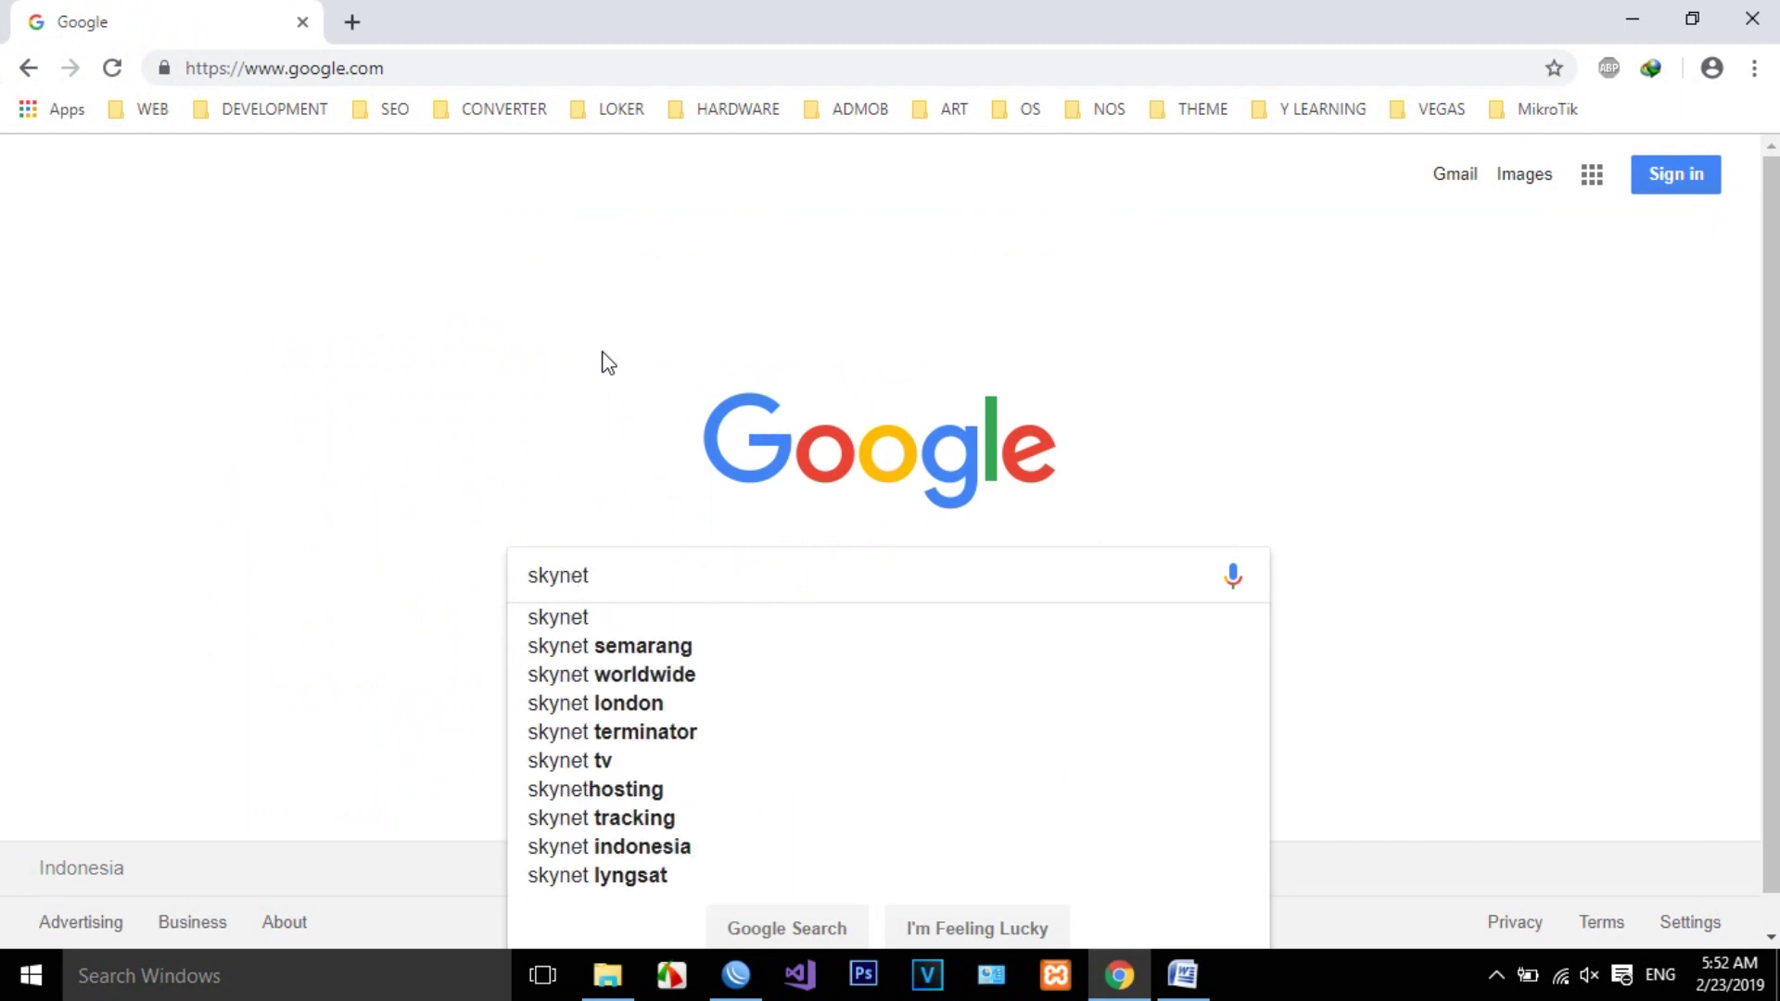
pyautogui.press('Return')
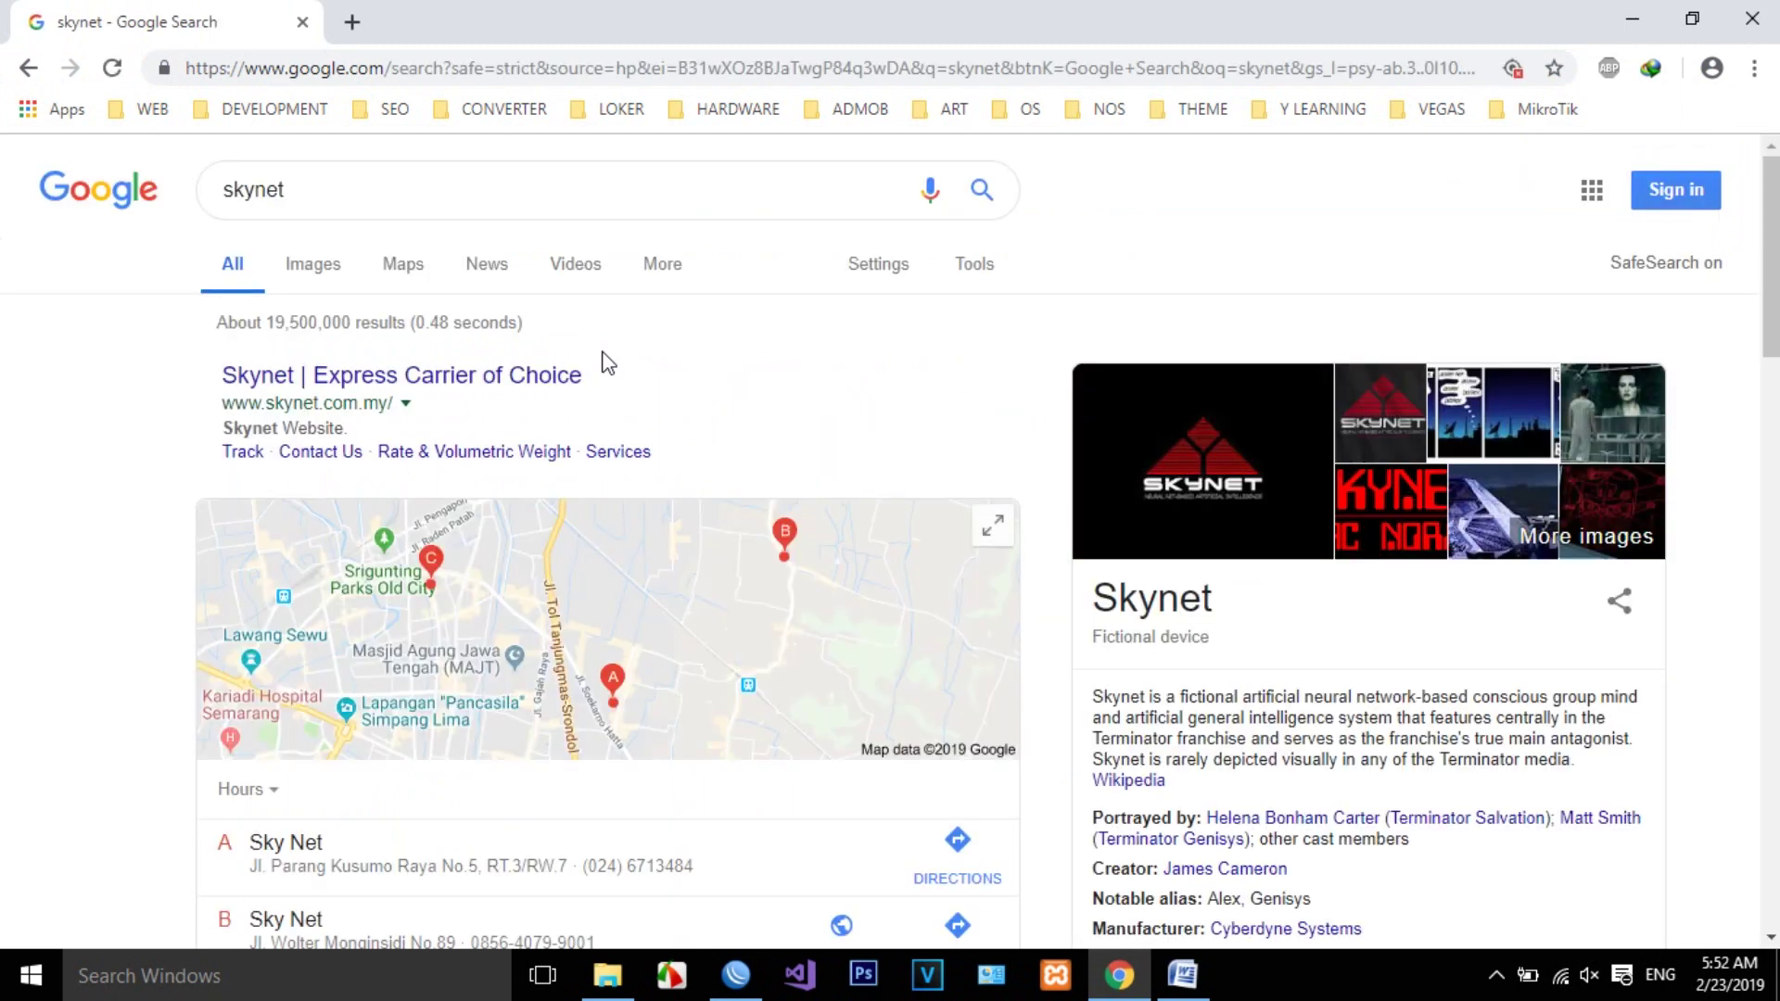
pyautogui.click(736, 974)
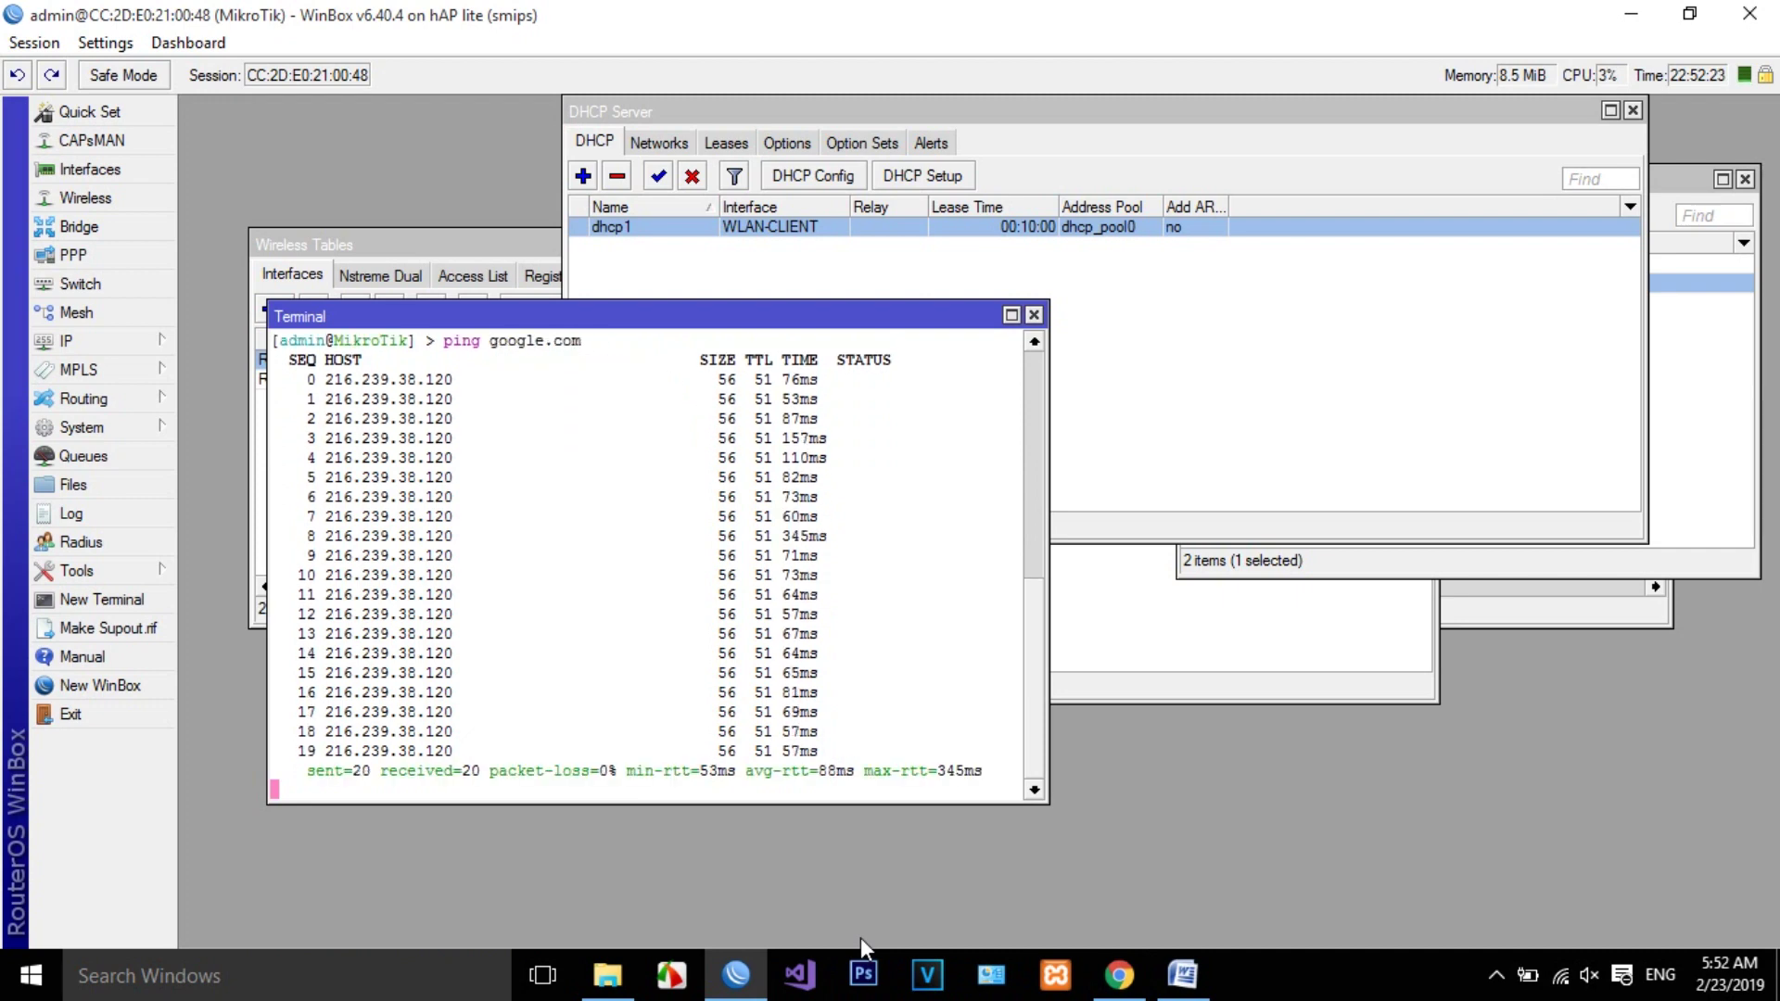
# Switch to the Word topology document and point out the hAP lite picture and the Wi-Fi signal icons on both its sides
pyautogui.click(1195, 986)
pyautogui.click(839, 586)
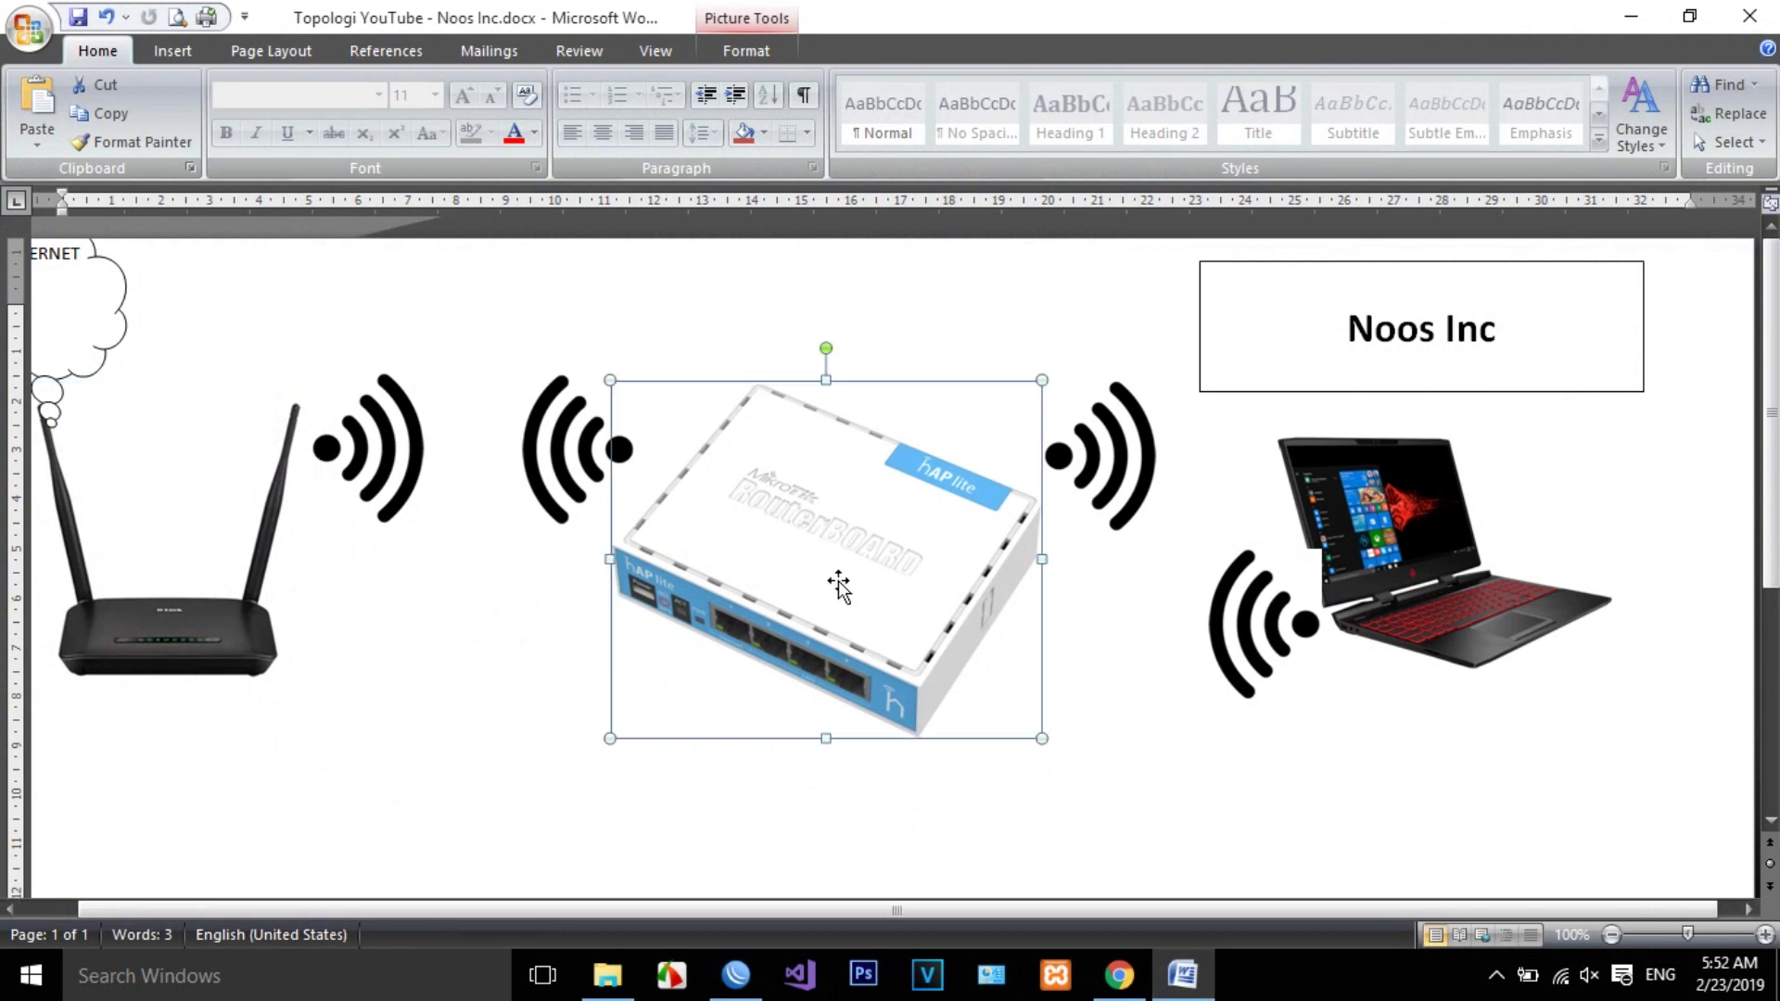
pyautogui.click(619, 460)
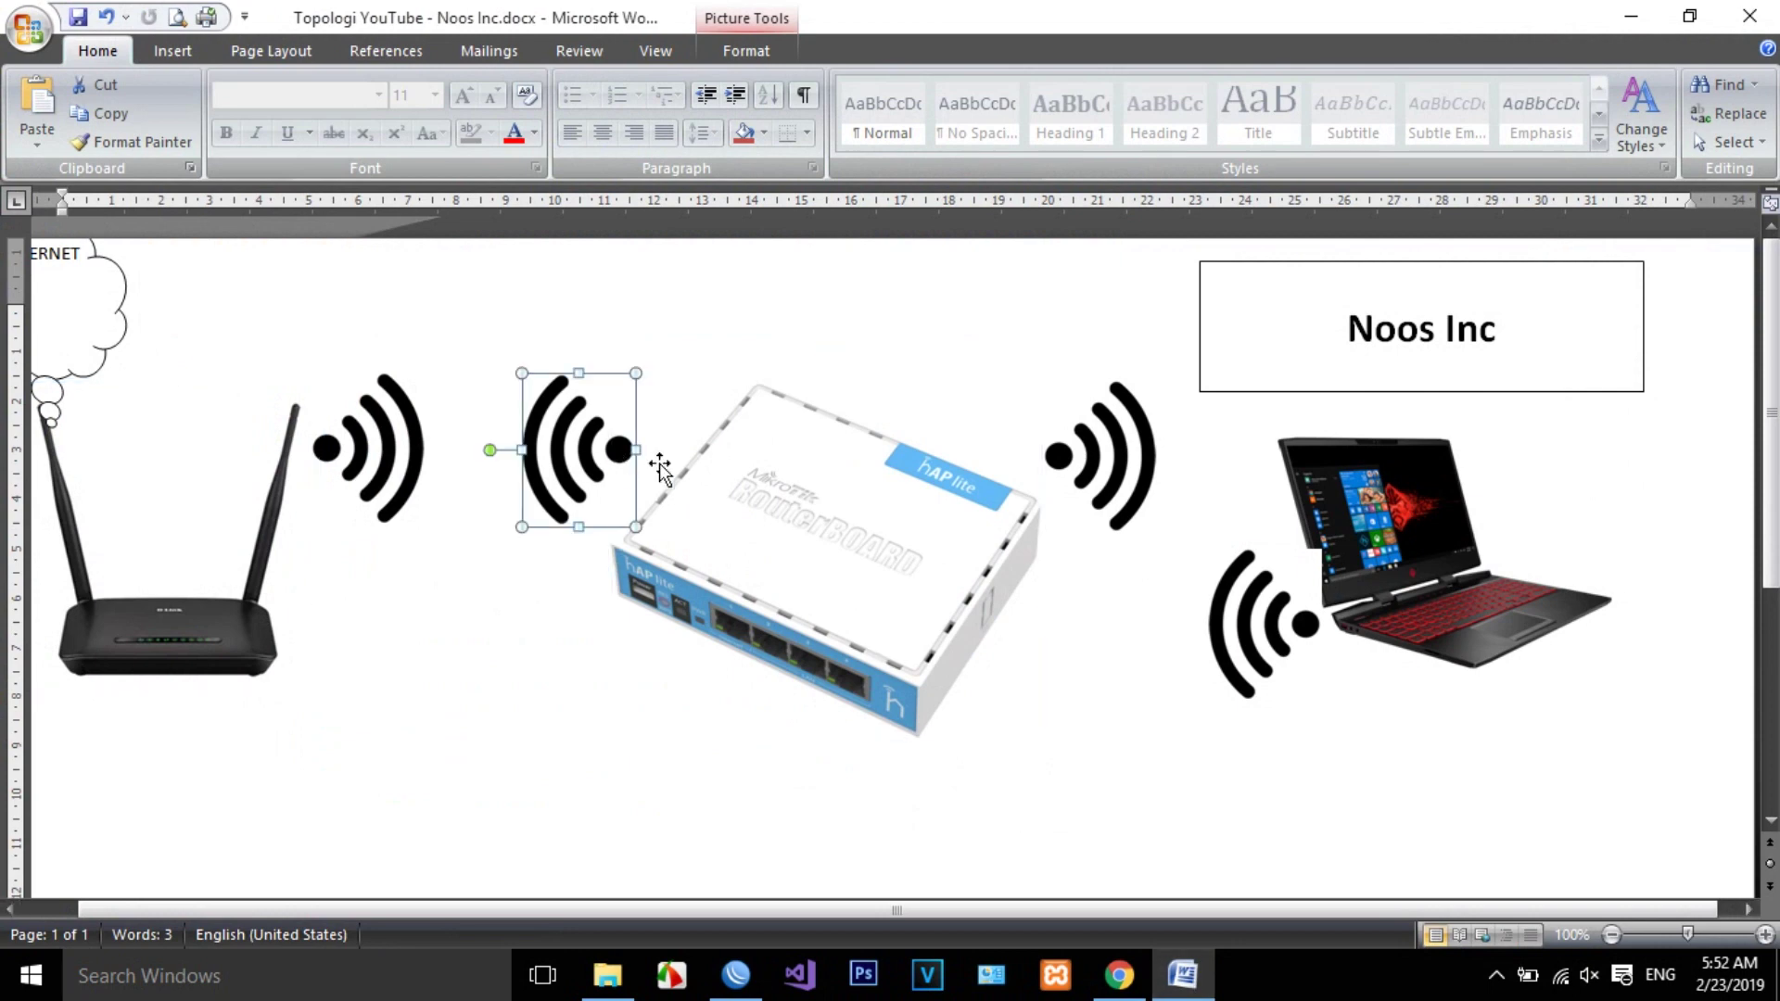
pyautogui.click(1139, 467)
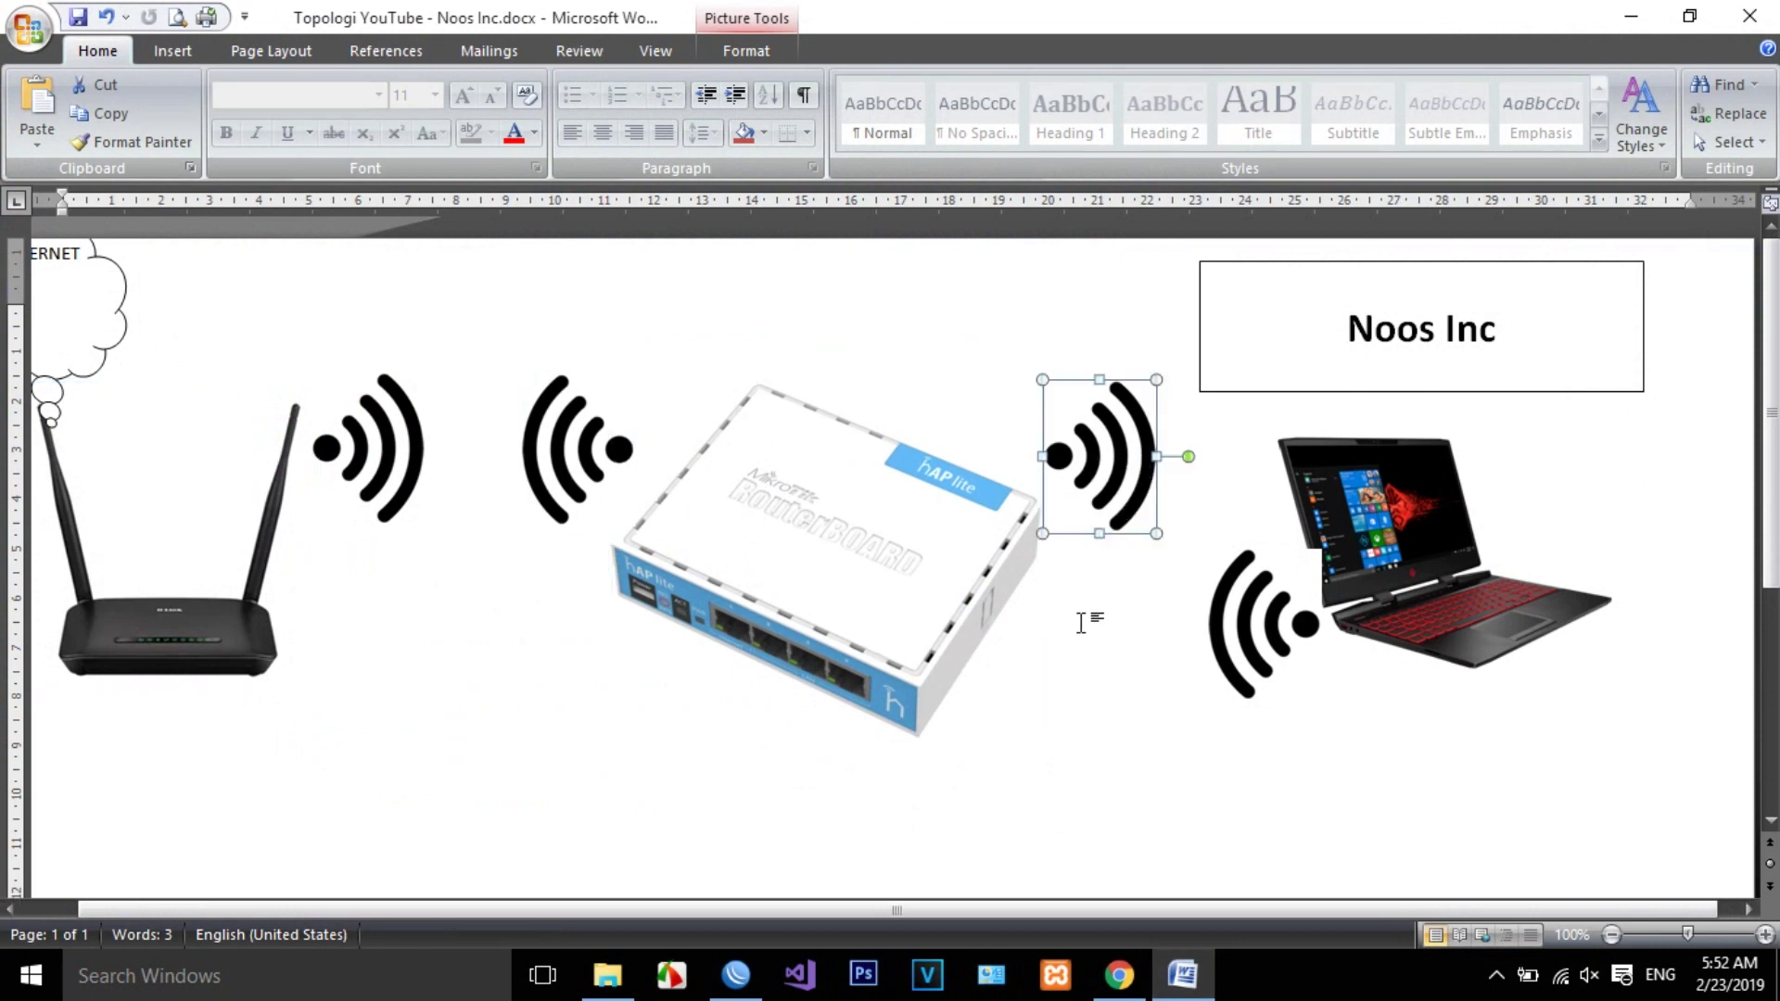